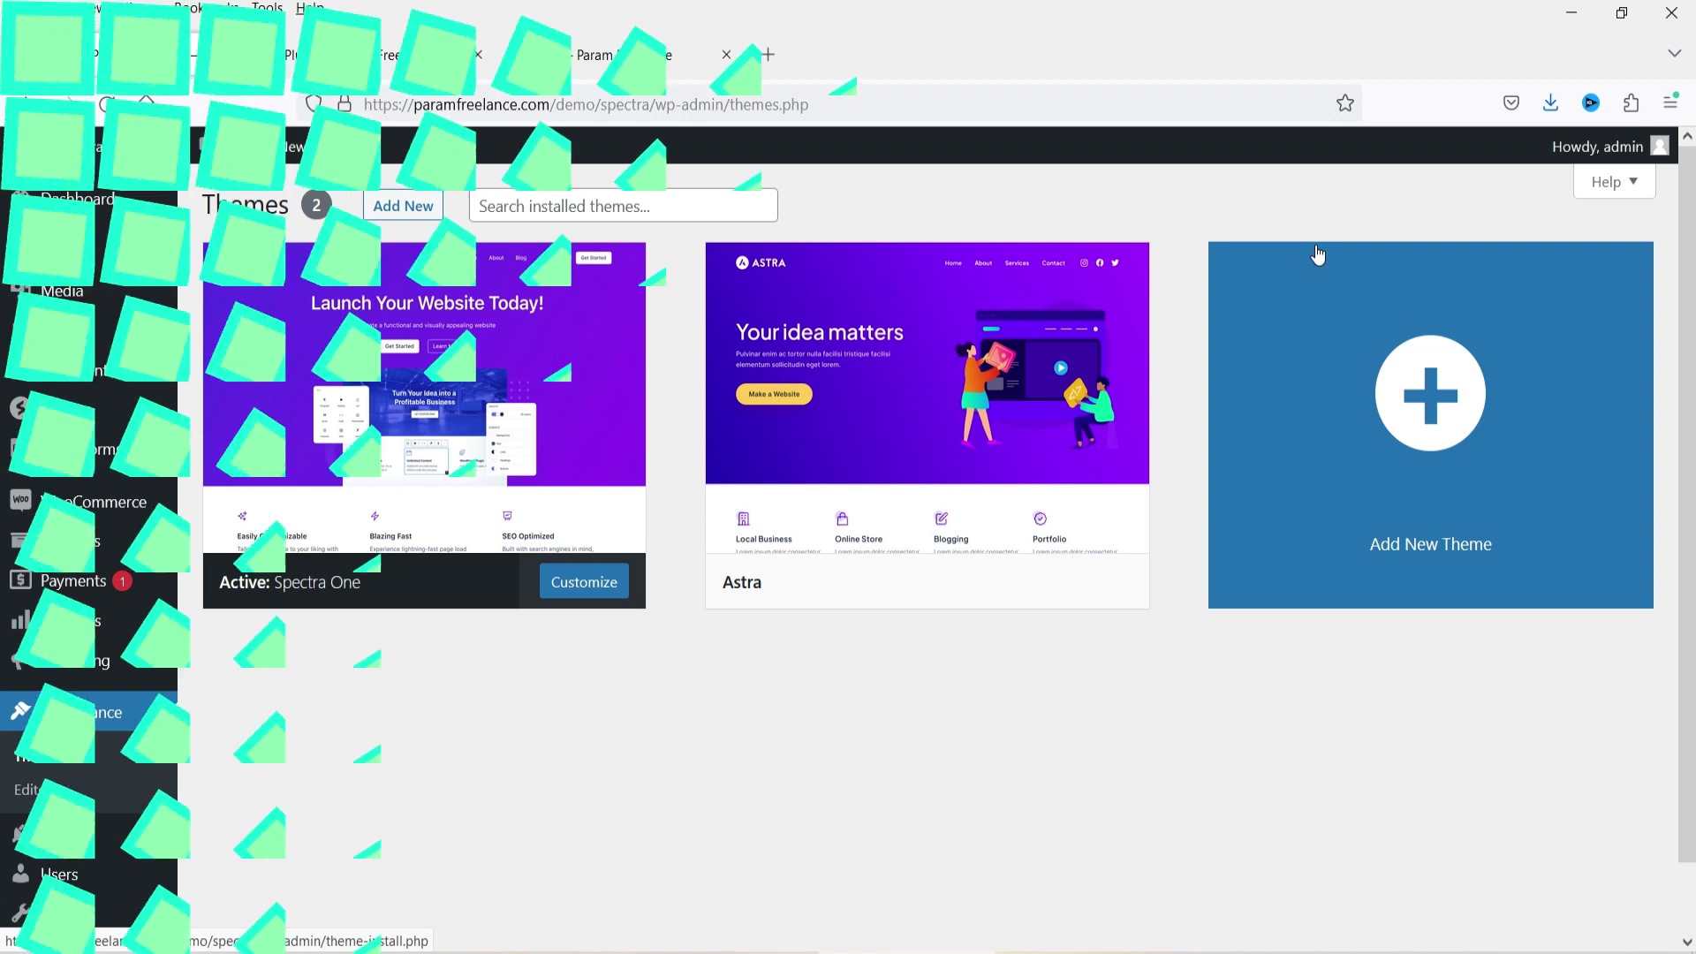
Switch to the storefront Shop page that lists the four sale products.
left_click(639, 55)
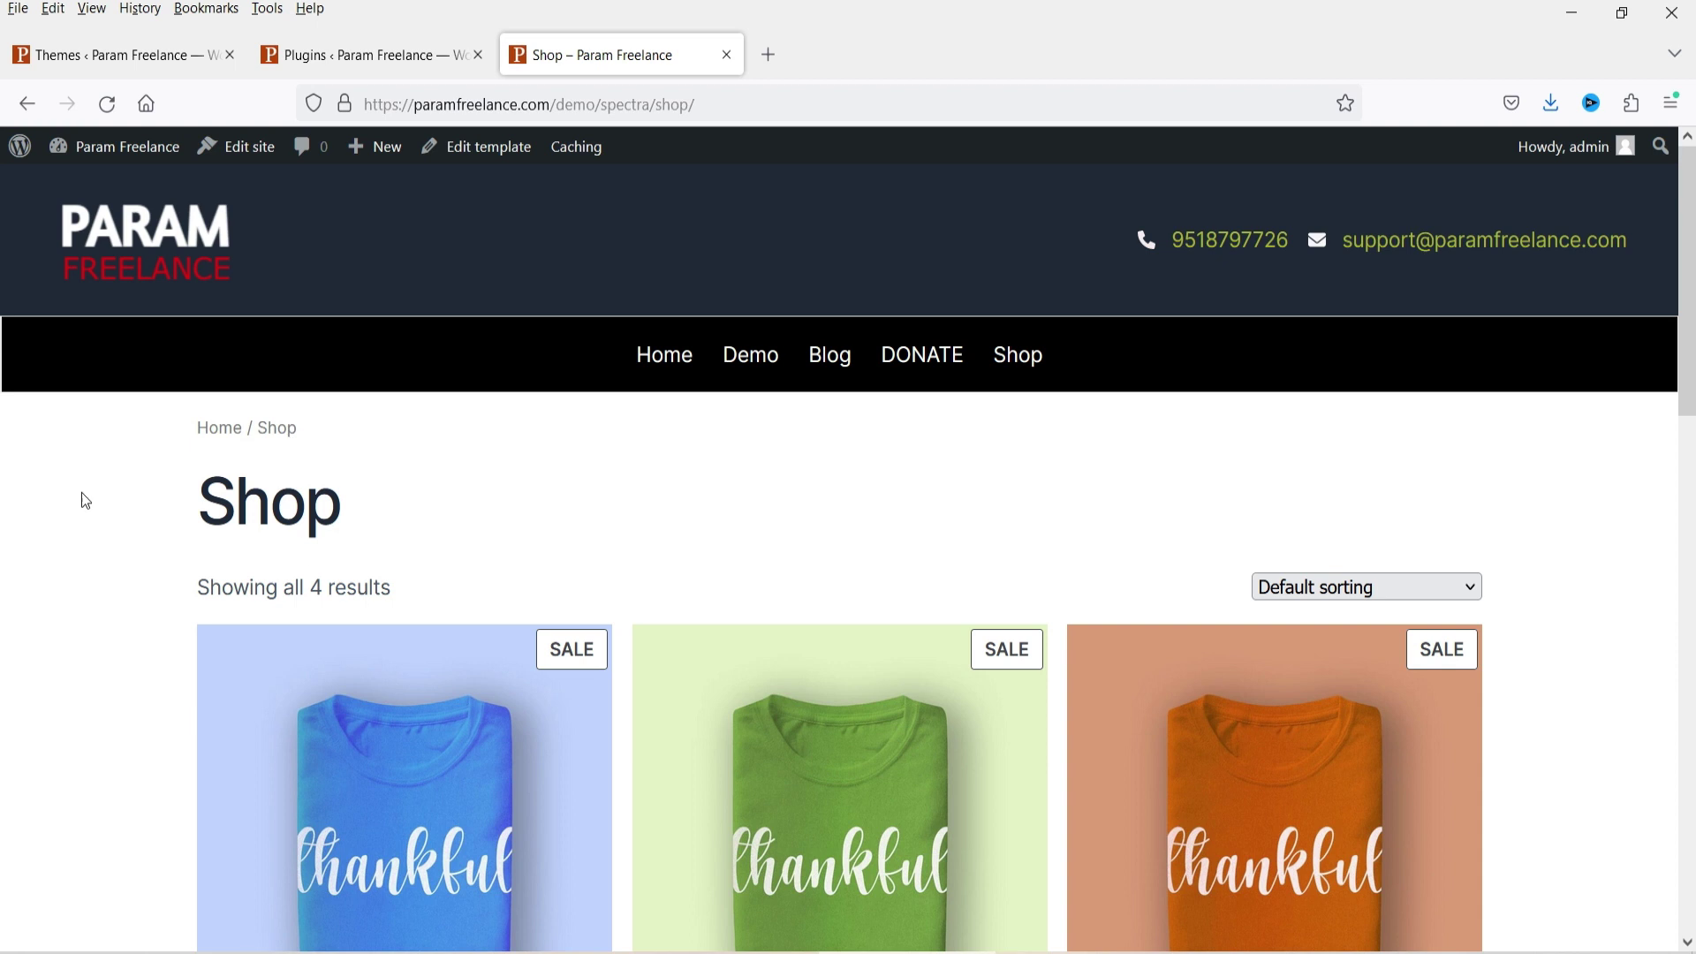
Browse the Shop page and check the sorting options, keeping the default order.
scroll(49, 491, "down", 3)
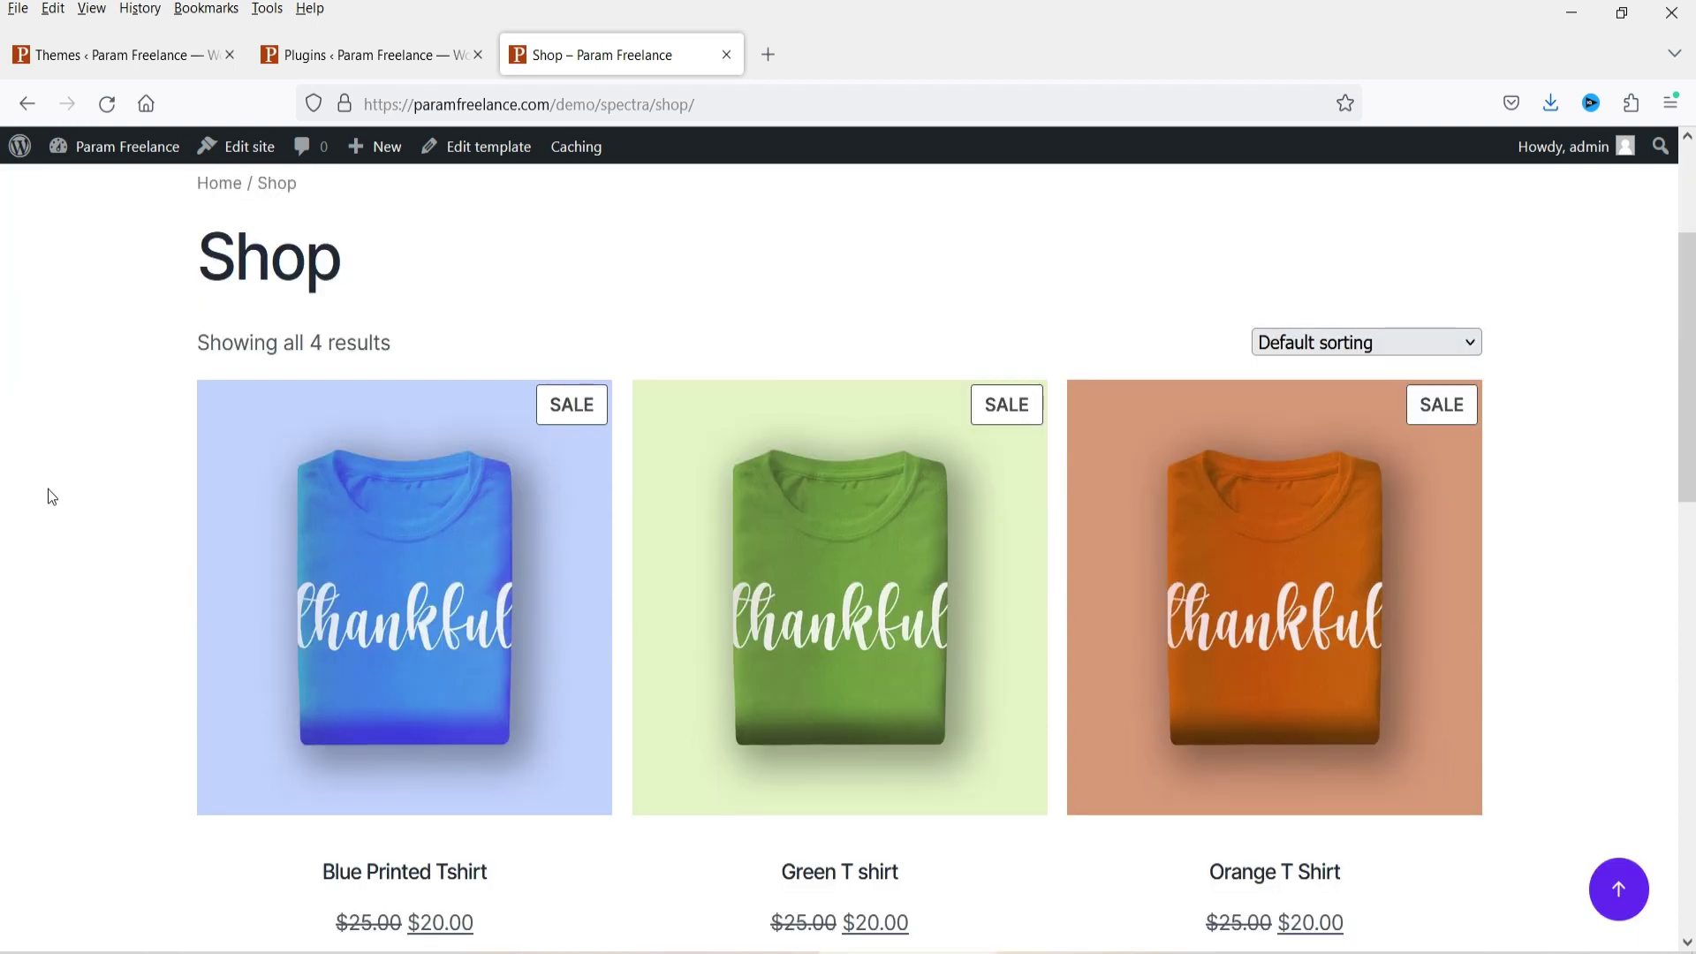
scroll(49, 492, "down", 12)
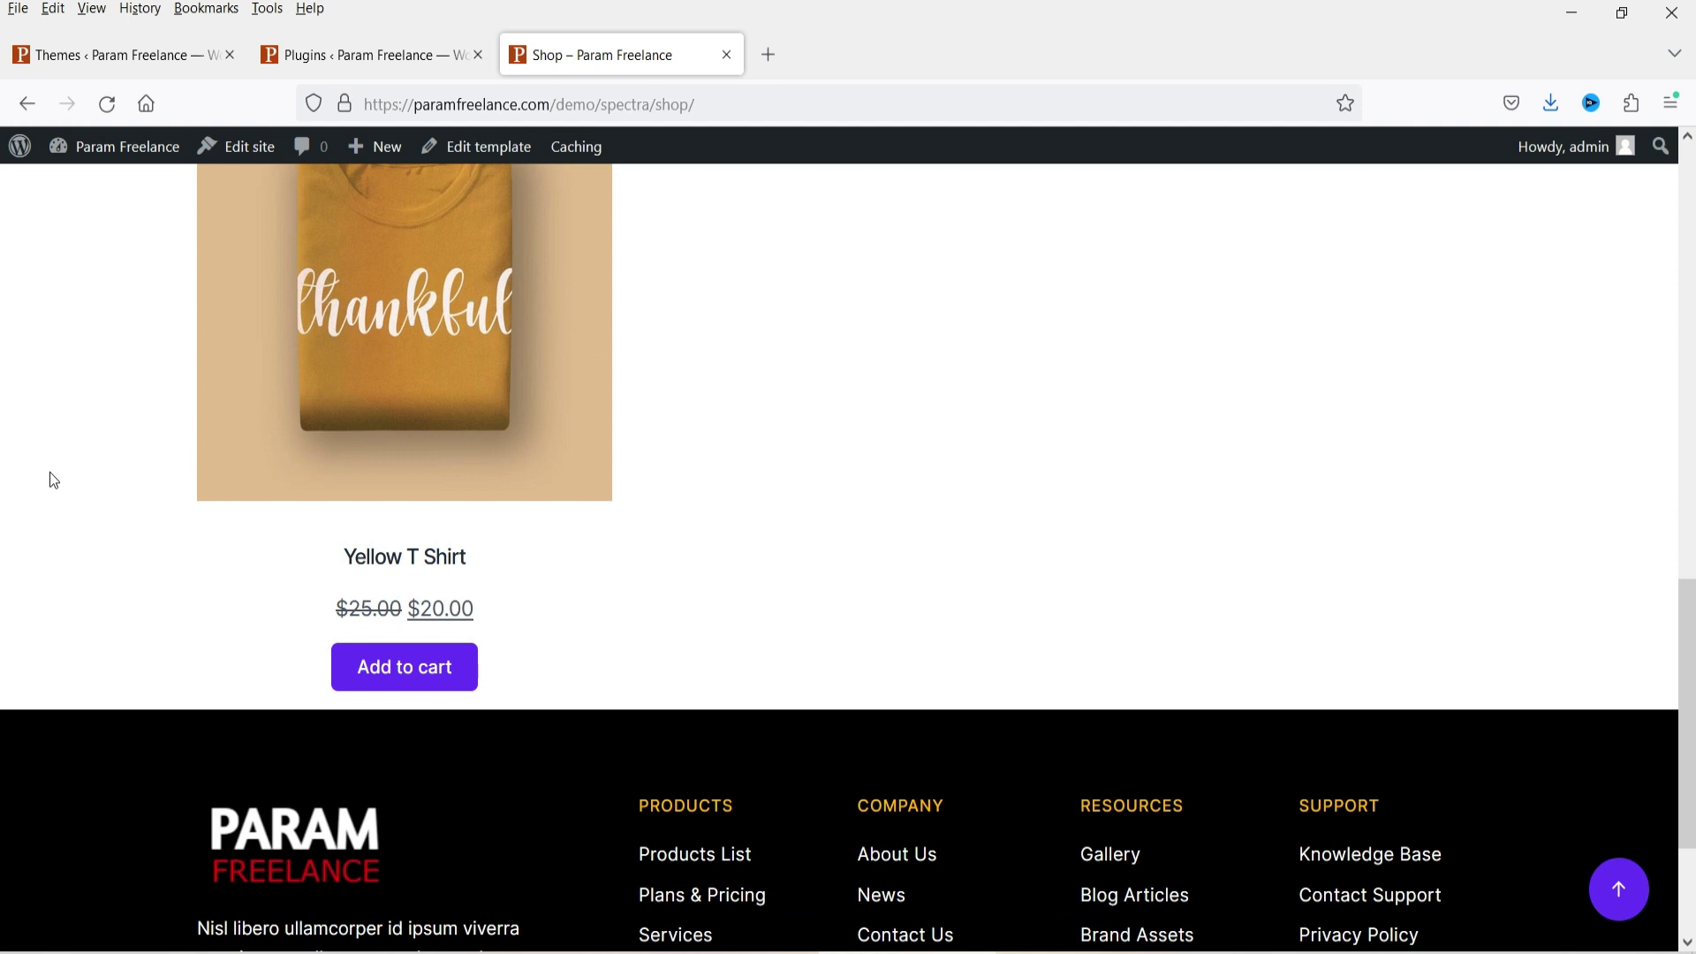
scroll(50, 472, "up", 15)
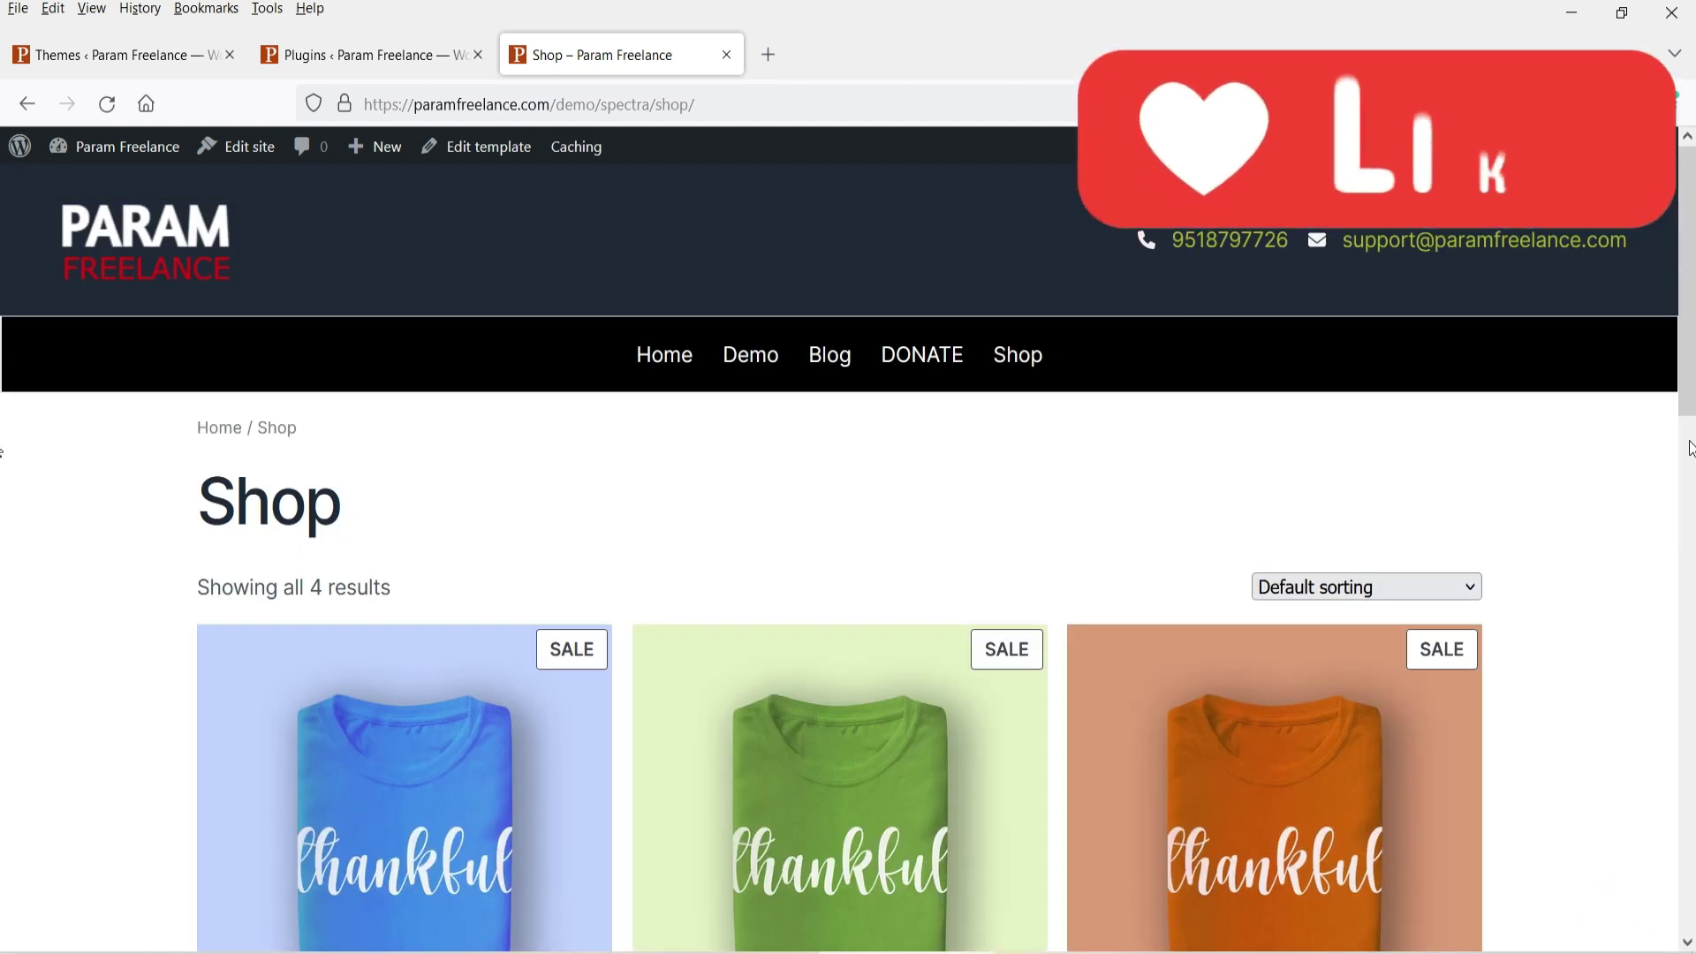
scroll(1675, 434, "down", 3)
left_click(1455, 346)
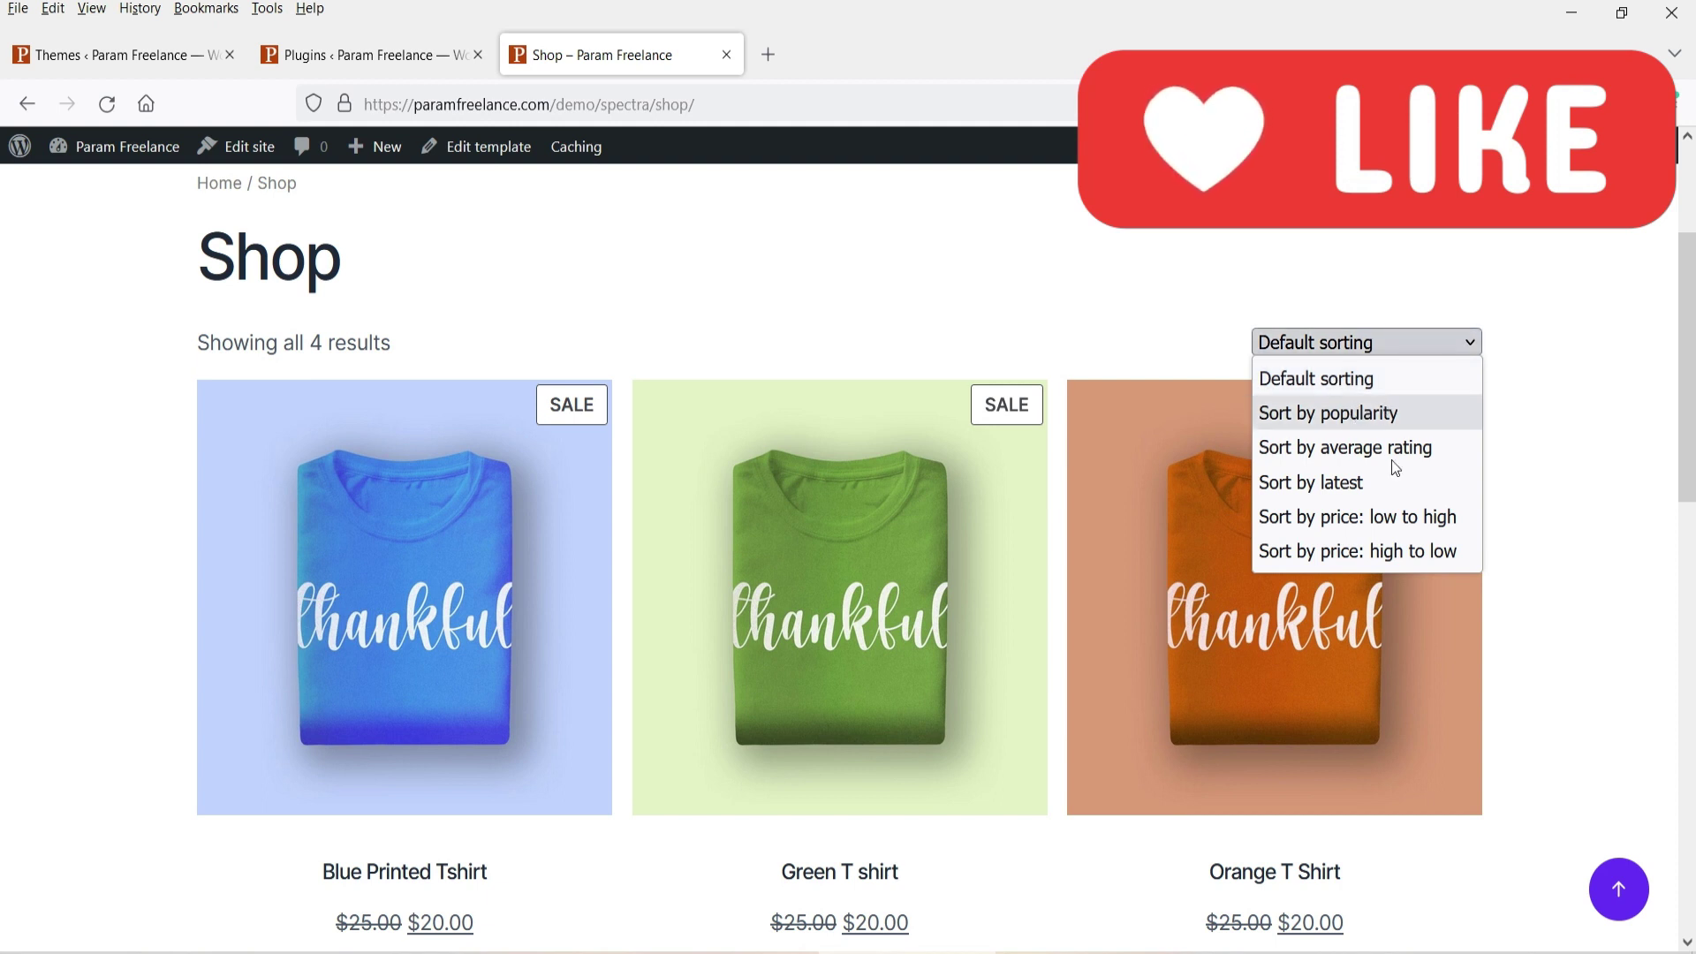
left_click(1567, 421)
scroll(1390, 373, "down", 5)
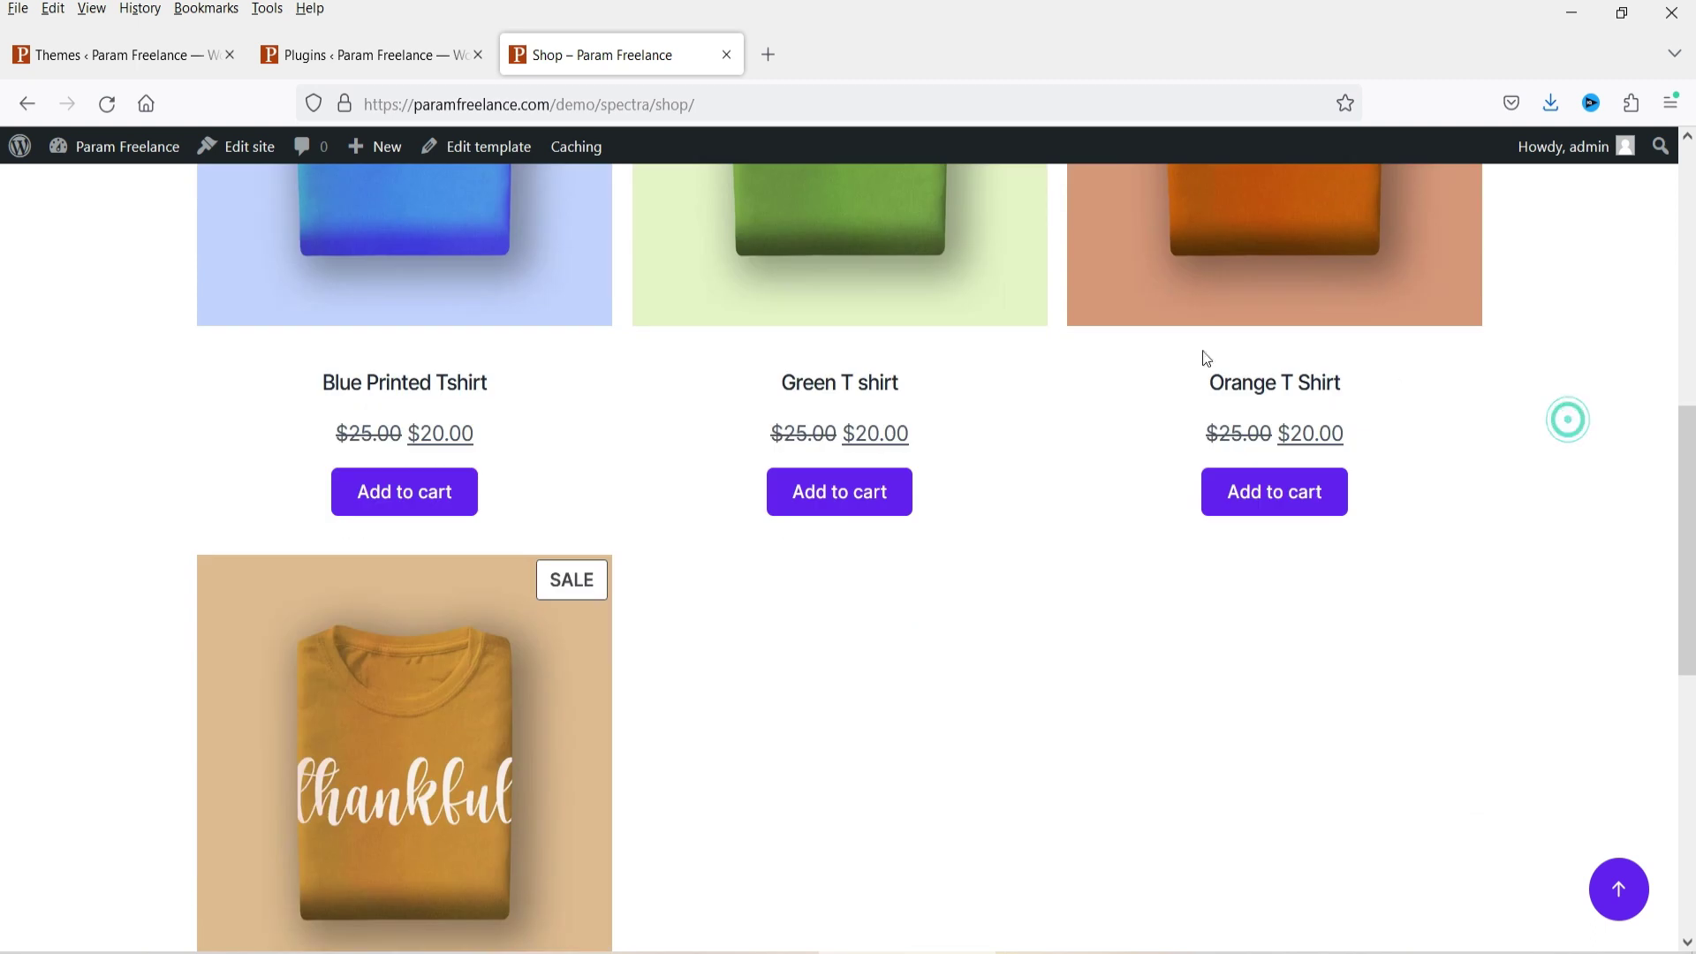
scroll(1122, 583, "up", 5)
left_click(1427, 343)
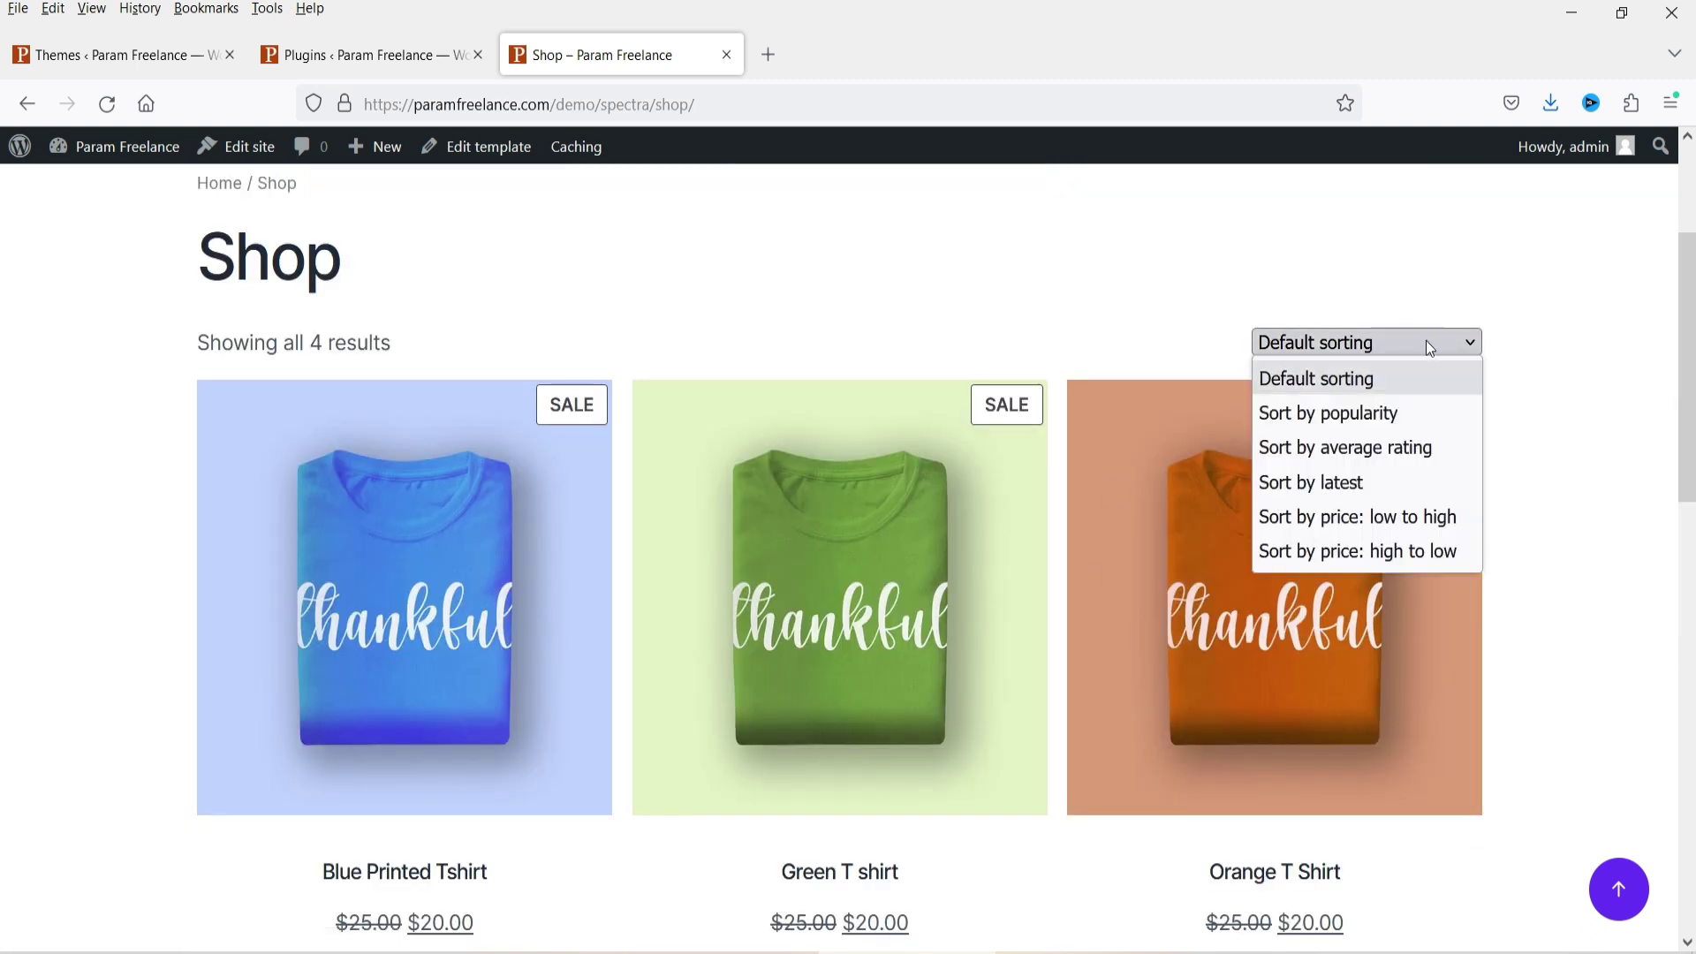
left_click(1581, 371)
scroll(1583, 376, "up", 3)
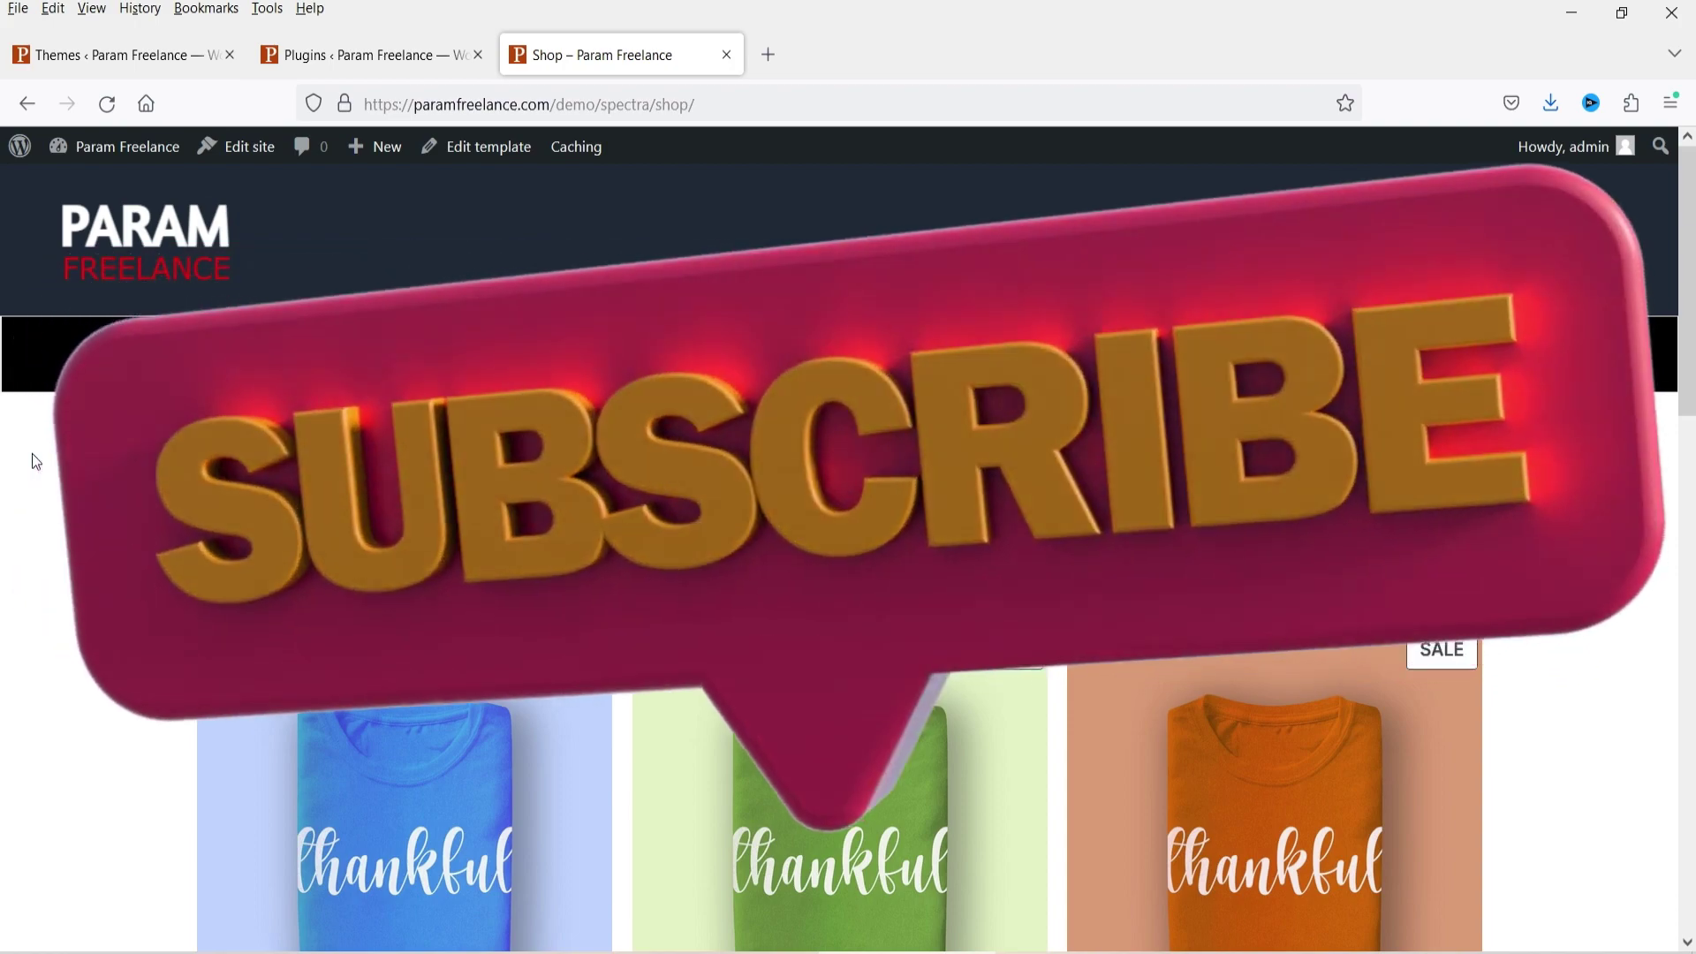
Review the installed plugins, glance at the Shop page again, and end on Themes.
left_click(323, 53)
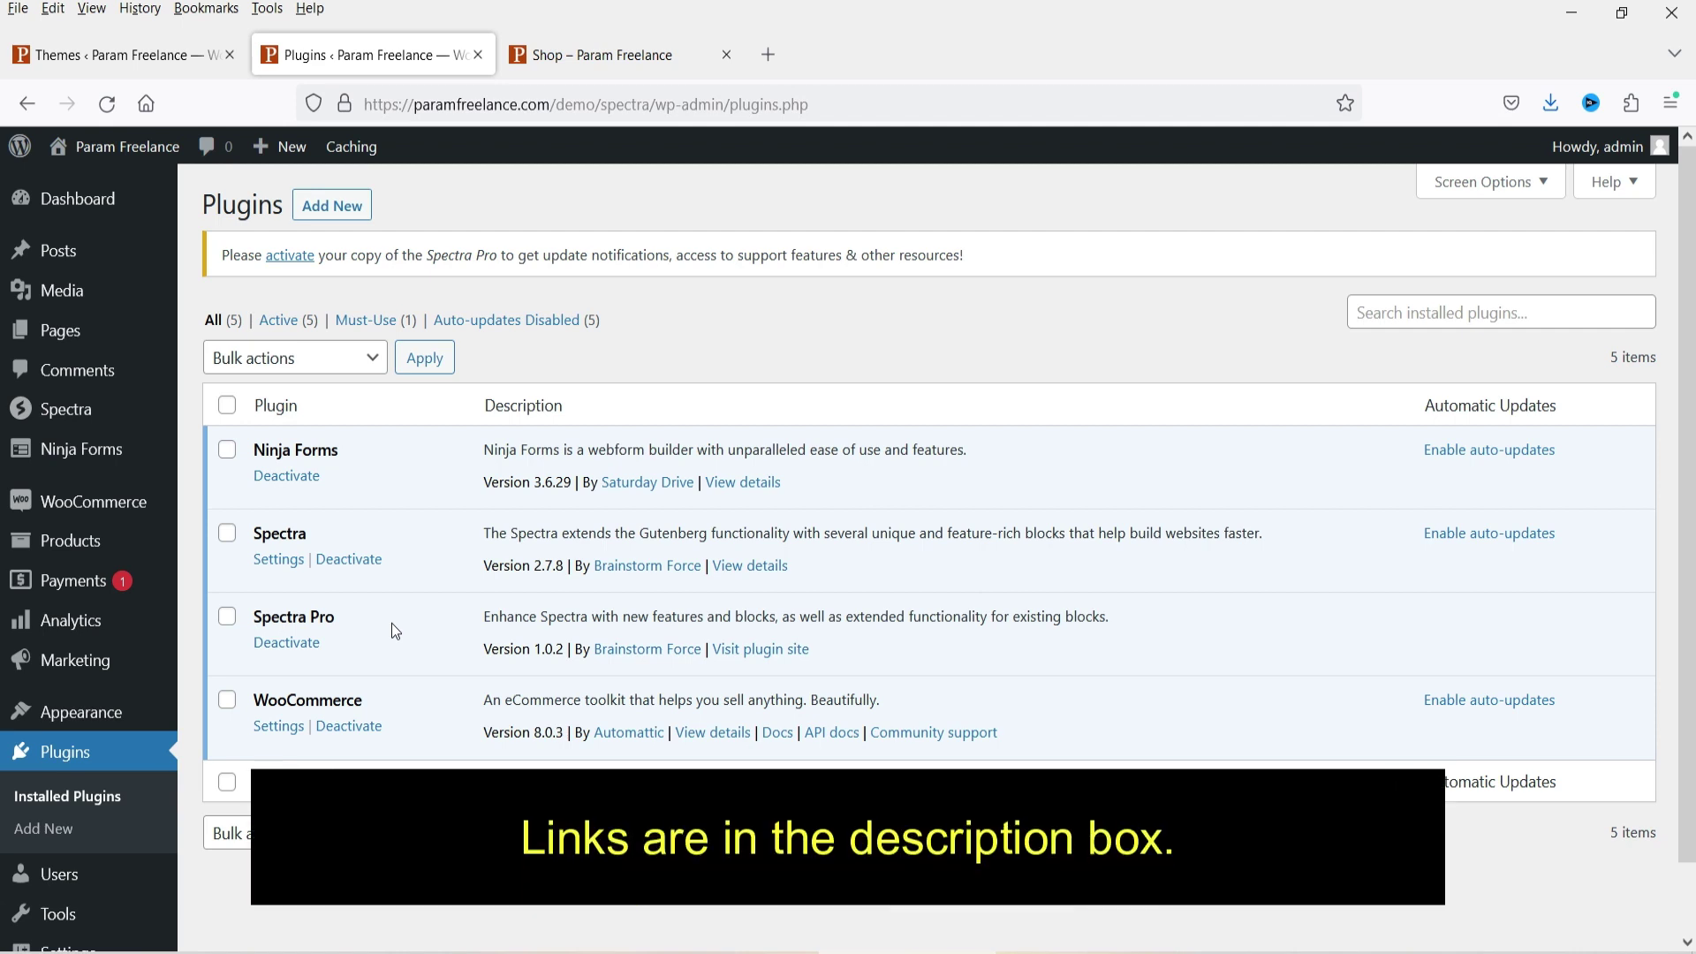
left_click(588, 53)
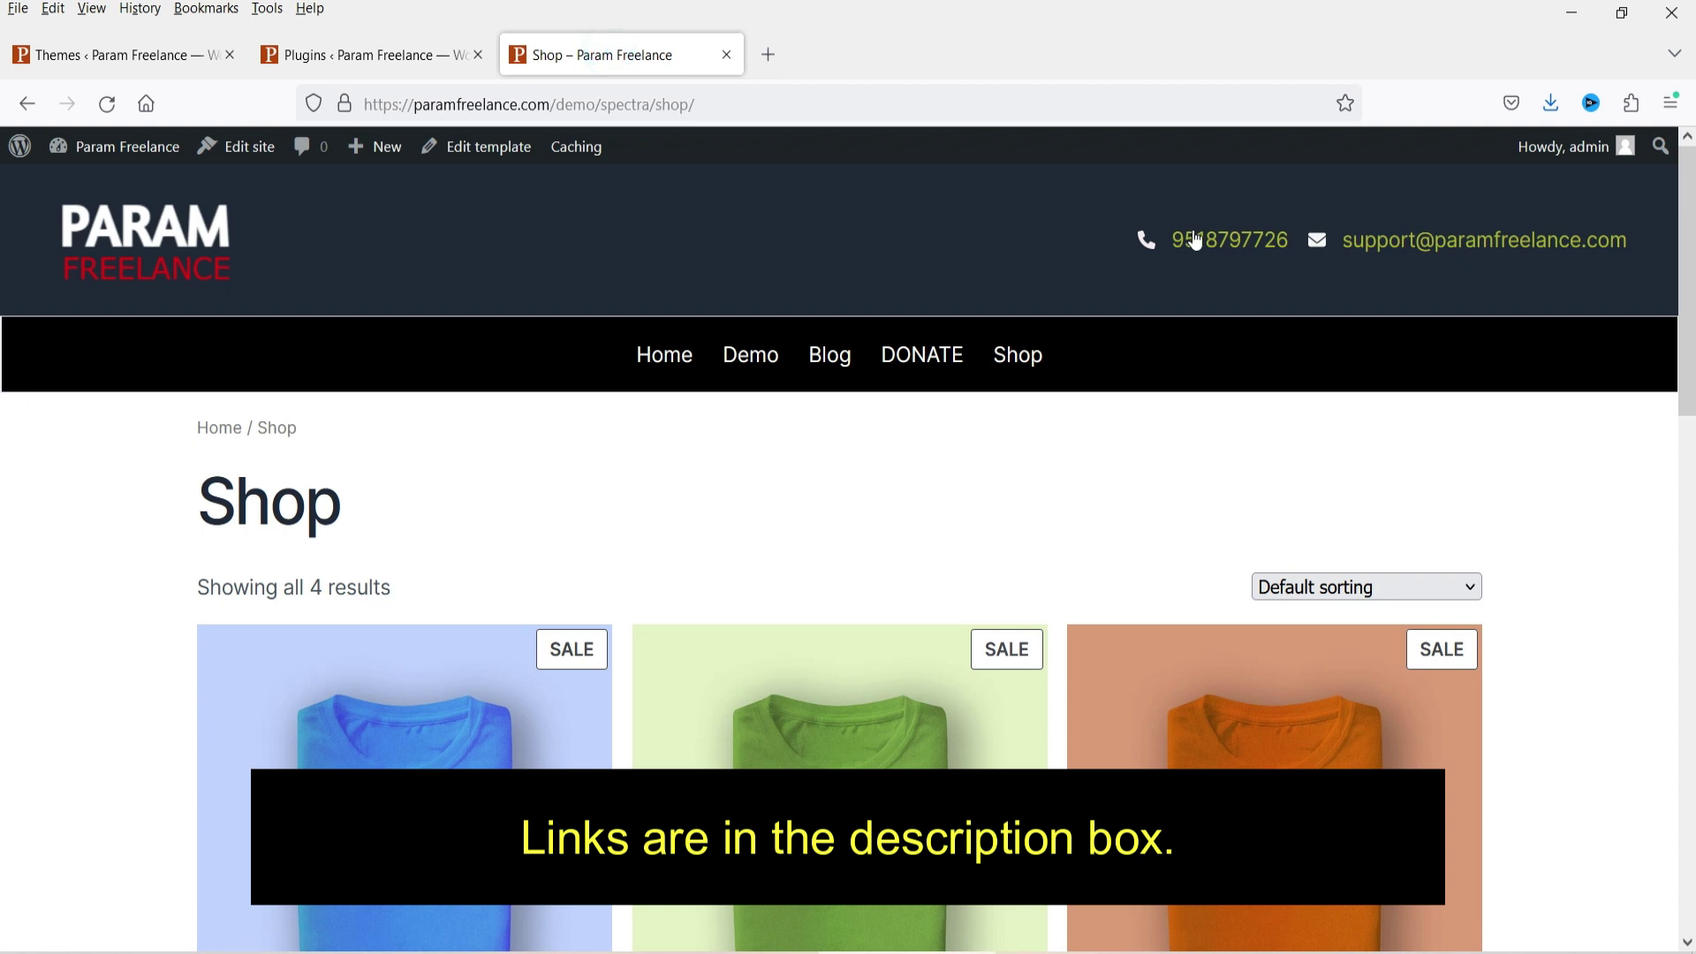
scroll(515, 533, "down", 15)
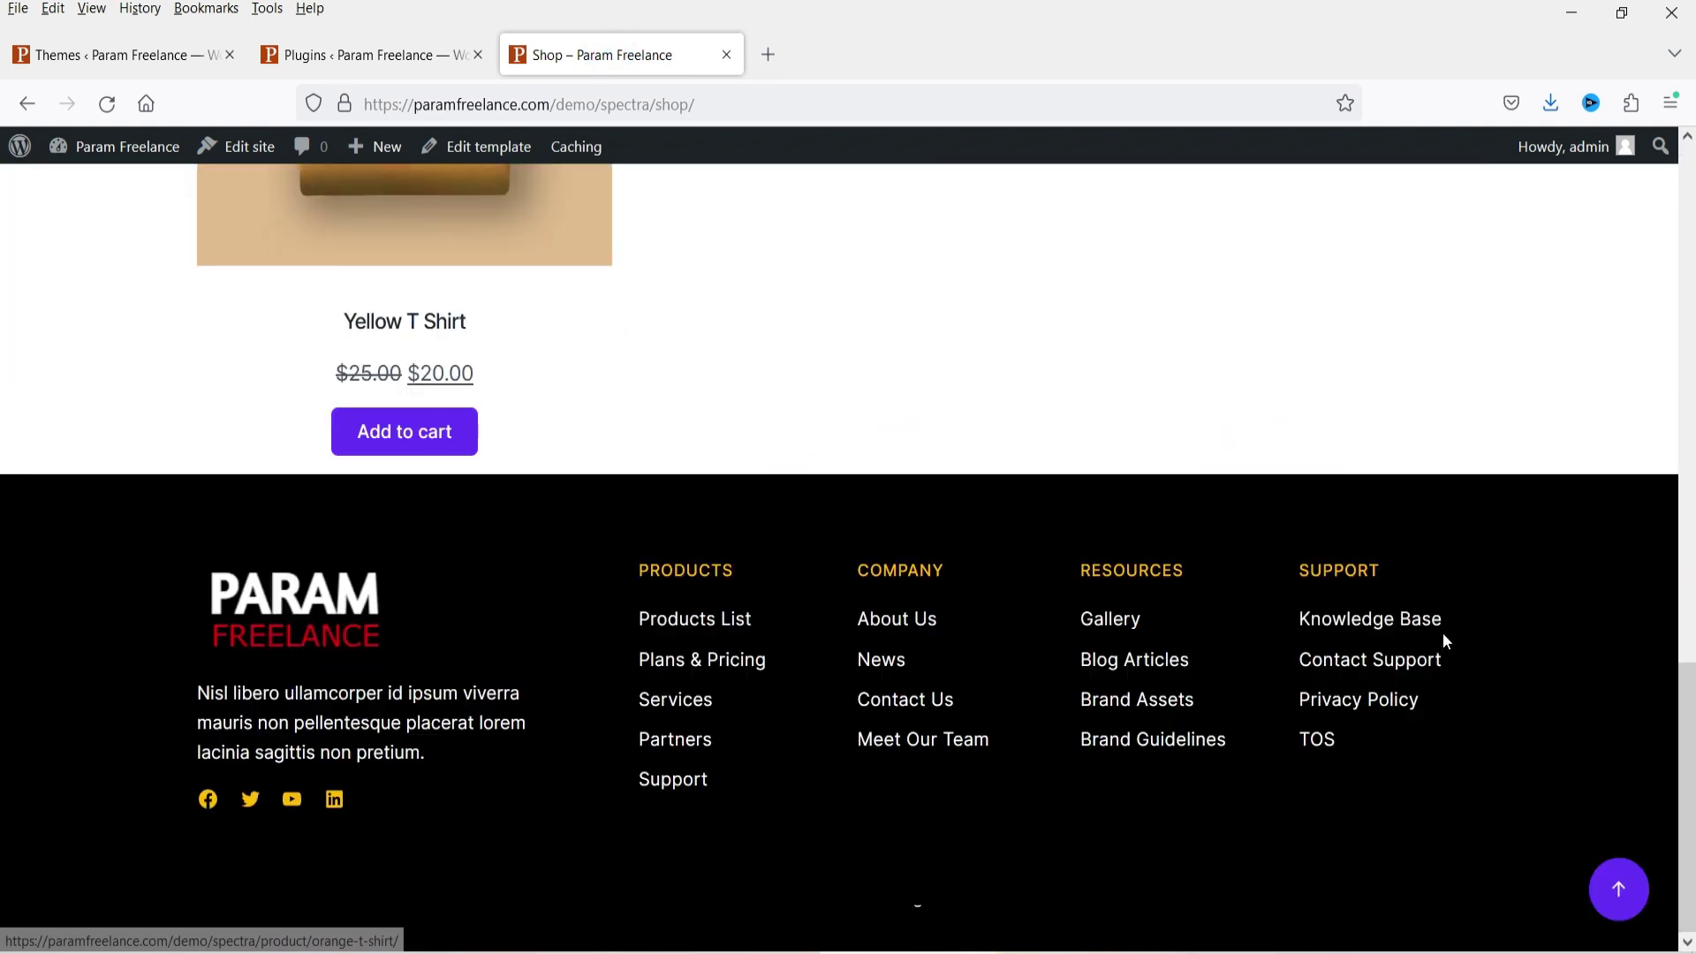
scroll(291, 508, "up", 15)
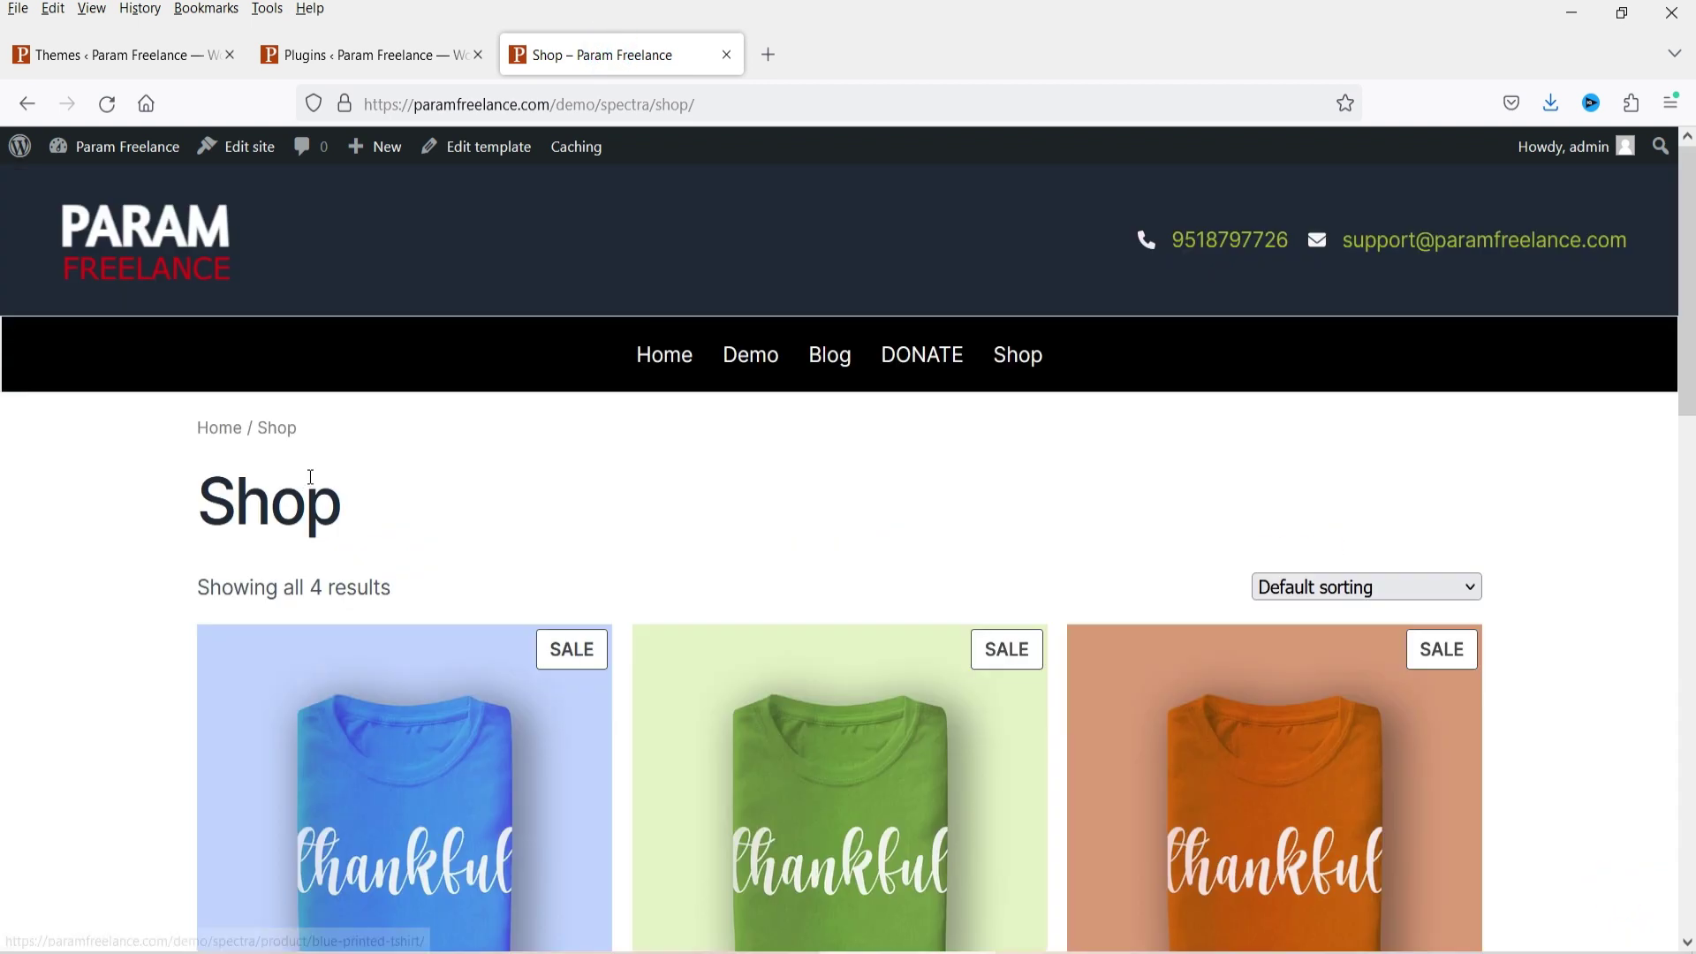
left_click(154, 55)
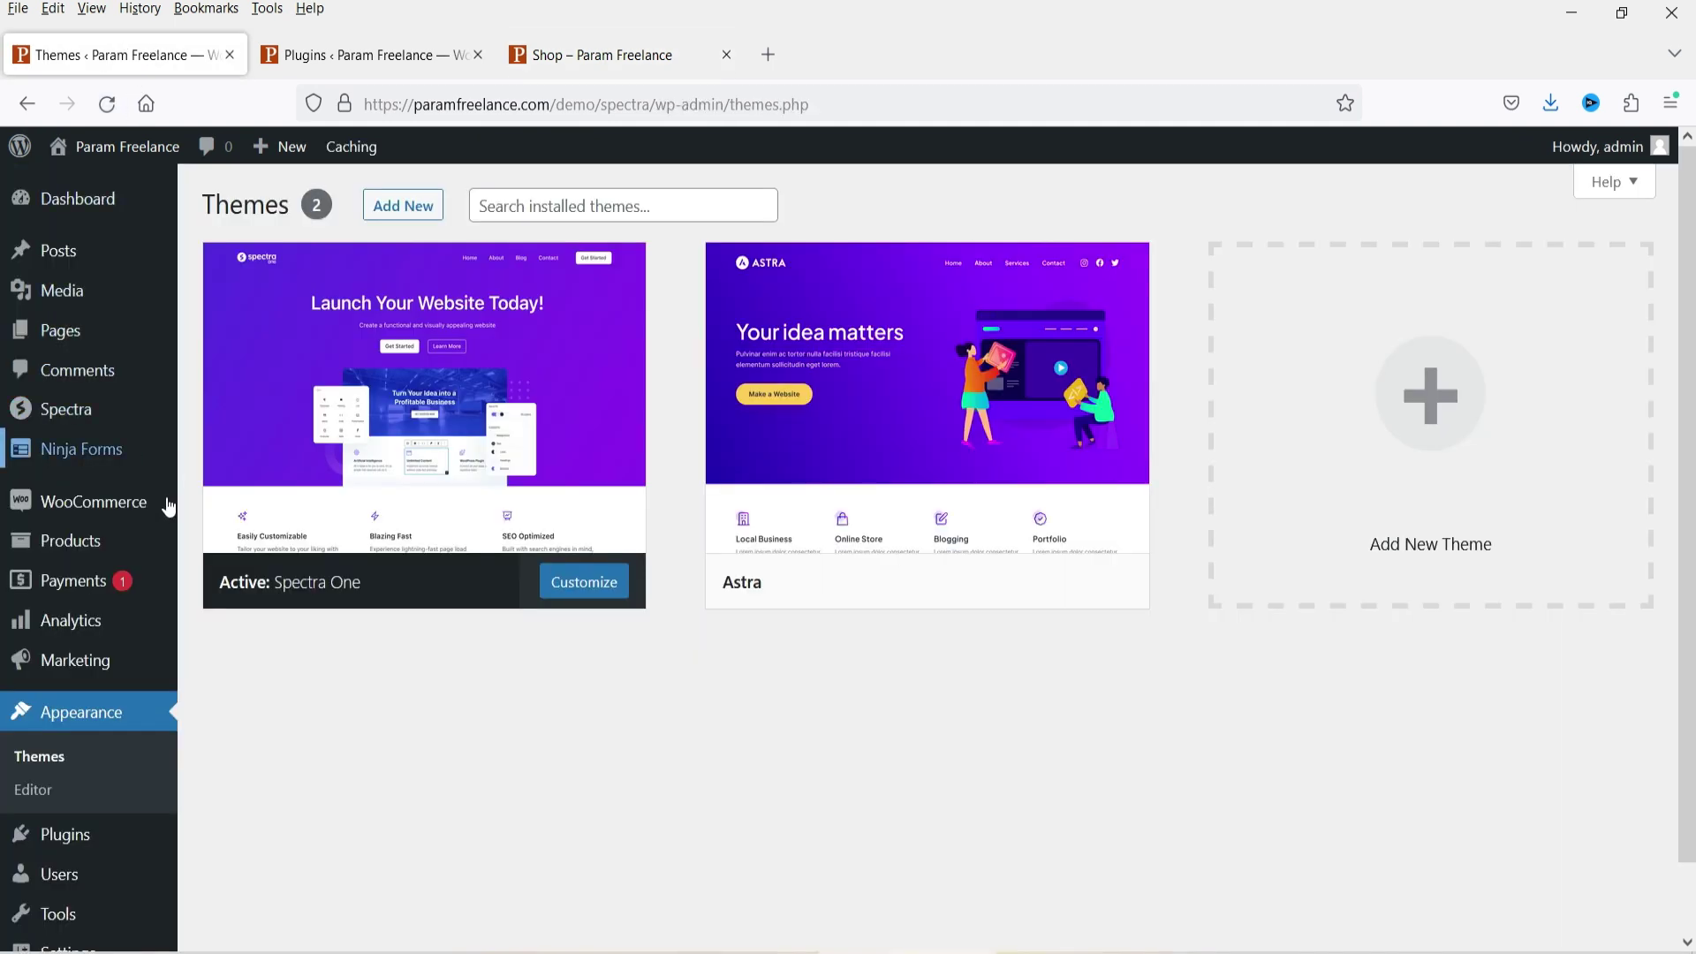
Launch the Site Editor via Appearance > Editor and choose Product Catalog from Templates.
left_click(35, 787)
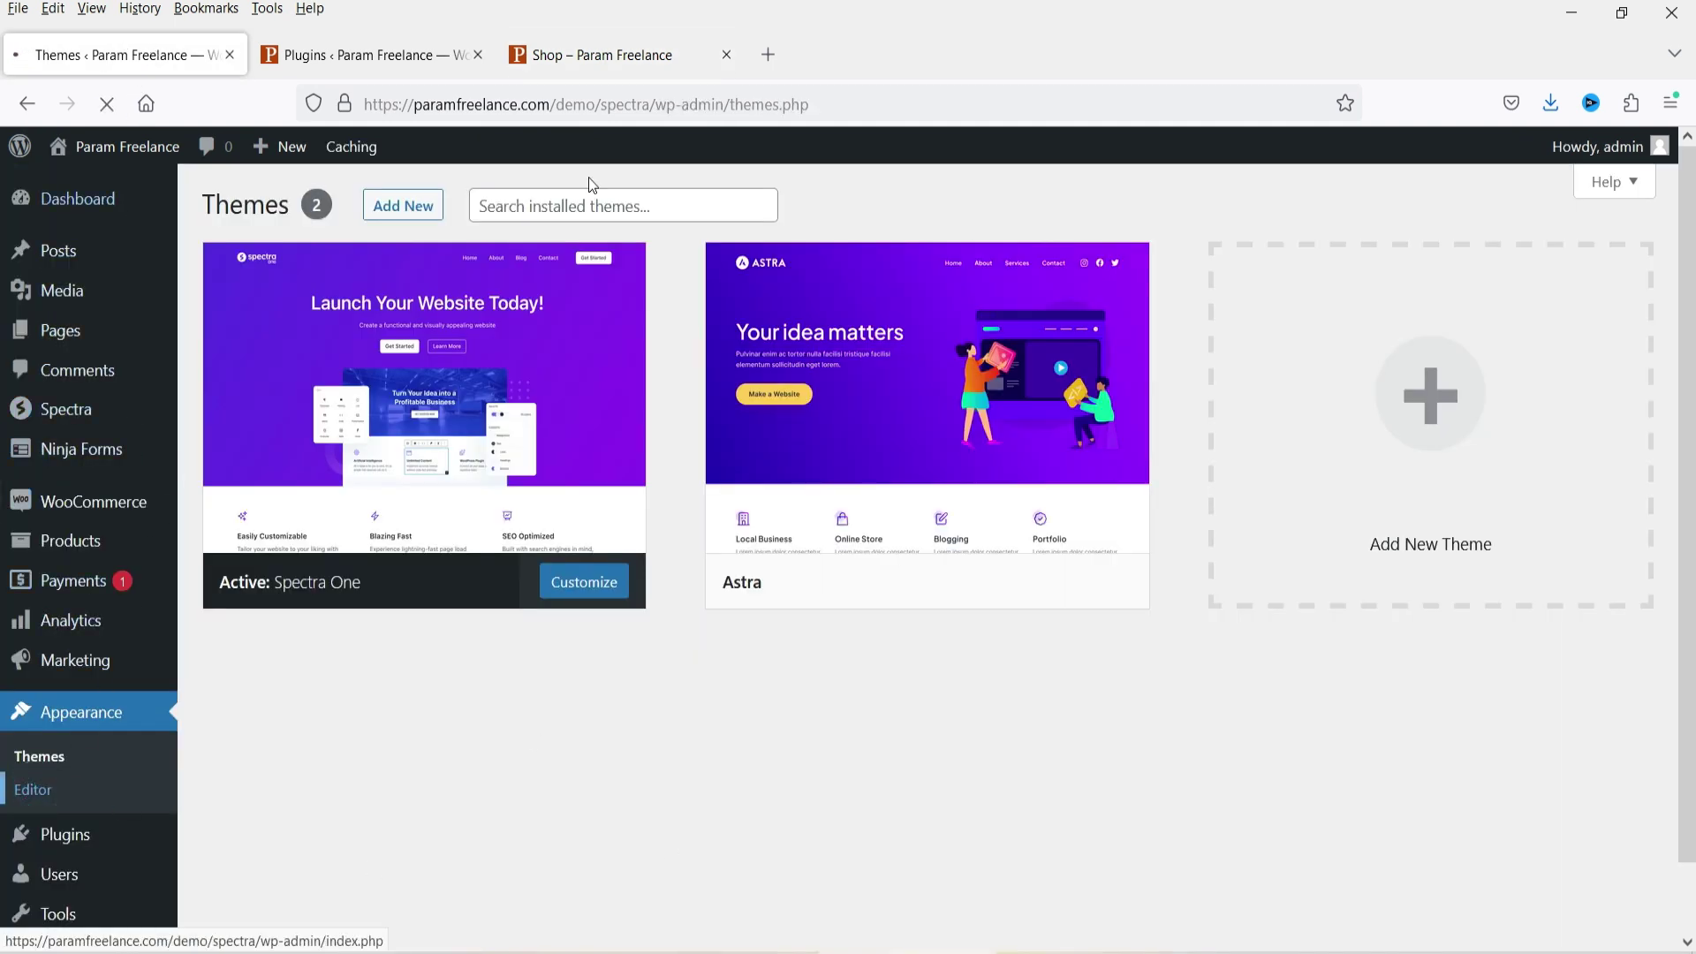
left_click(610, 54)
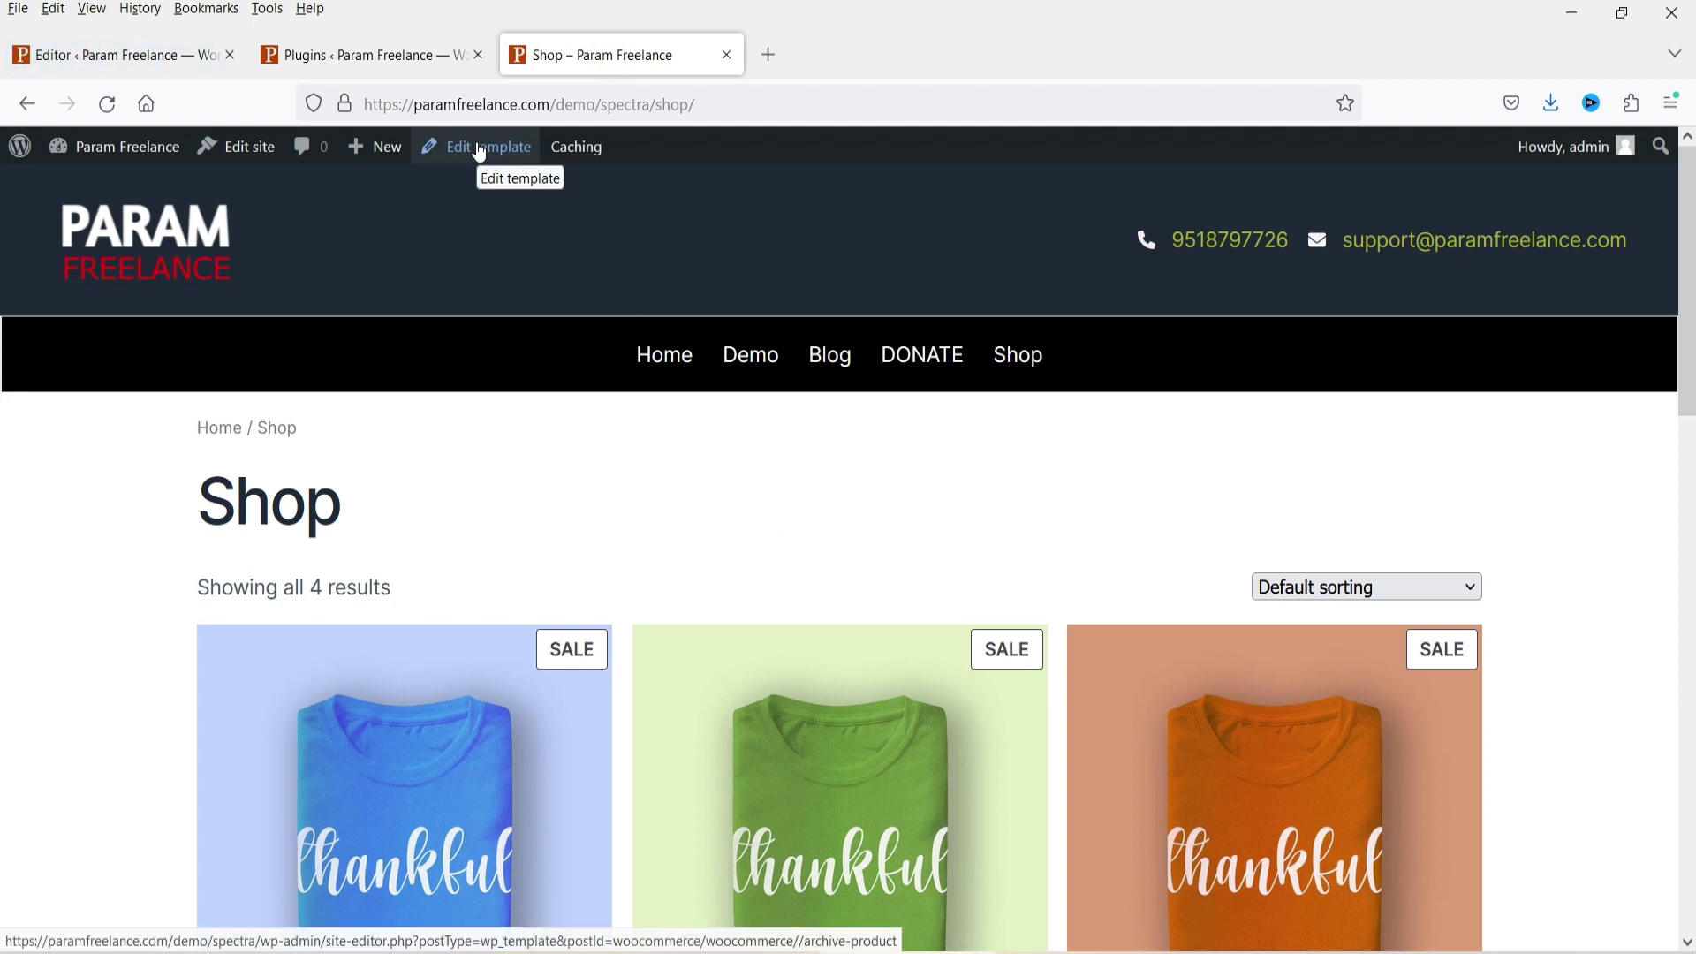
left_click(101, 62)
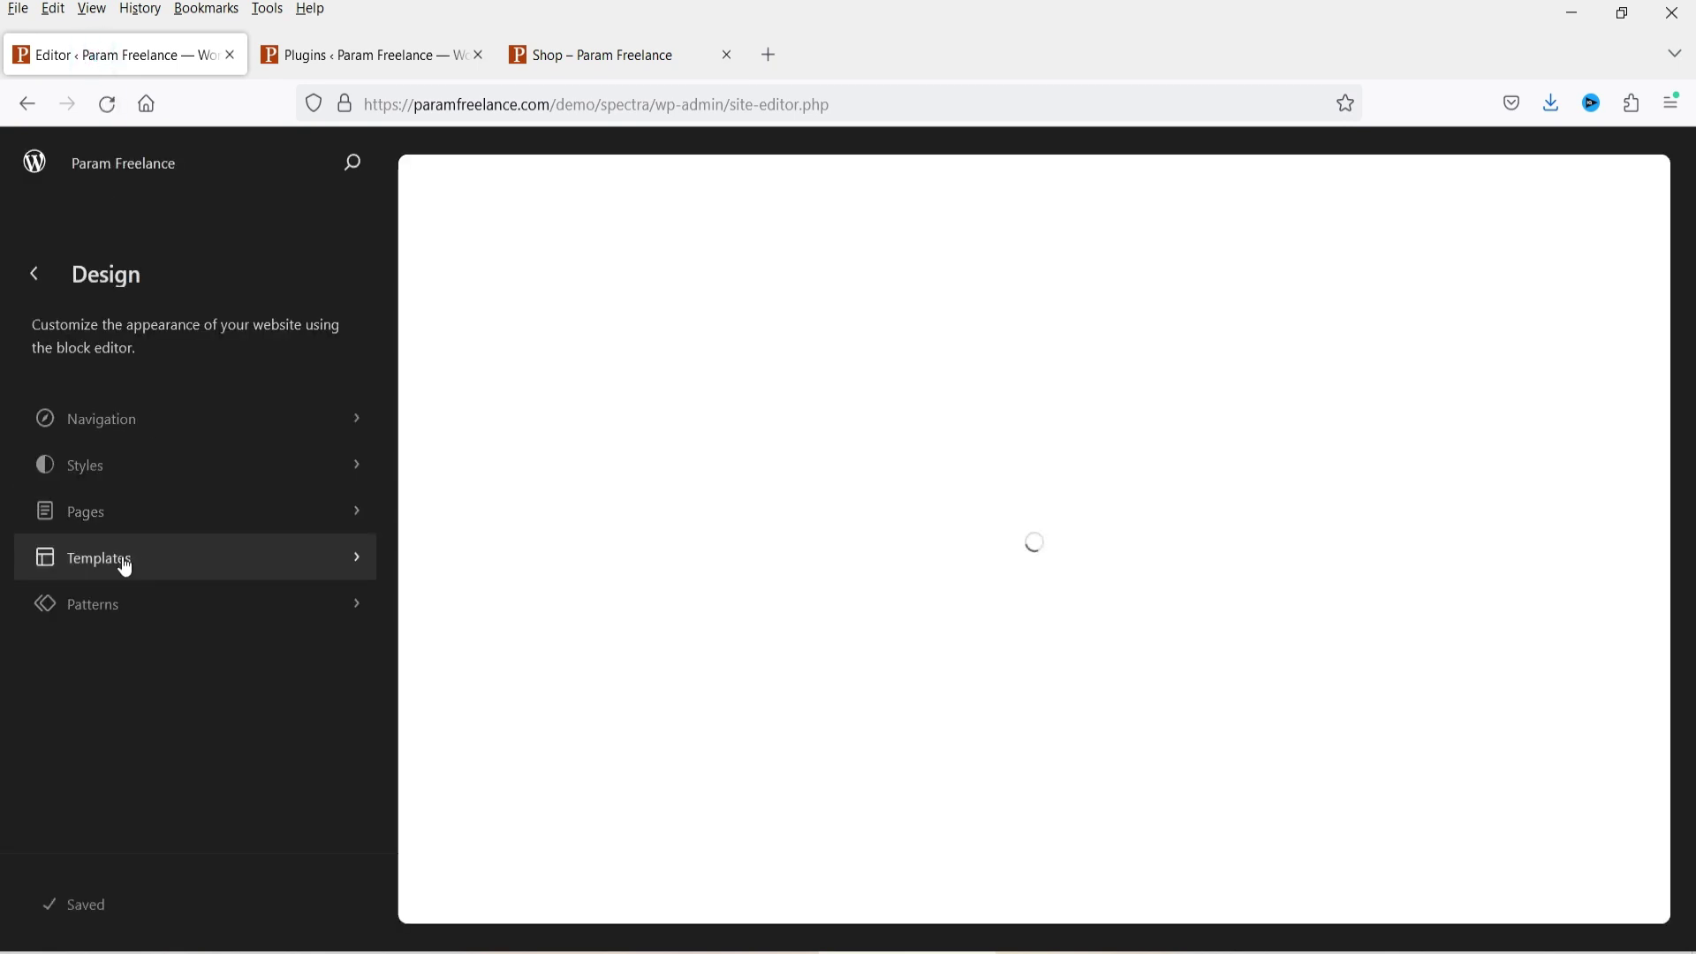
left_click(126, 563)
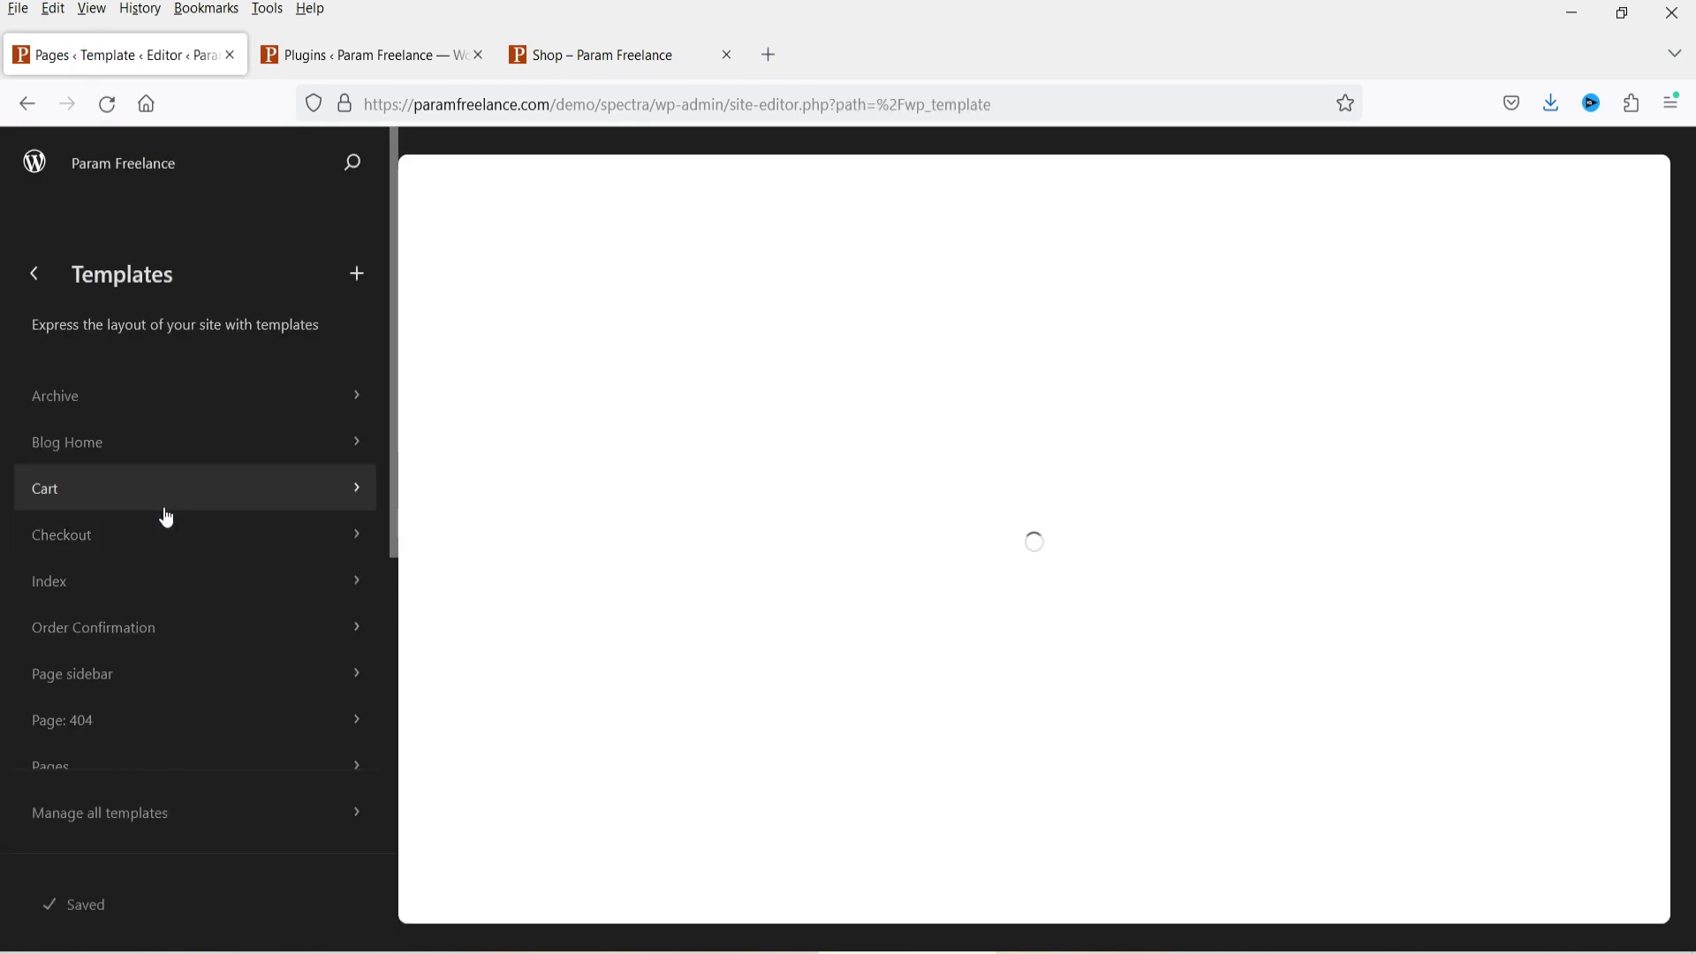
scroll(166, 512, "down", 3)
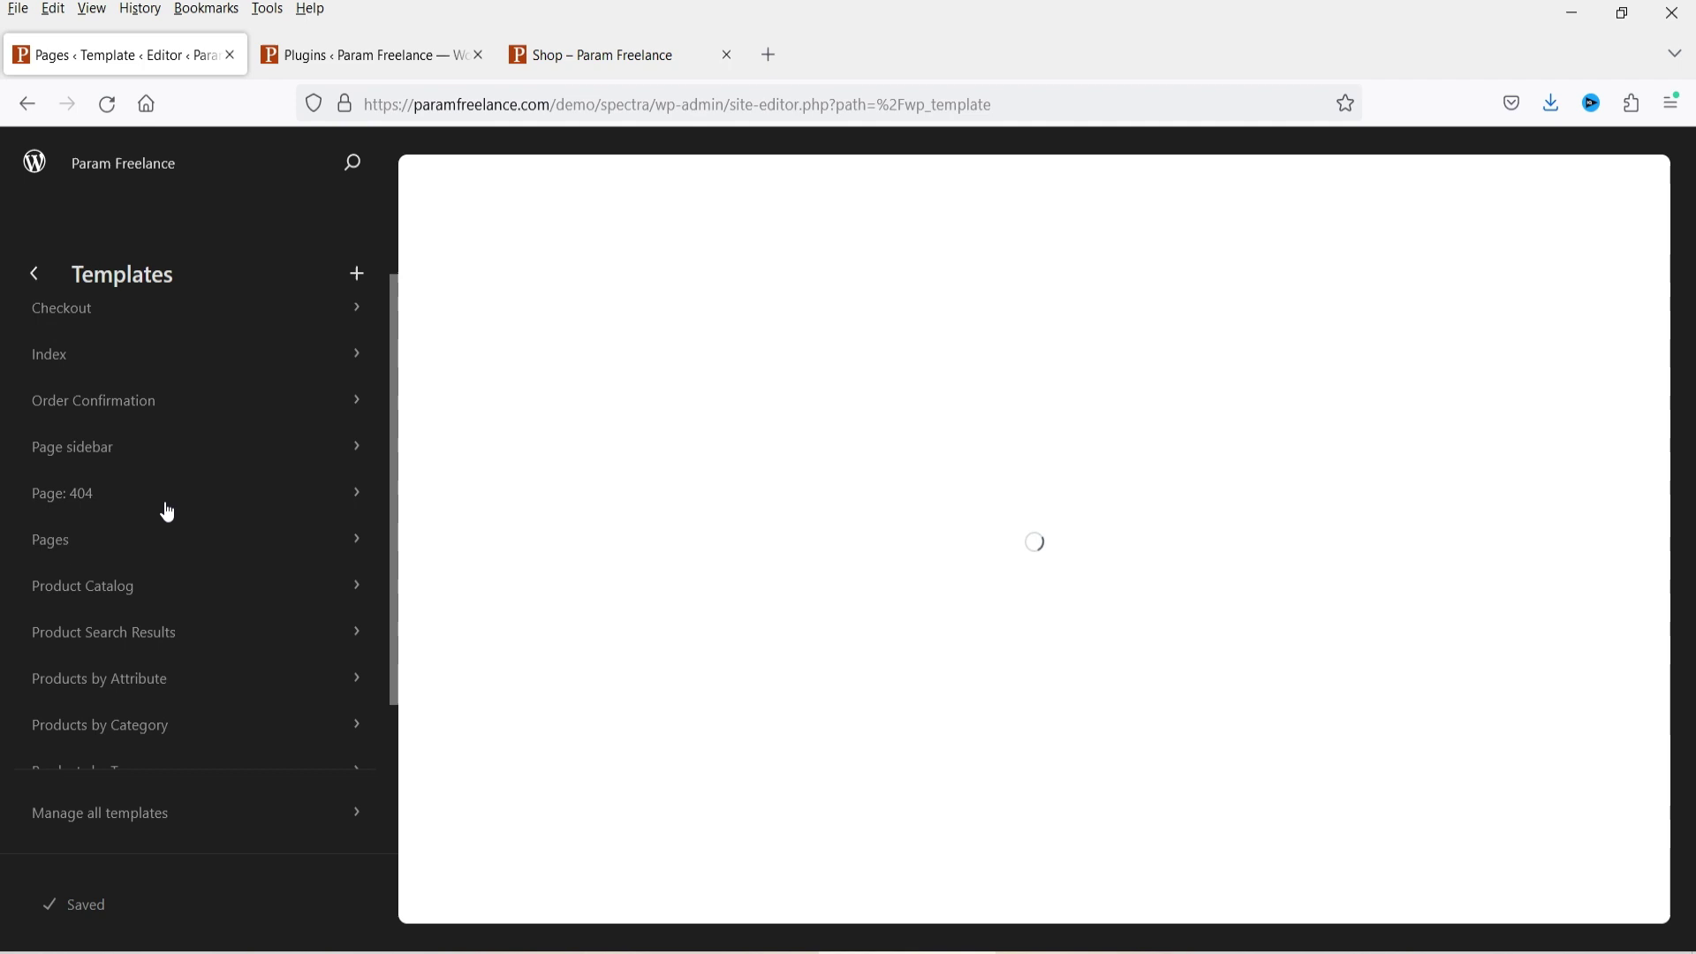
left_click(102, 576)
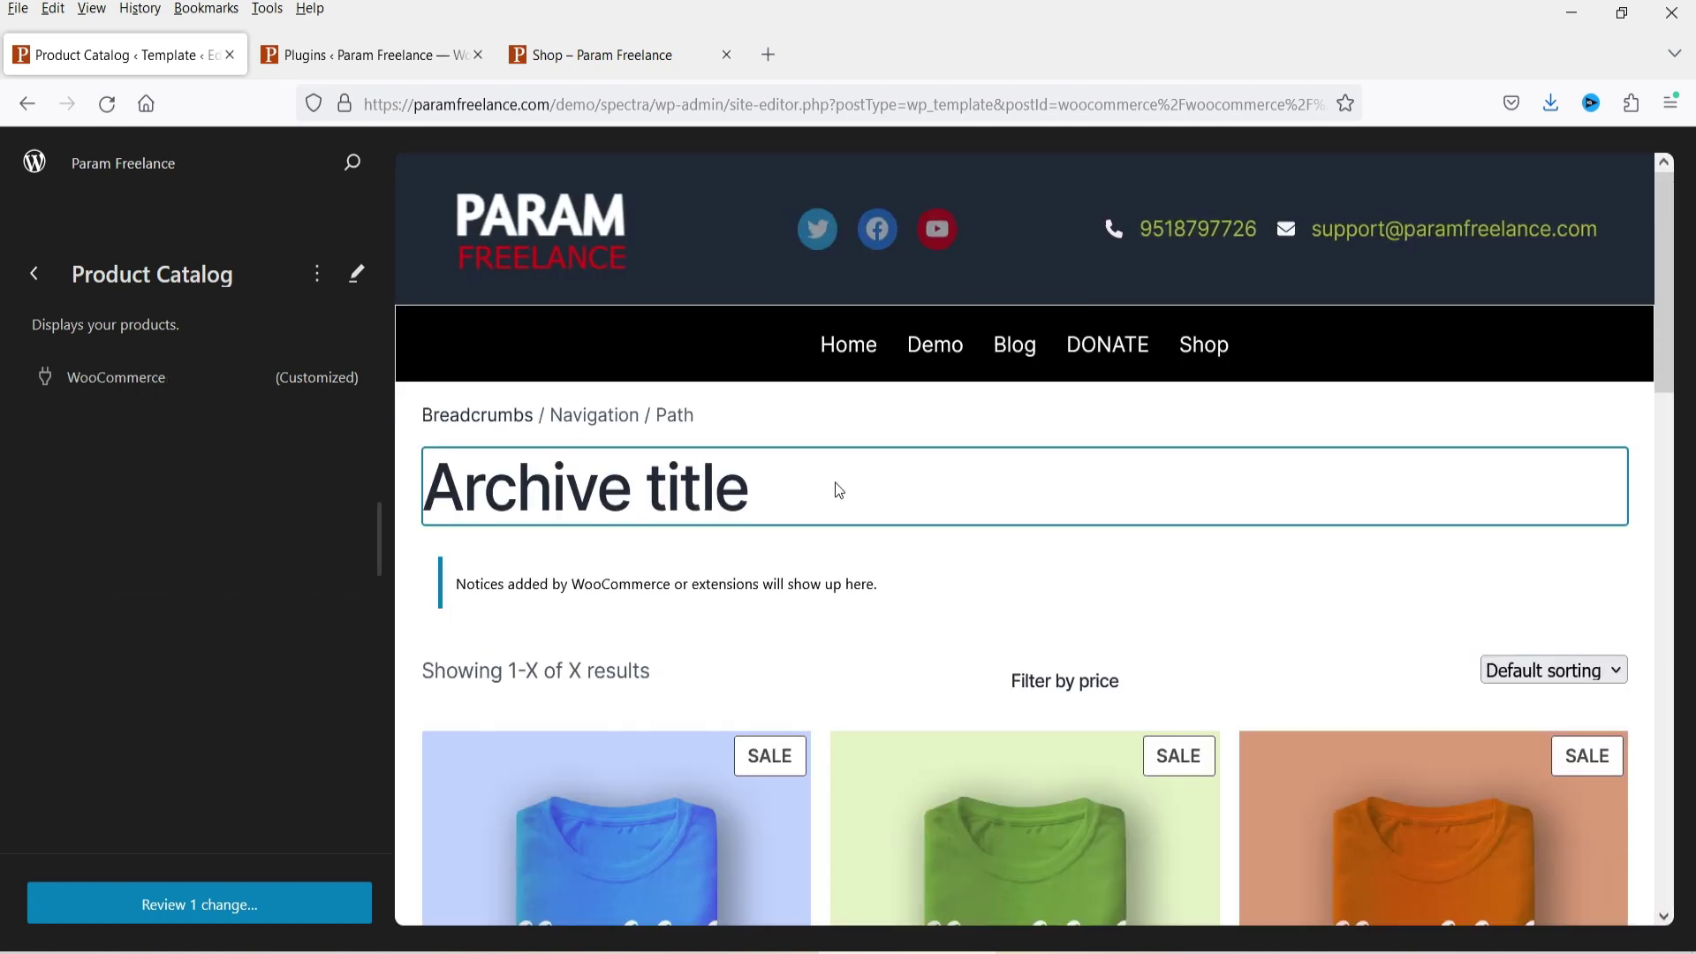
scroll(848, 485, "down", 3)
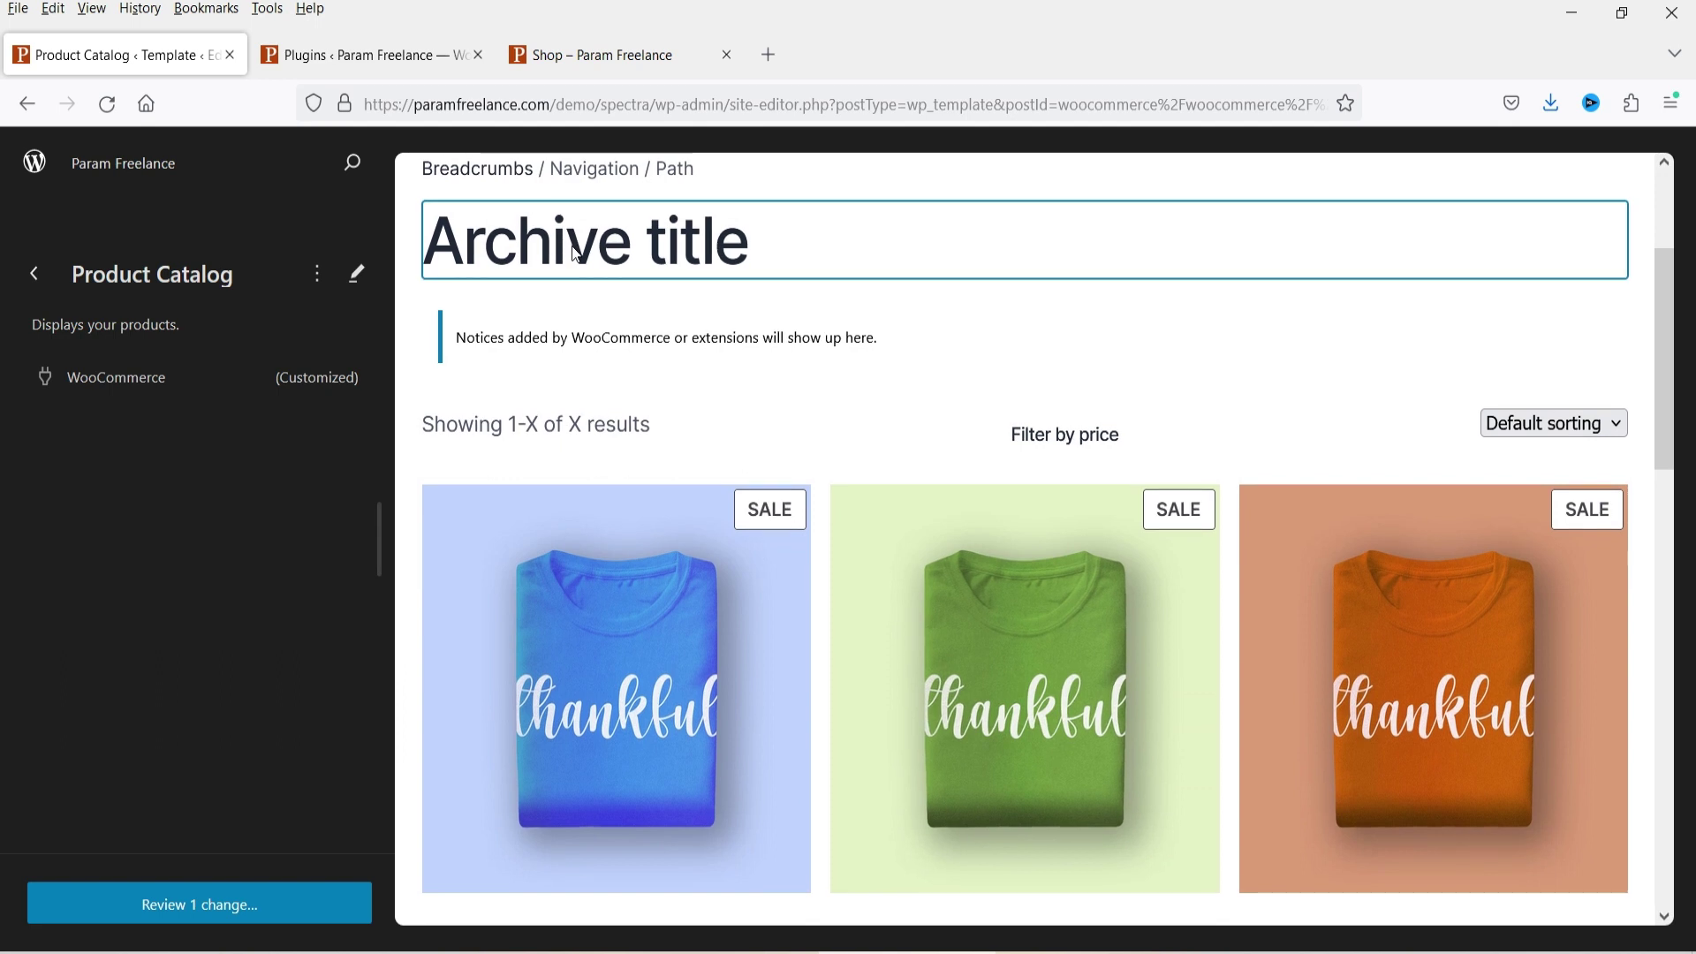
left_click(606, 55)
left_click_drag(371, 521, 190, 512)
left_click(72, 55)
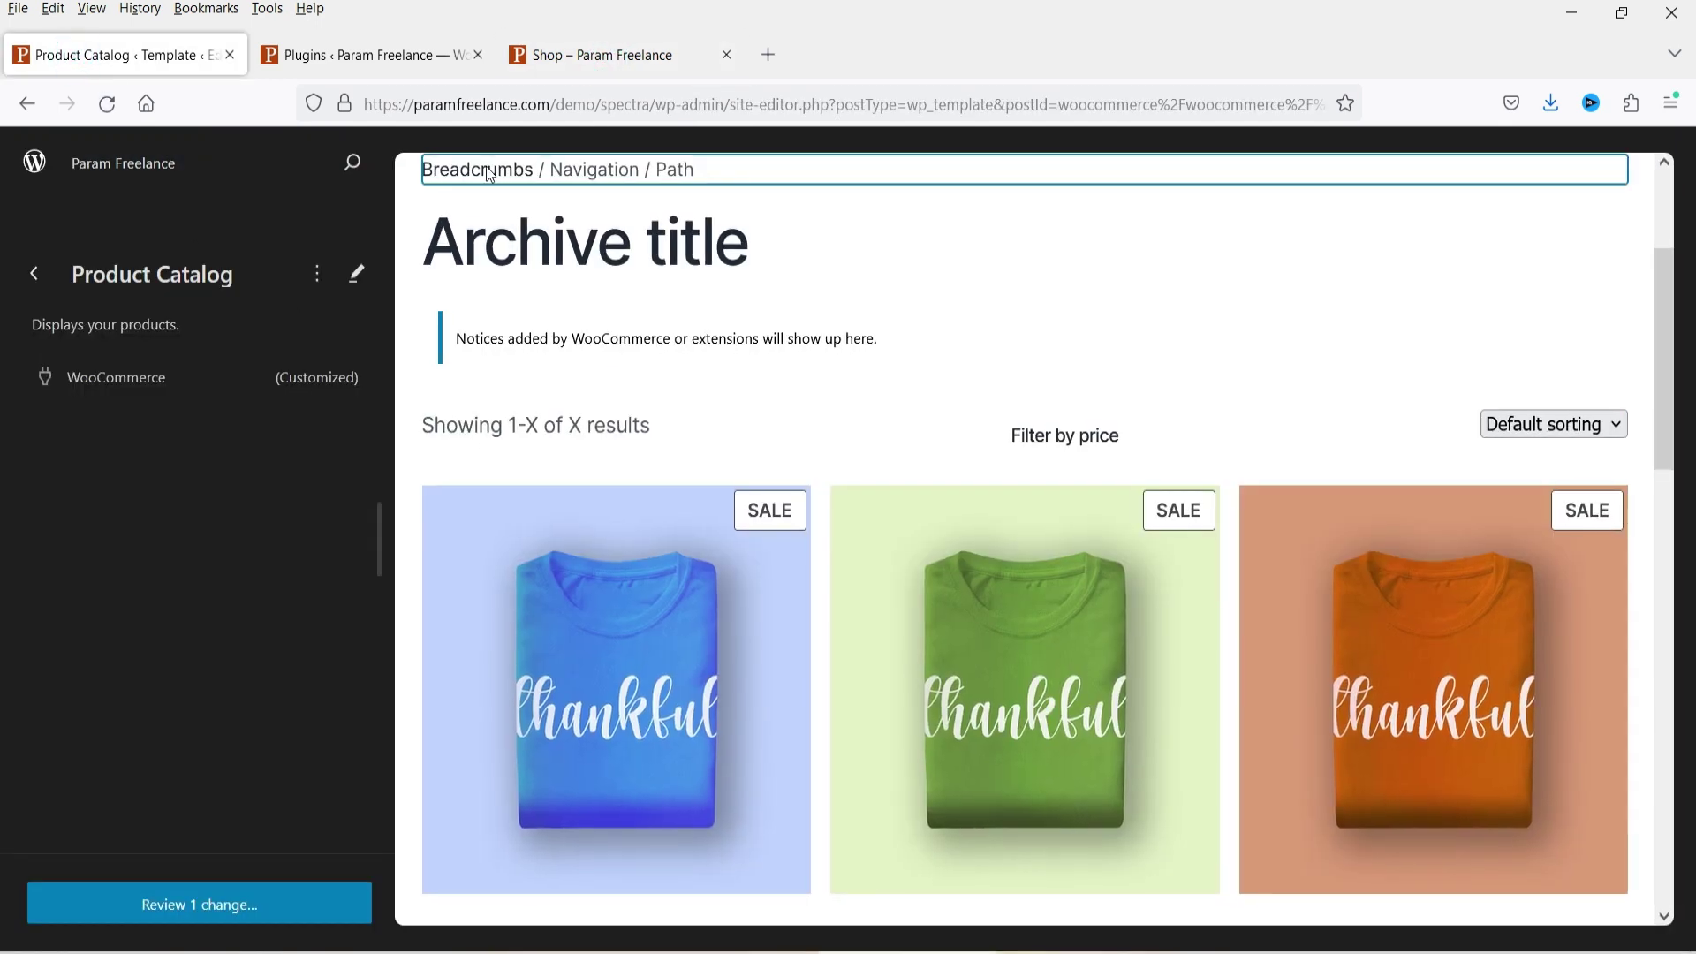
left_click(618, 55)
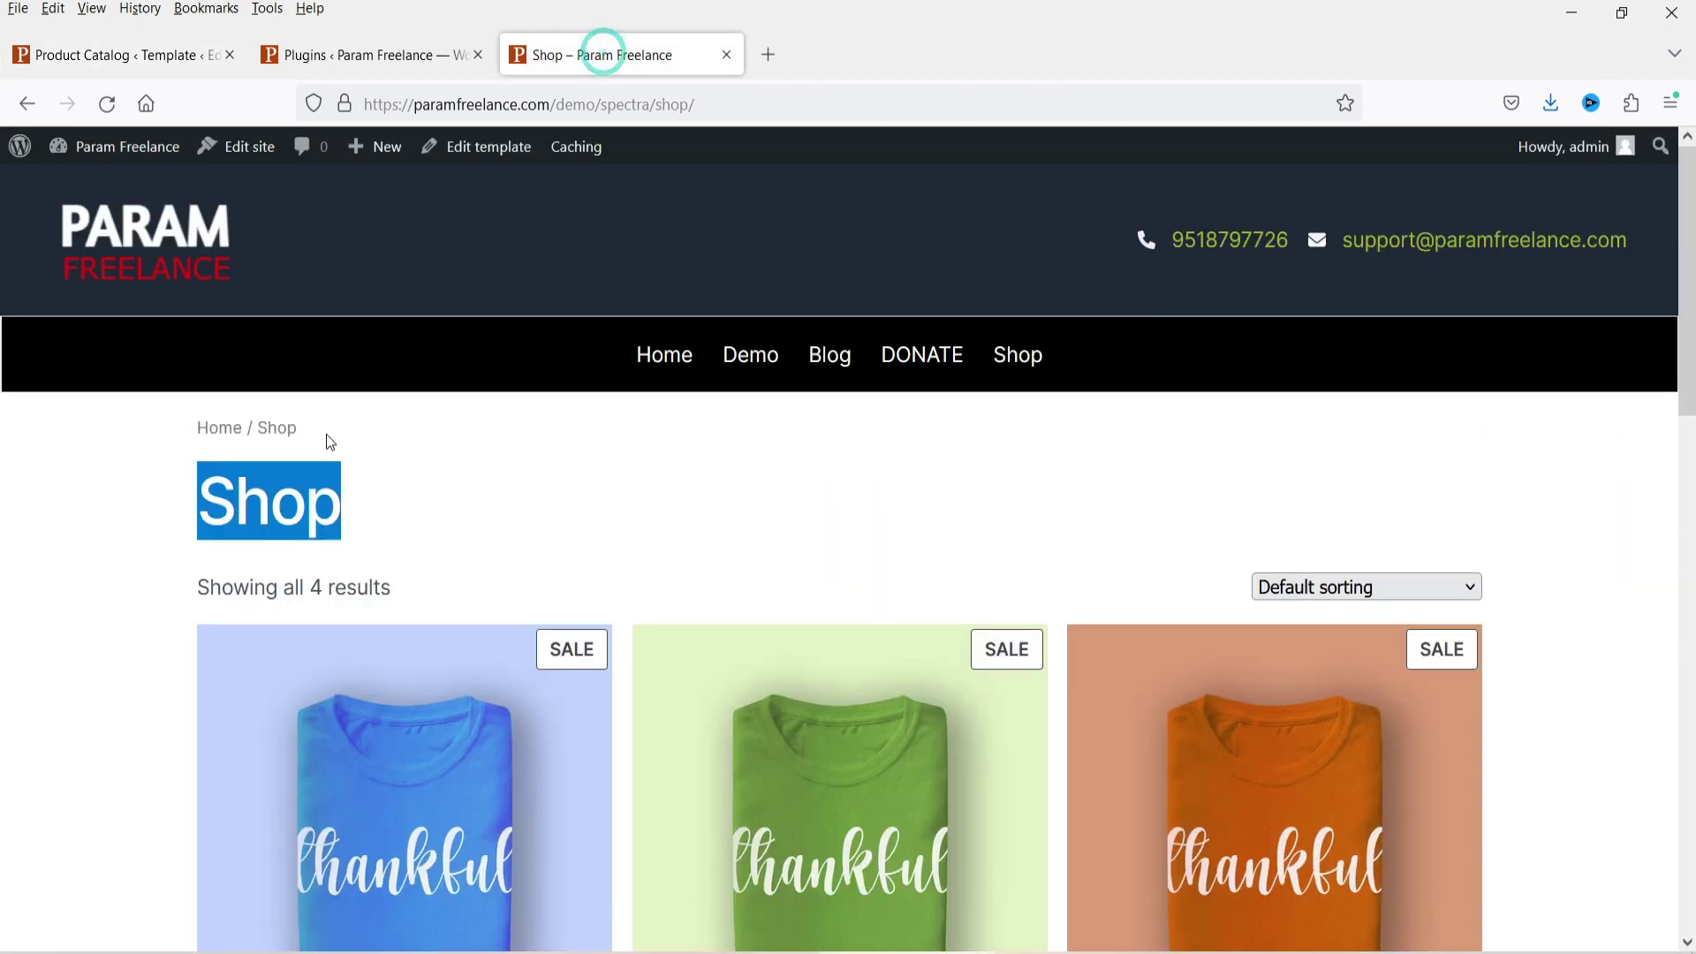
left_click_drag(323, 428, 205, 431)
left_click(91, 54)
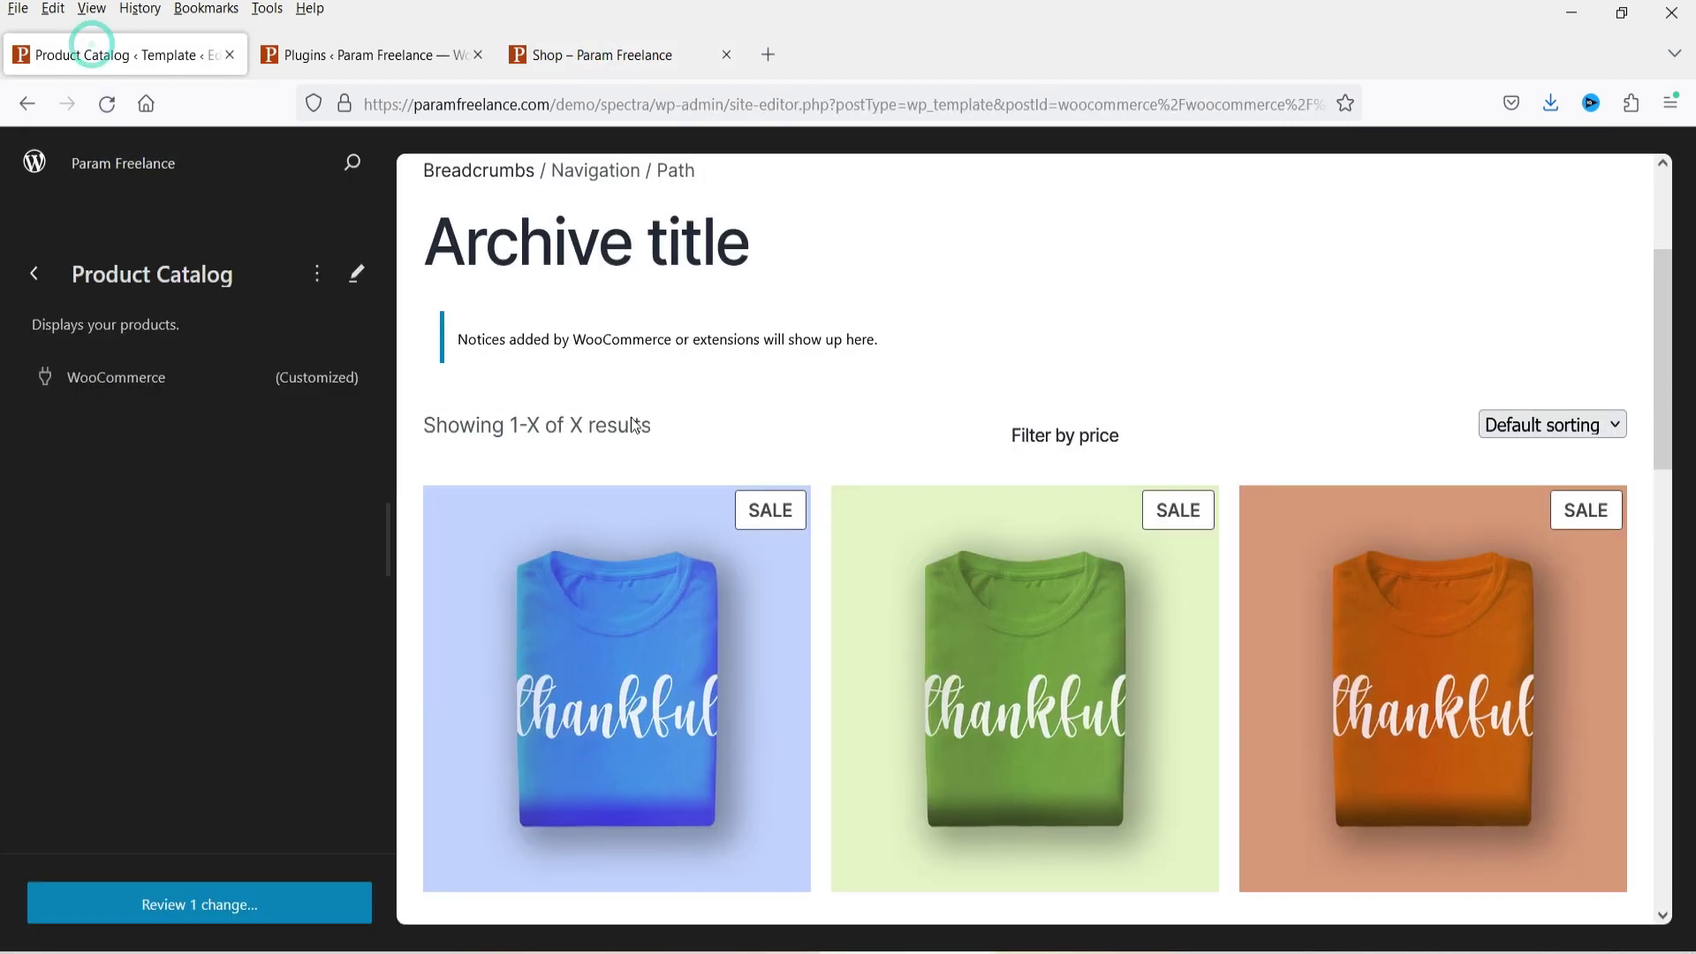
left_click(592, 67)
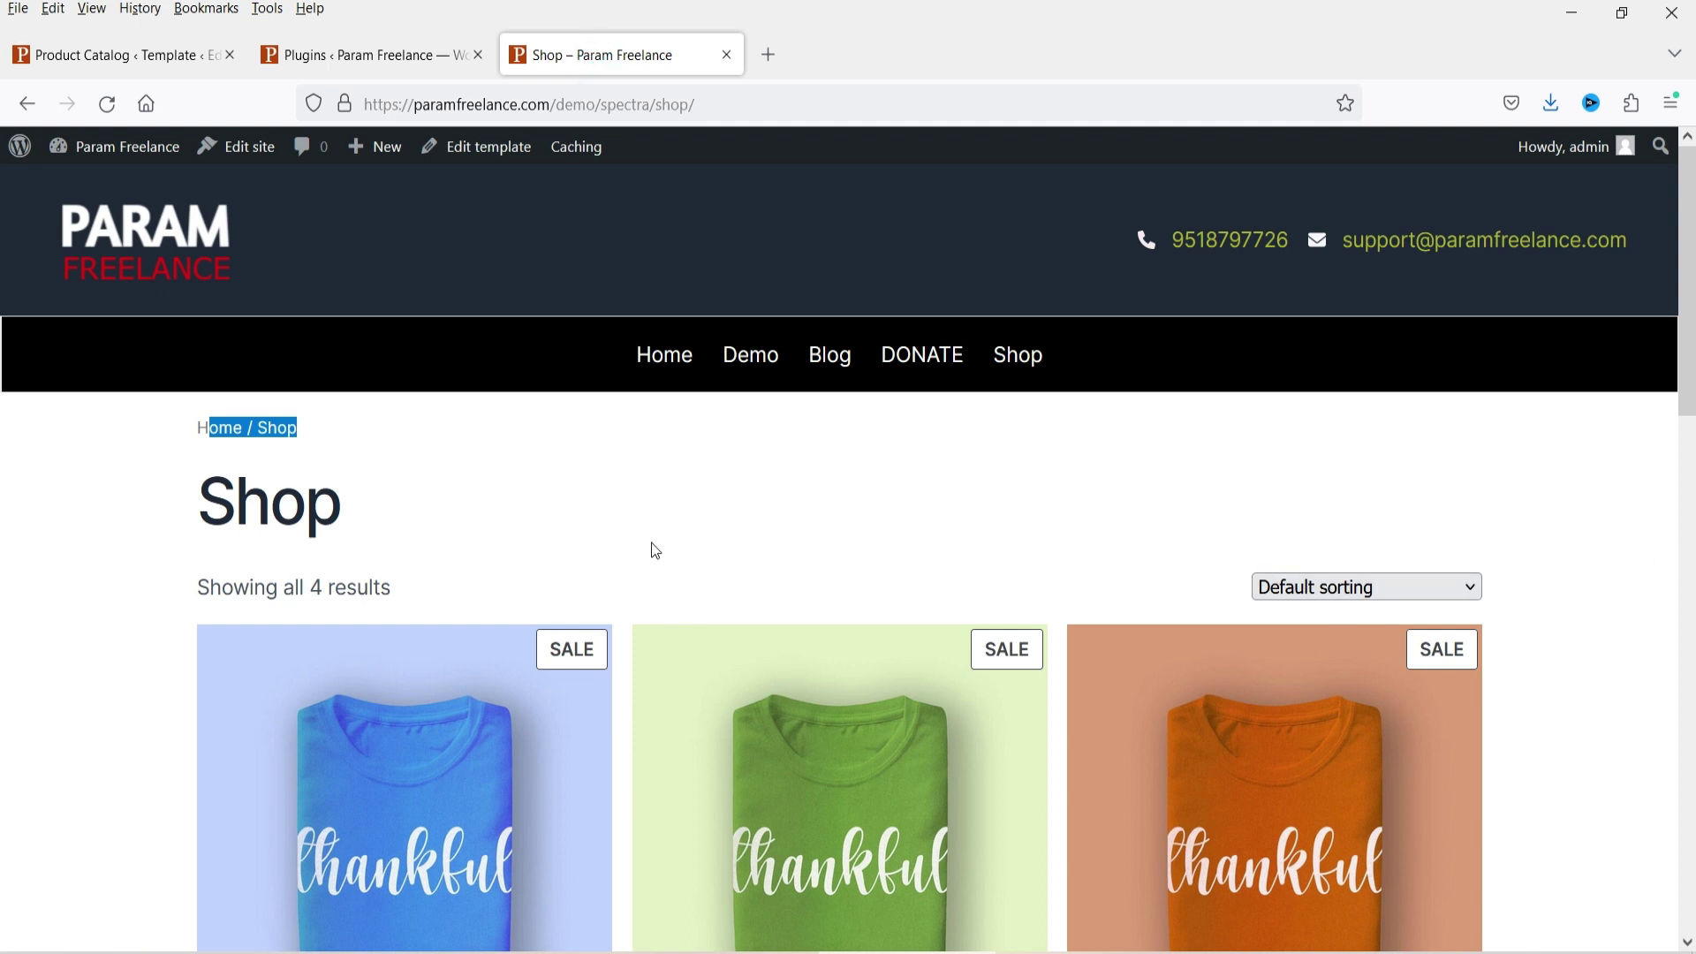
left_click(124, 55)
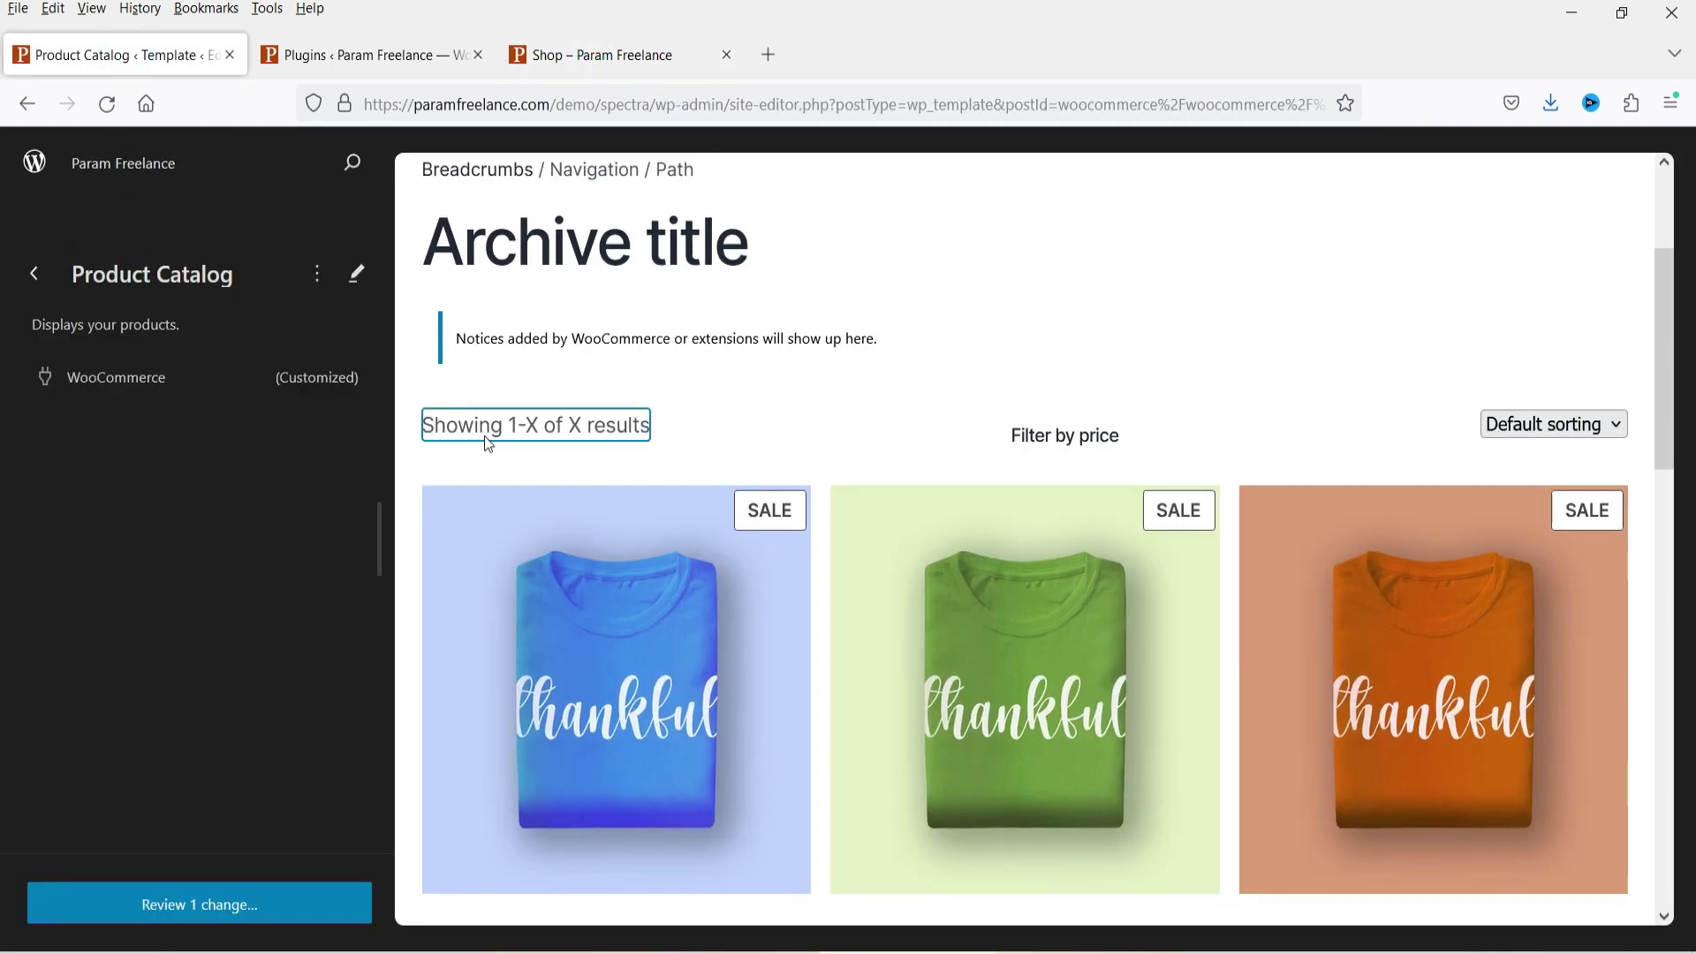
left_click(594, 53)
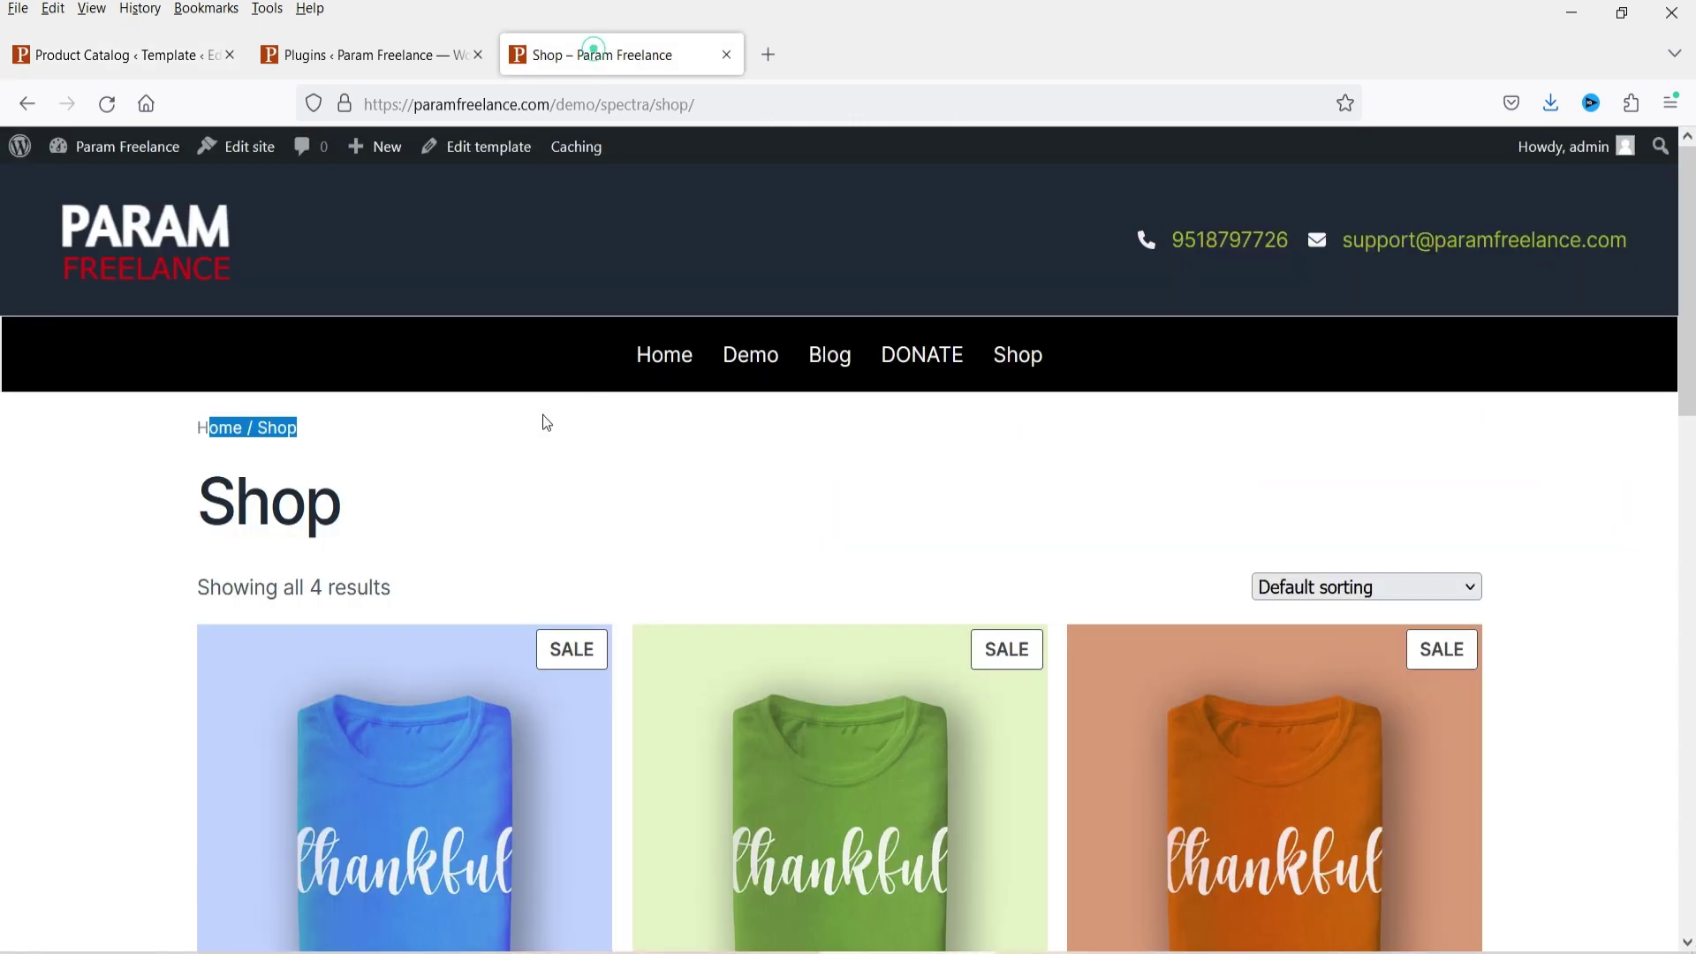
left_click_drag(405, 586, 184, 590)
left_click(75, 55)
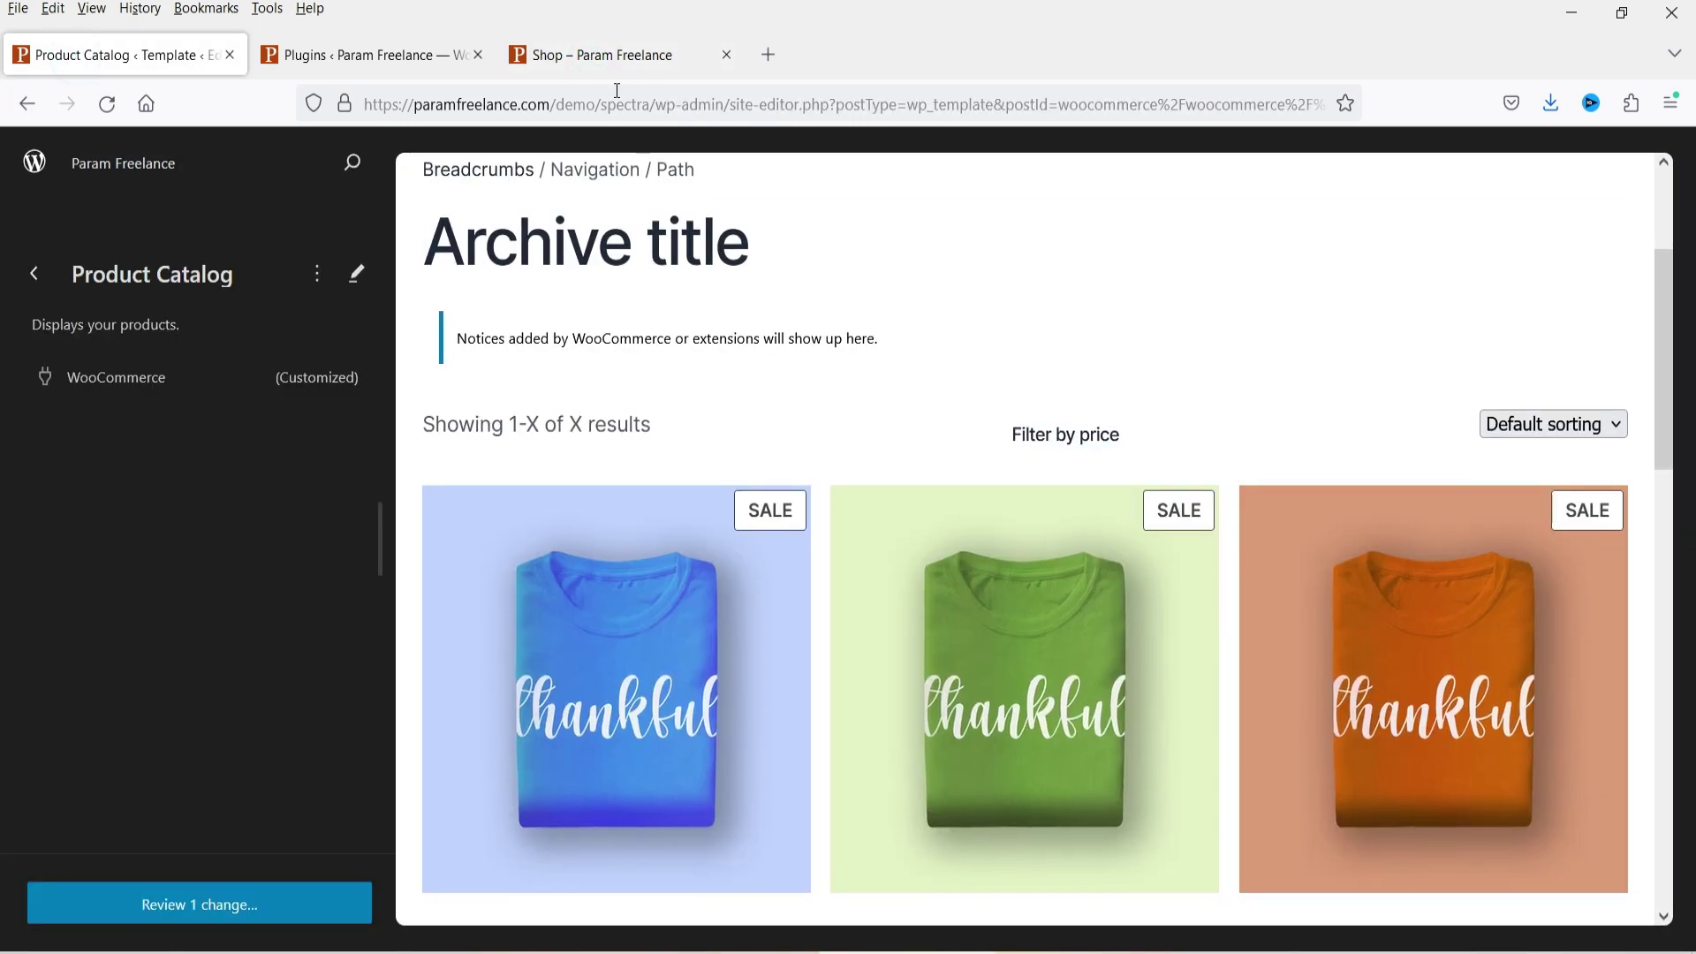
left_click(583, 41)
scroll(1177, 482, "down", 6)
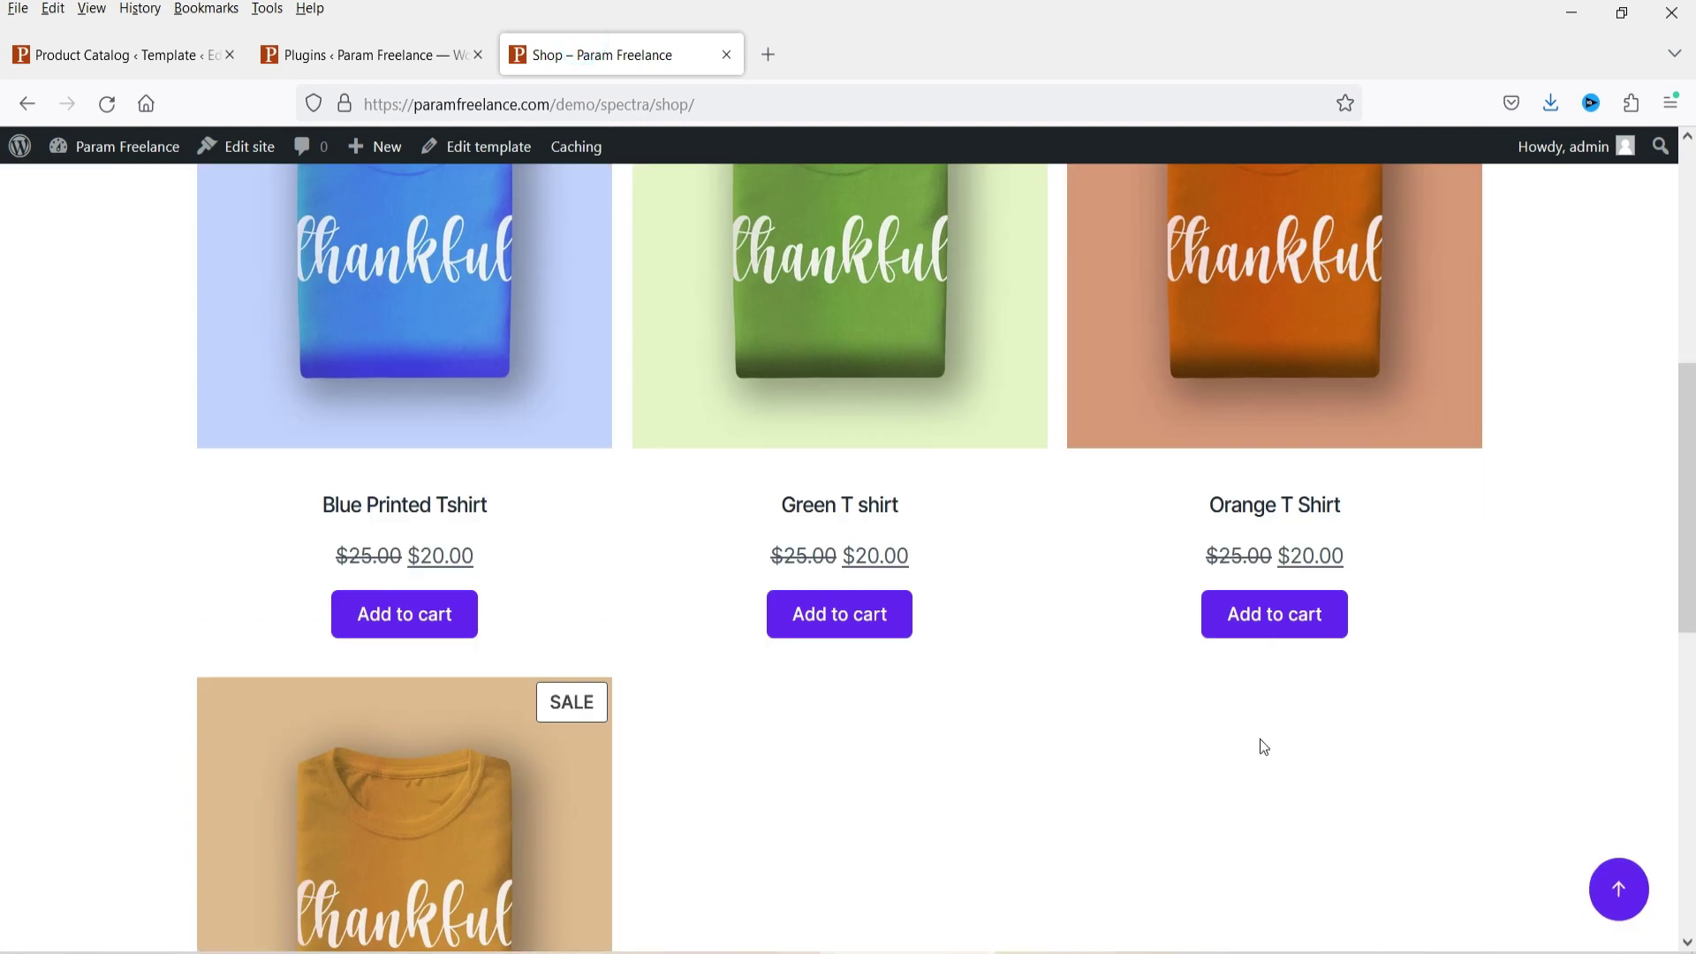
left_click(325, 55)
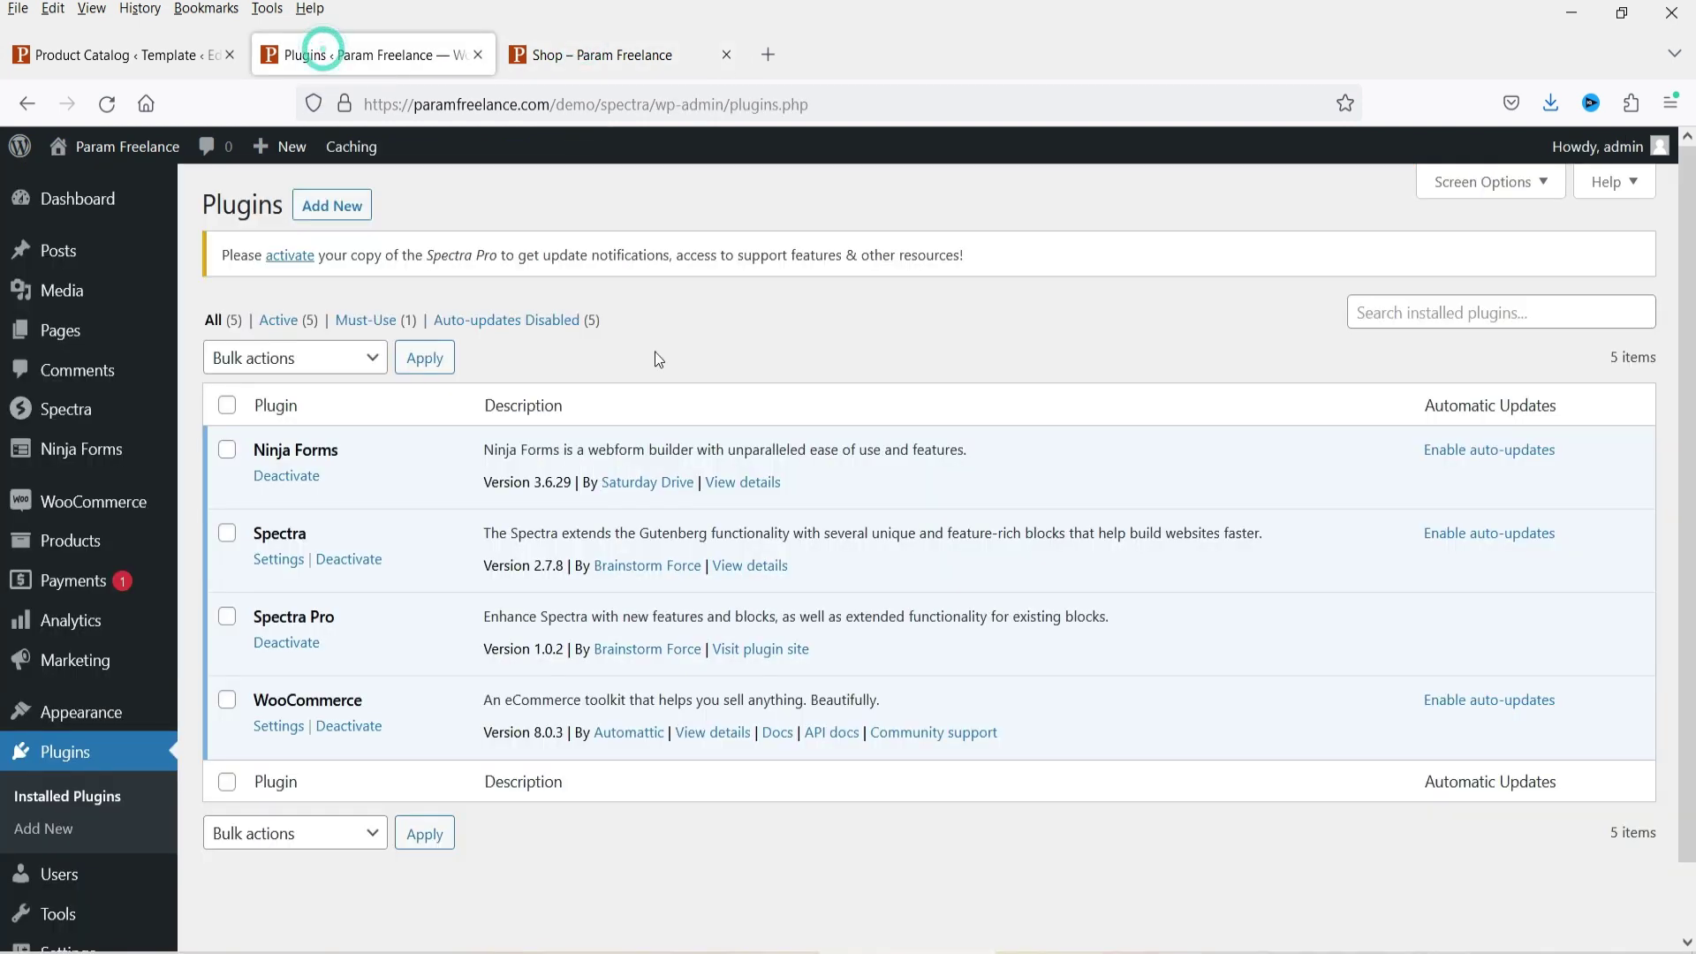
left_click(106, 54)
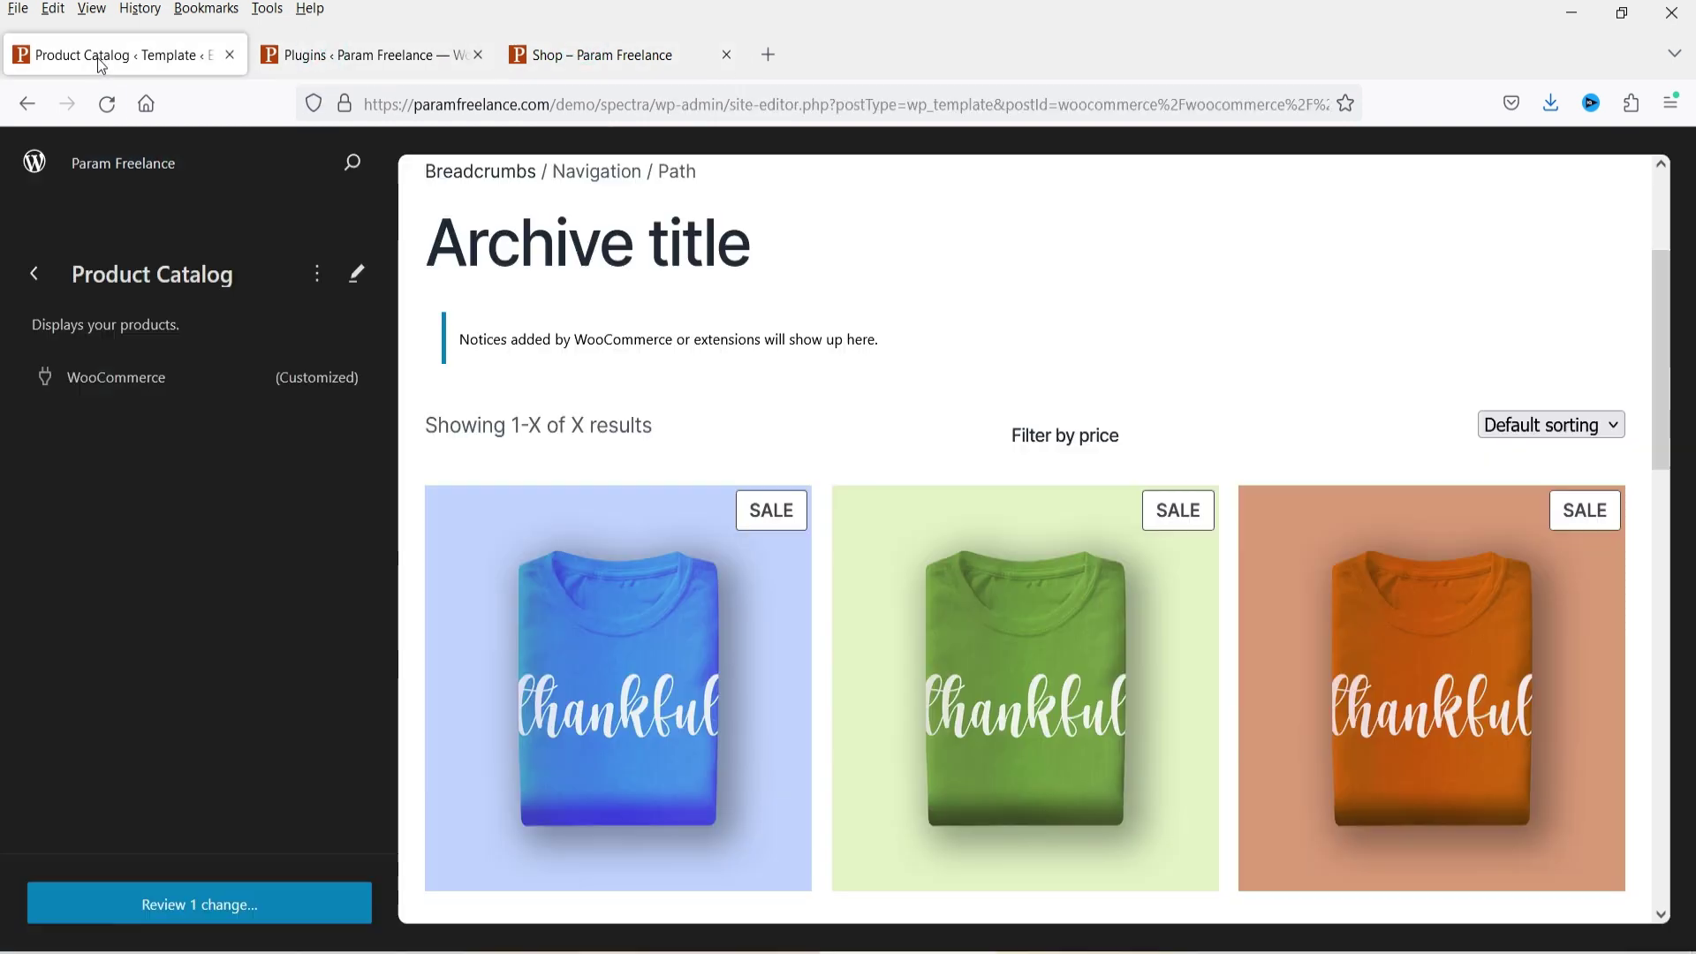
left_click(1581, 429)
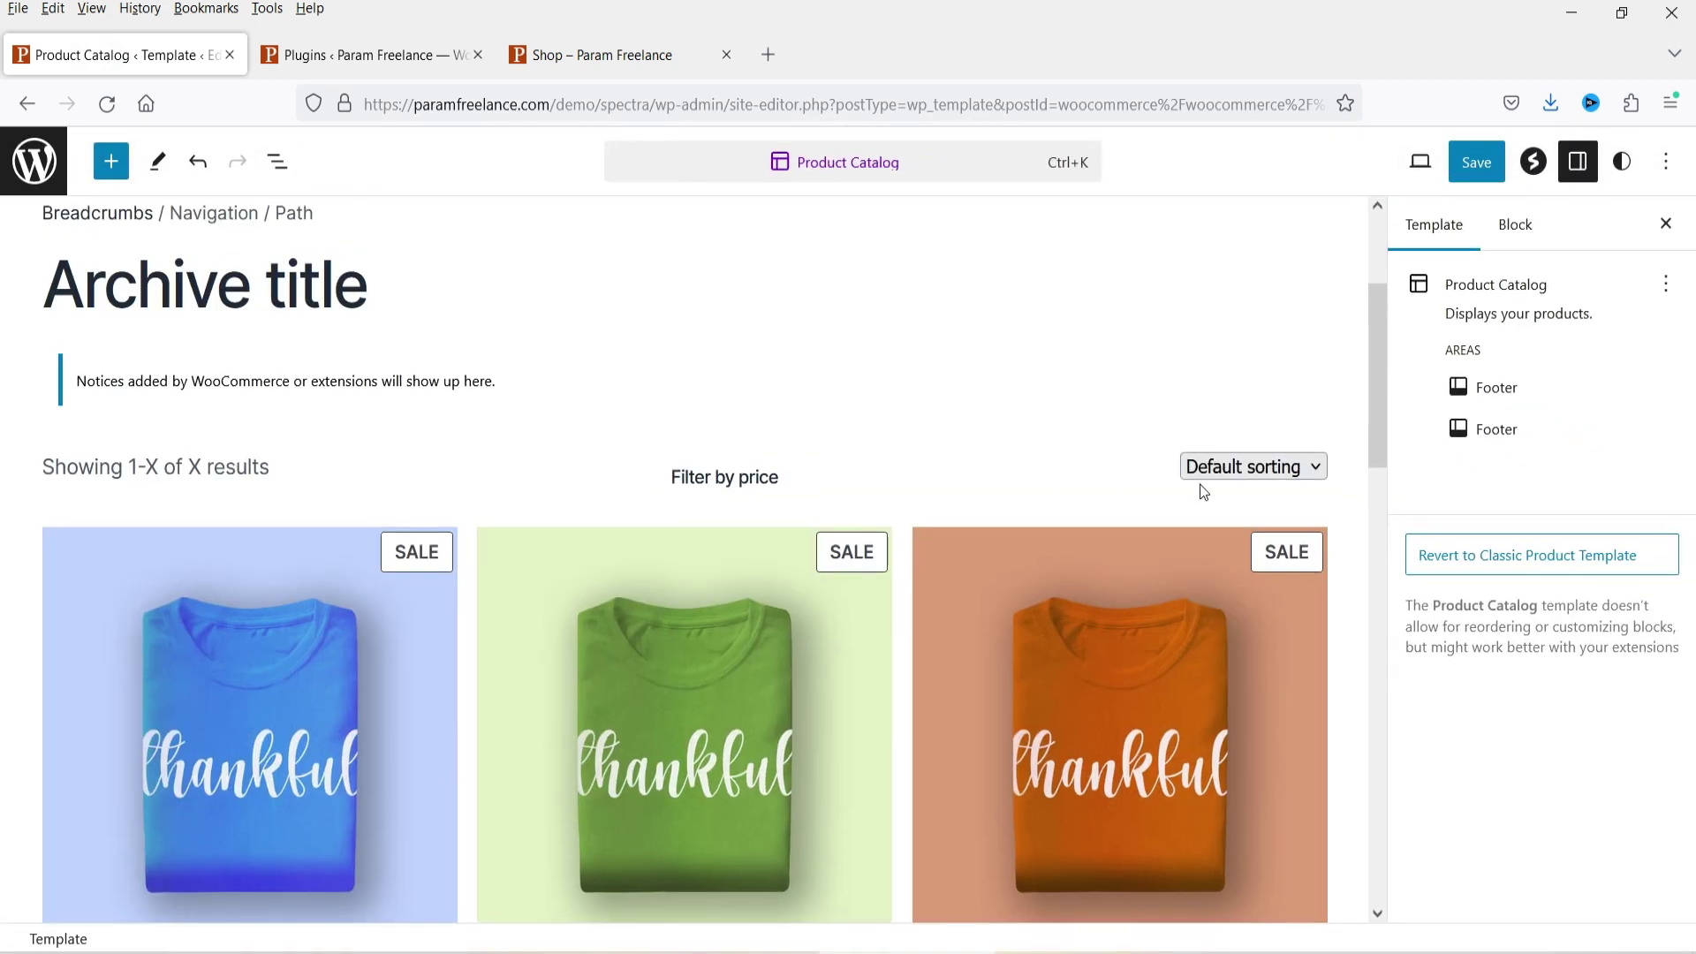
left_click(33, 160)
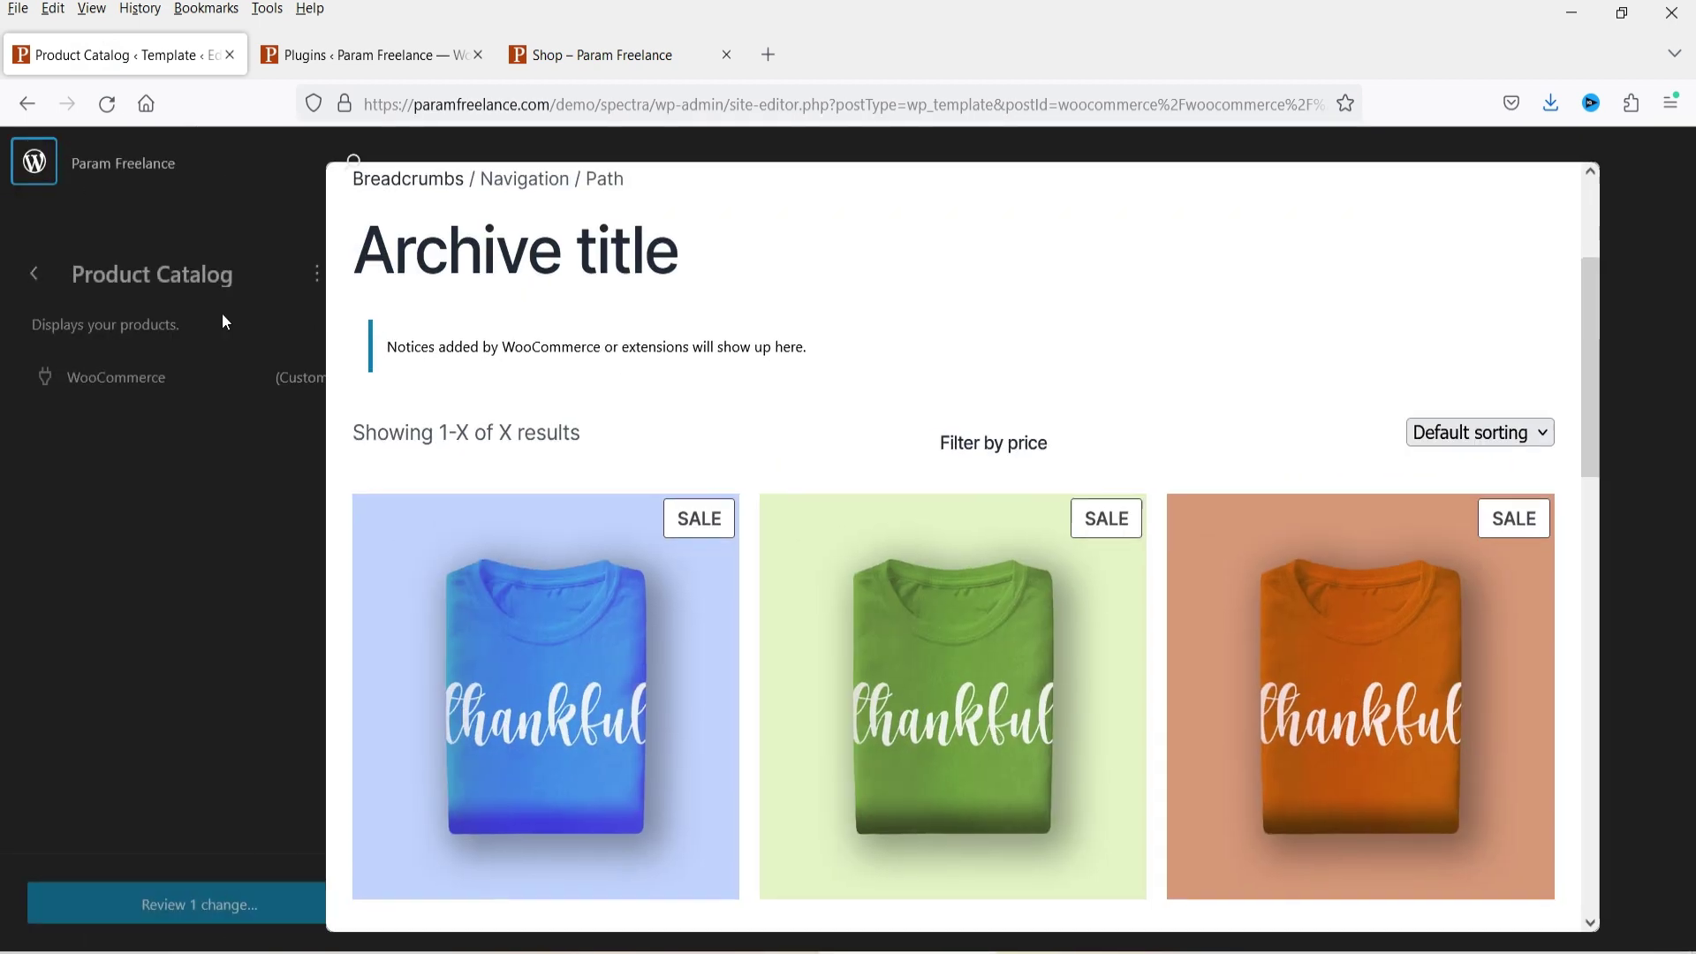
scroll(1007, 401, "down", 6)
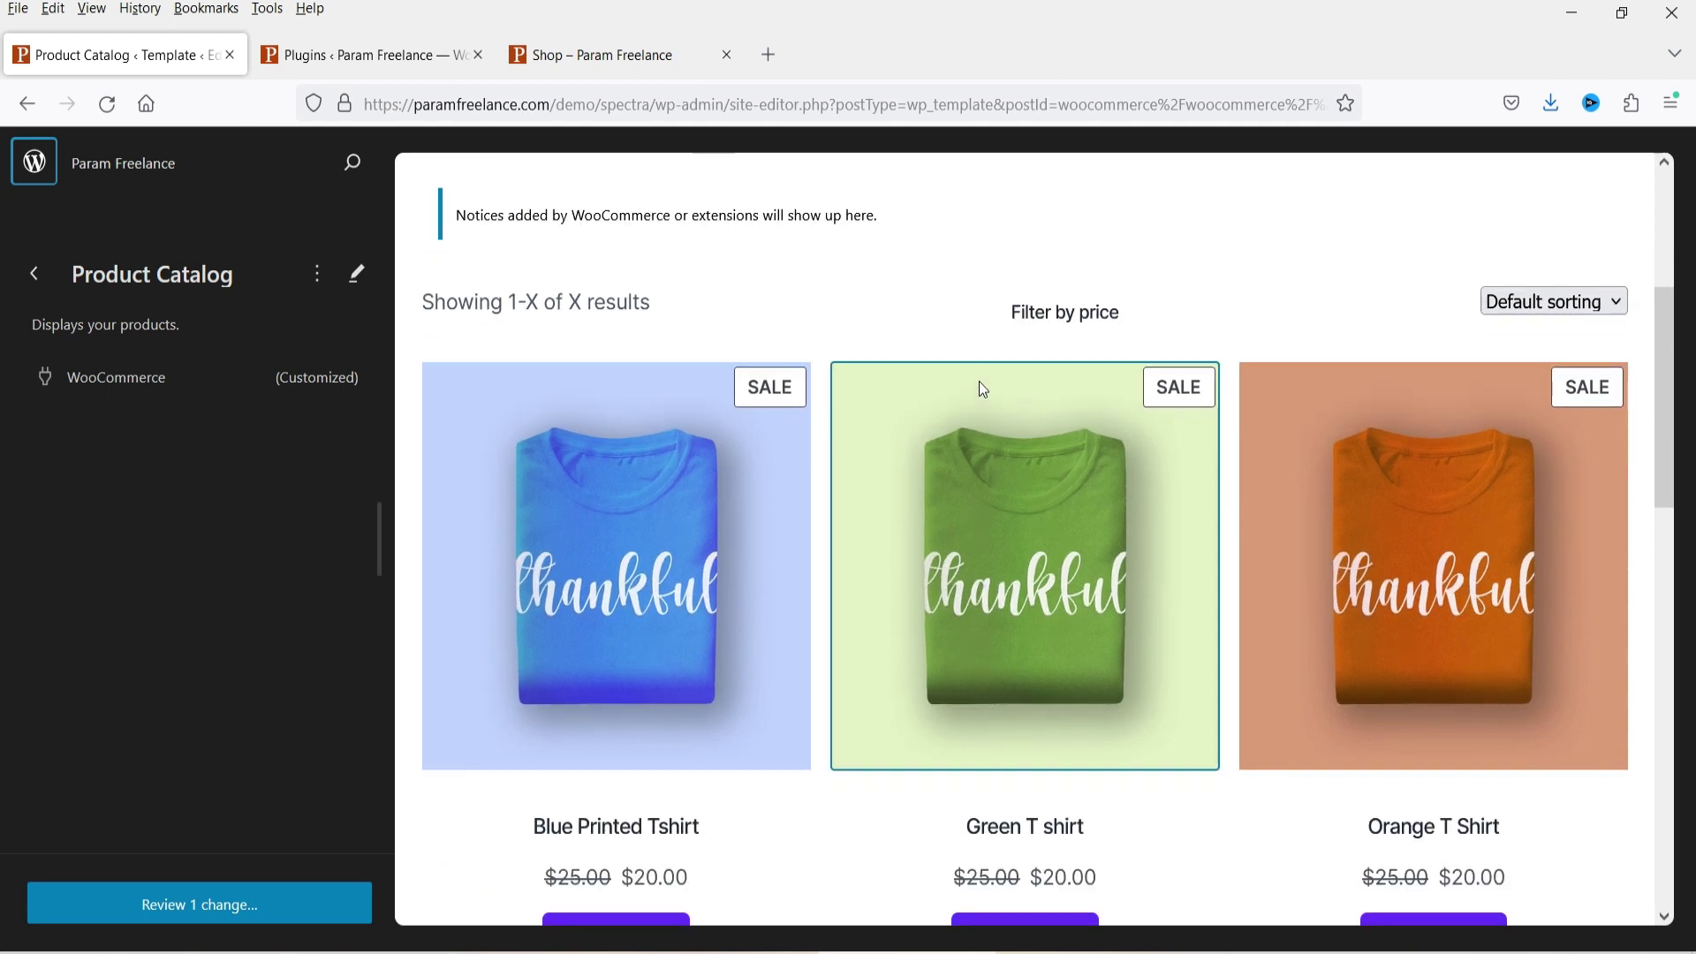
scroll(870, 408, "up", 4)
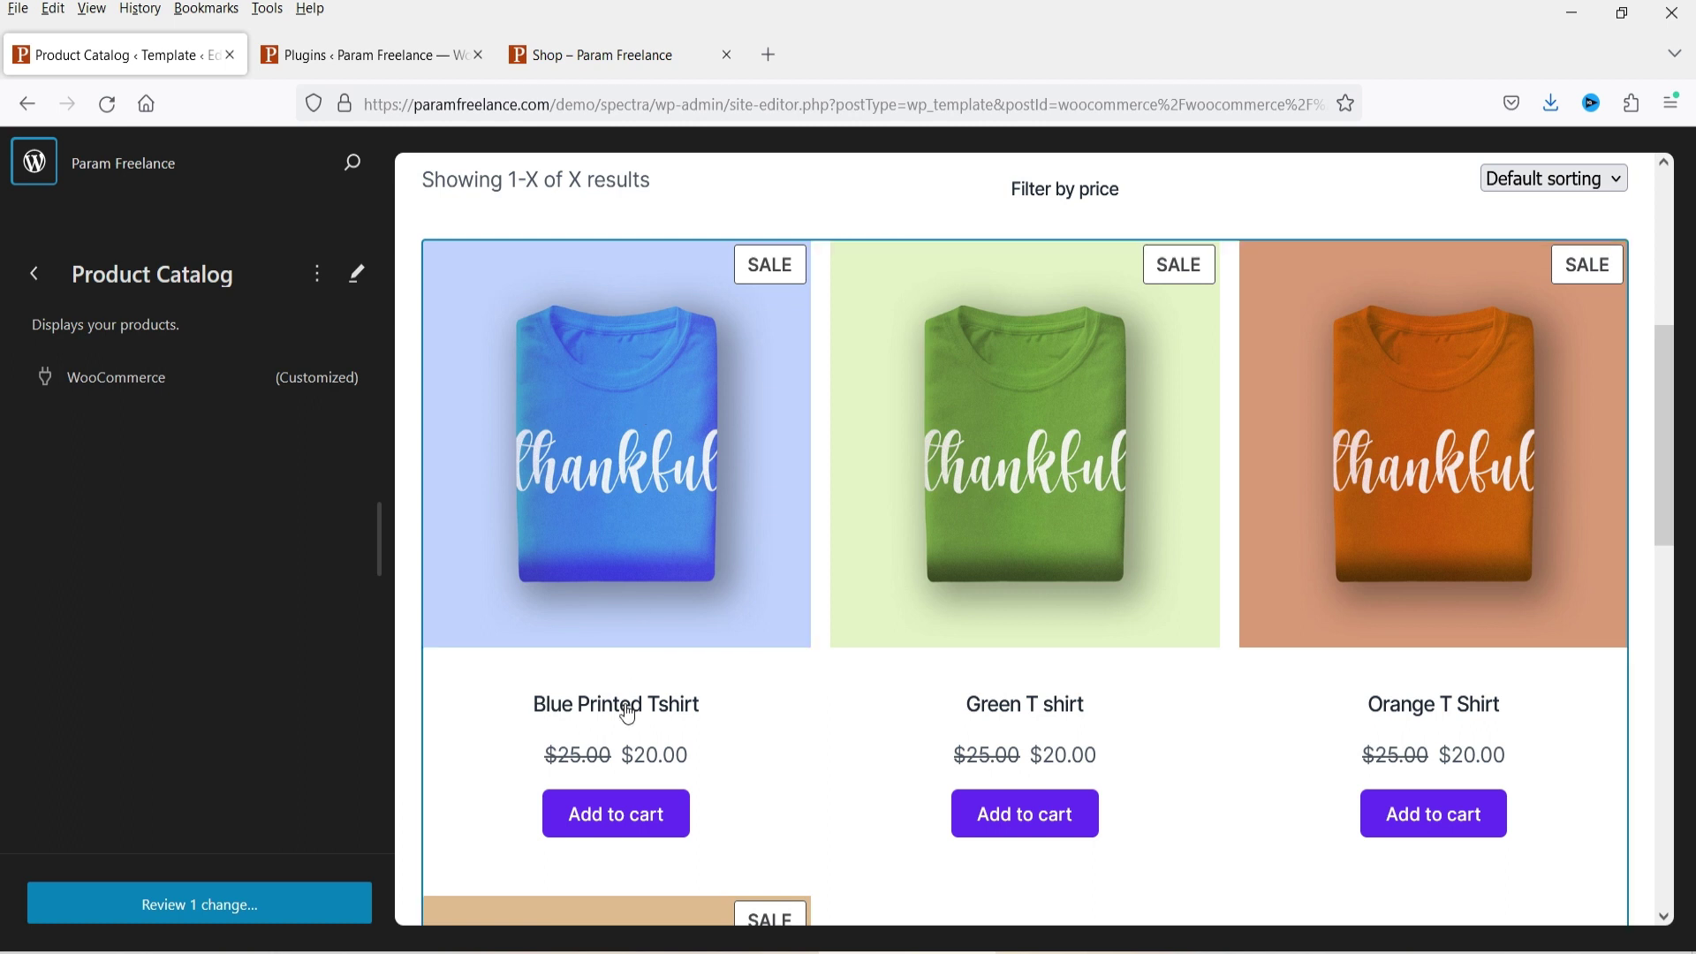
scroll(722, 717, "down", 10)
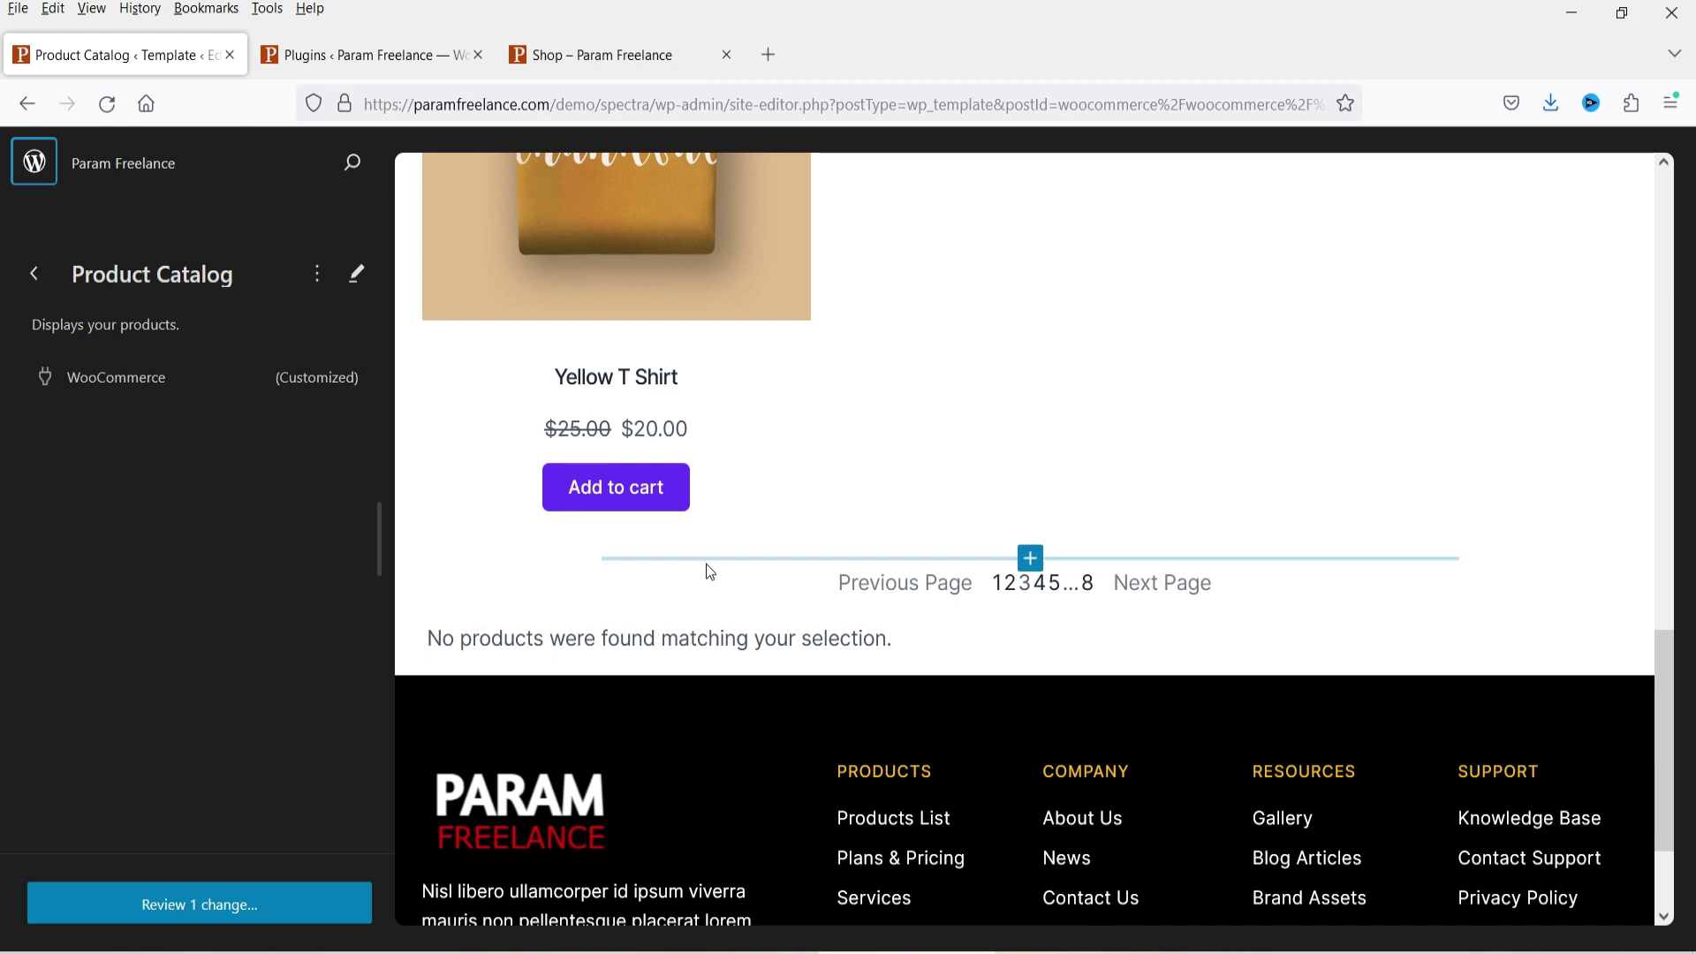
scroll(894, 667, "down", 1)
scroll(778, 610, "up", 5)
scroll(778, 609, "up", 6)
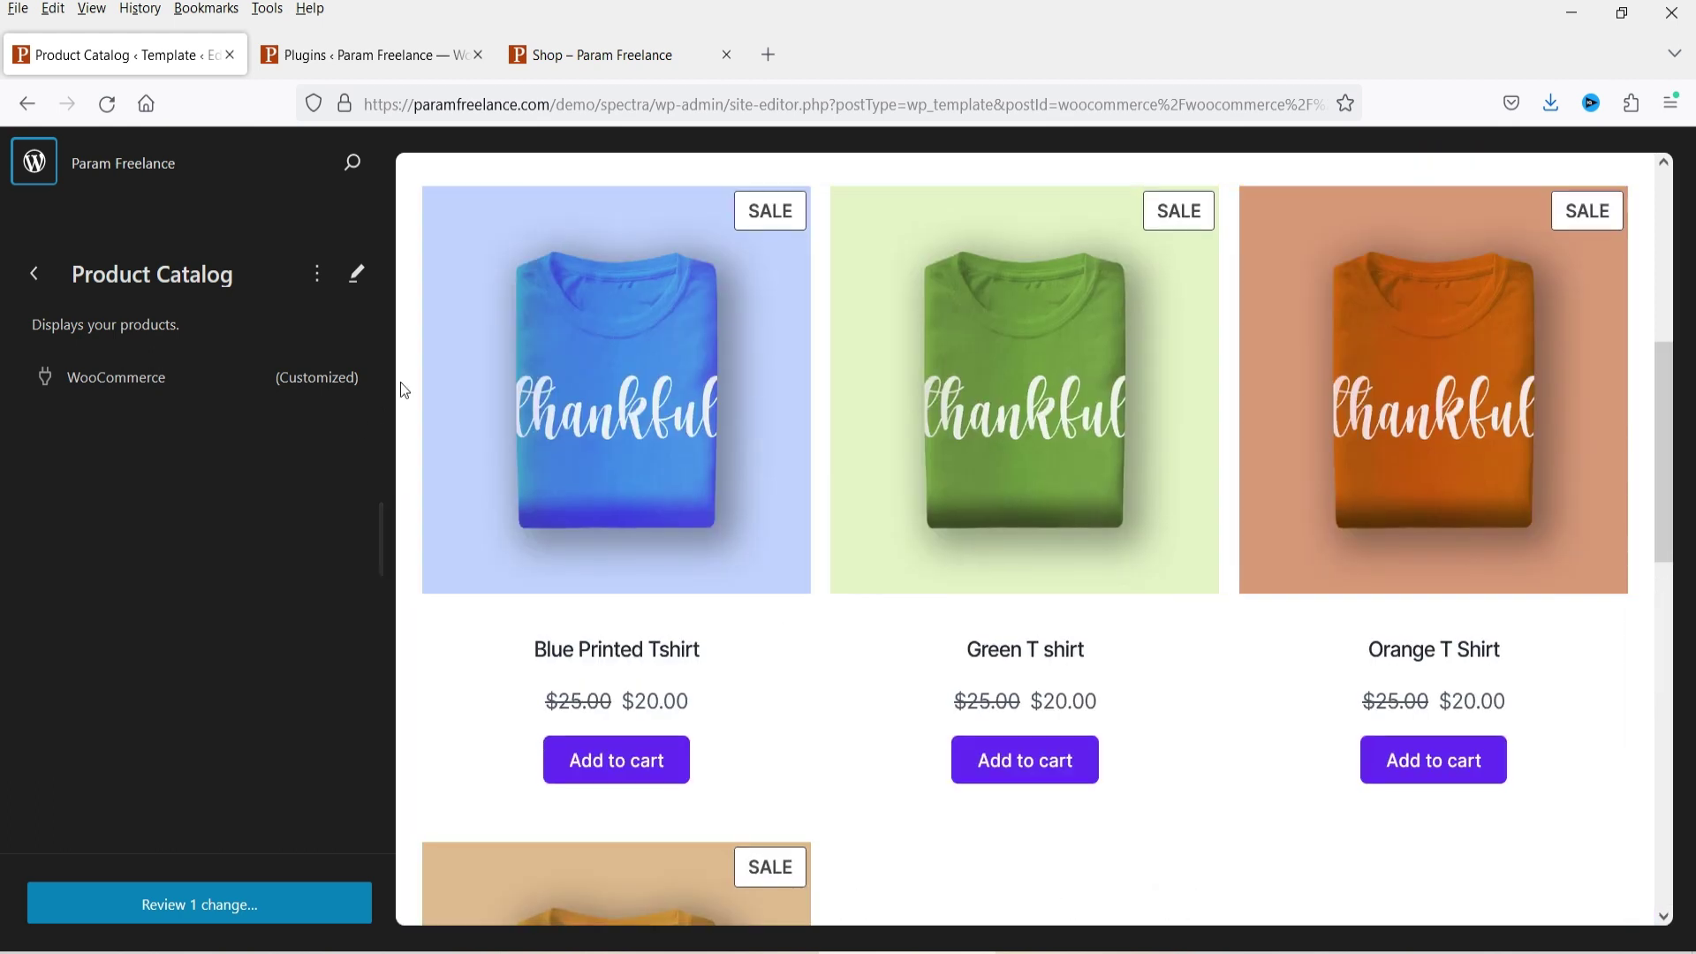
Enter editing mode and select the template's Archive title block.
left_click(358, 274)
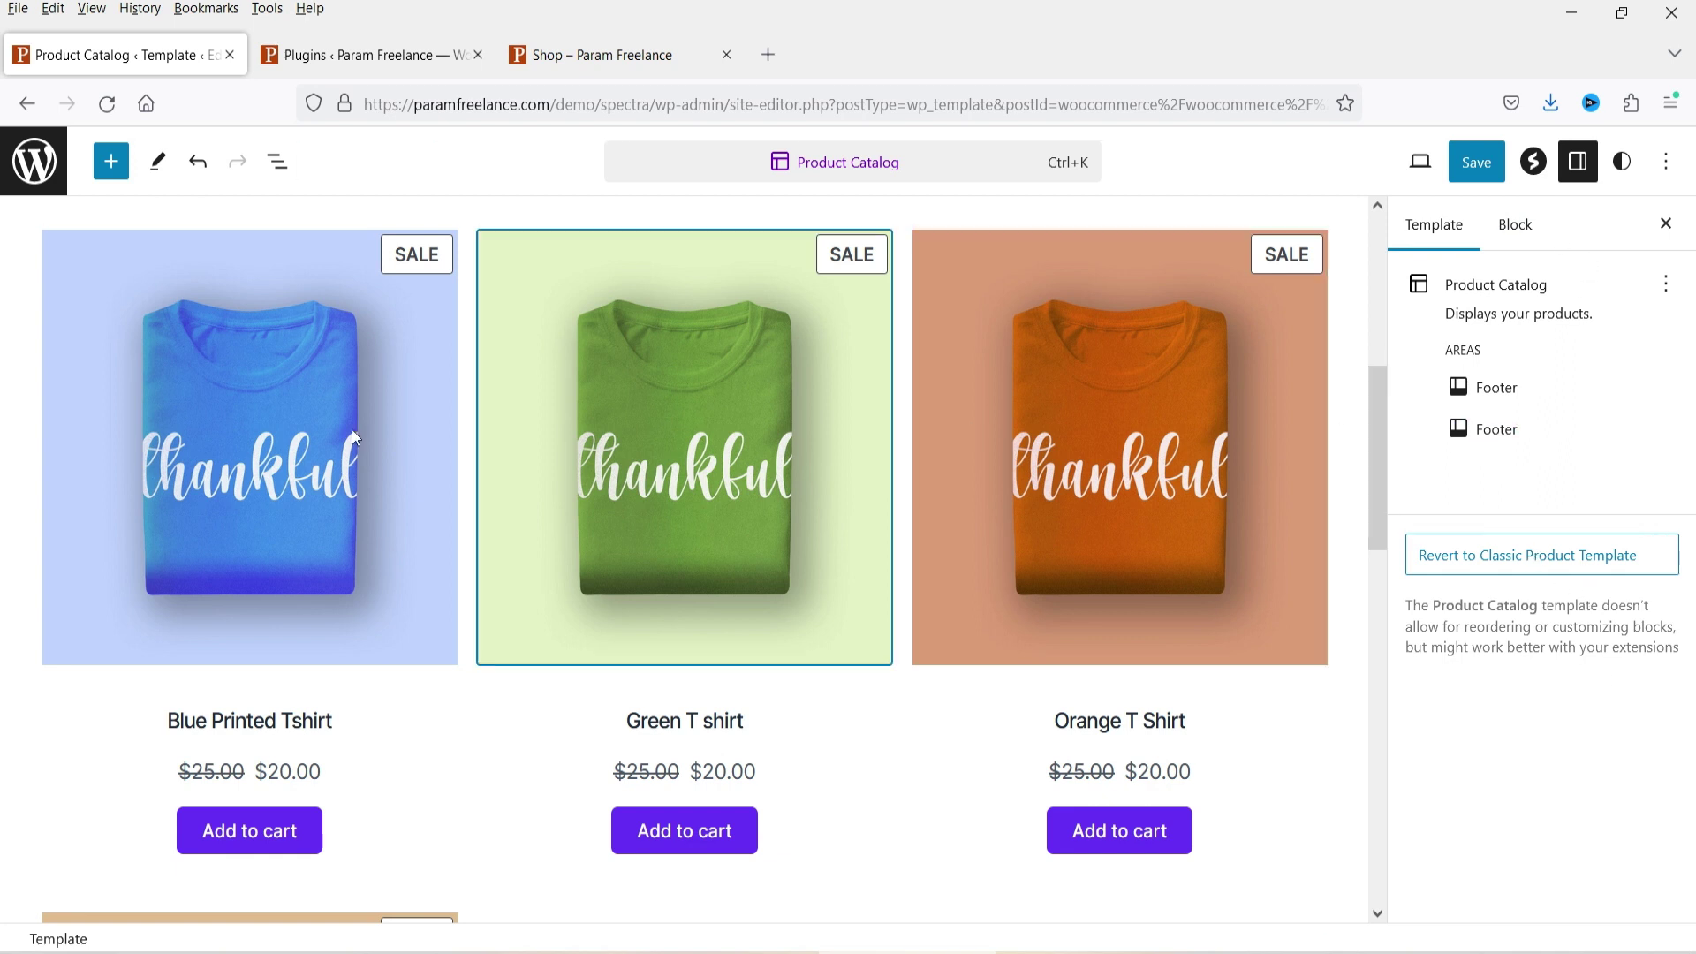
scroll(429, 437, "up", 6)
scroll(336, 416, "down", 3)
scroll(336, 417, "up", 3)
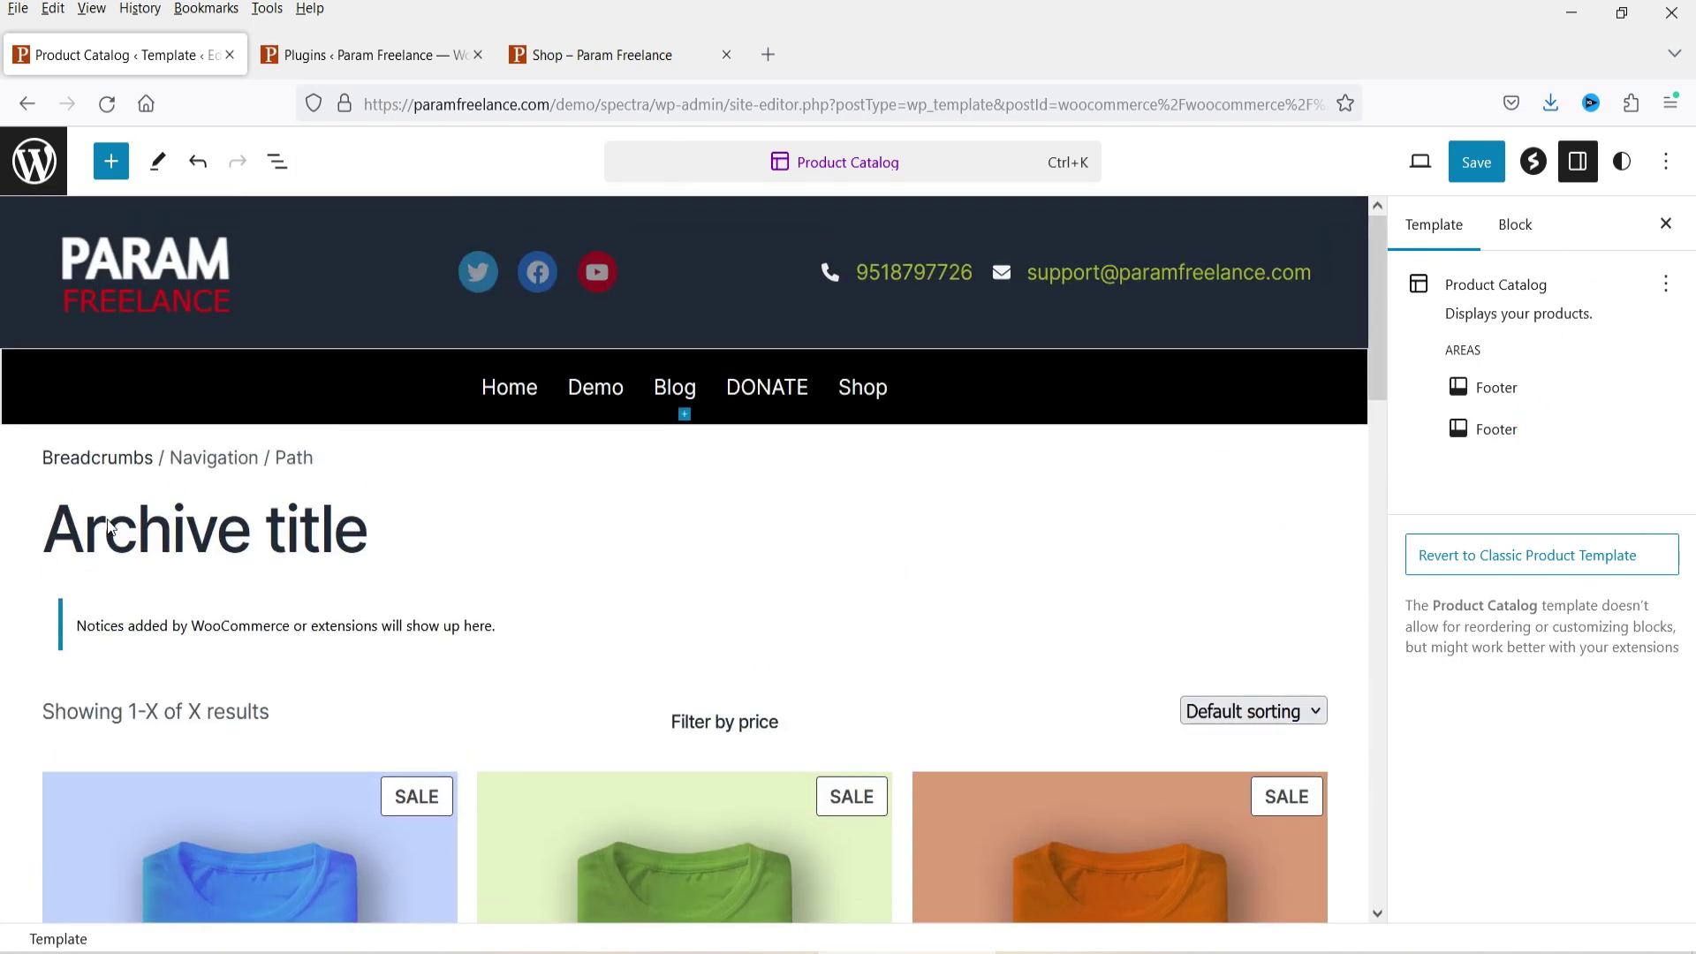
left_click(262, 546)
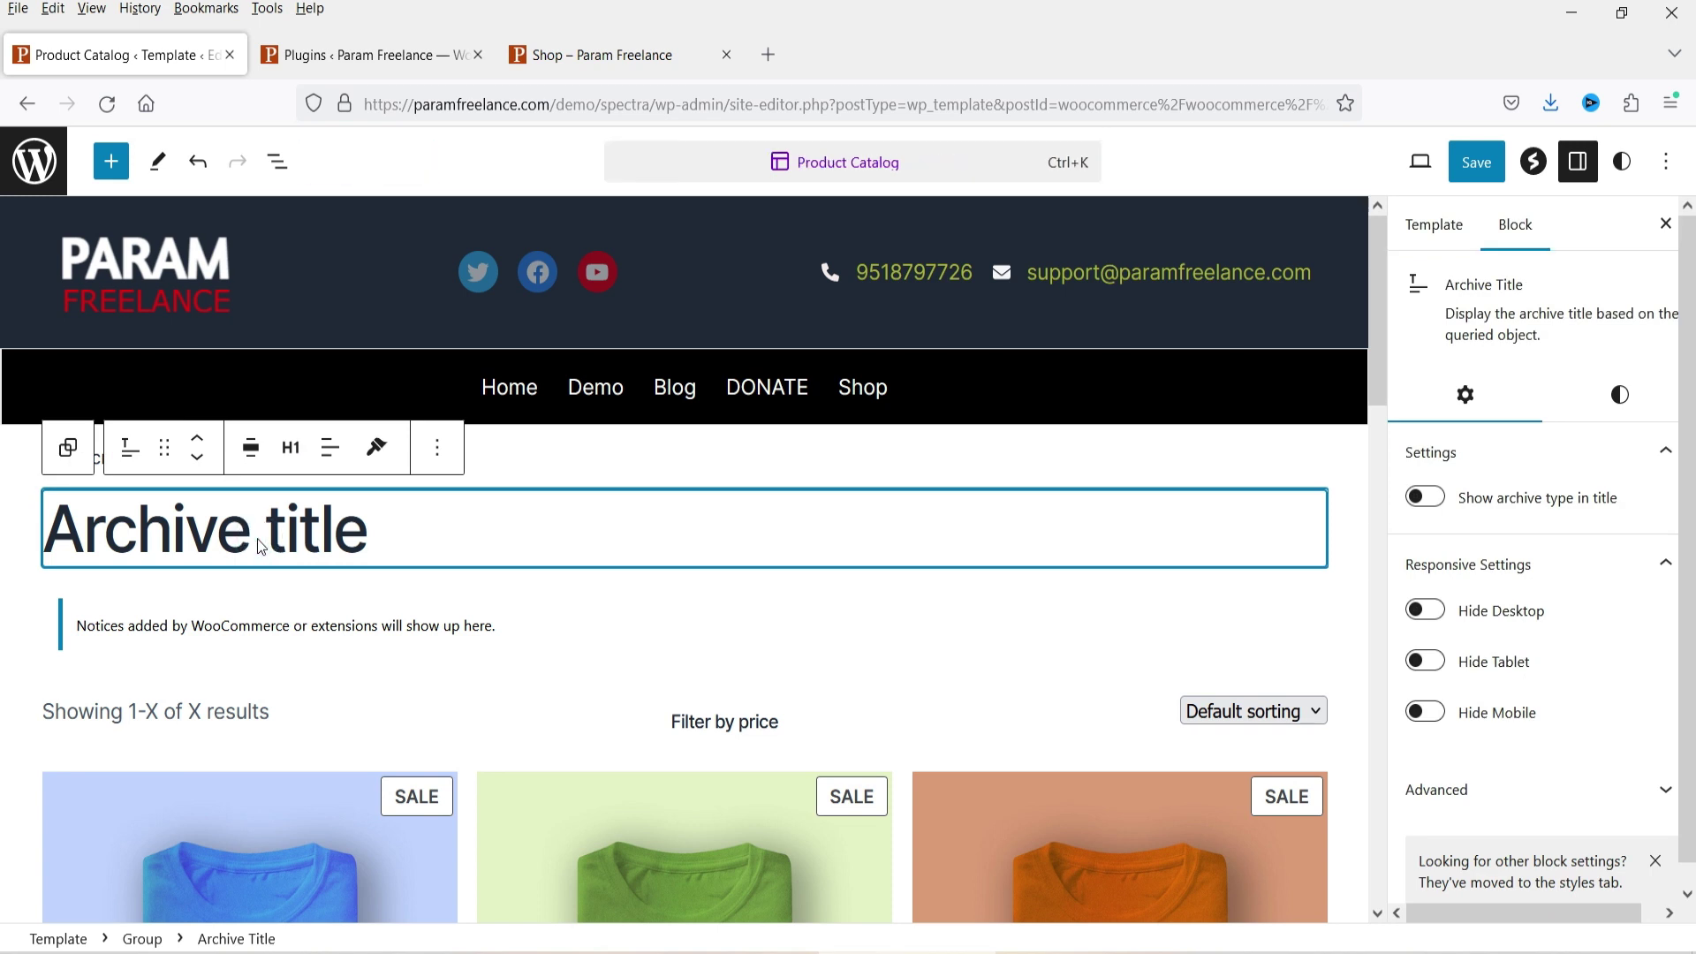
Set the Archive title's text colour to Vivid red (#CF2E2E).
left_click(1612, 397)
left_click(619, 55)
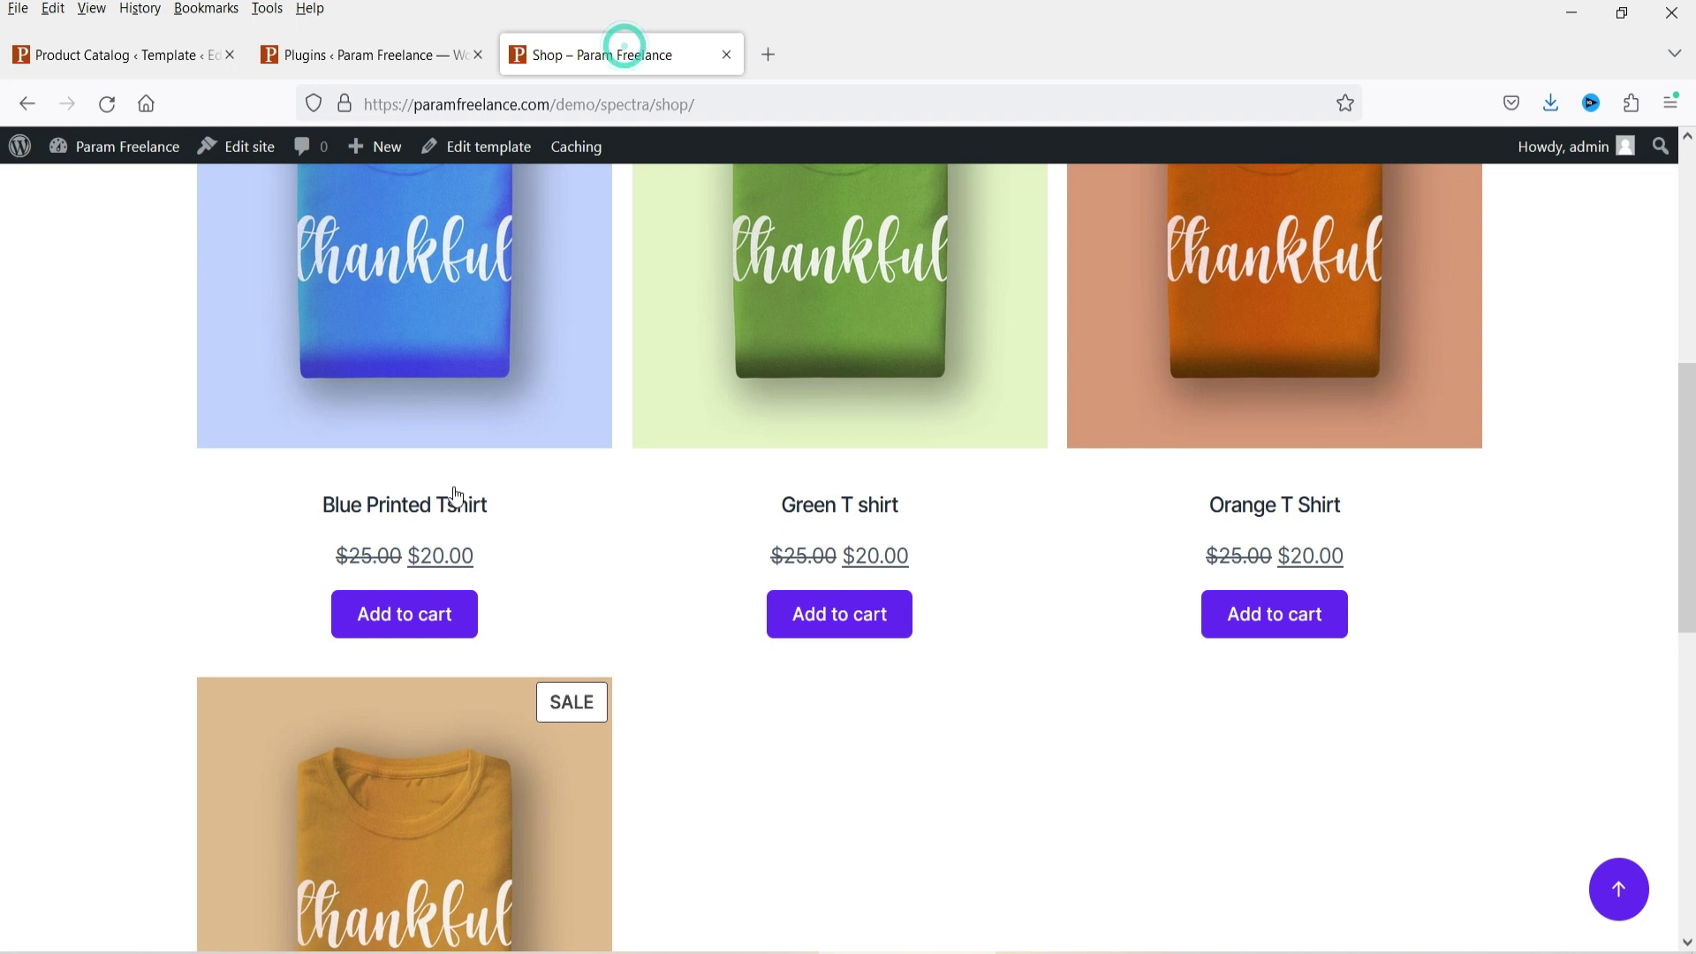
scroll(413, 444, "up", 8)
left_click(79, 54)
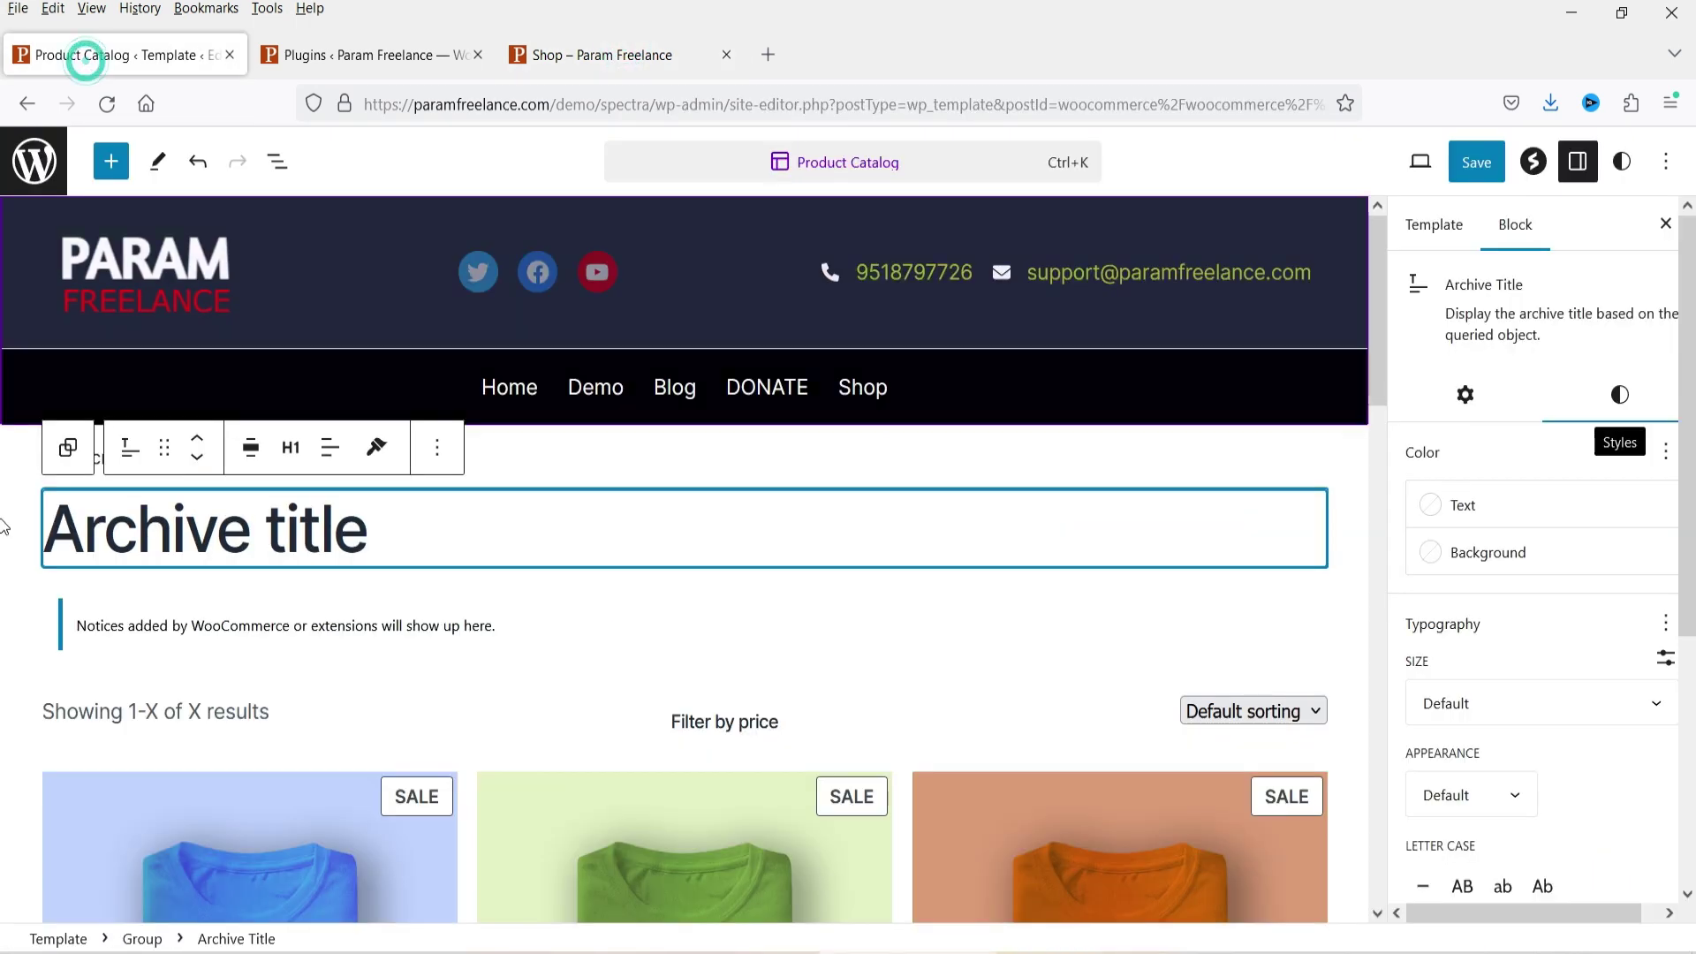
left_click(1459, 520)
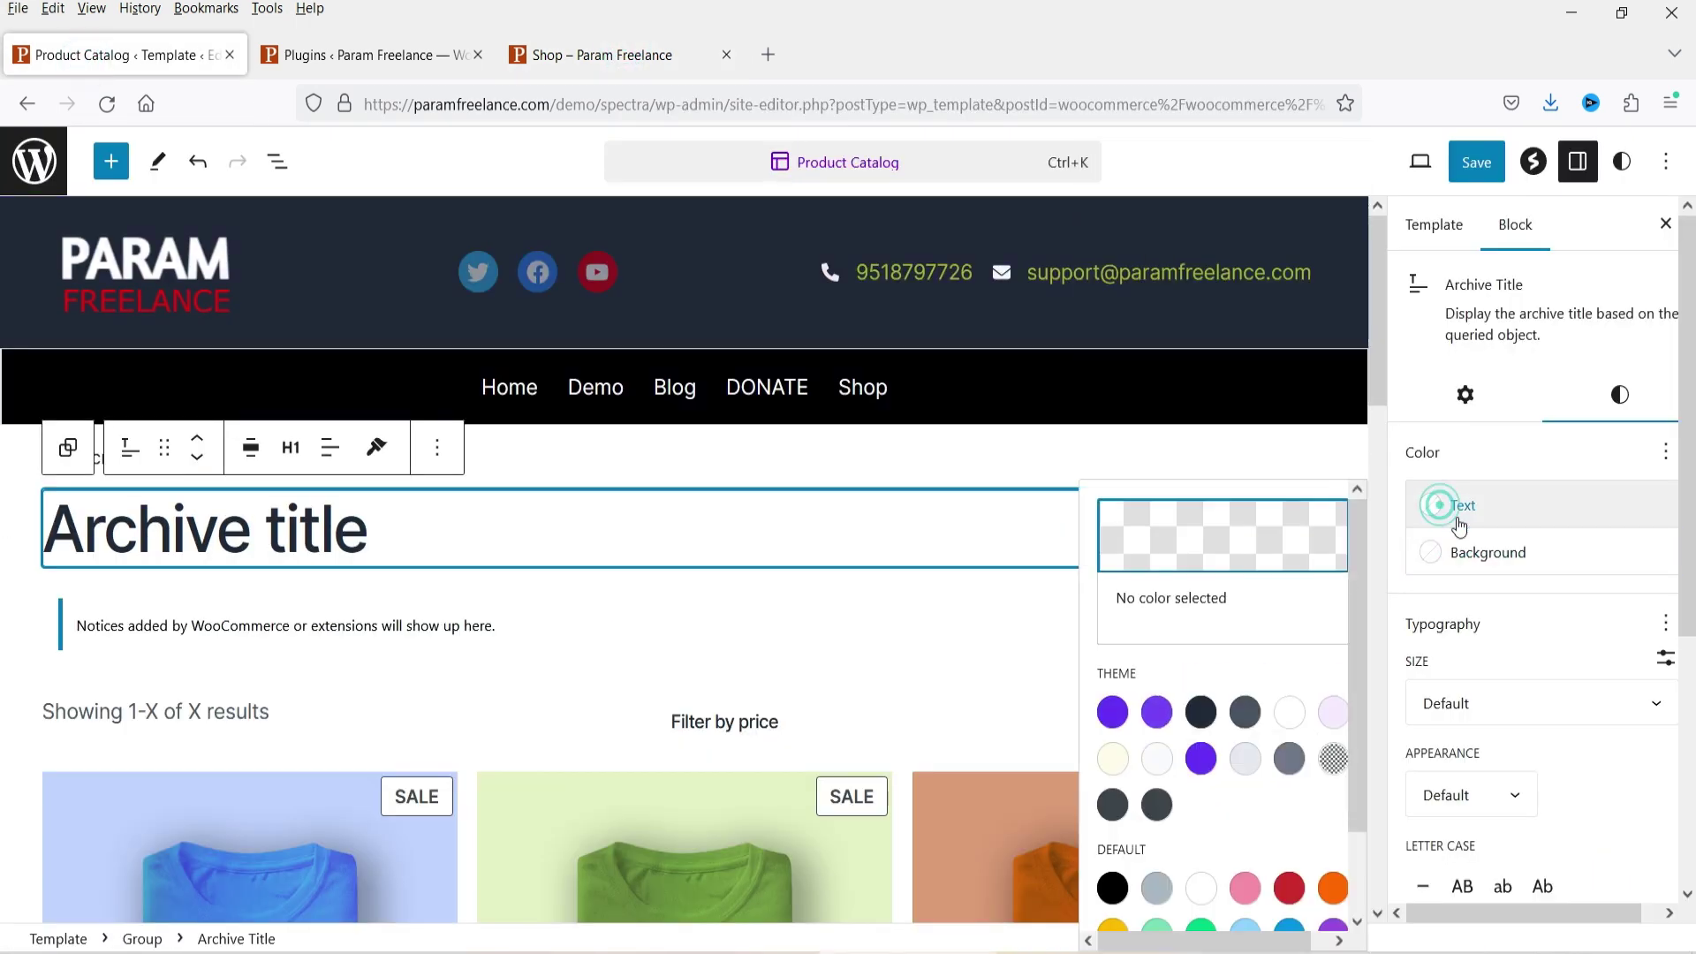
left_click(1288, 796)
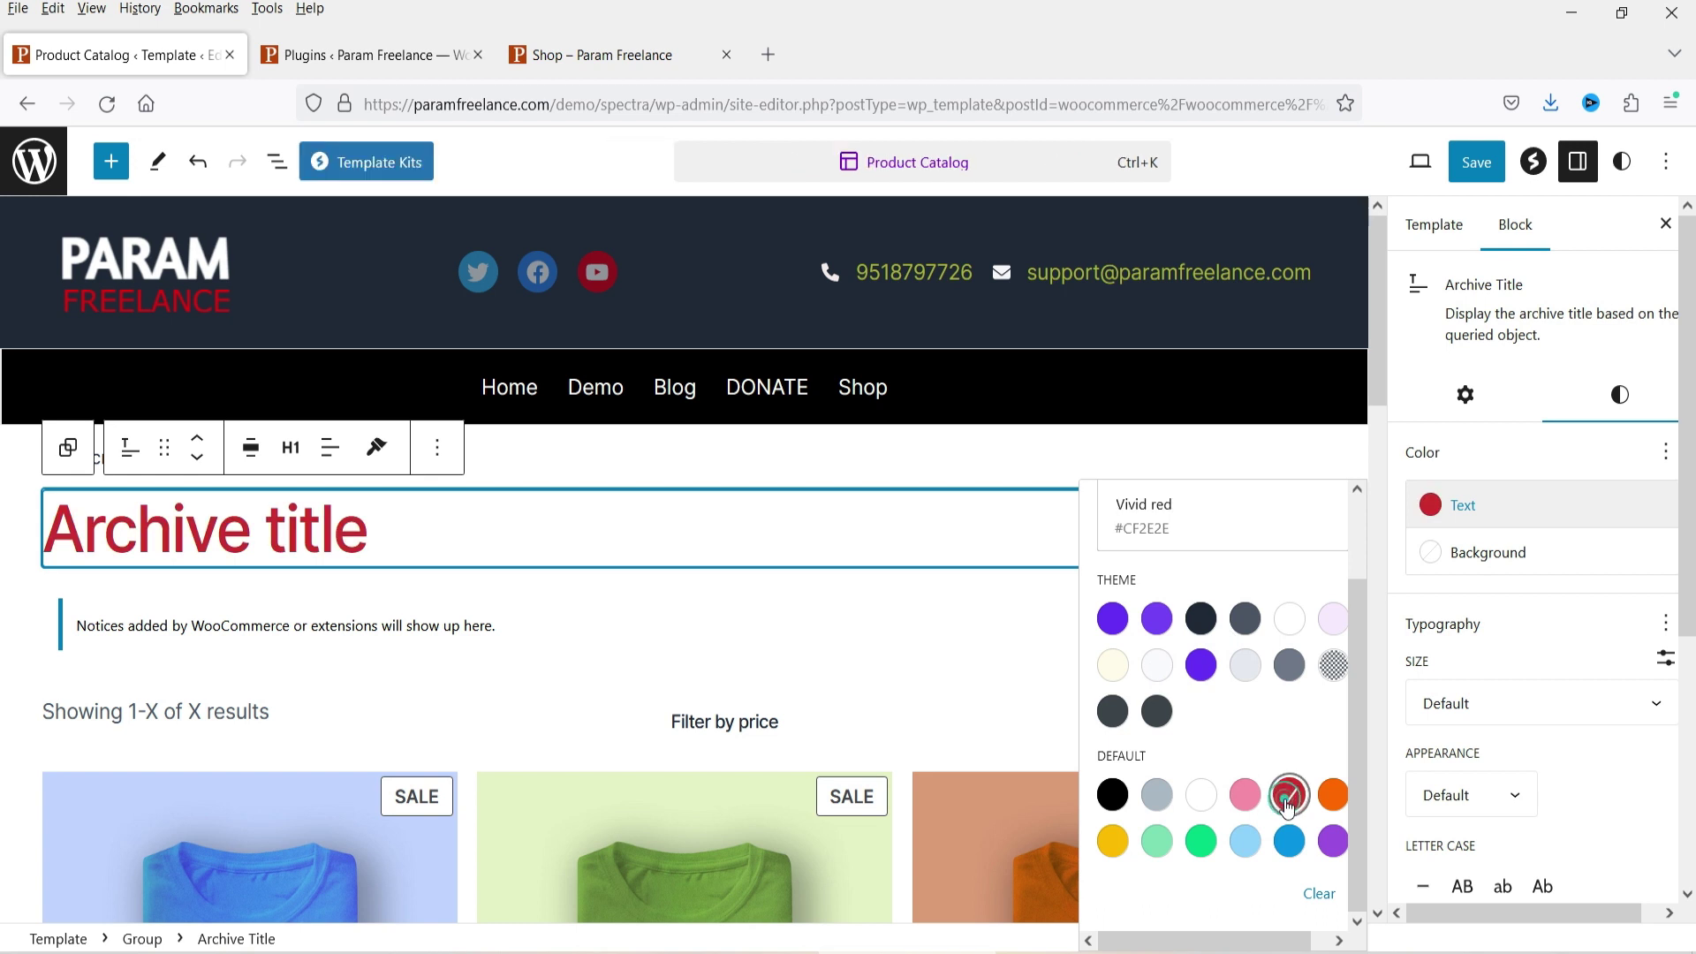
left_click(446, 638)
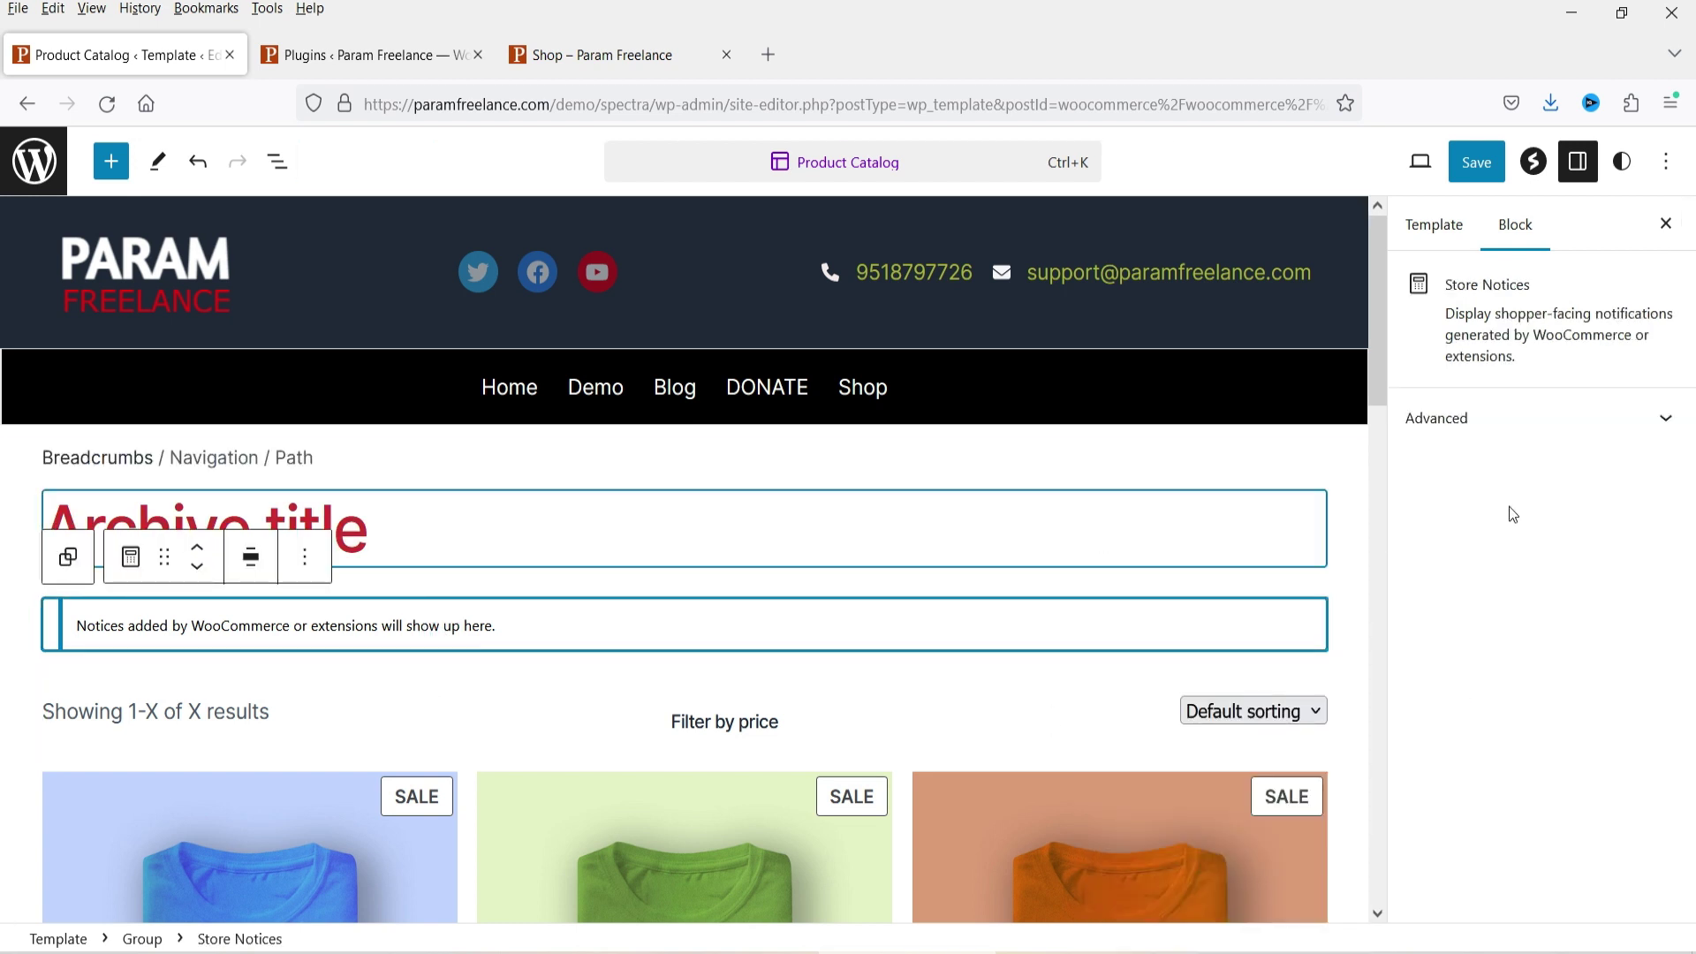
Give the 'Showing 1-X of X results' line Primary (#6431F6) purple text.
left_click(1661, 428)
left_click(1661, 428)
scroll(503, 389, "down", 4)
left_click(212, 351)
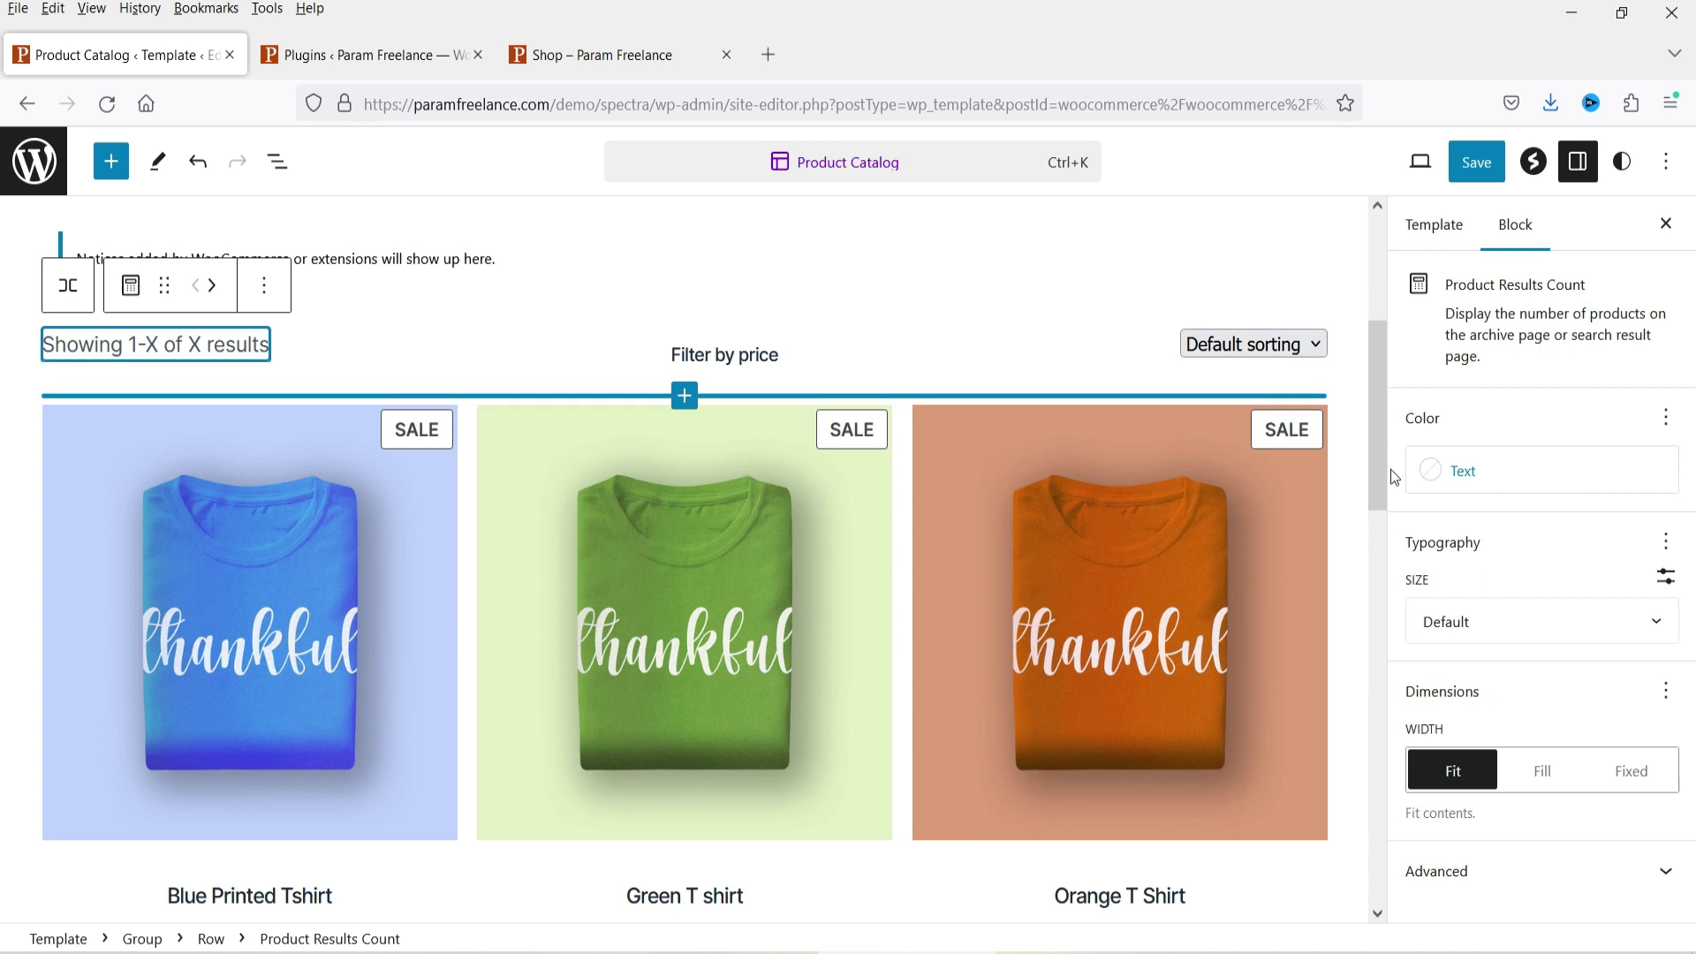
left_click(1445, 480)
left_click(1201, 724)
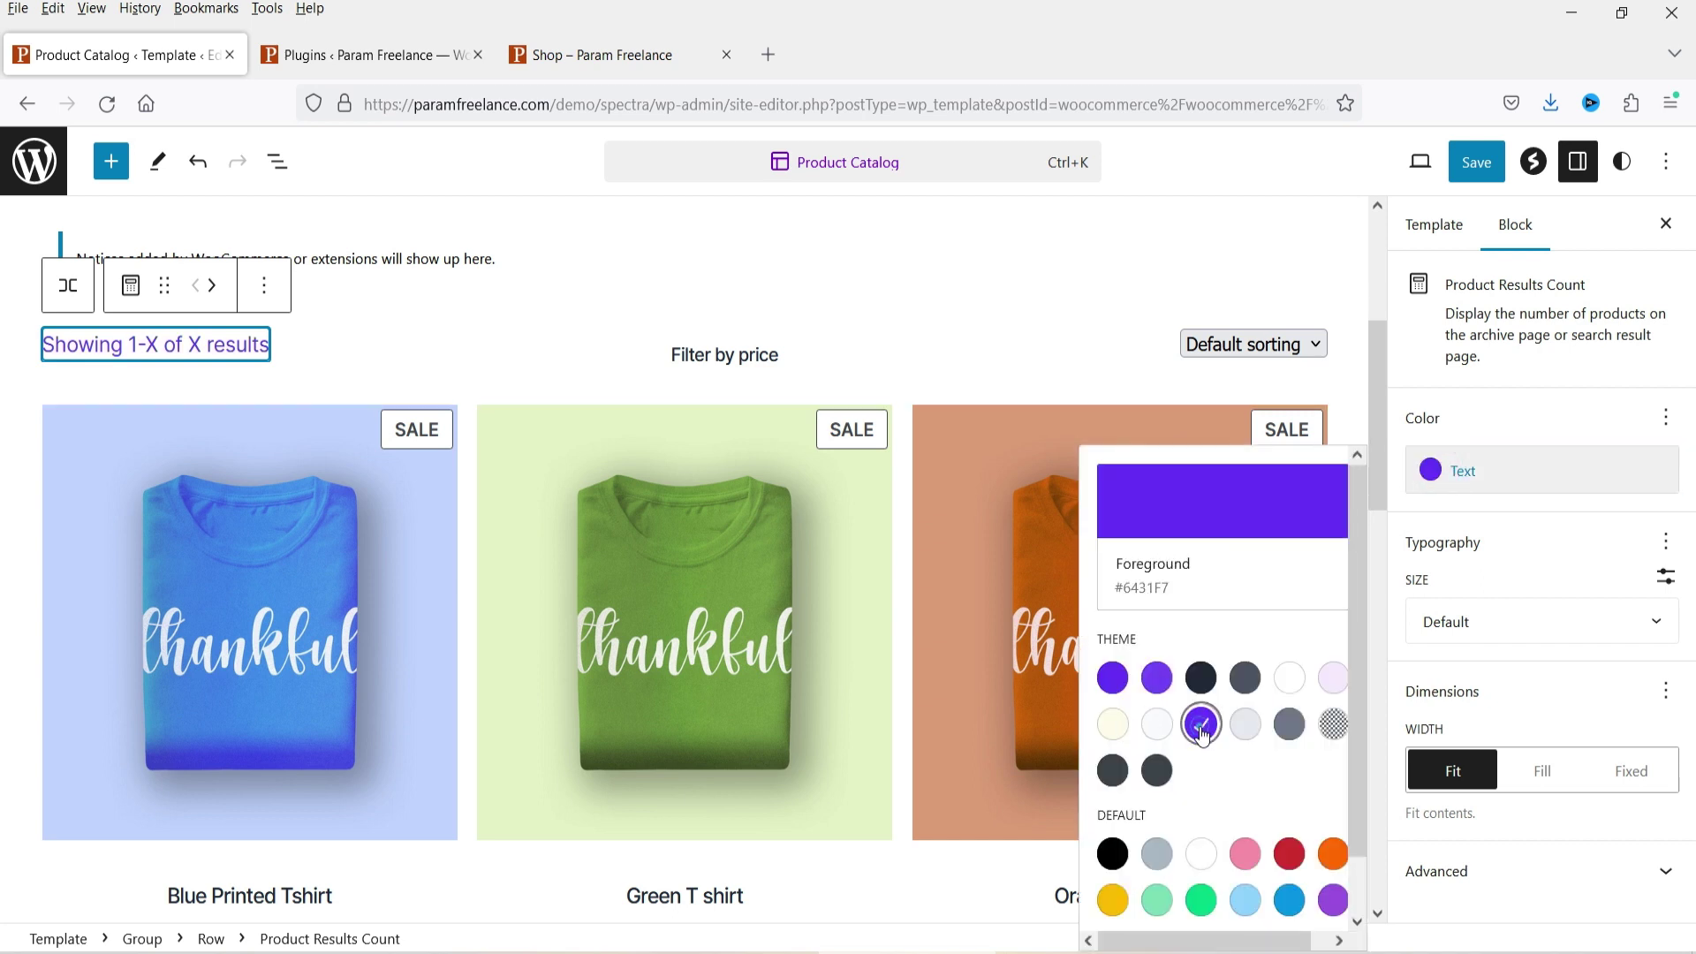
left_click(1110, 680)
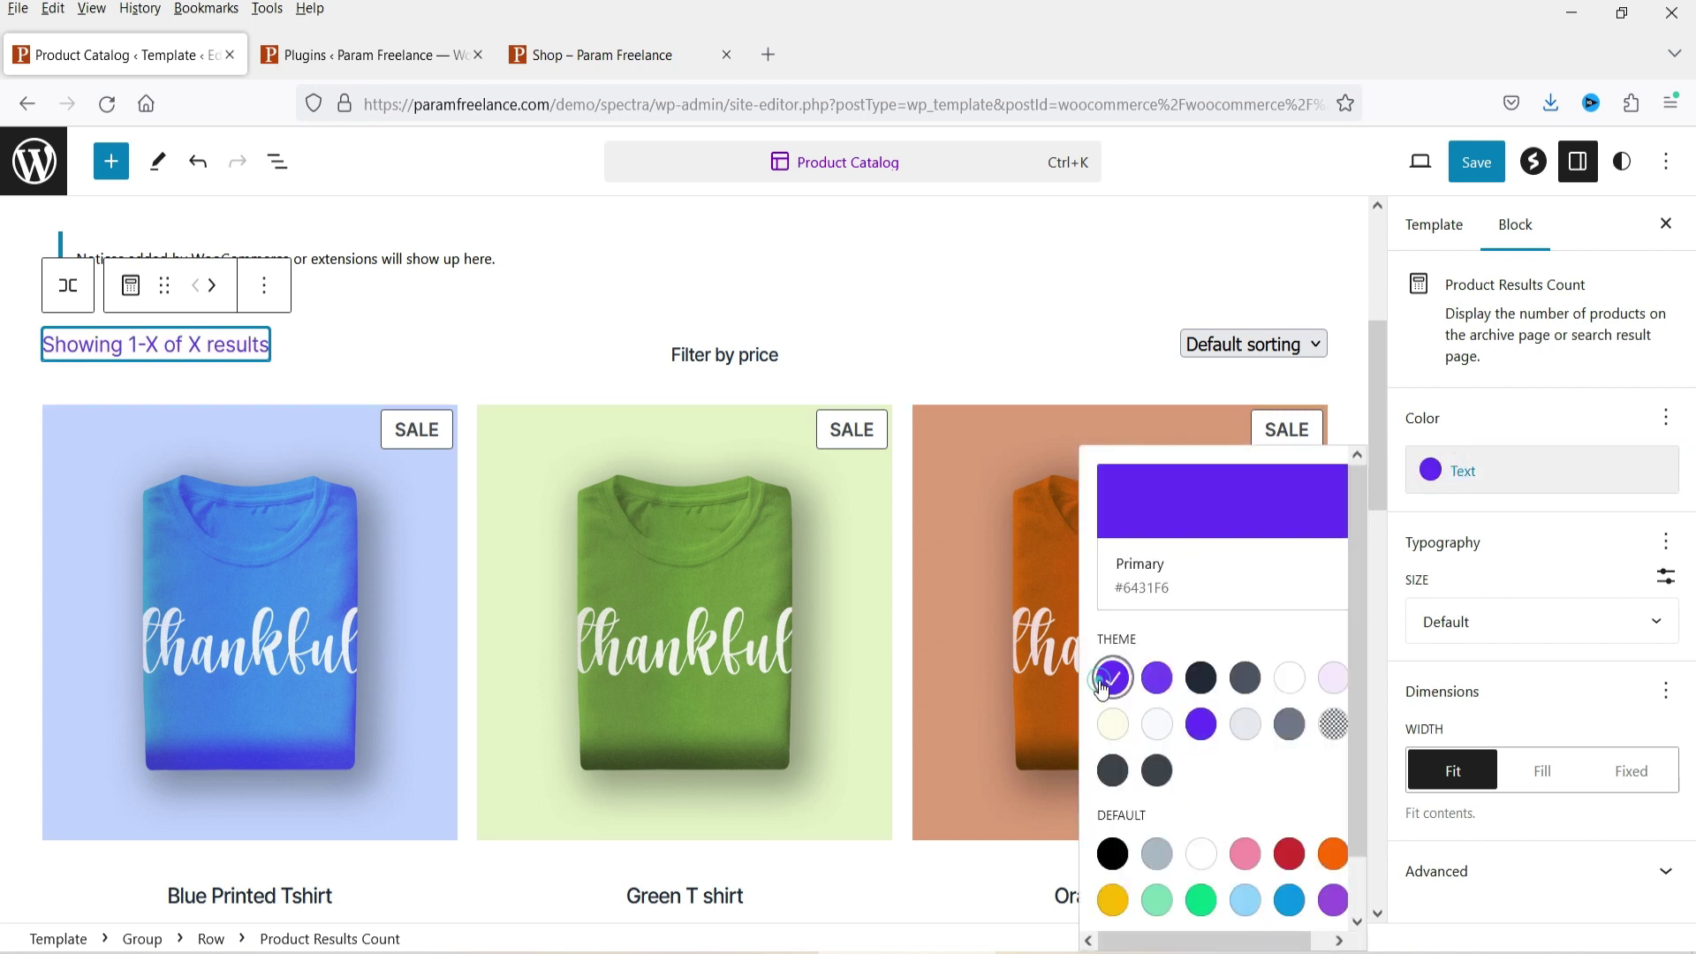
left_click(1275, 356)
left_click(1275, 351)
Style the Default sorting dropdown text Vivid green cyan at Medium font size.
left_click(1435, 448)
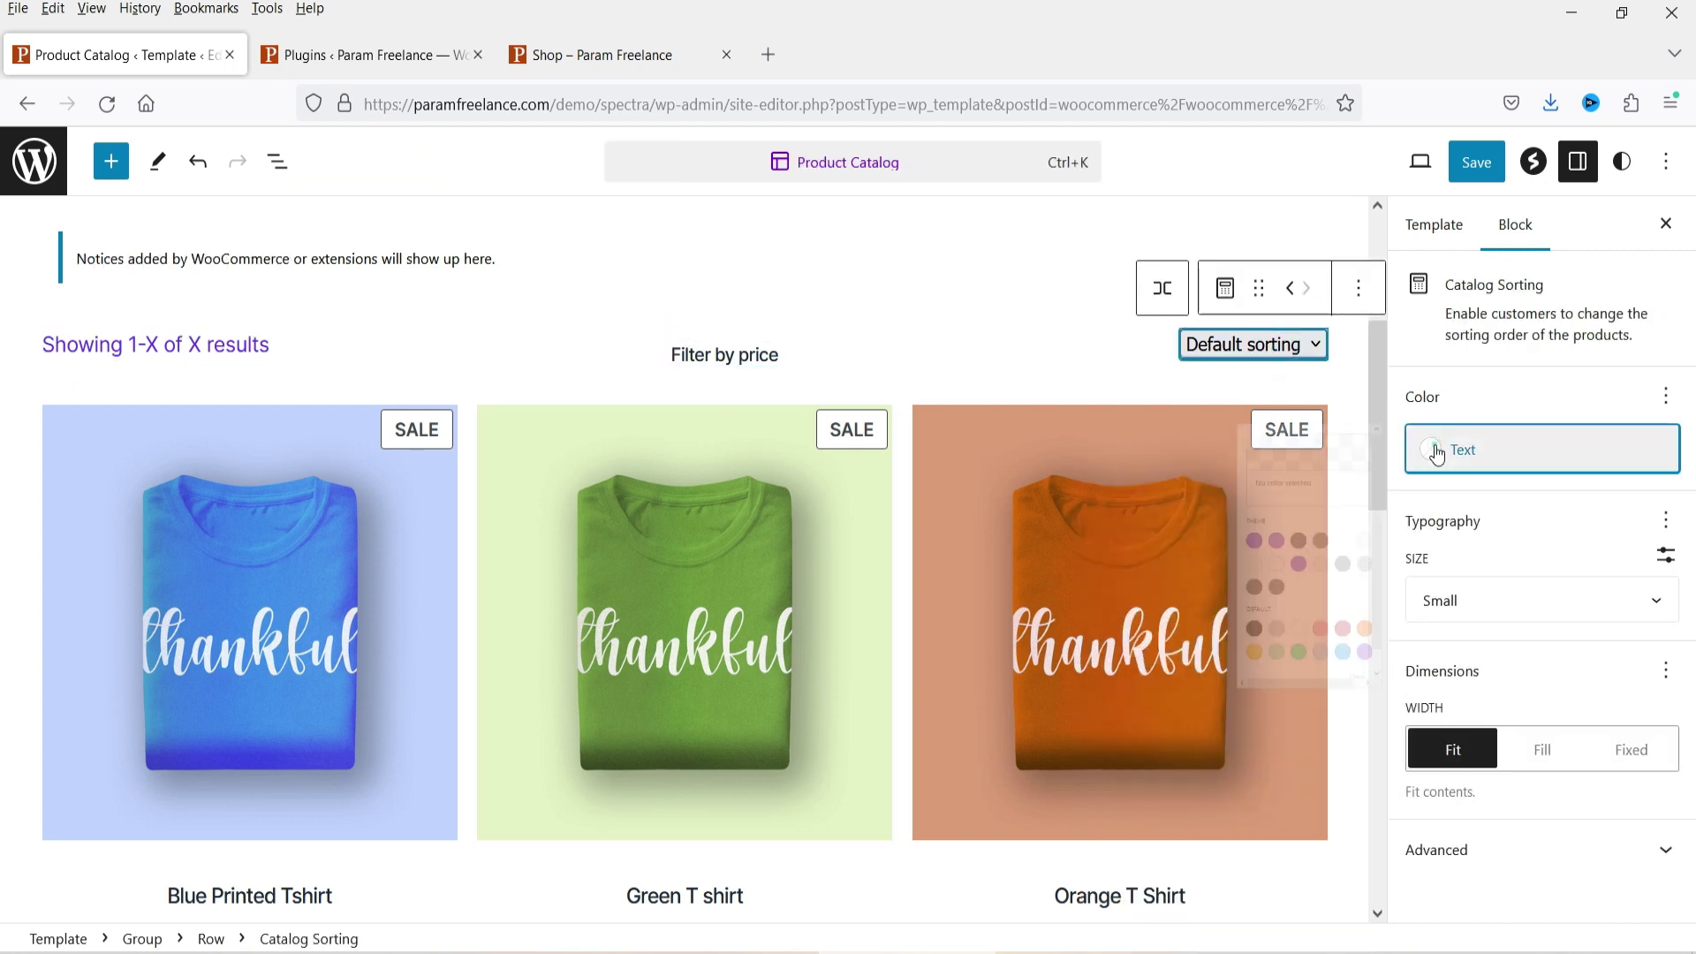
left_click(1113, 879)
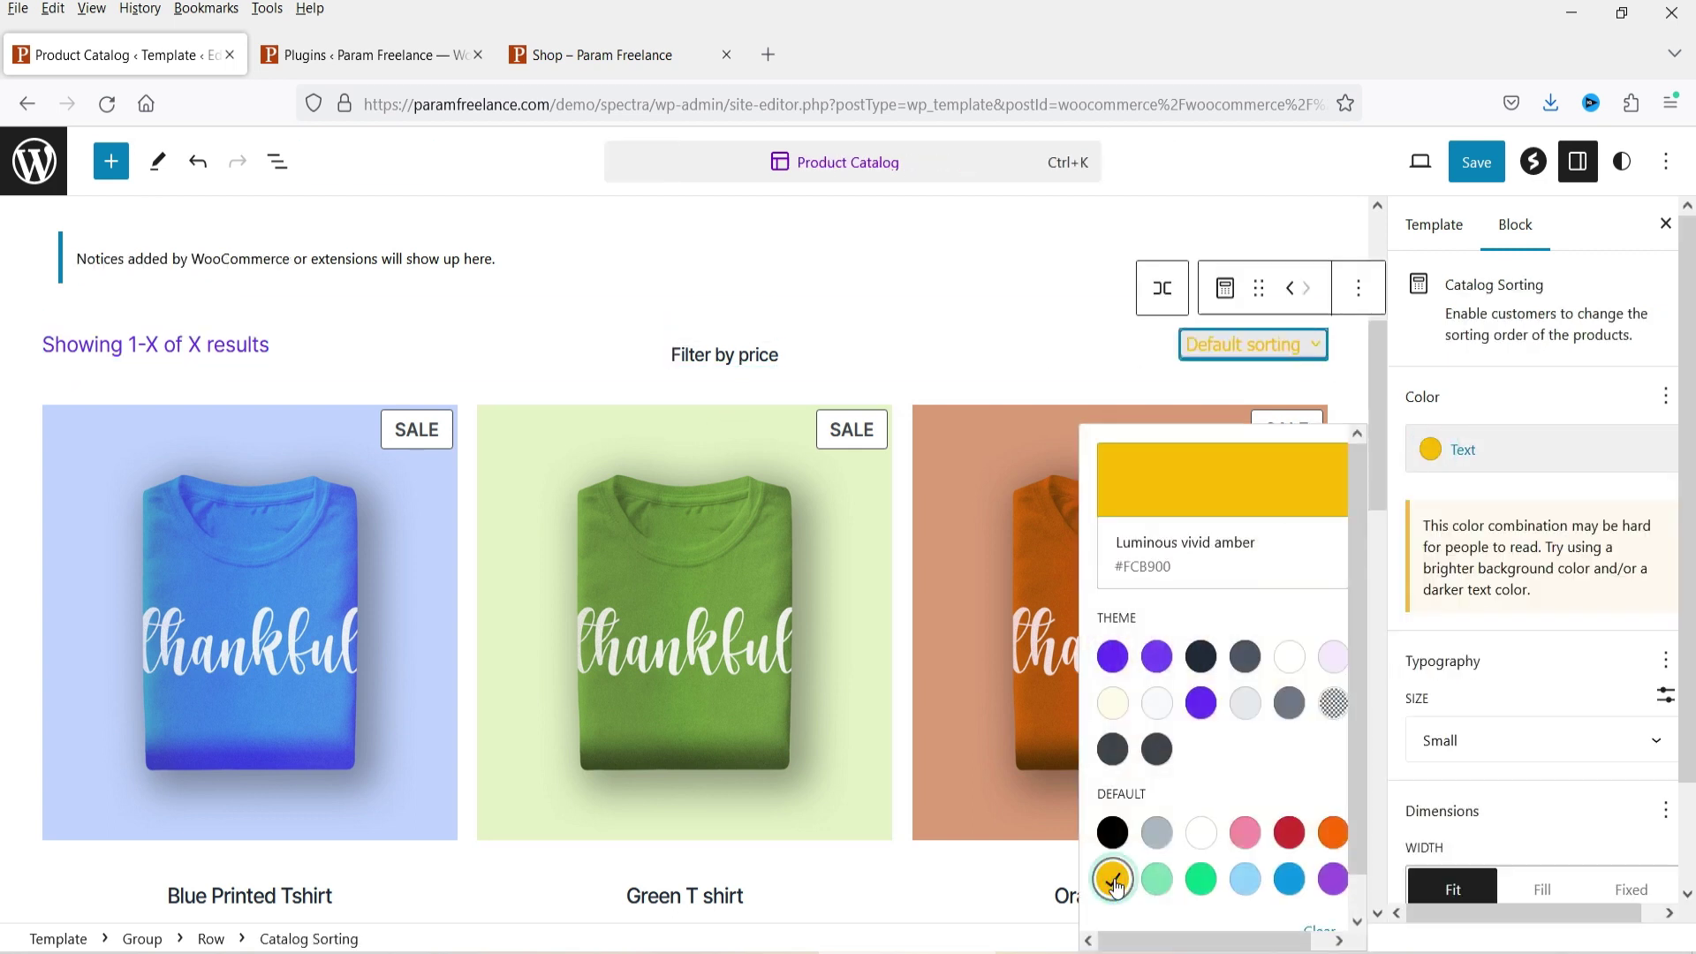
left_click(1201, 879)
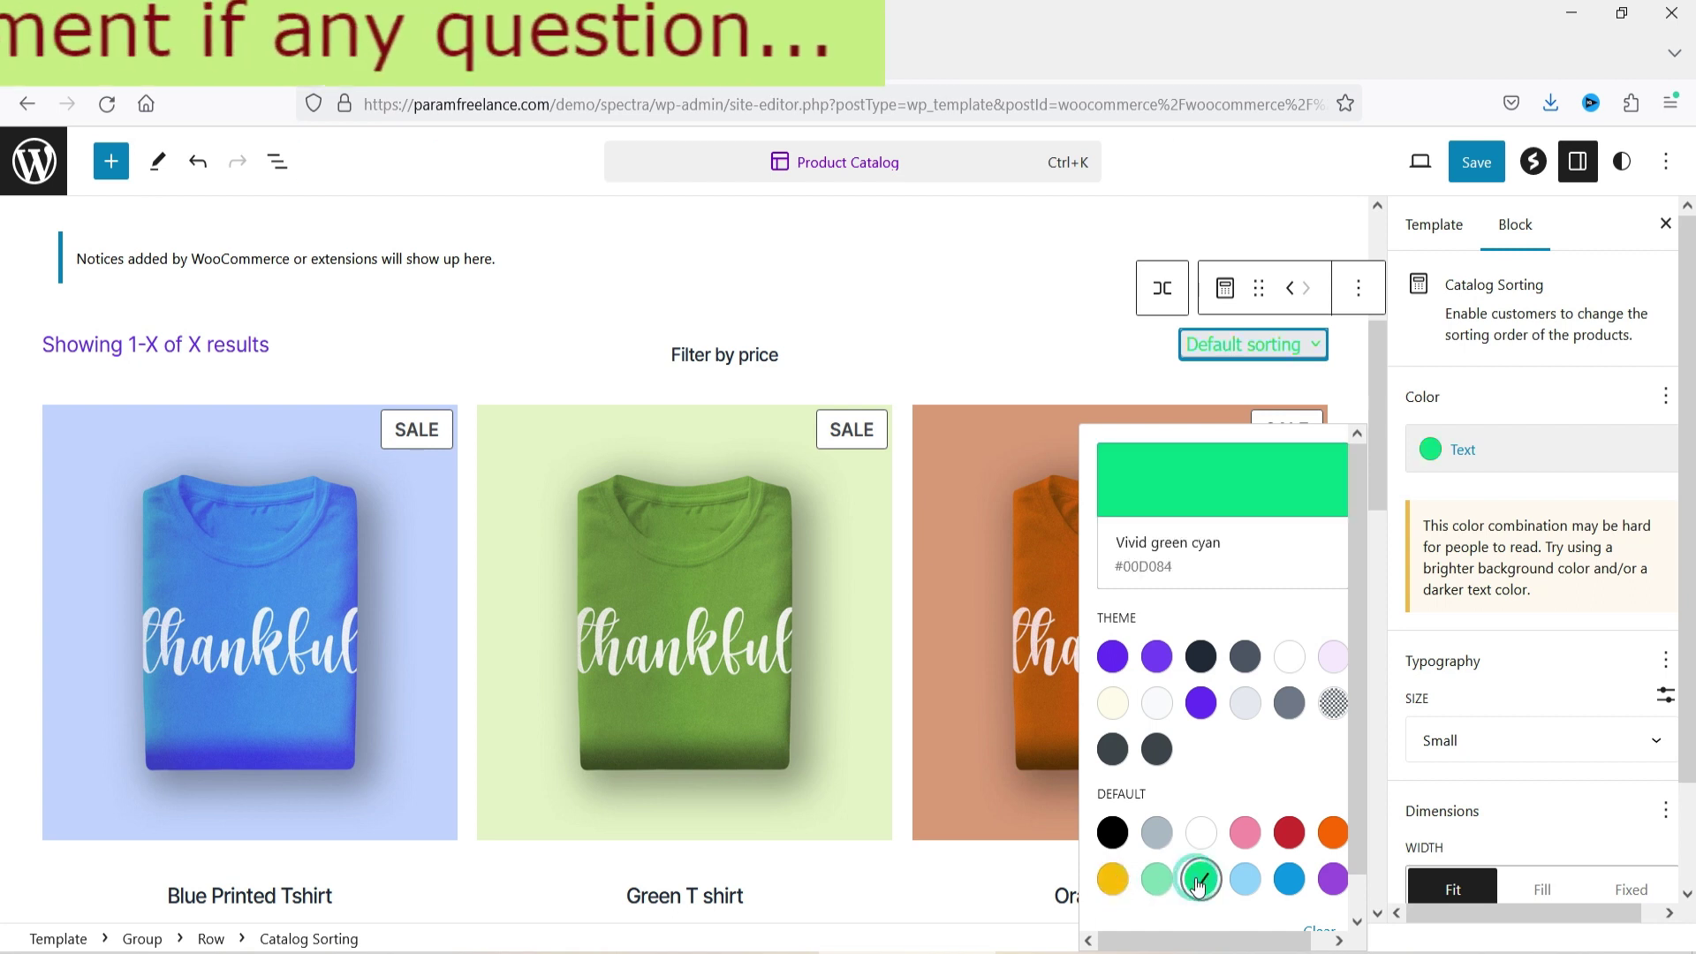
scroll(1630, 508, "down", 2)
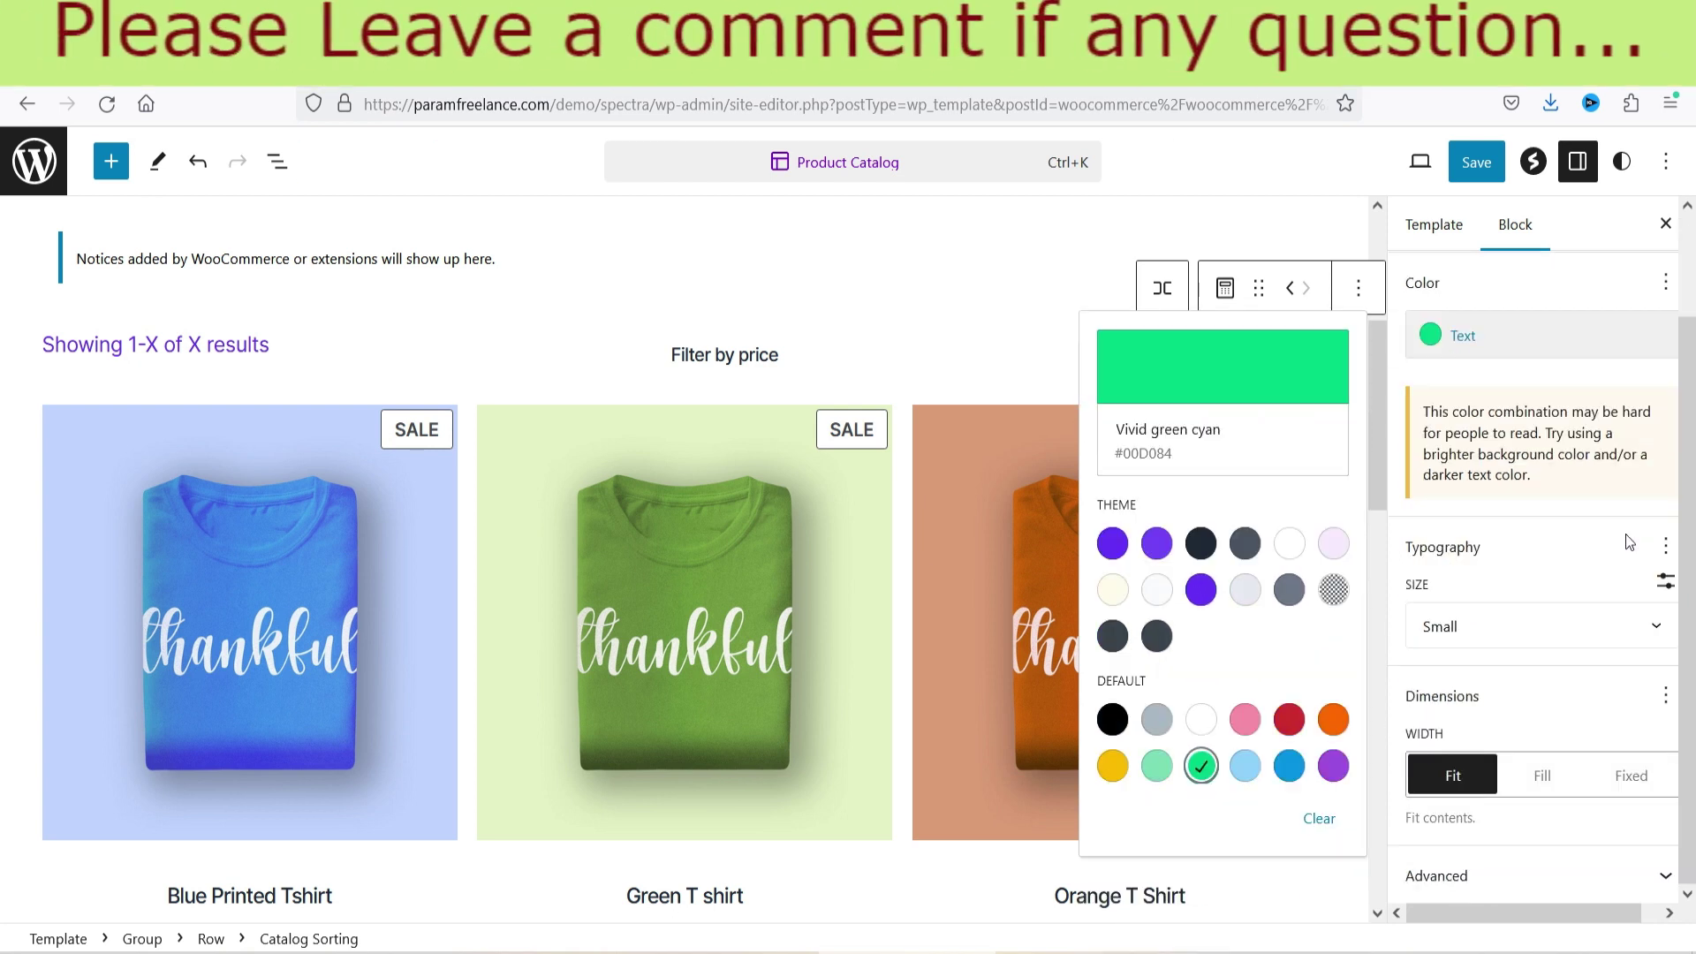
left_click(1518, 639)
left_click(1484, 849)
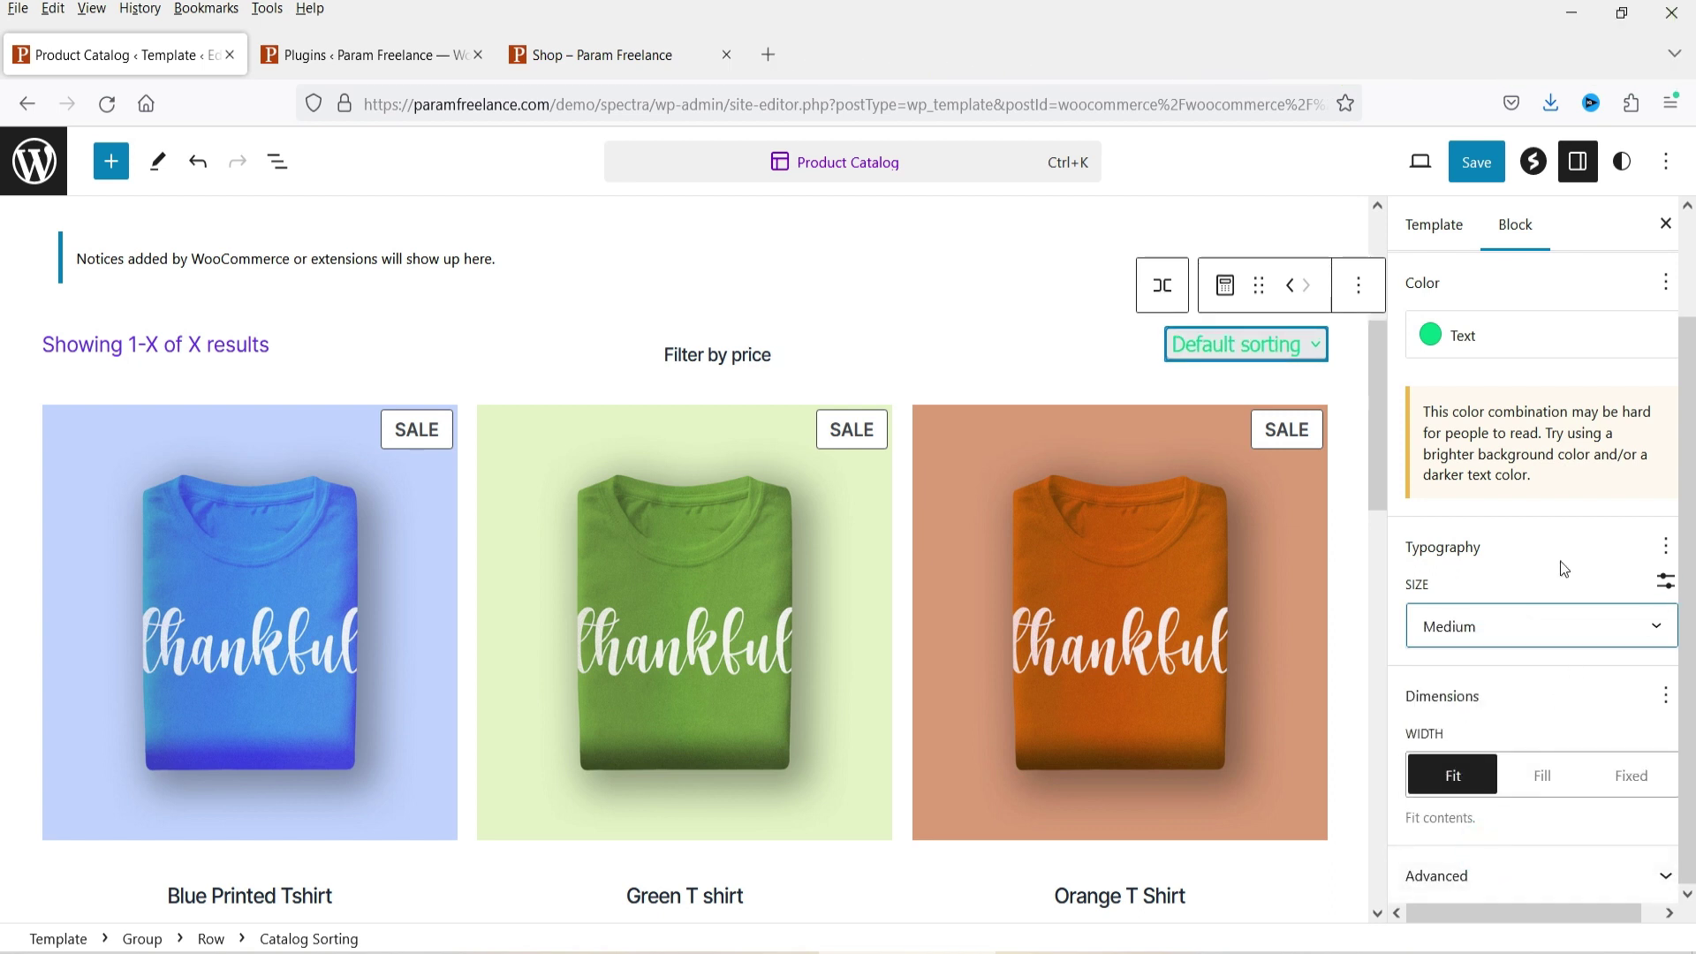
scroll(623, 389, "up", 3)
scroll(421, 560, "down", 3)
left_click(305, 528)
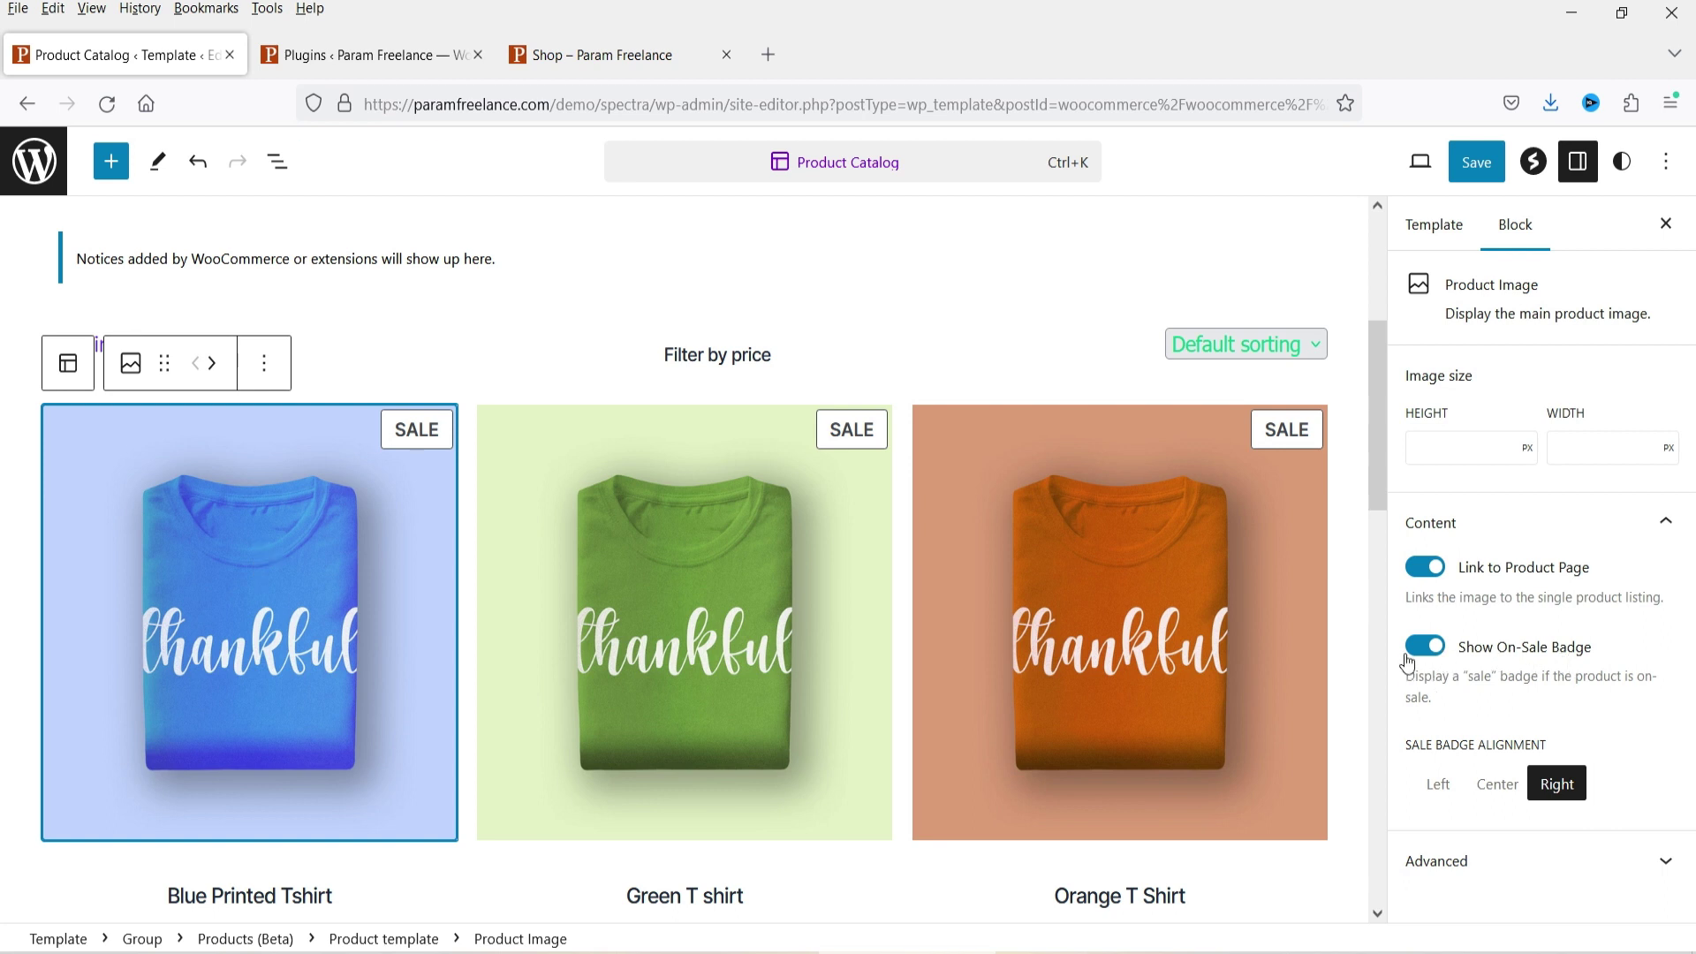
Keep the product images' SALE badges visible, aligned Left, and expand the Advanced panel.
left_click(1426, 648)
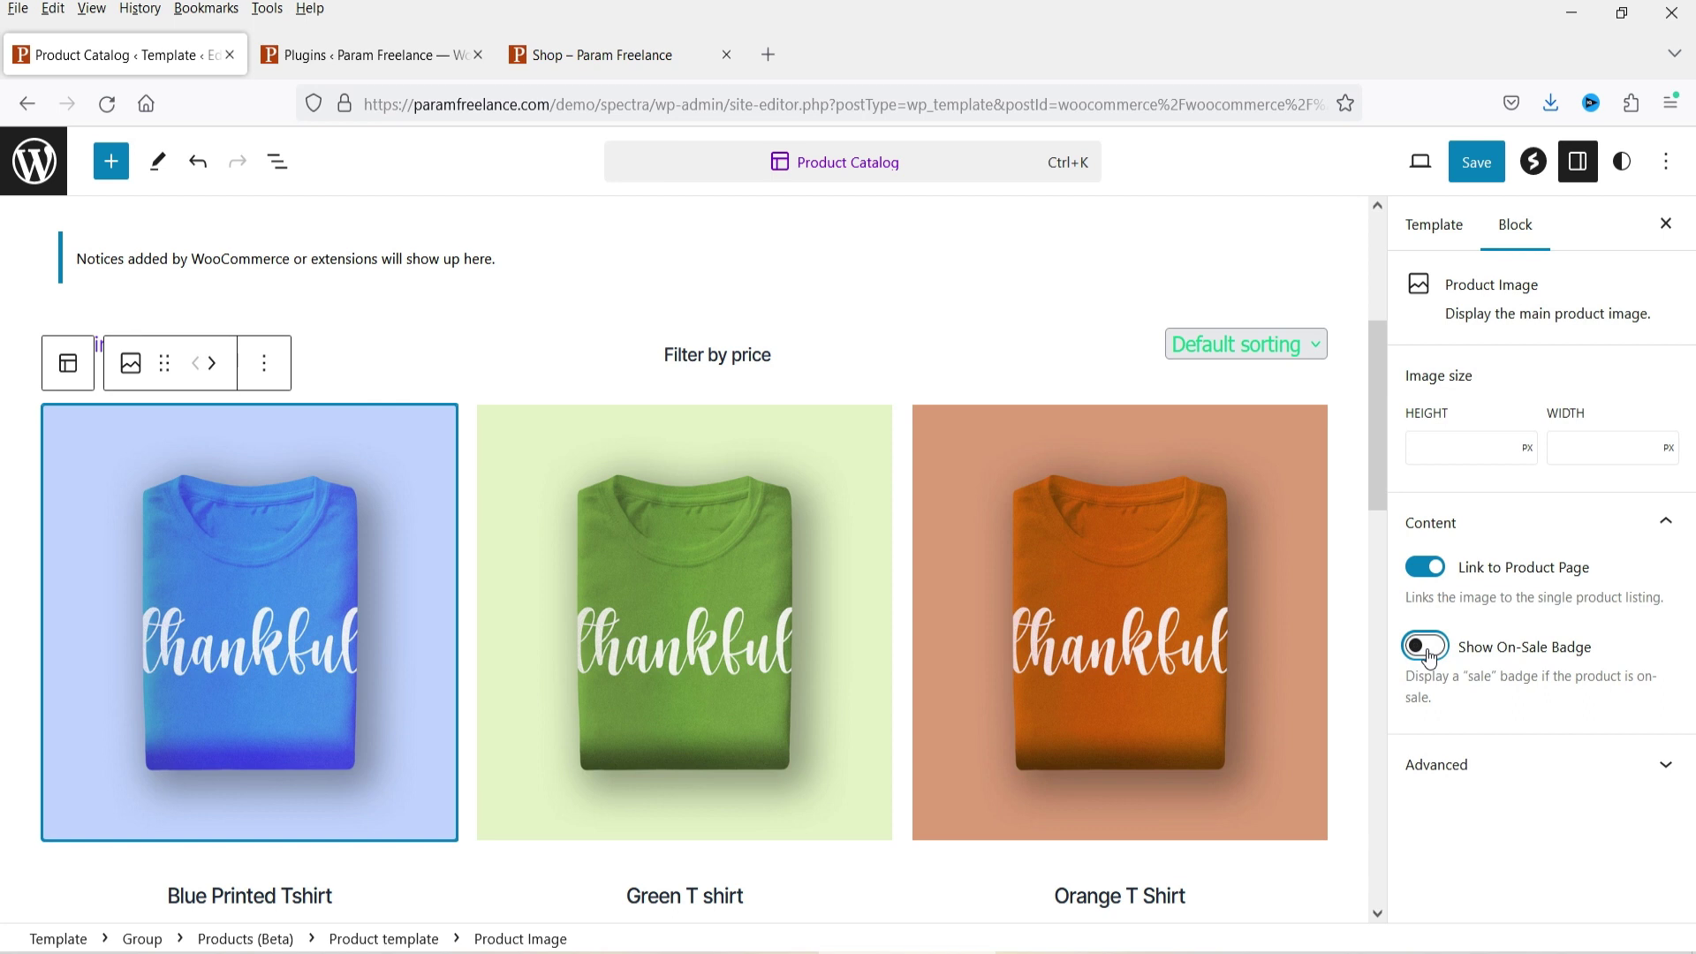
left_click(1426, 647)
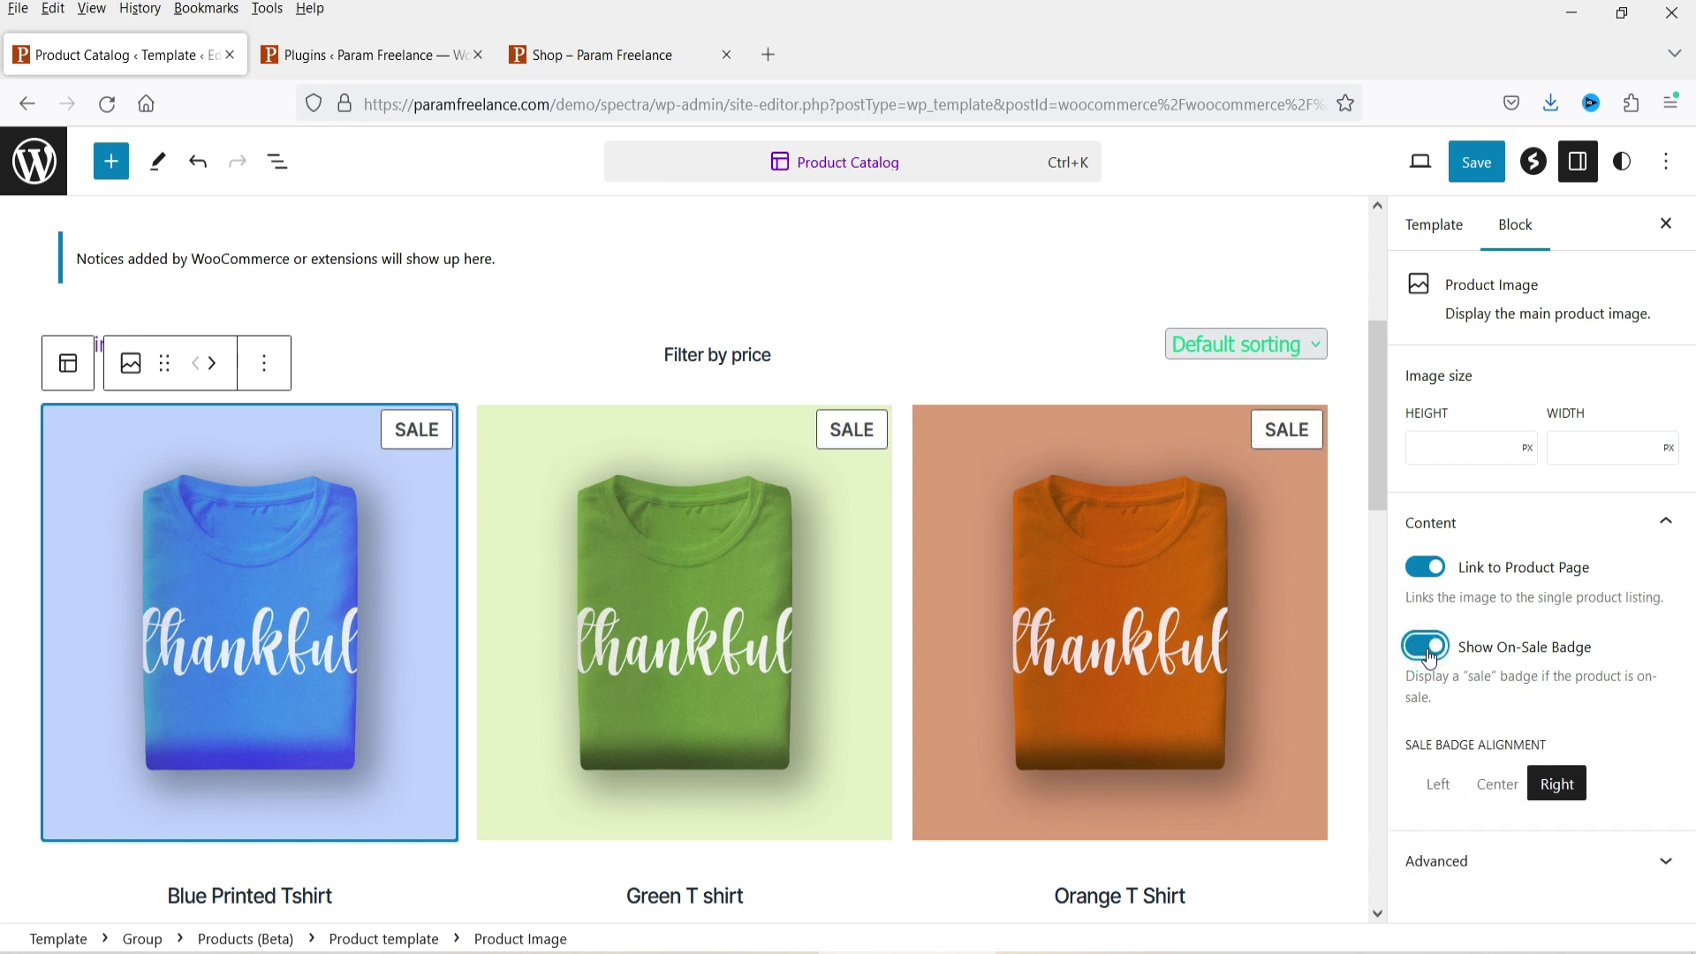
left_click(1495, 784)
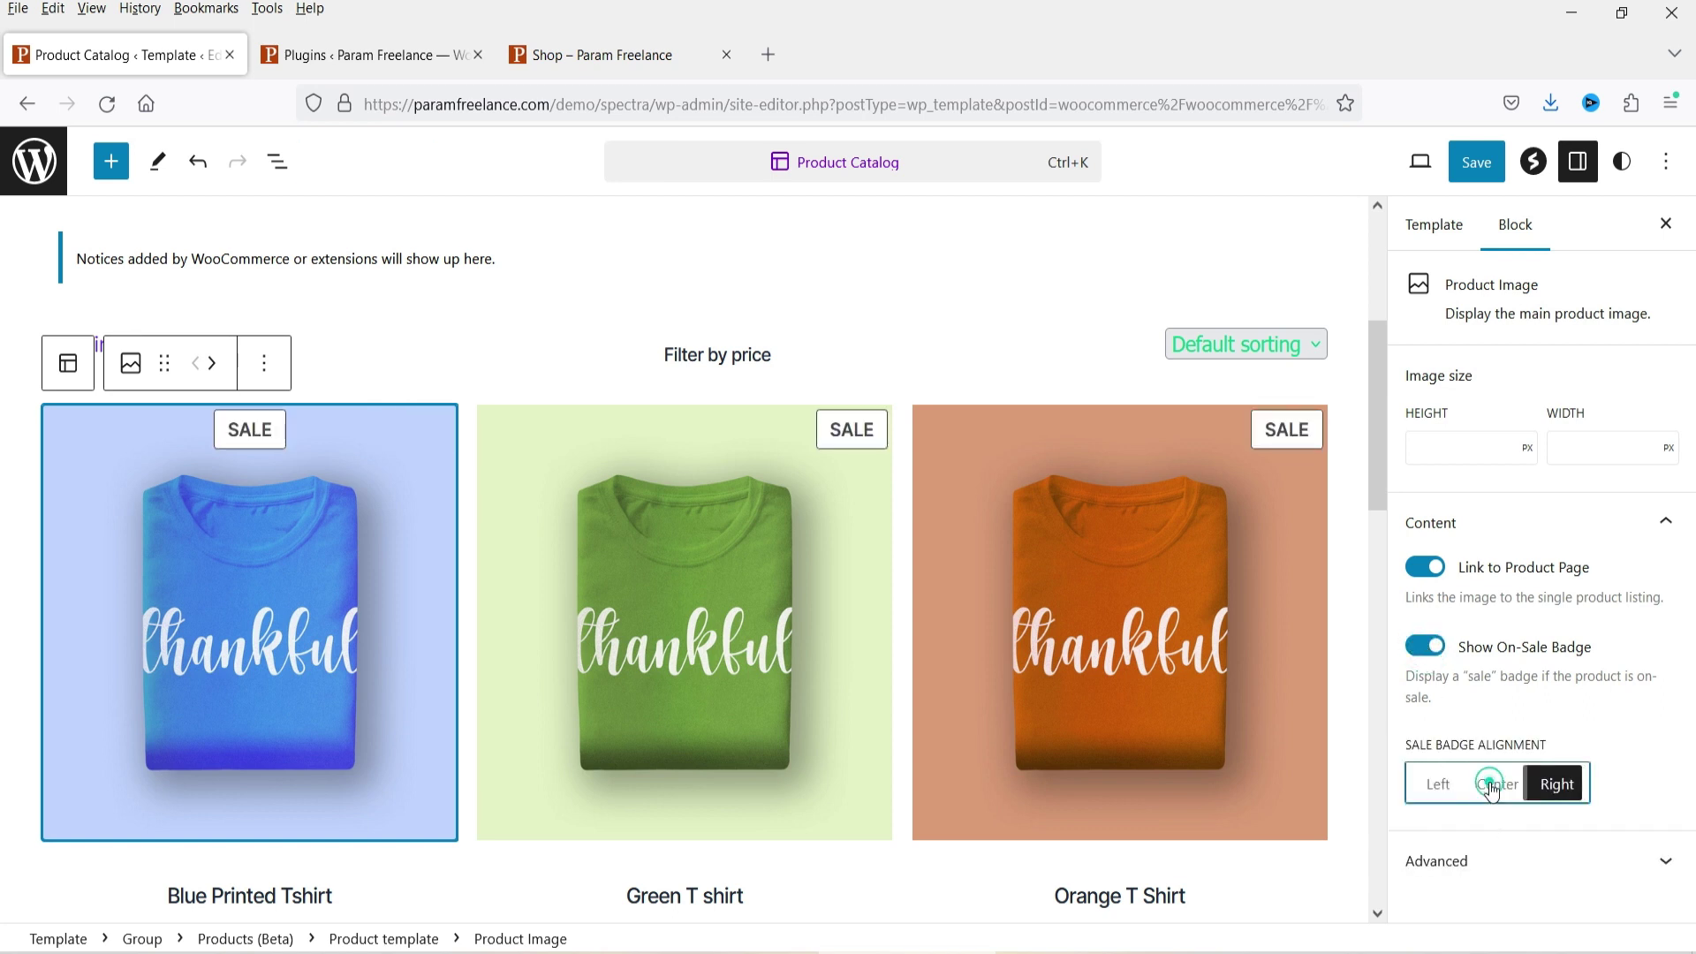
left_click(1455, 787)
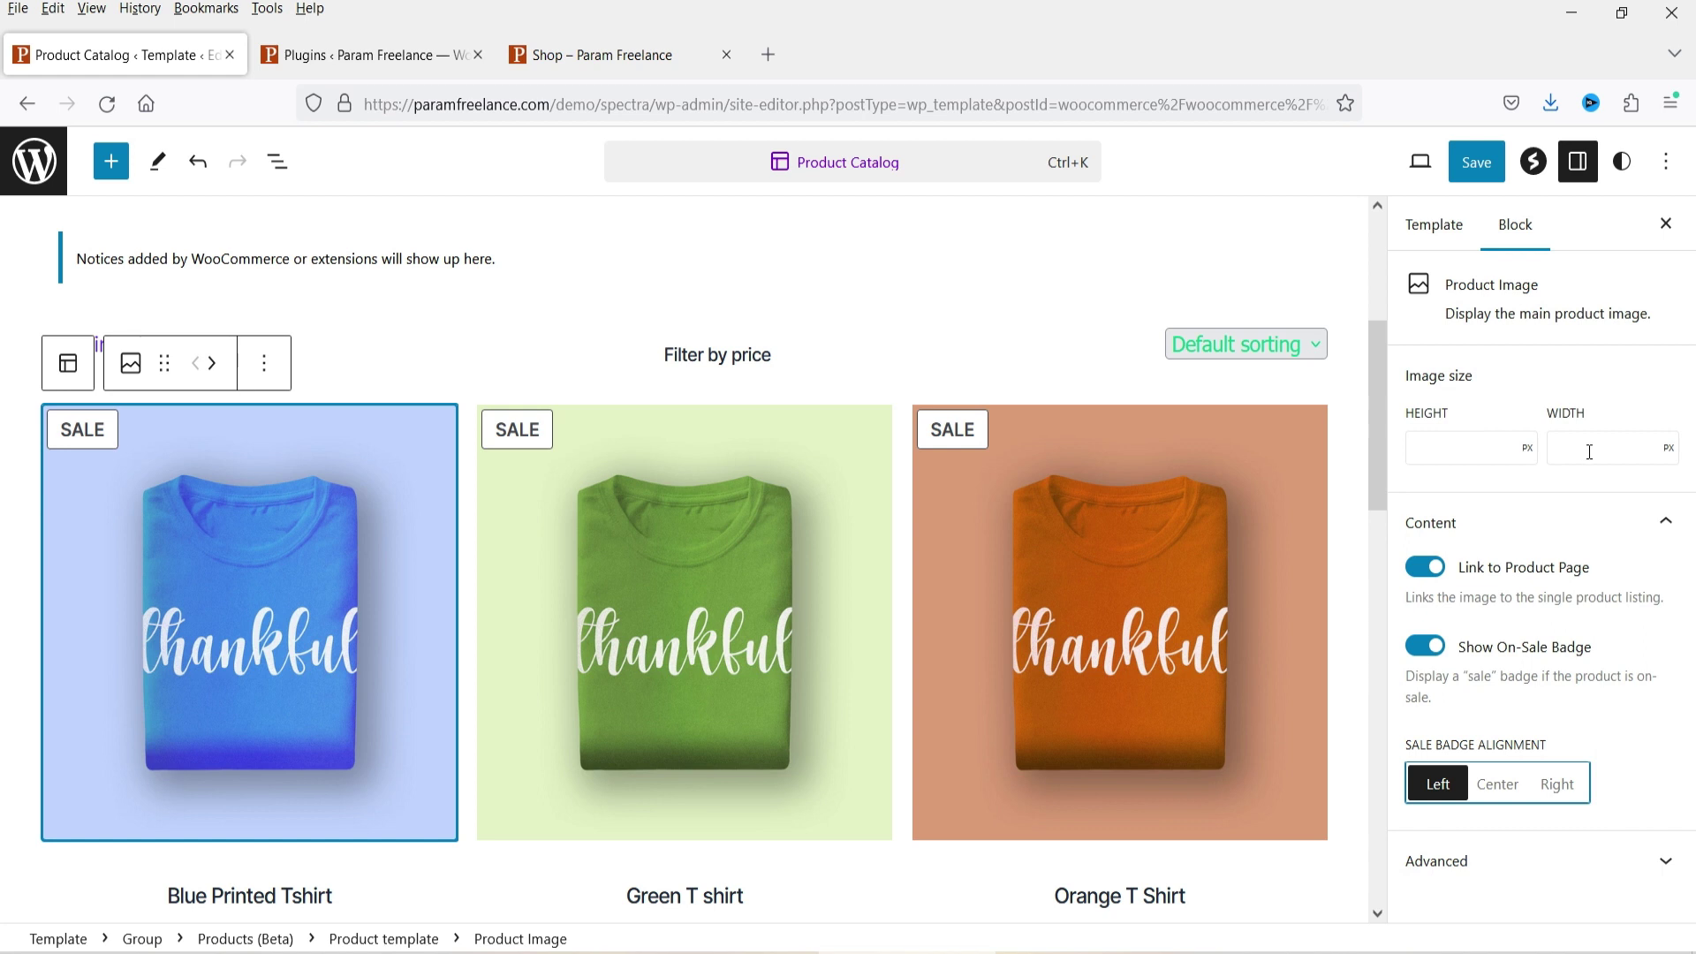
left_click(1652, 860)
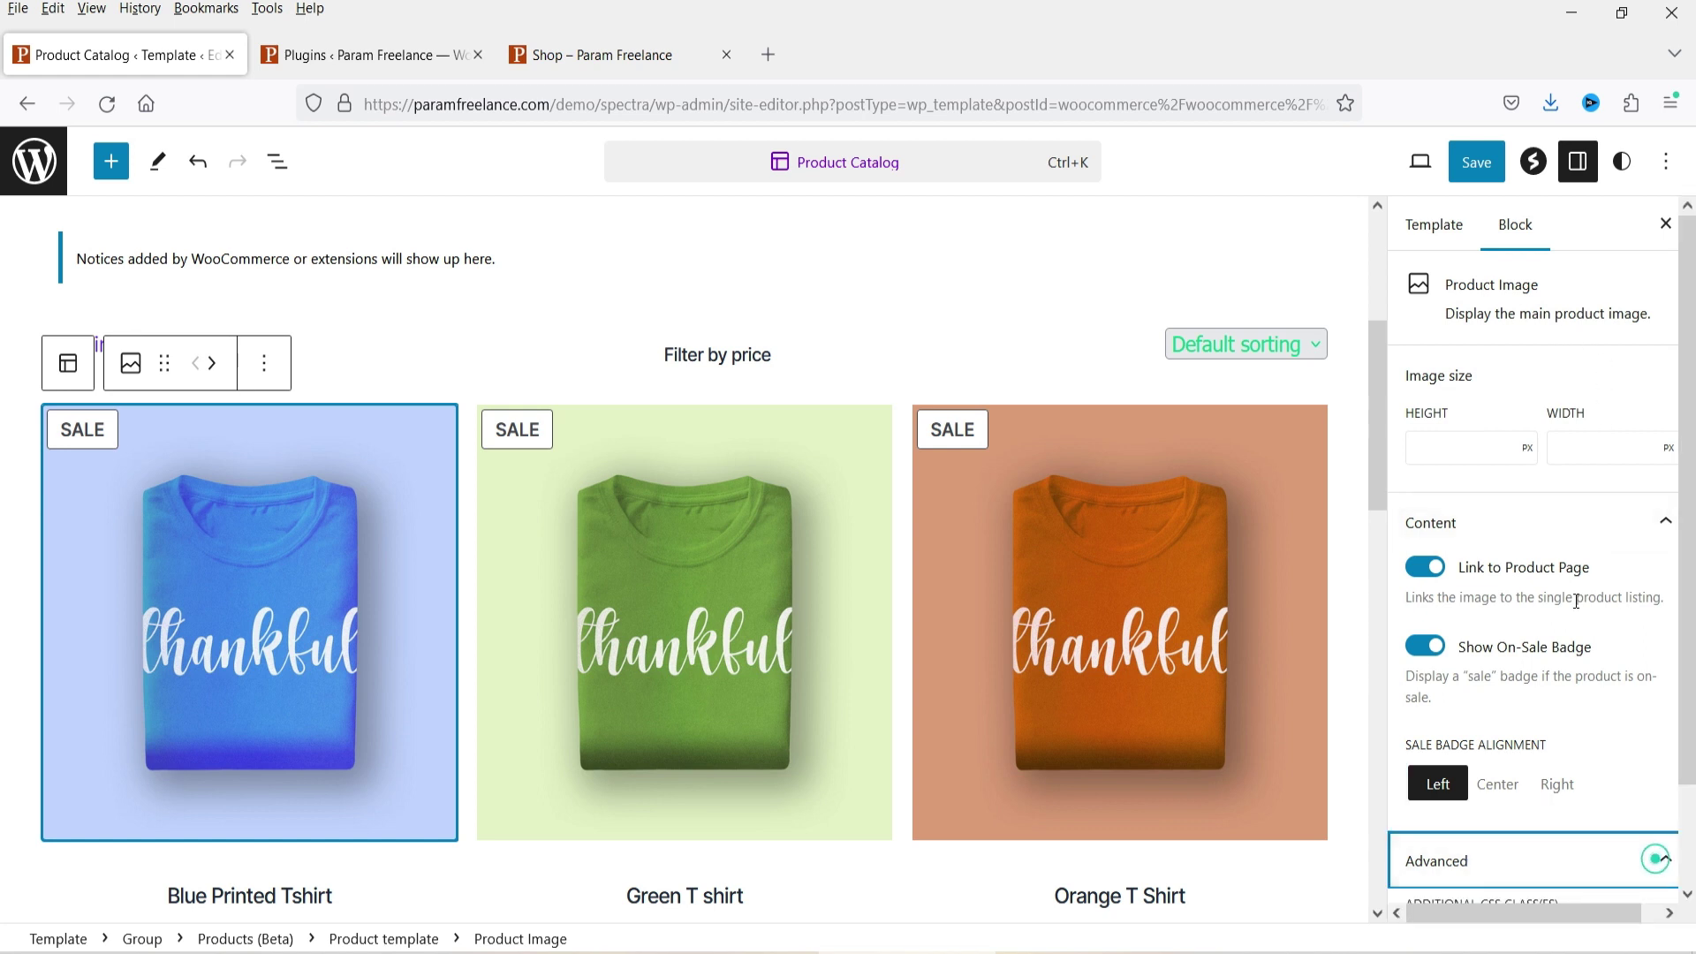
scroll(1590, 696, "up", 2)
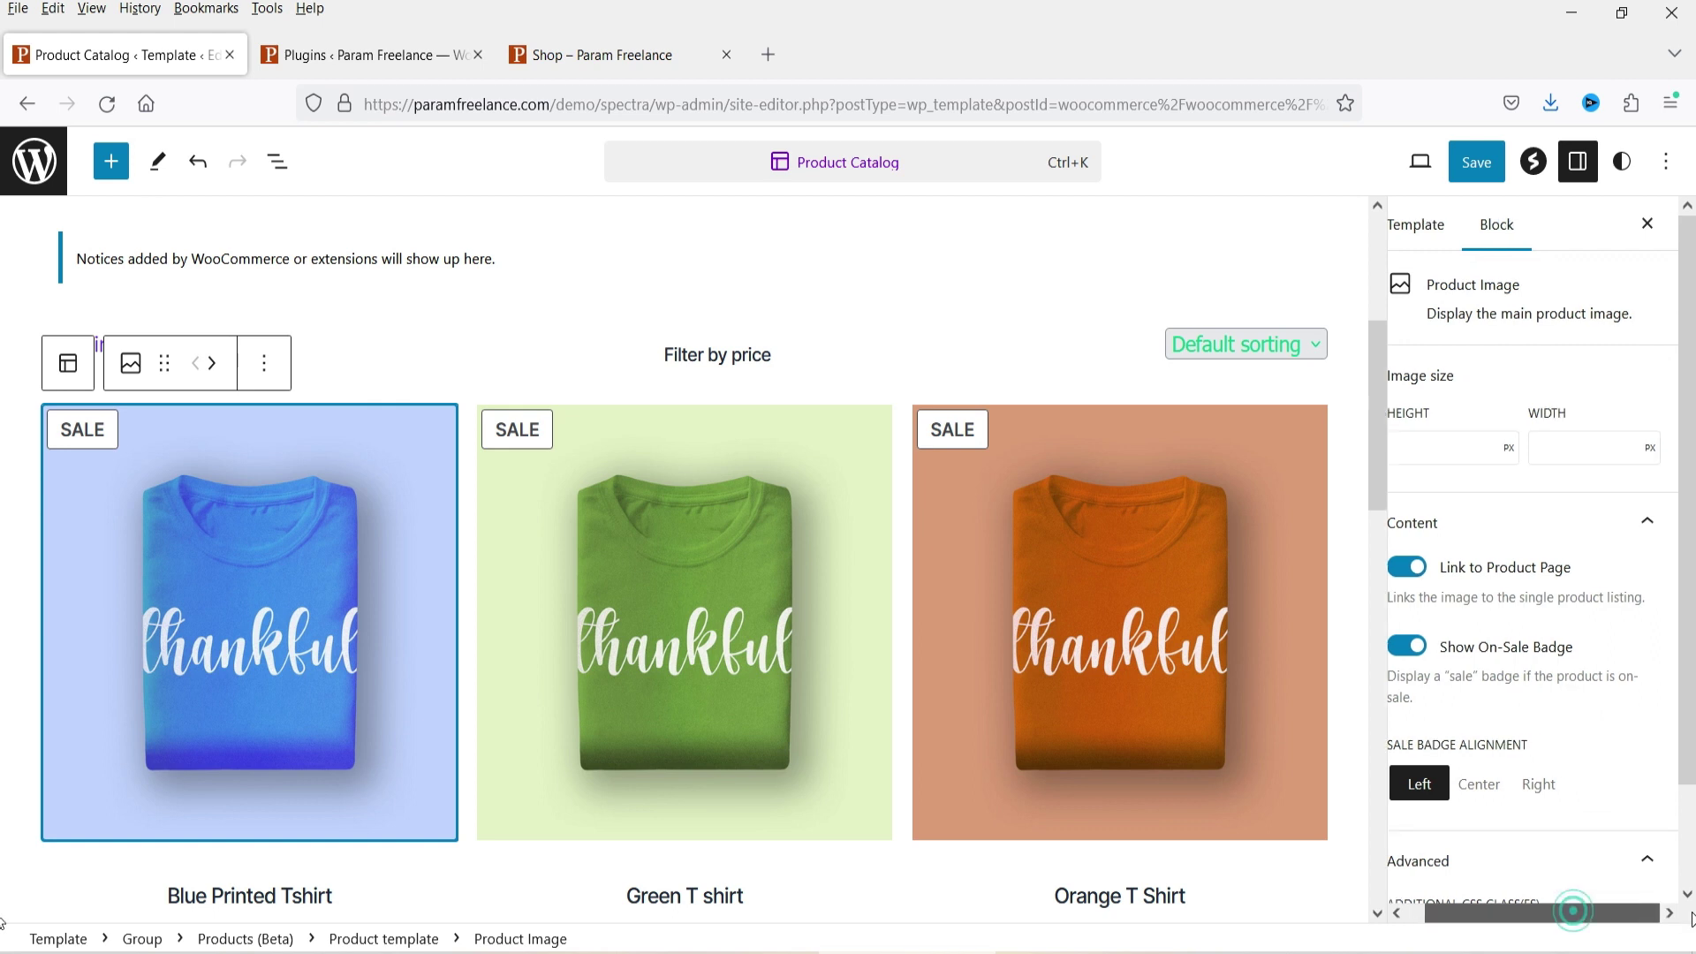
scroll(630, 533, "down", 3)
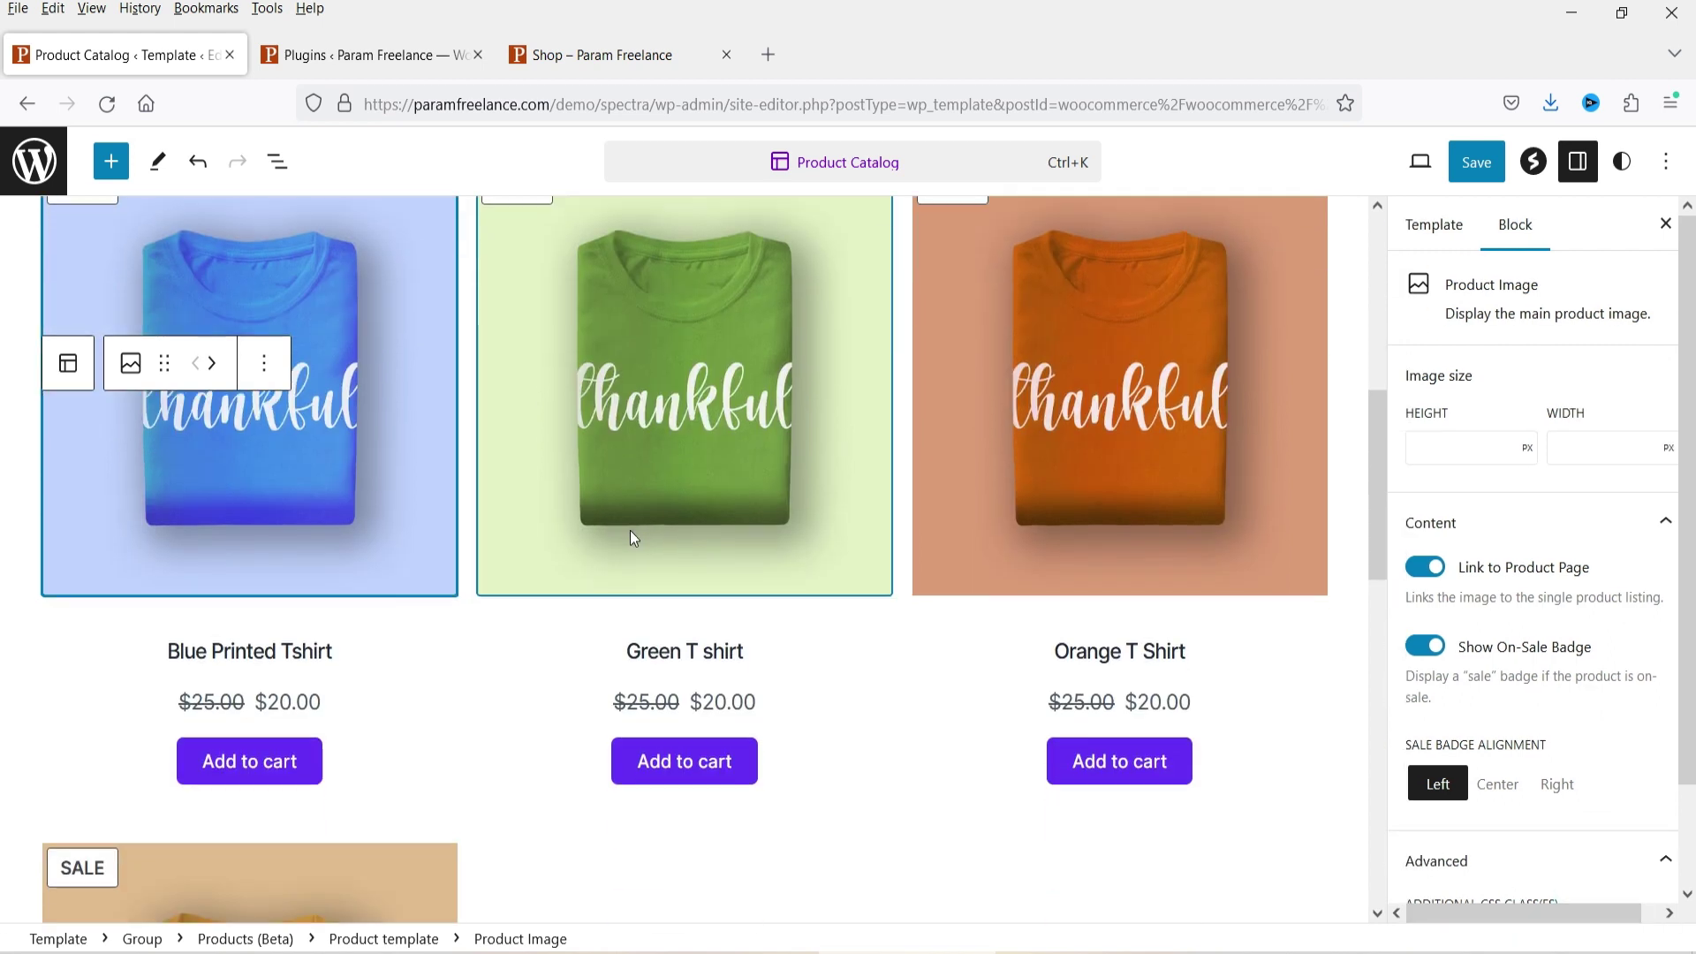
Colour the product title text and its links Vivid red.
left_click(284, 658)
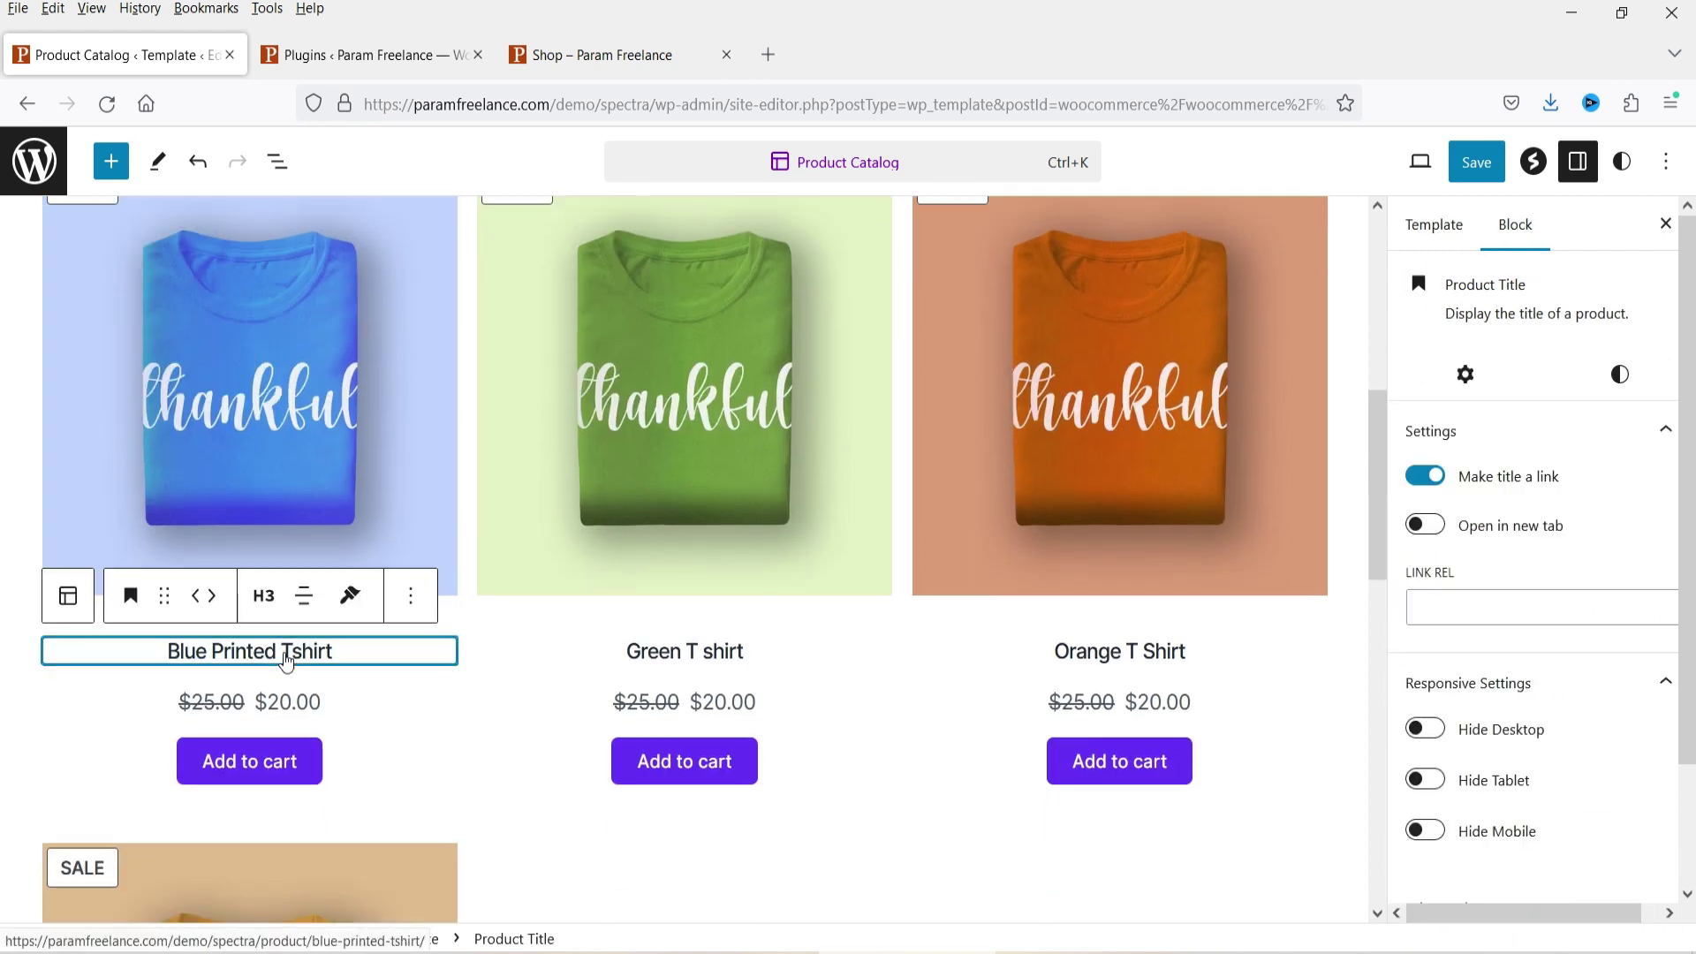
left_click(1618, 372)
left_click(1526, 482)
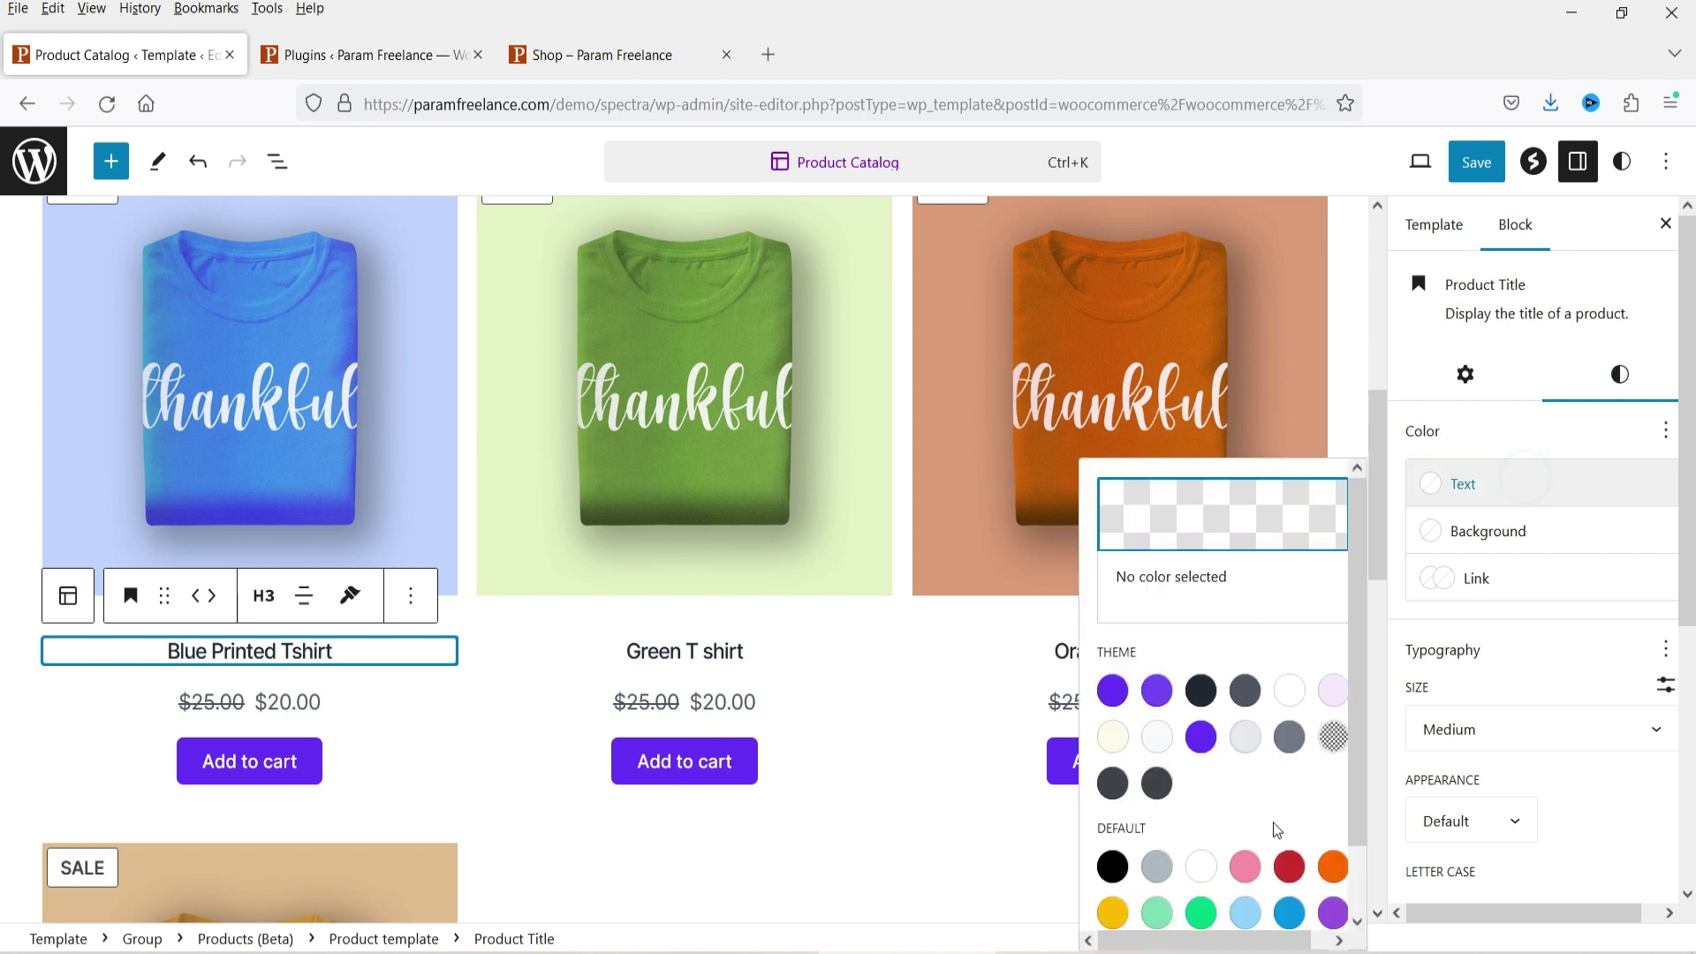
left_click(1287, 866)
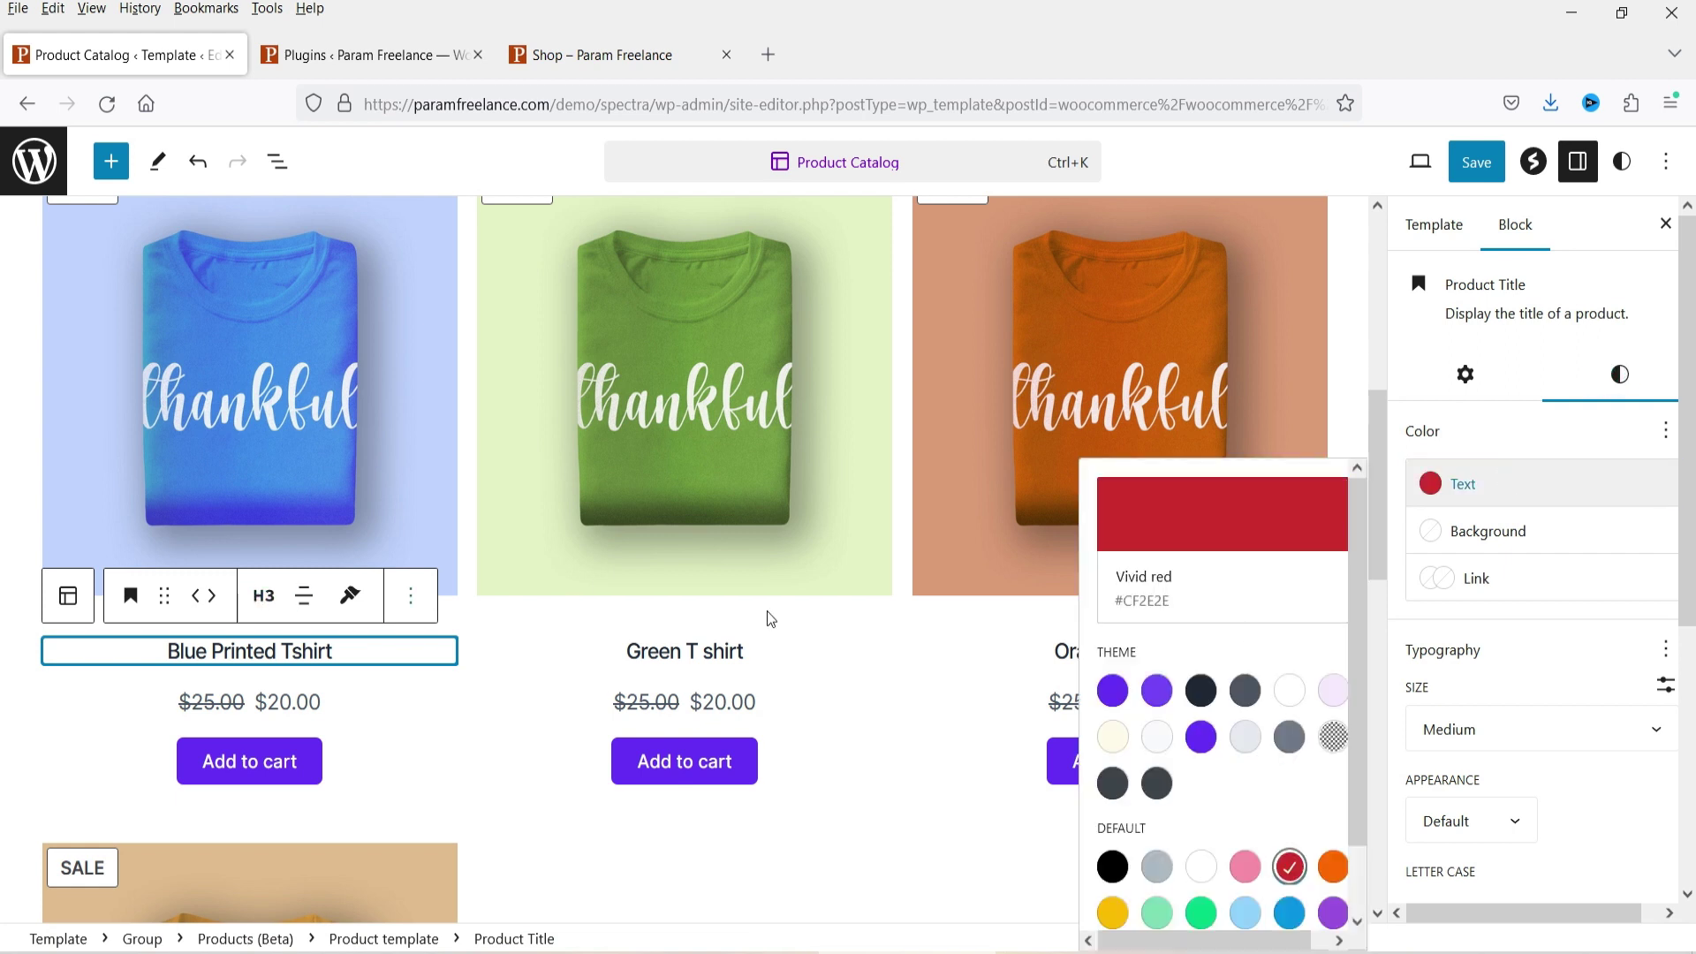
left_click(1477, 579)
scroll(1193, 435, "down", 2)
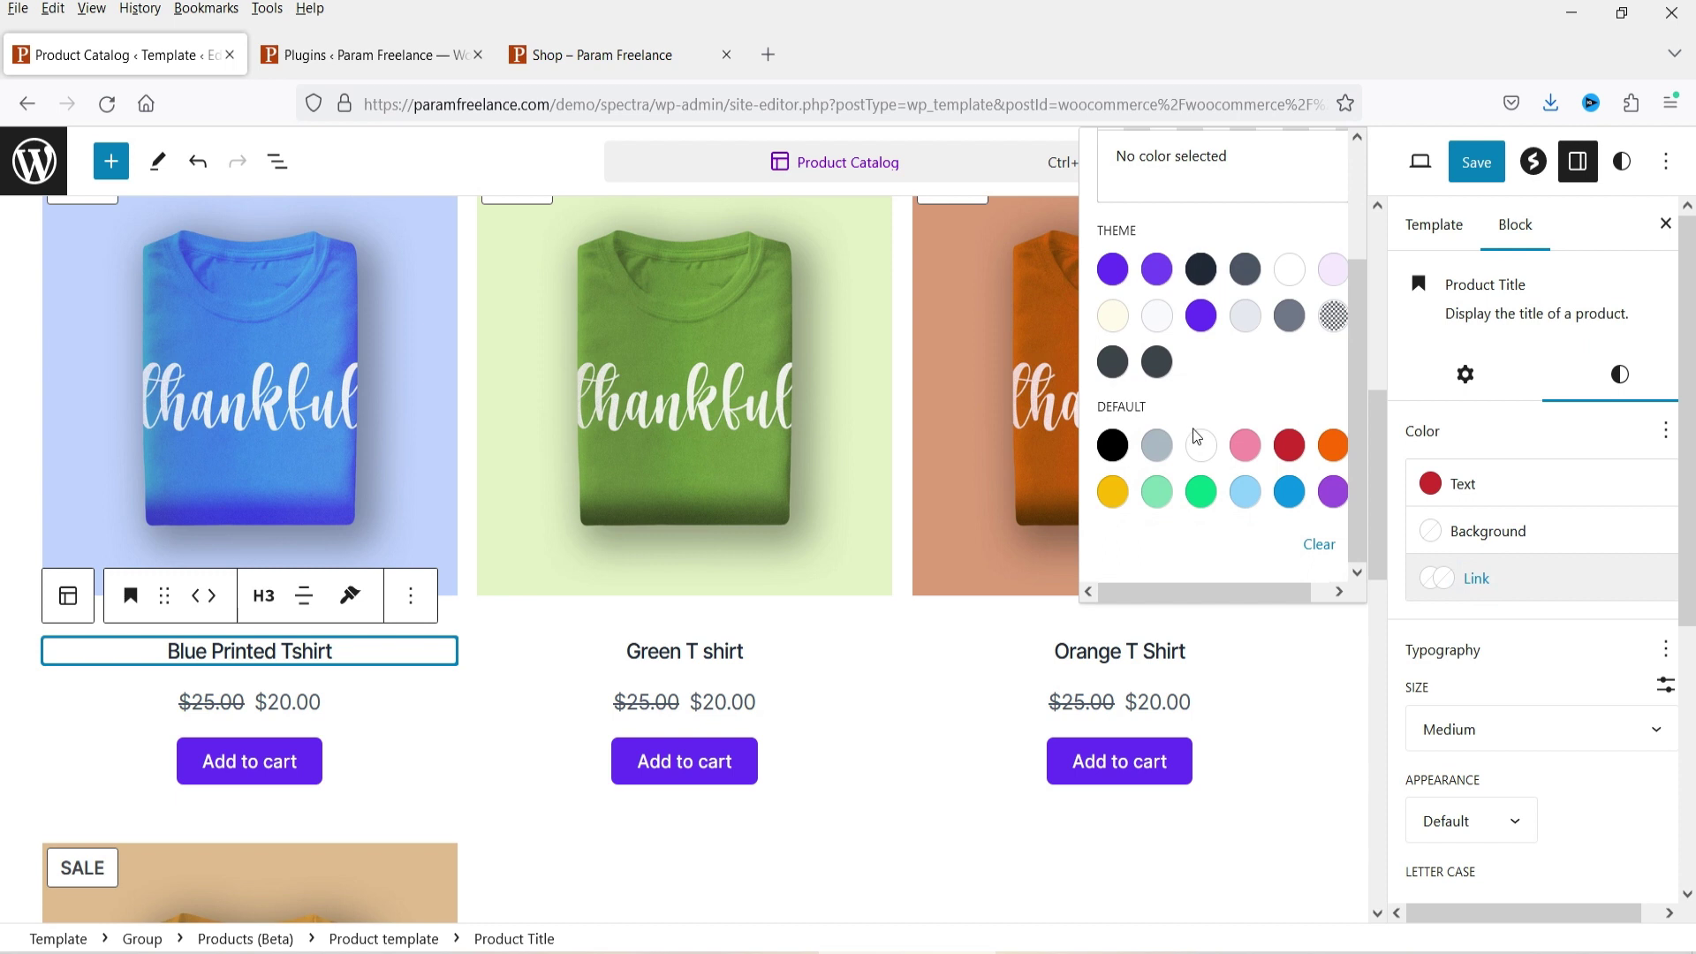
left_click(1286, 451)
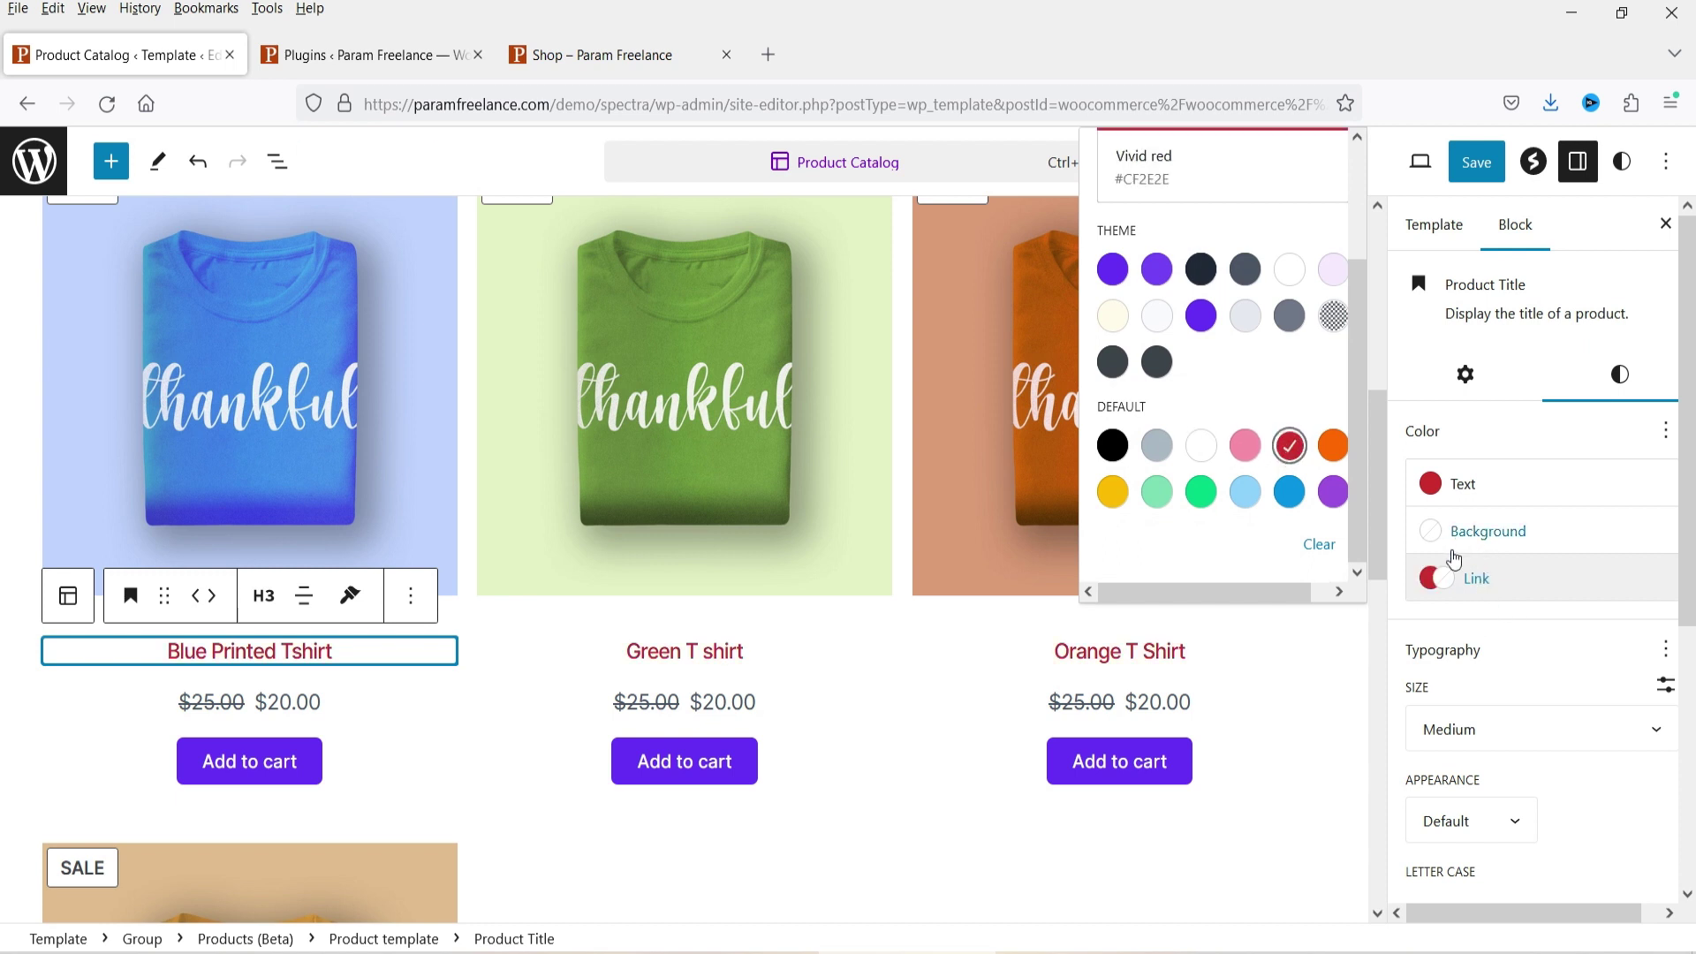
Set the product titles' letter case to Capitalize.
scroll(1471, 642, "down", 3)
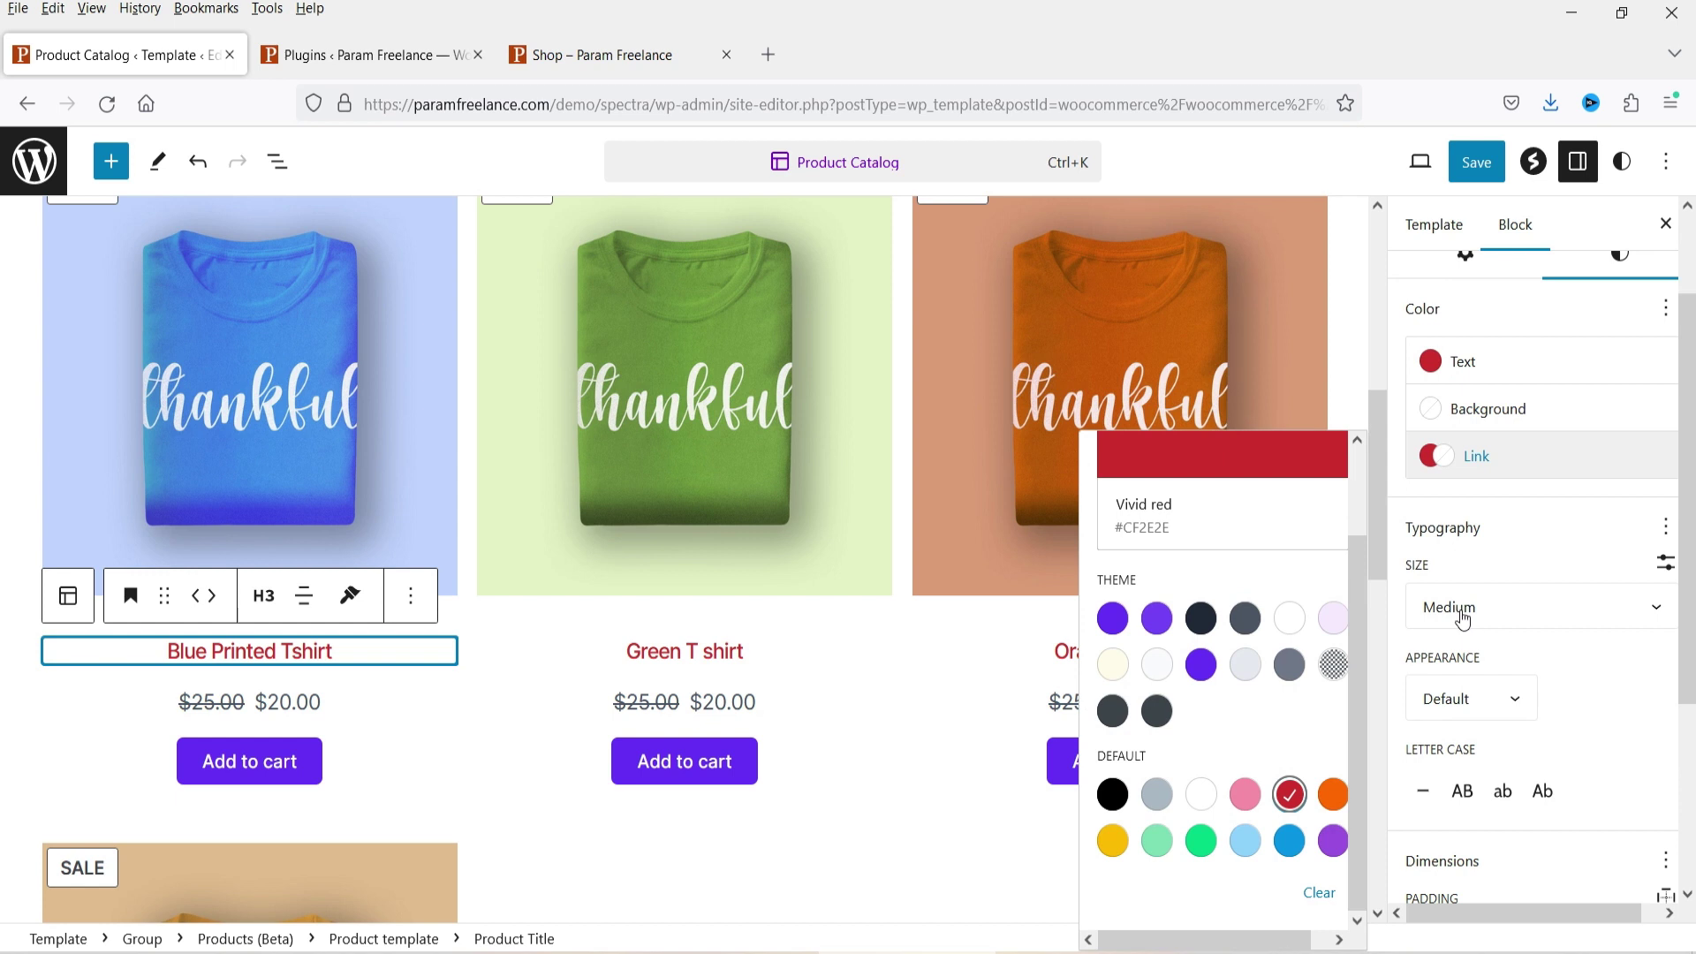
scroll(1529, 642, "down", 5)
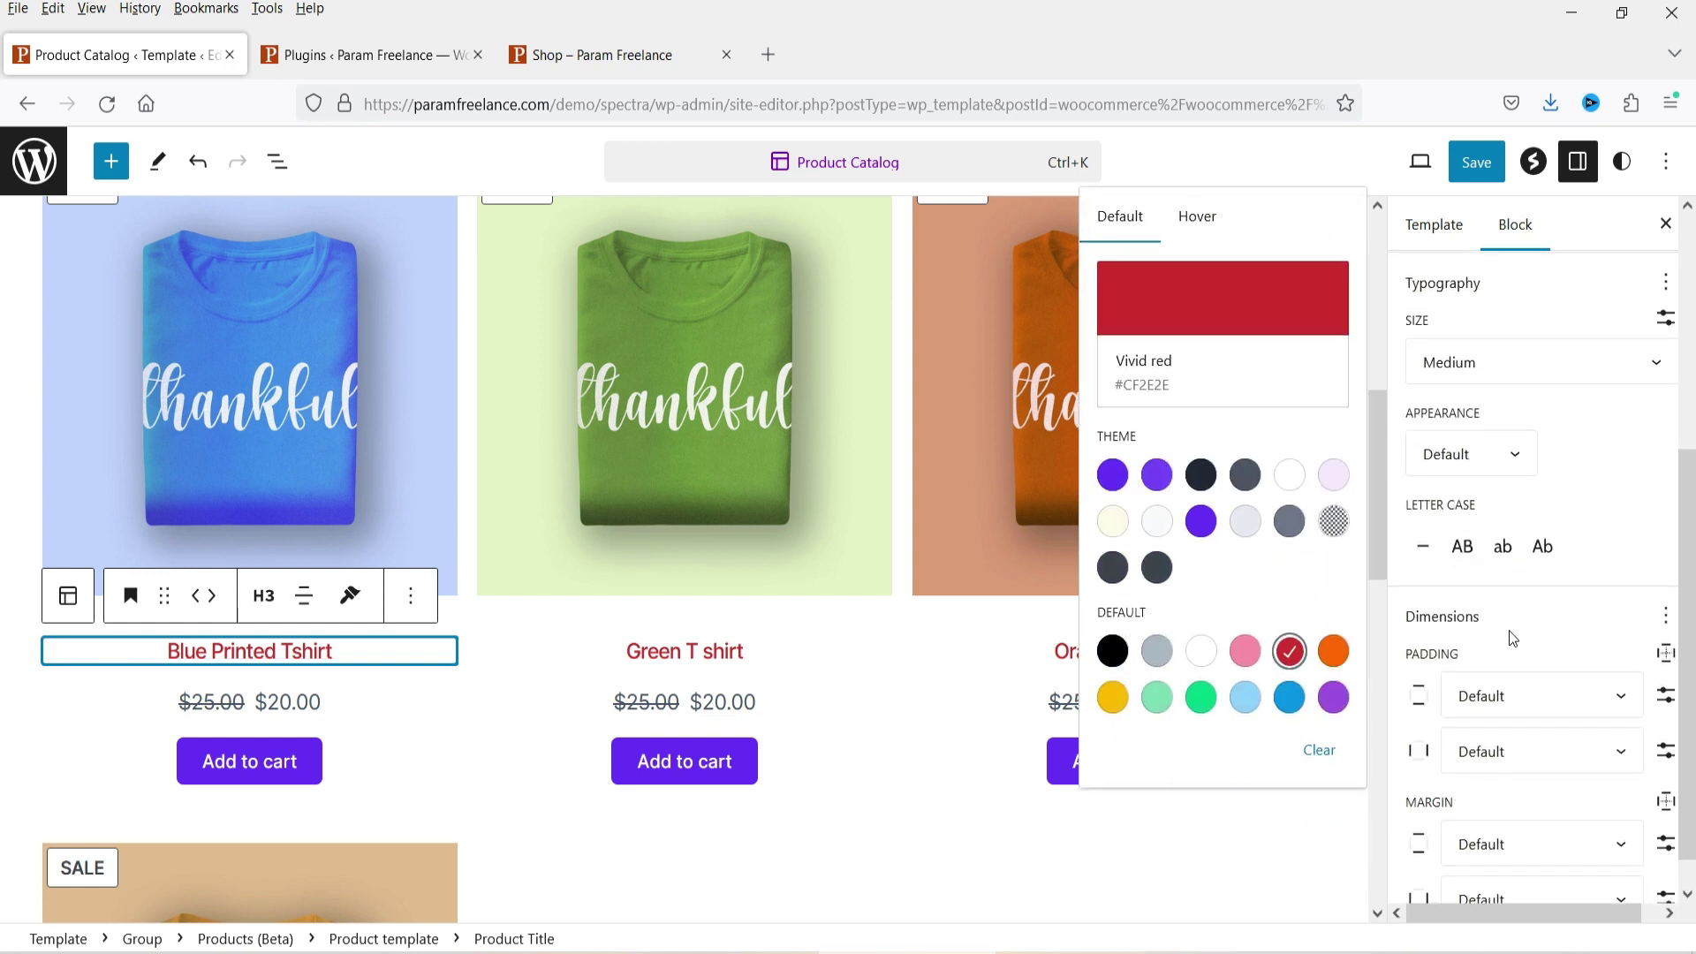
left_click(1463, 550)
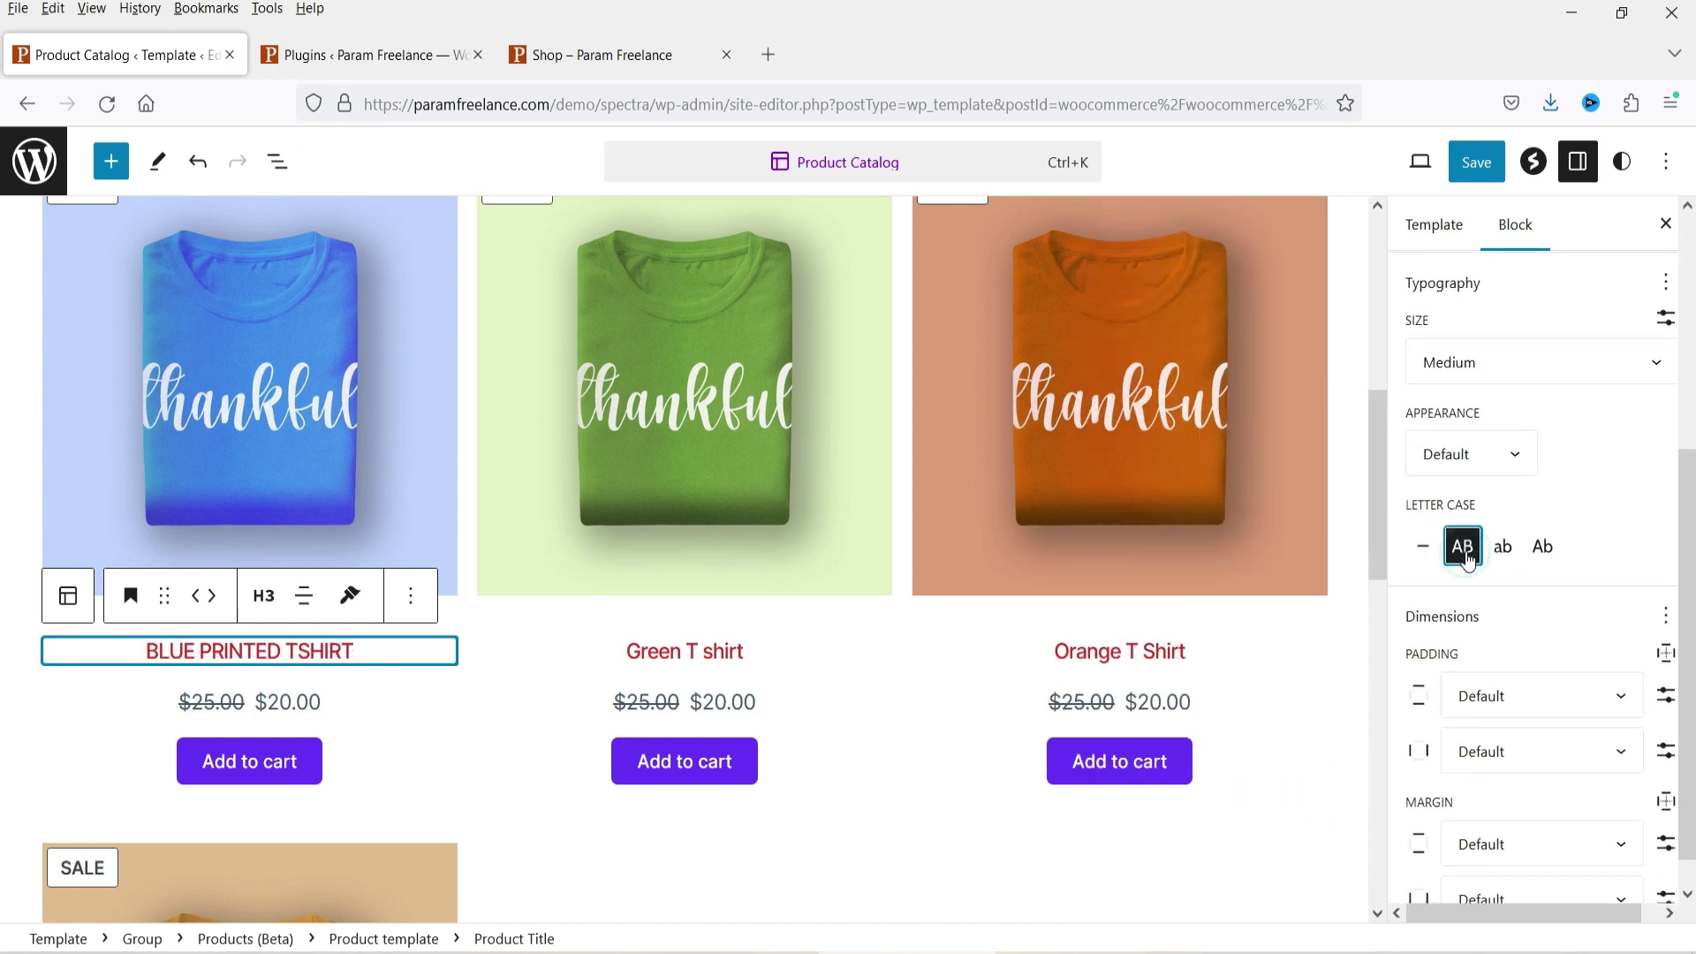
left_click(1503, 547)
left_click(1543, 547)
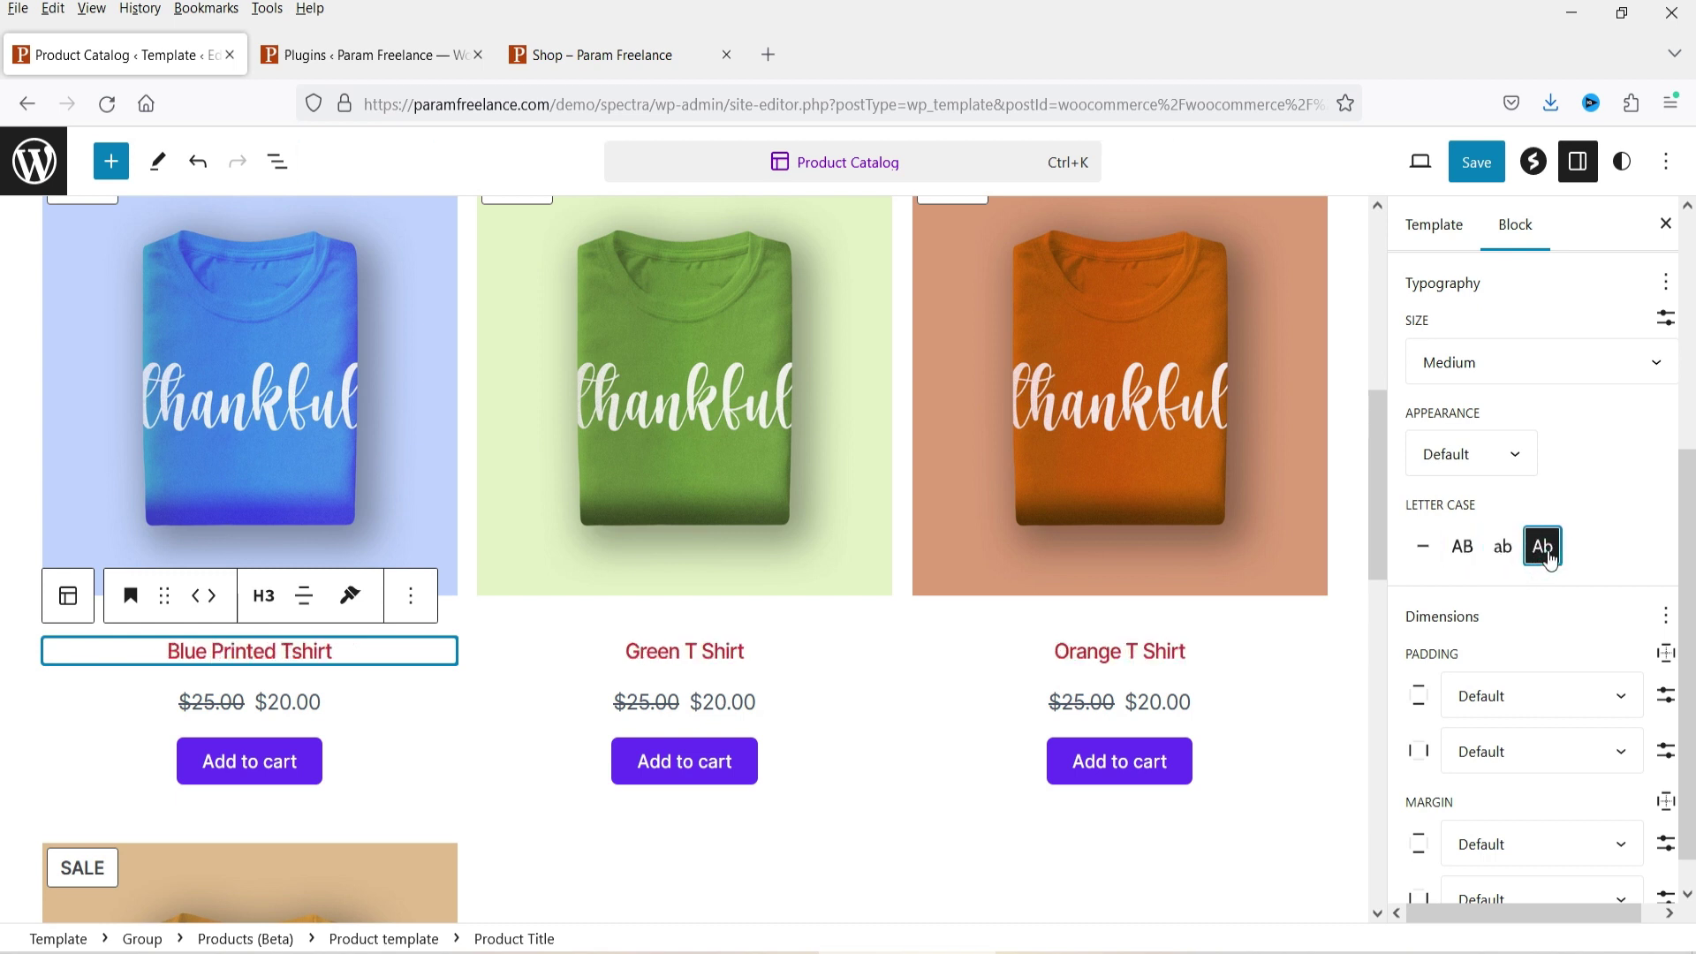
scroll(1549, 530, "down", 1)
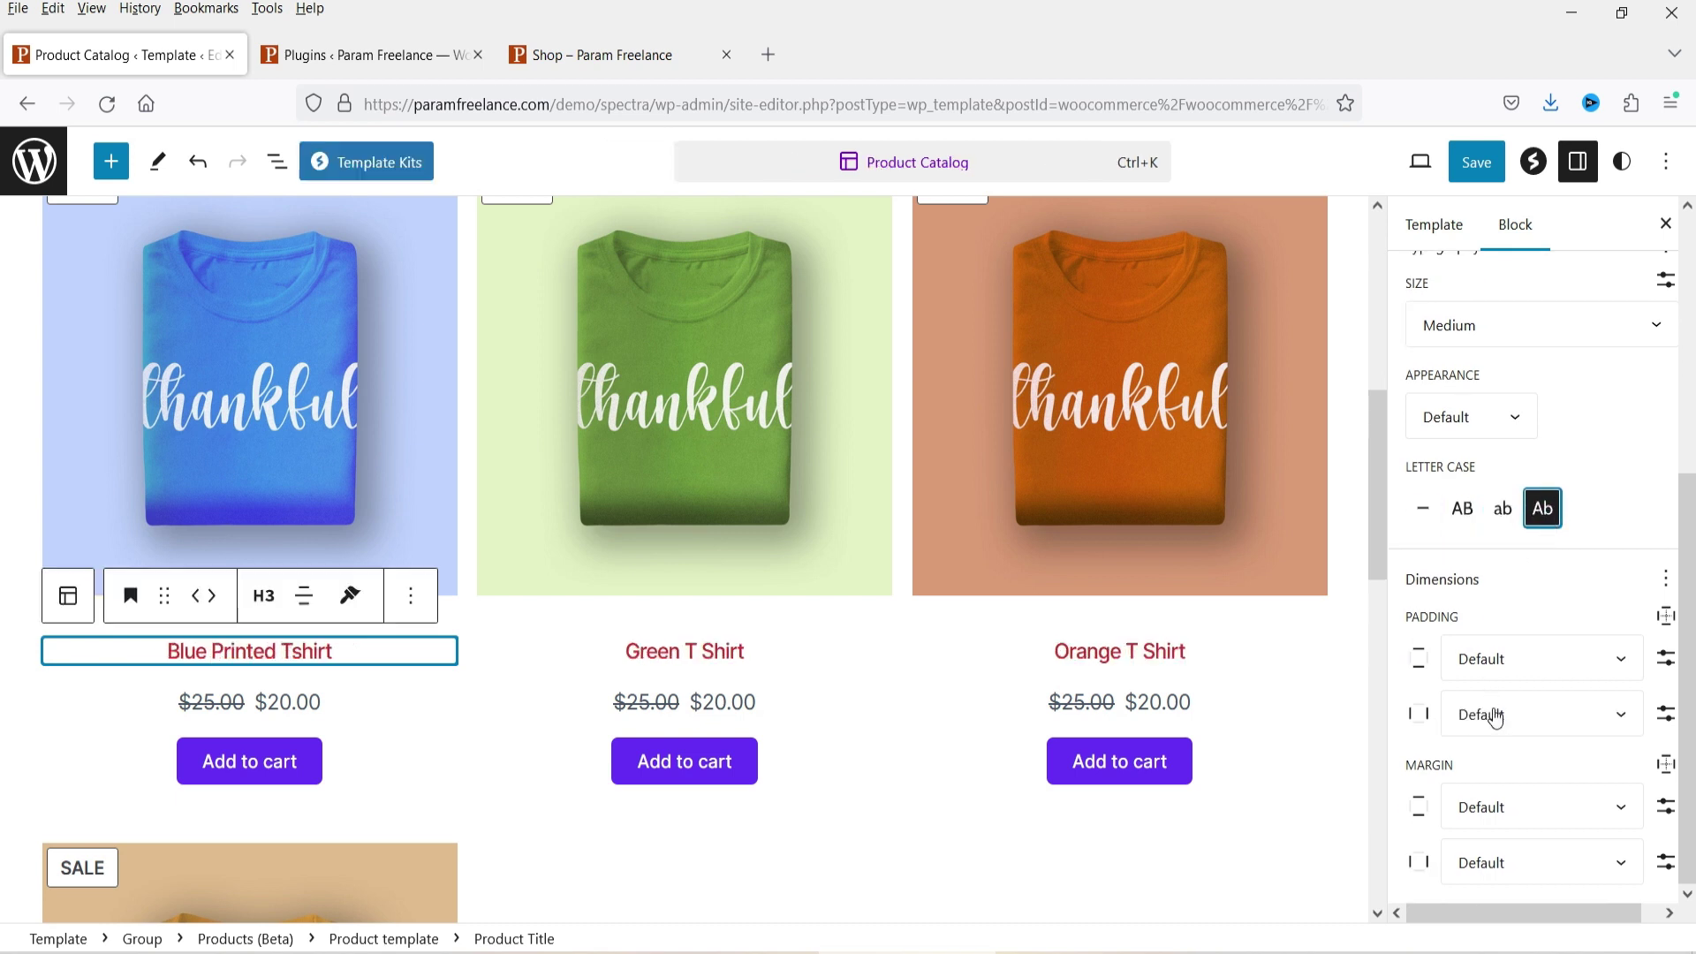
left_click(233, 704)
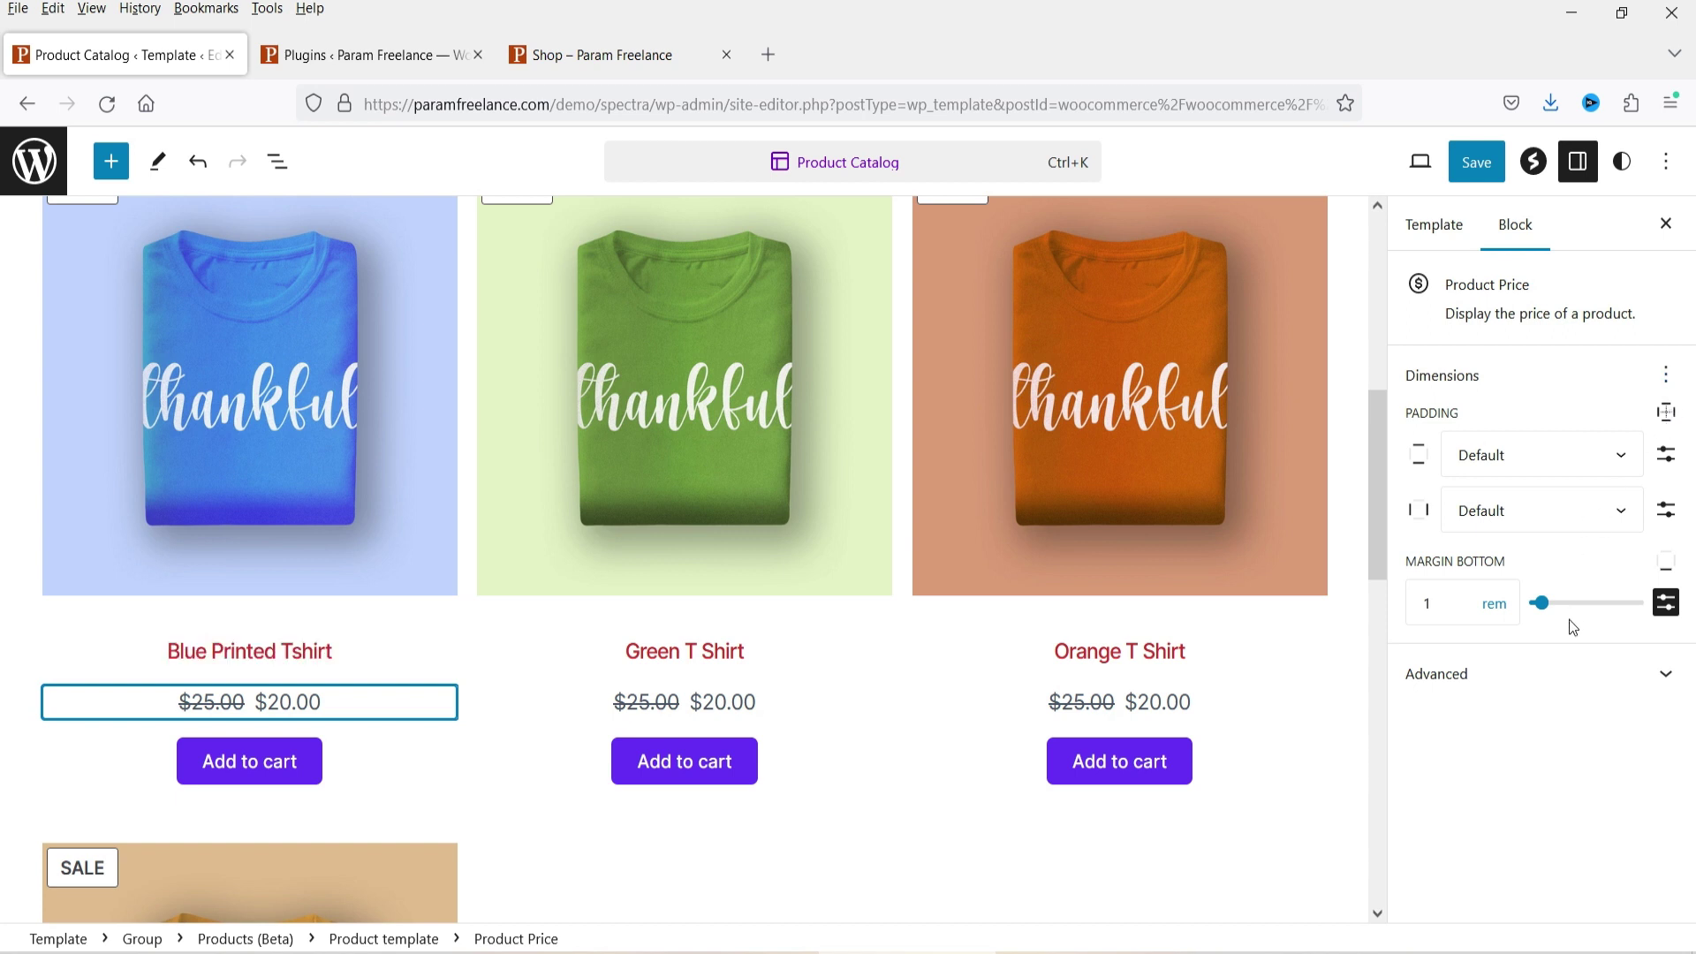
Lower the product price's bottom margin to 0.9 rem.
left_click(1432, 231)
left_click(1493, 240)
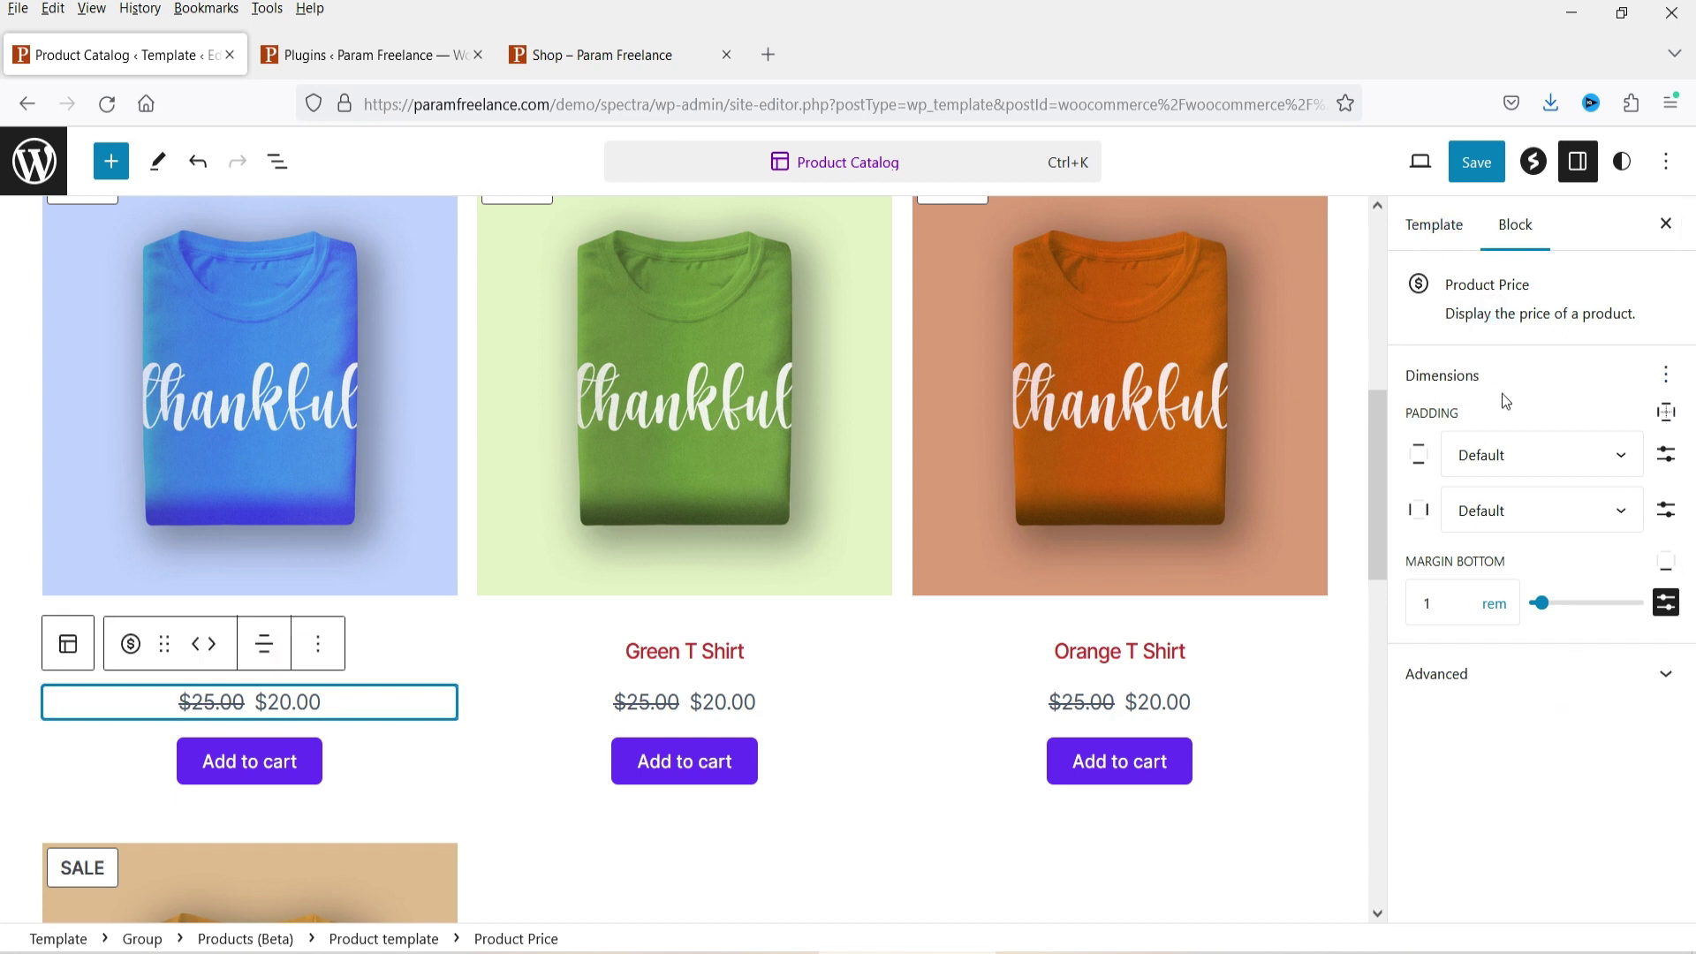
key("Down")
Keep the Add to cart buttons in the Default solid style after trying Outline.
left_click(254, 764)
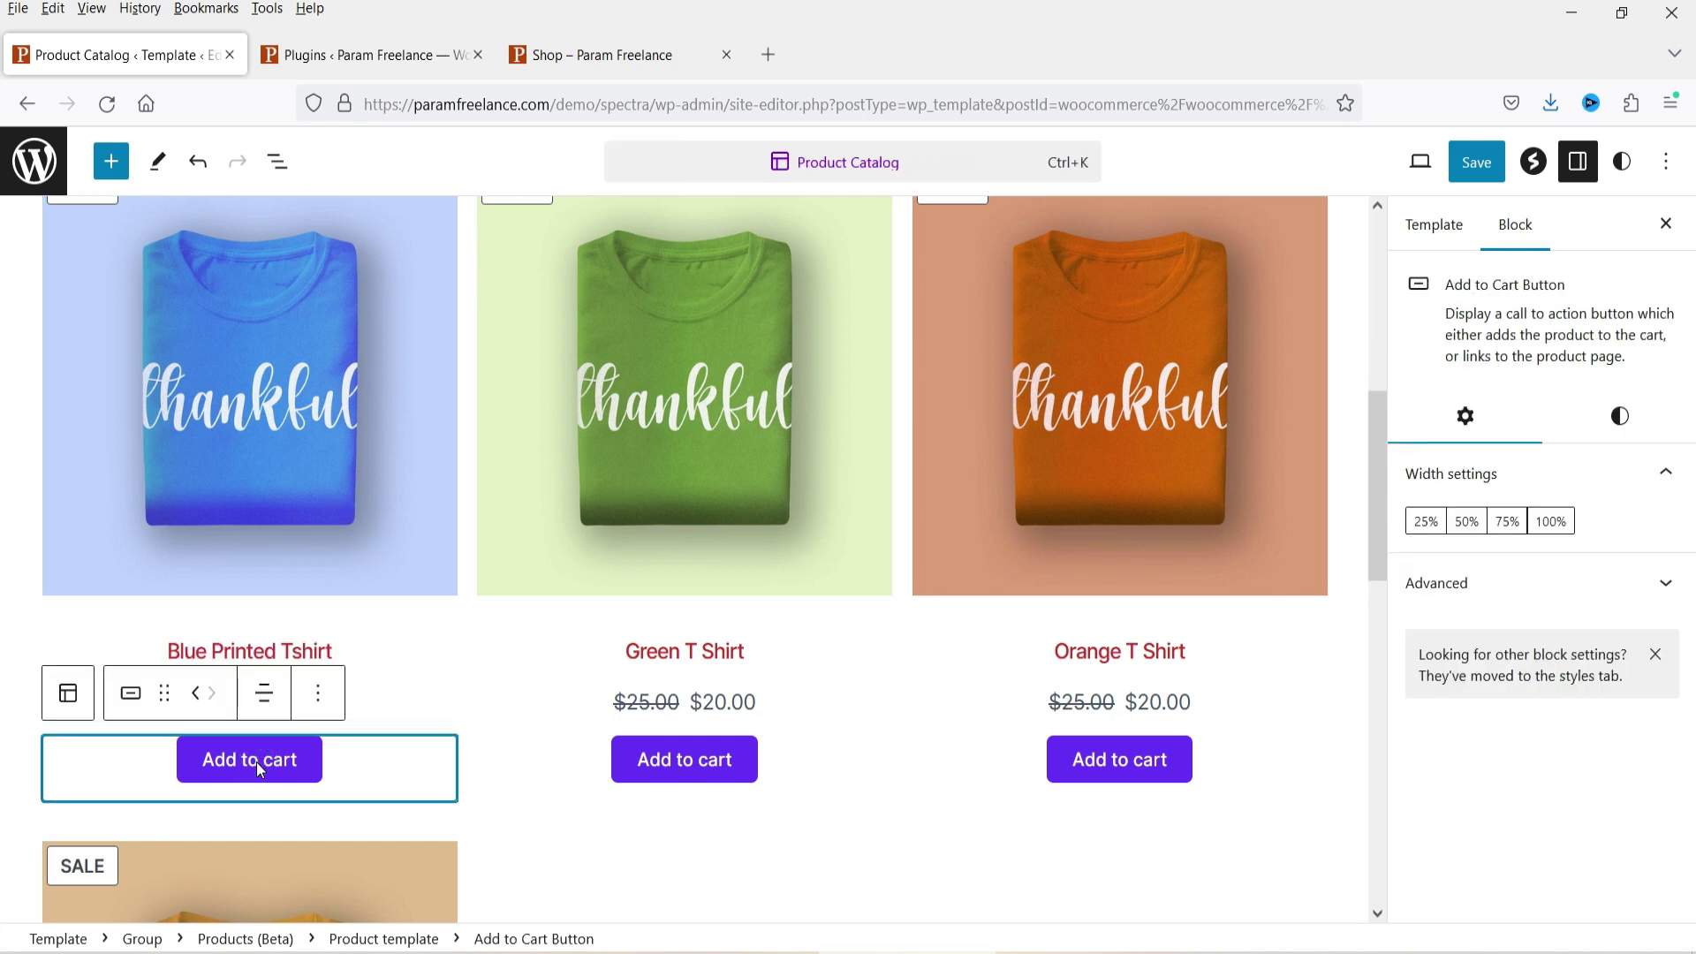
left_click(1619, 415)
left_click(1608, 530)
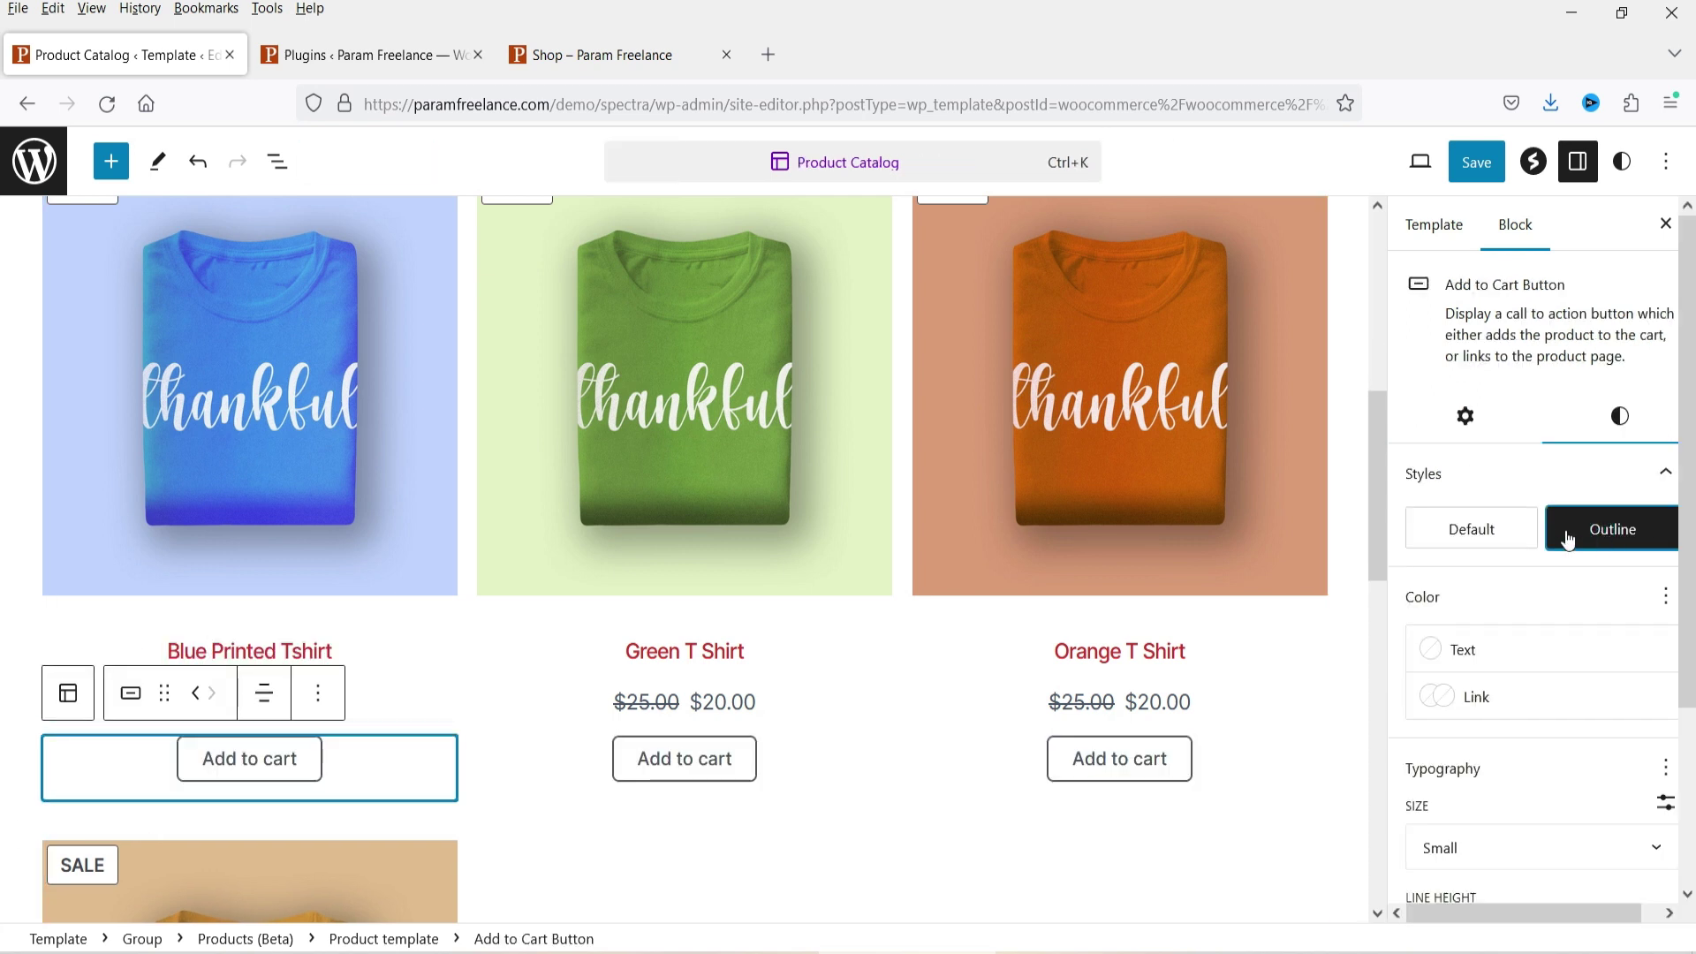
left_click(1499, 530)
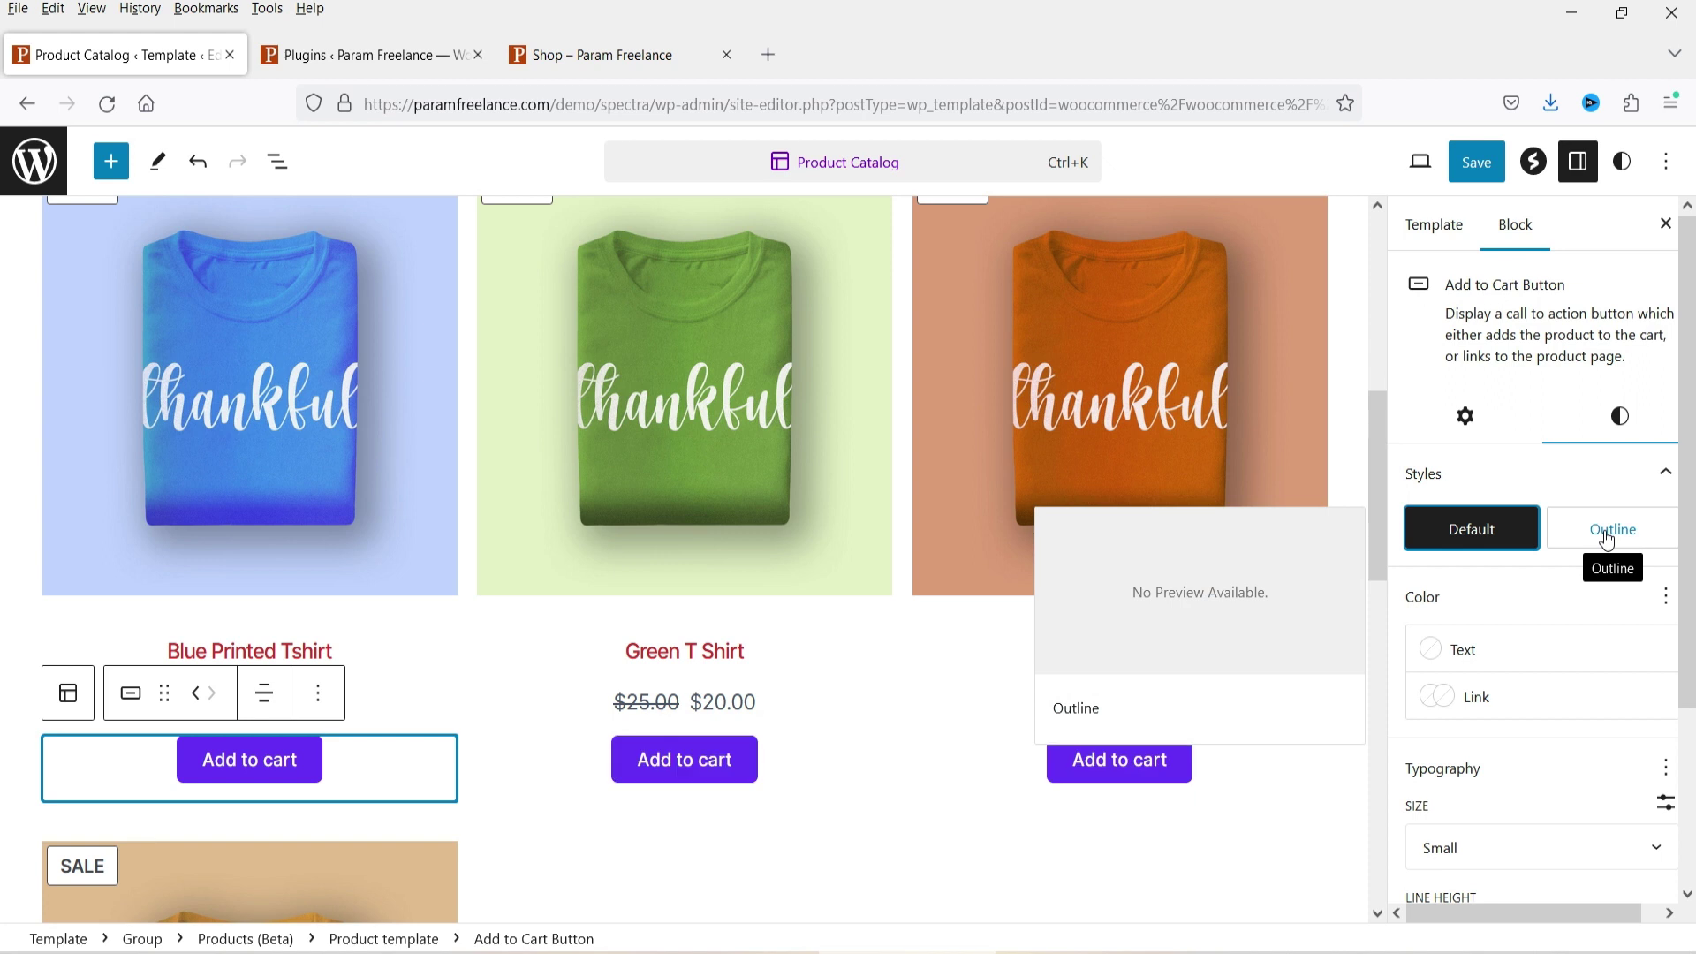
scroll(1340, 810, "down", 7)
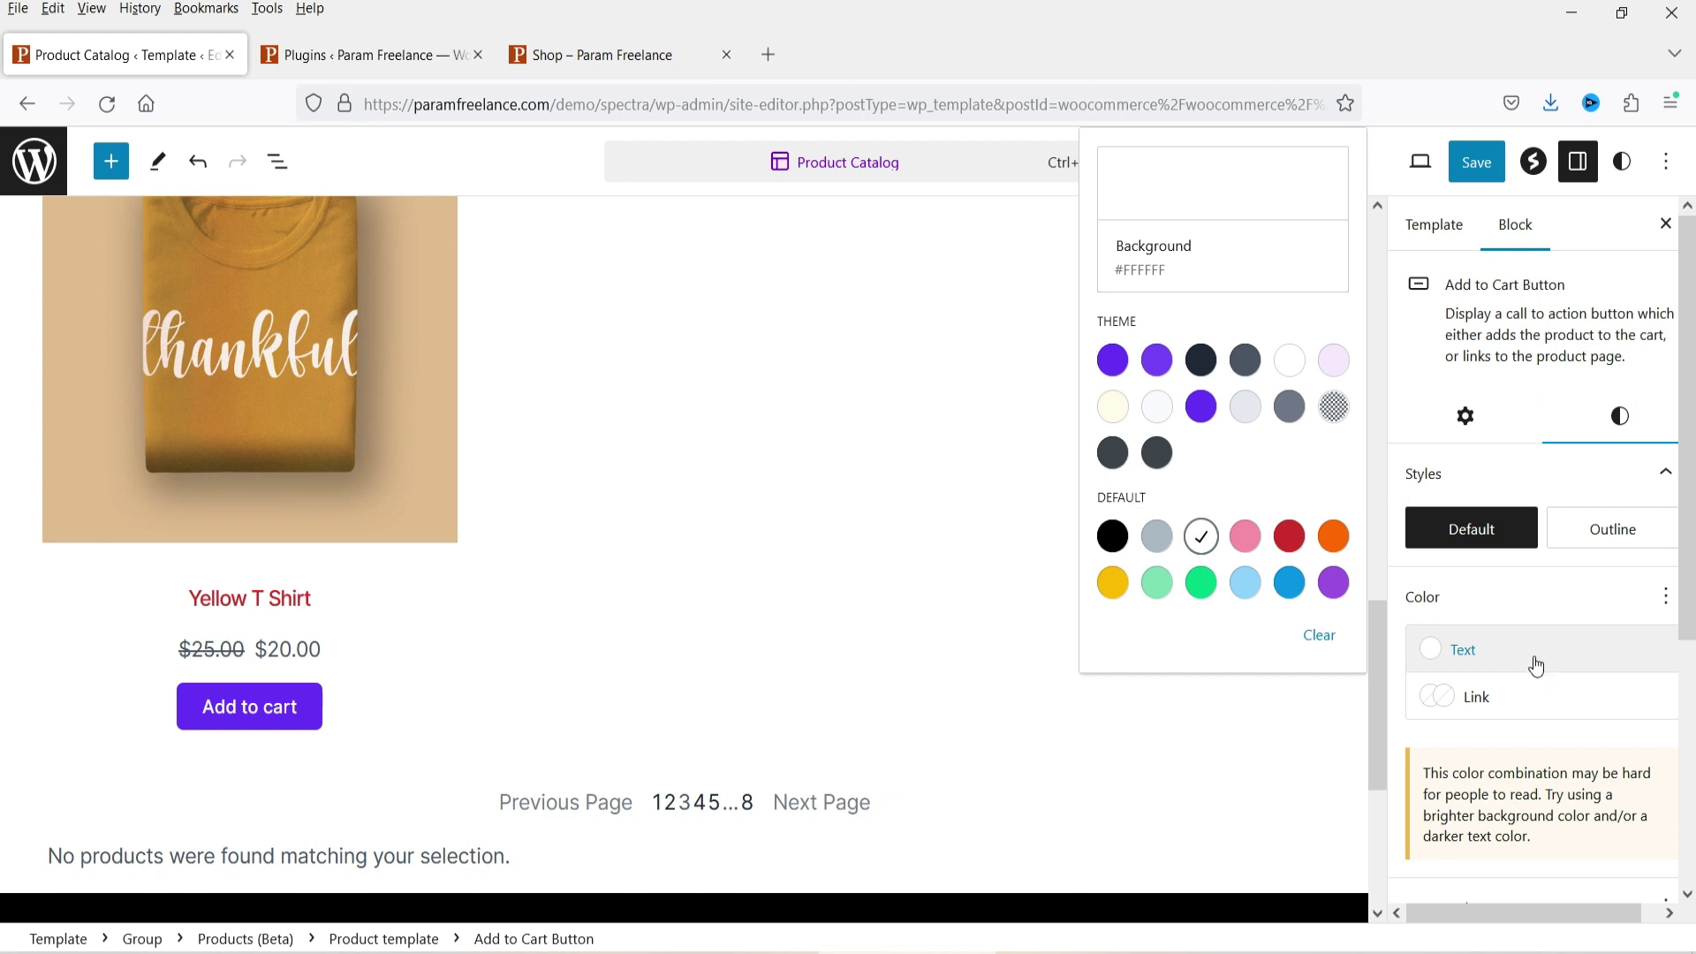
scroll(1534, 656, "down", 4)
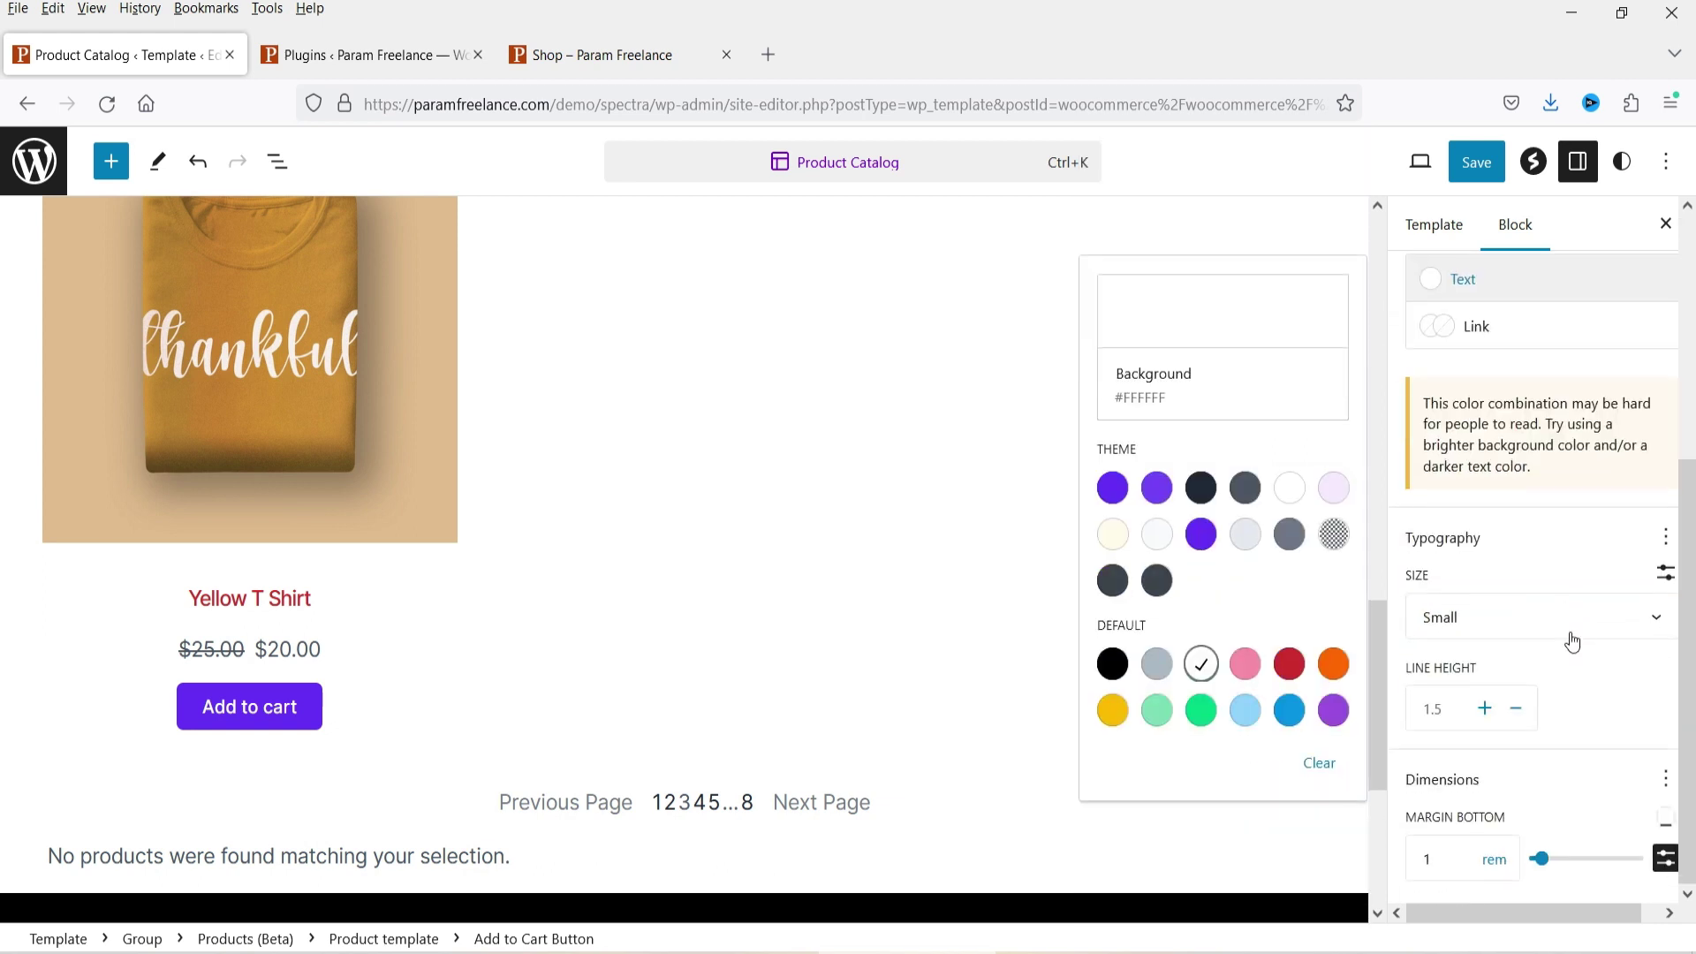
left_click(1484, 708)
scroll(871, 618, "up", 10)
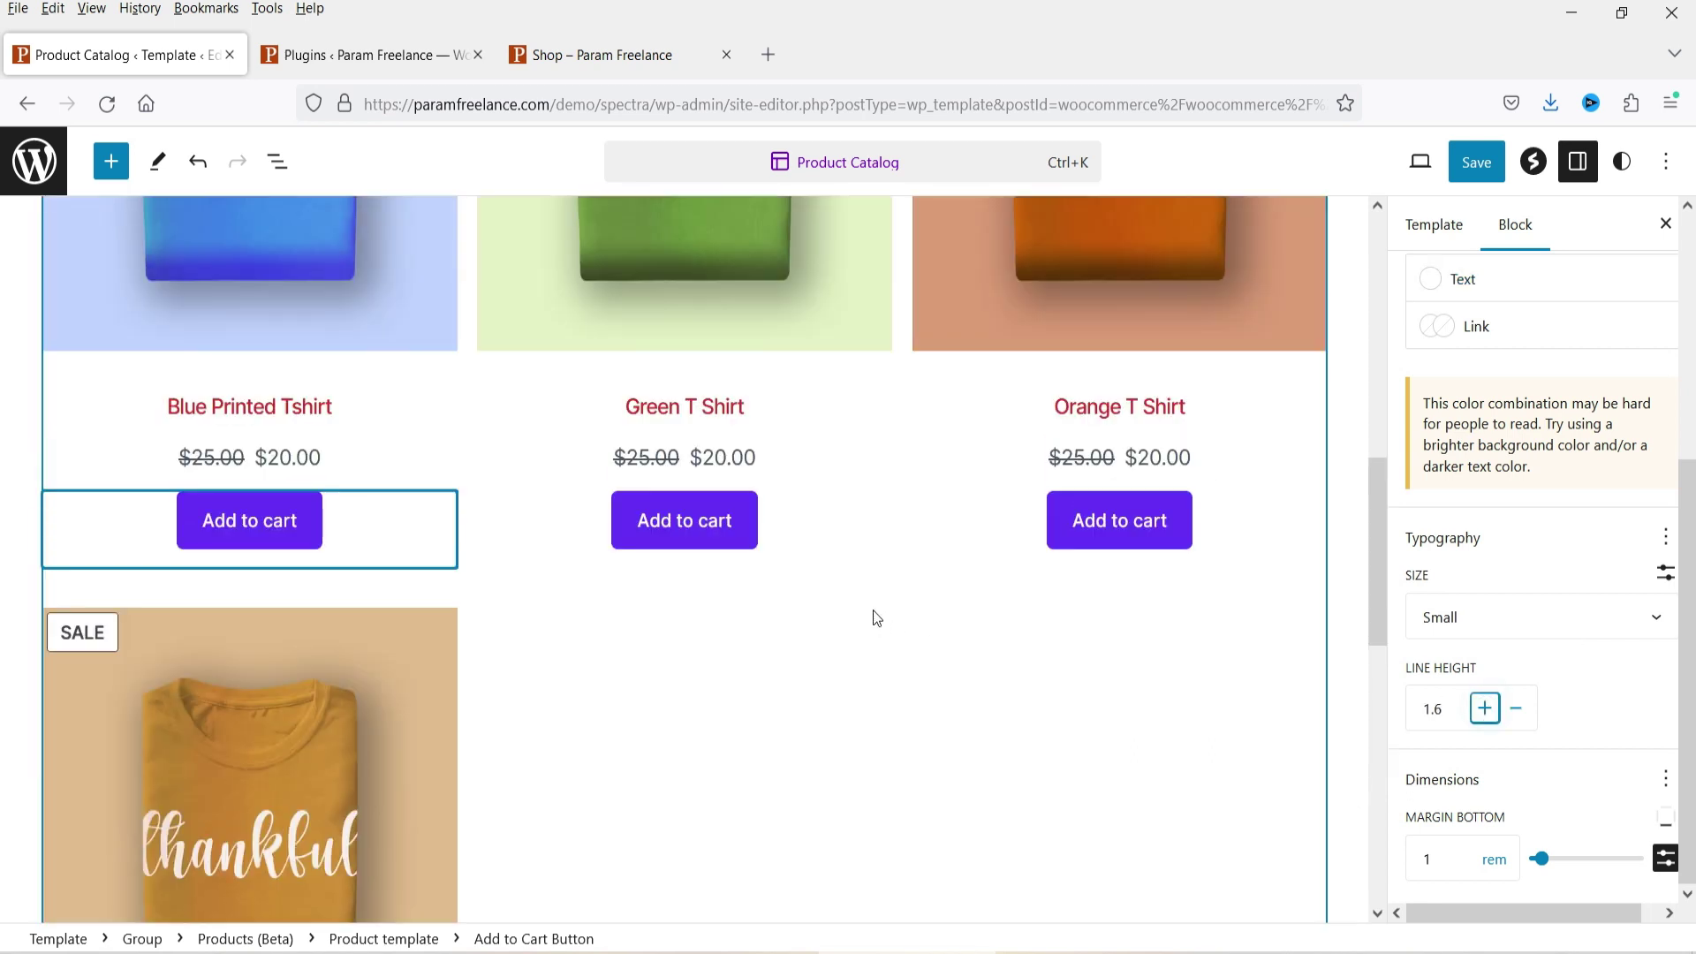
Select the template's main Group container from the List View outline.
left_click(277, 168)
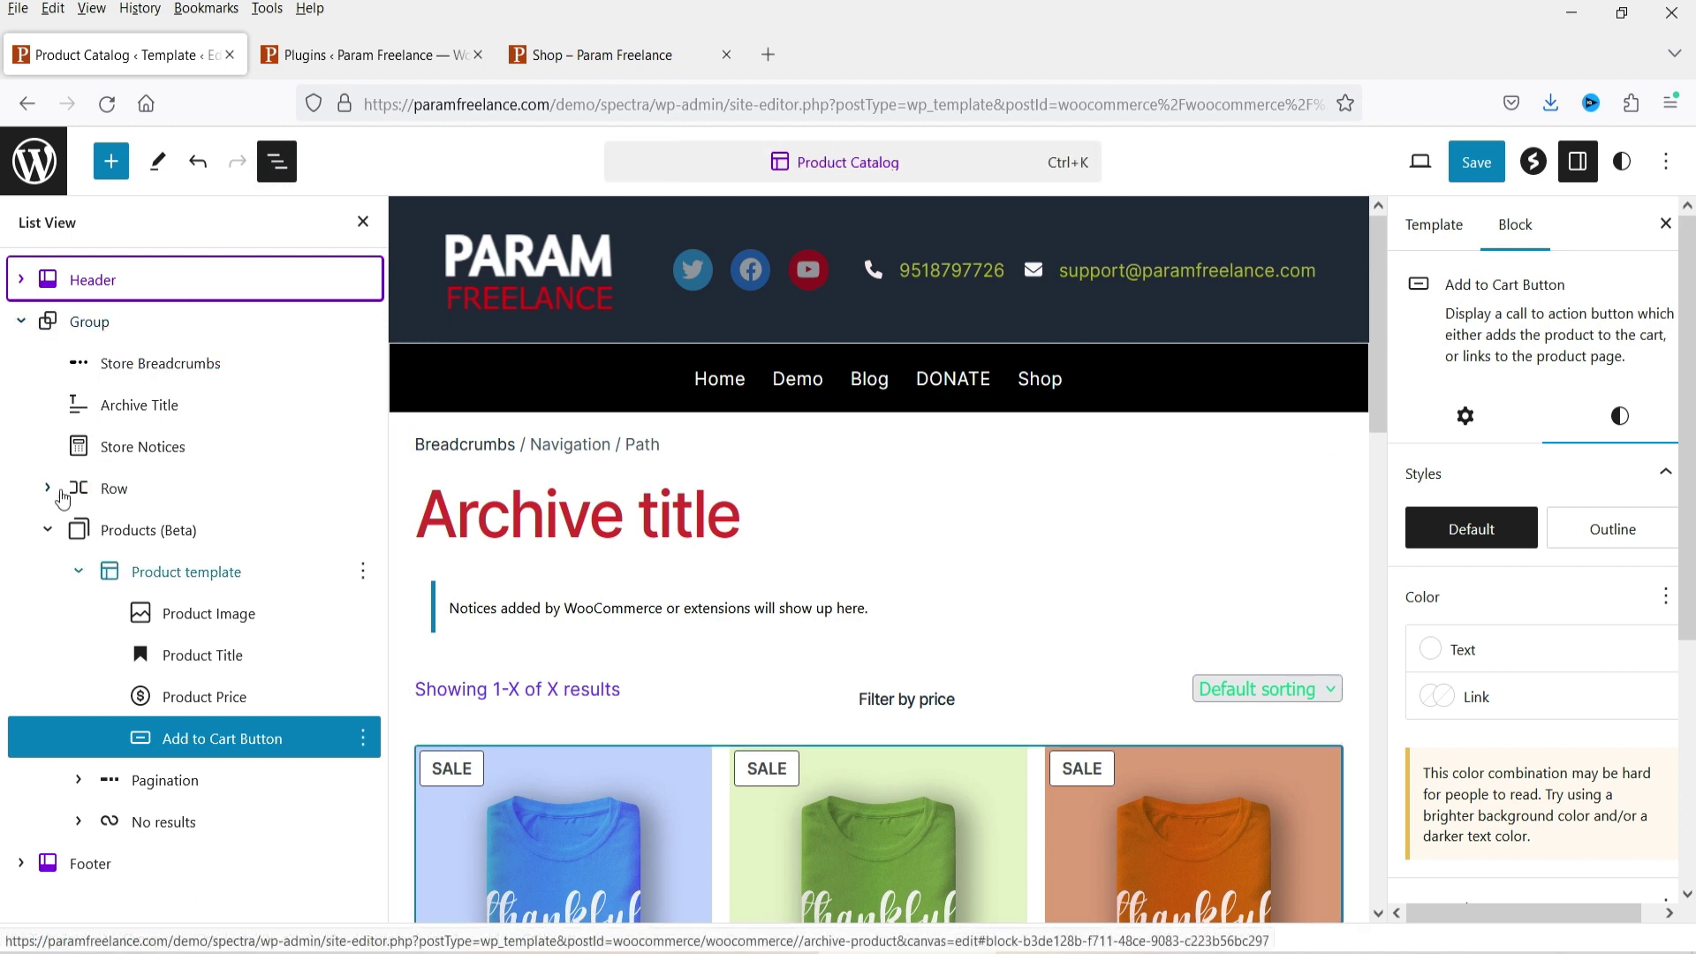
left_click(21, 323)
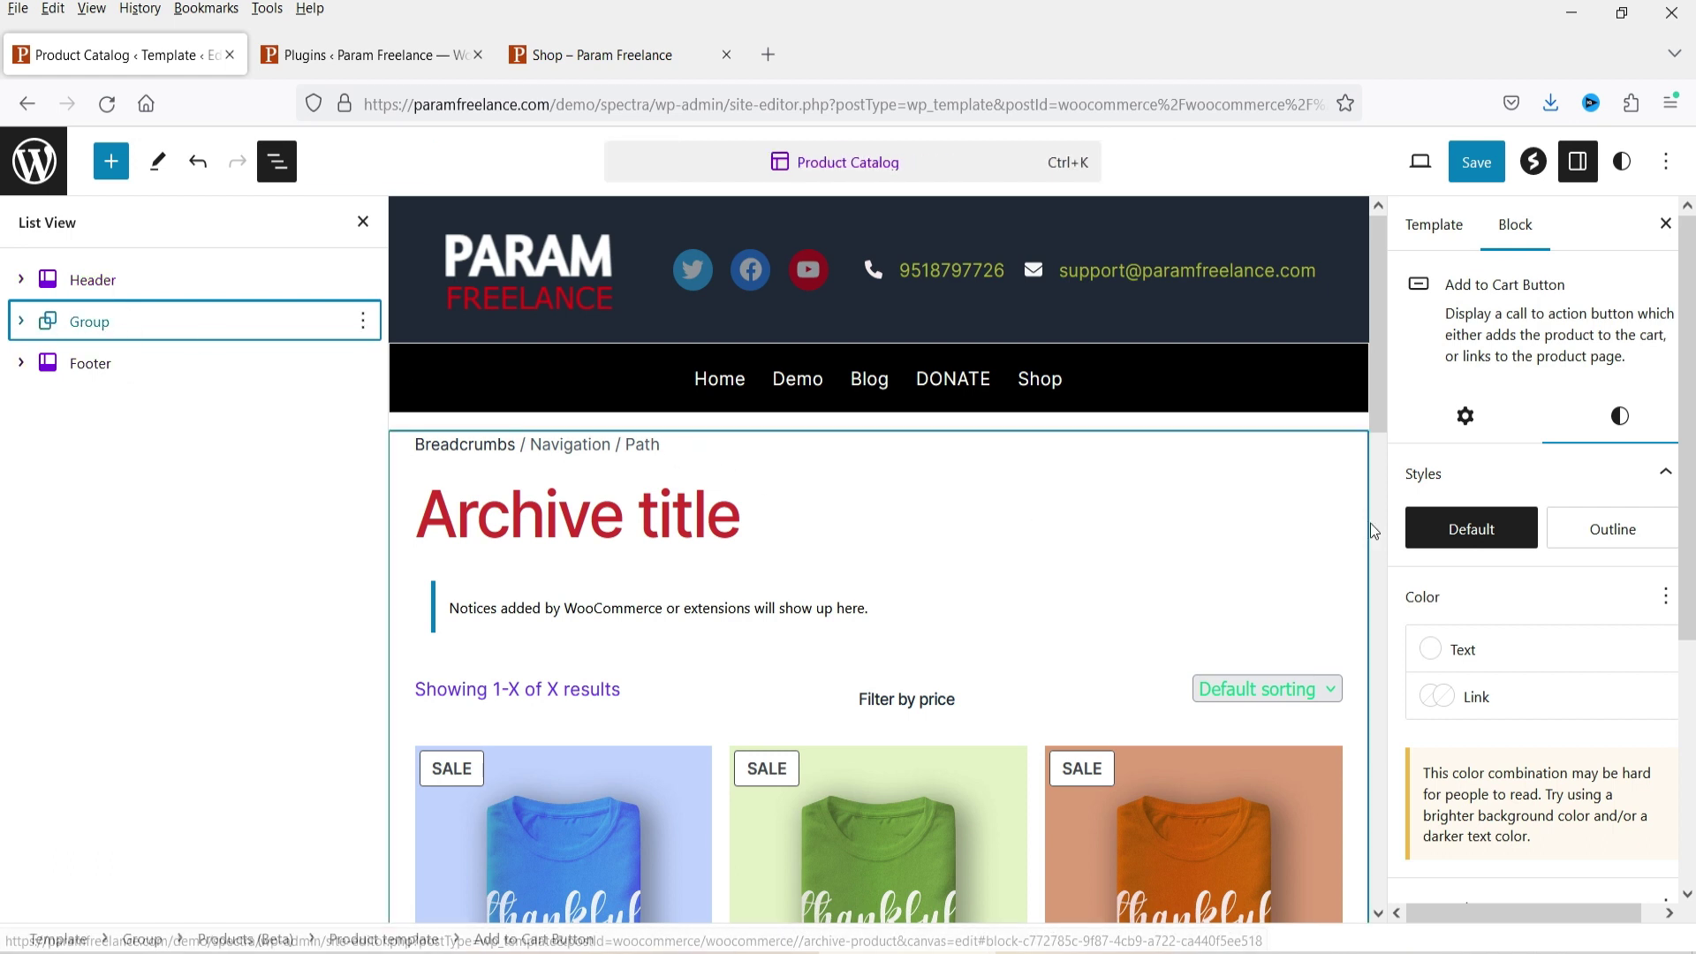
left_click(22, 323)
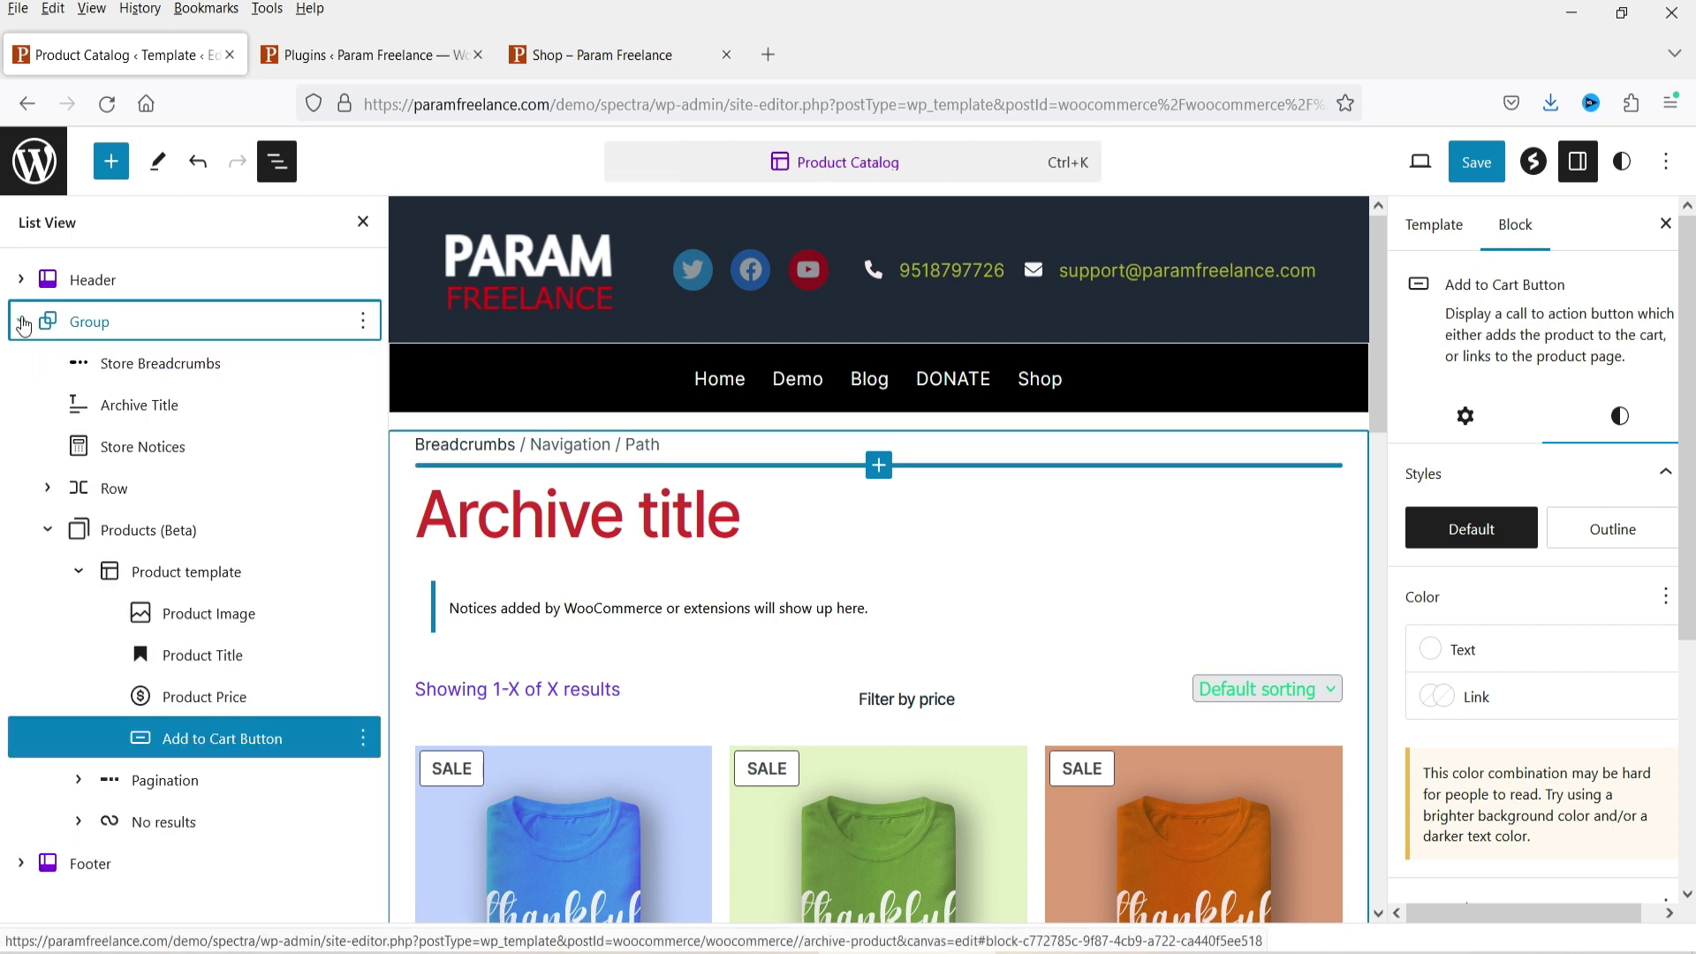
left_click(171, 369)
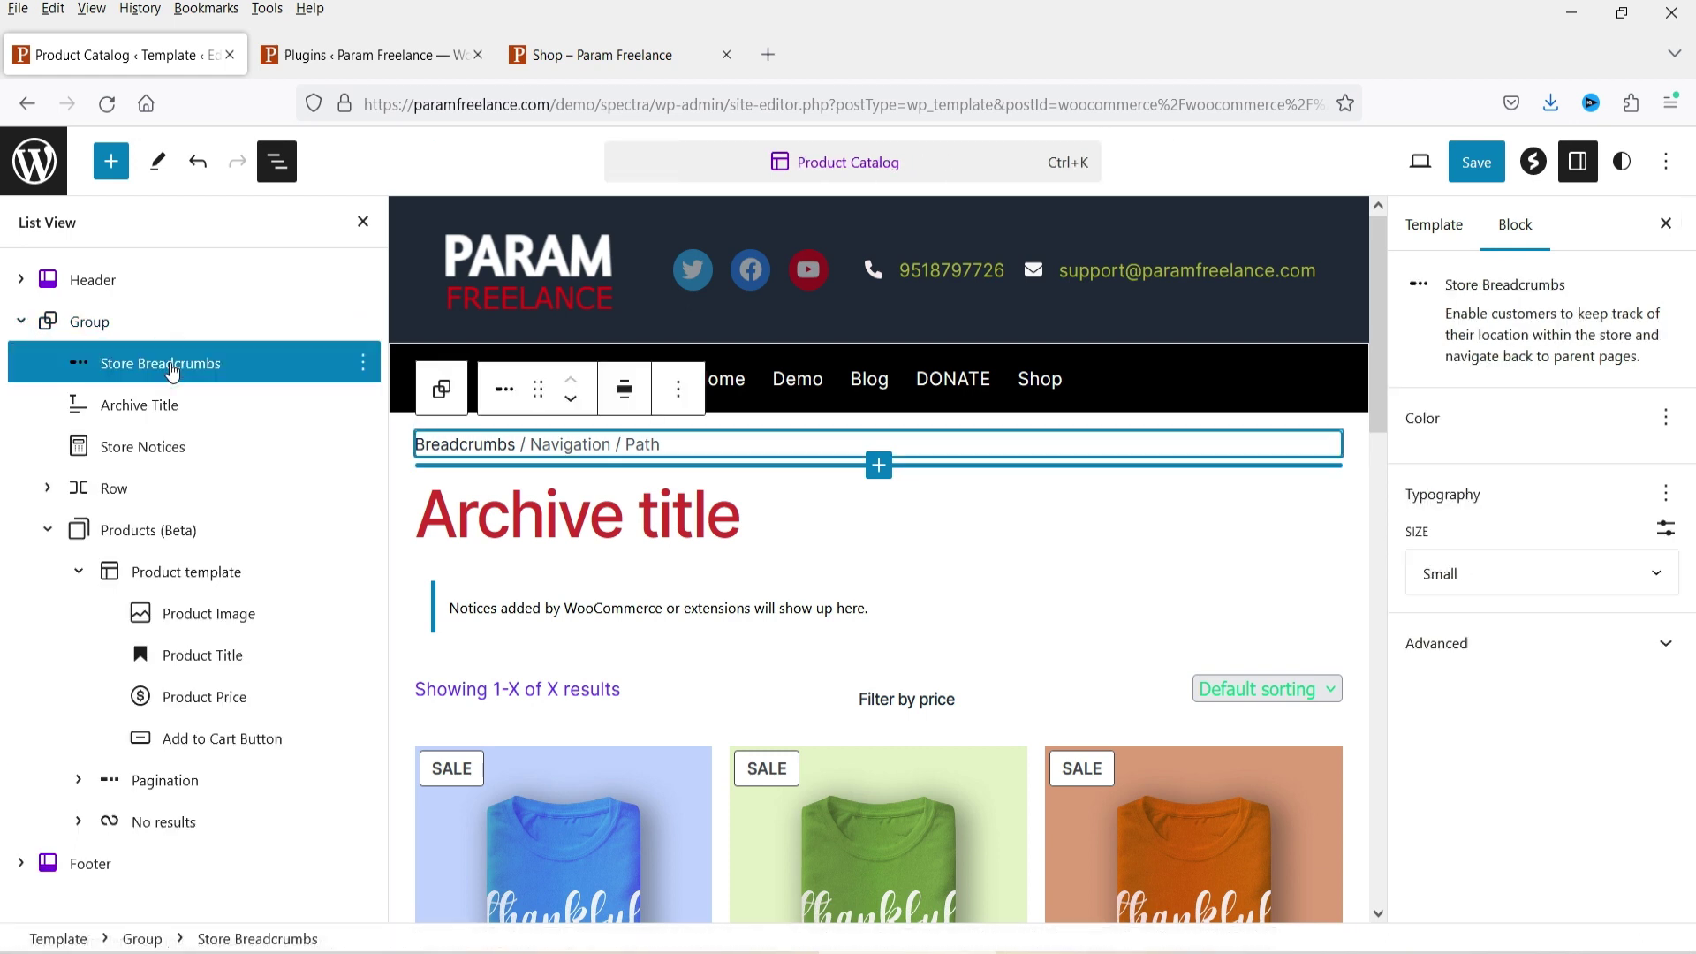
left_click(80, 325)
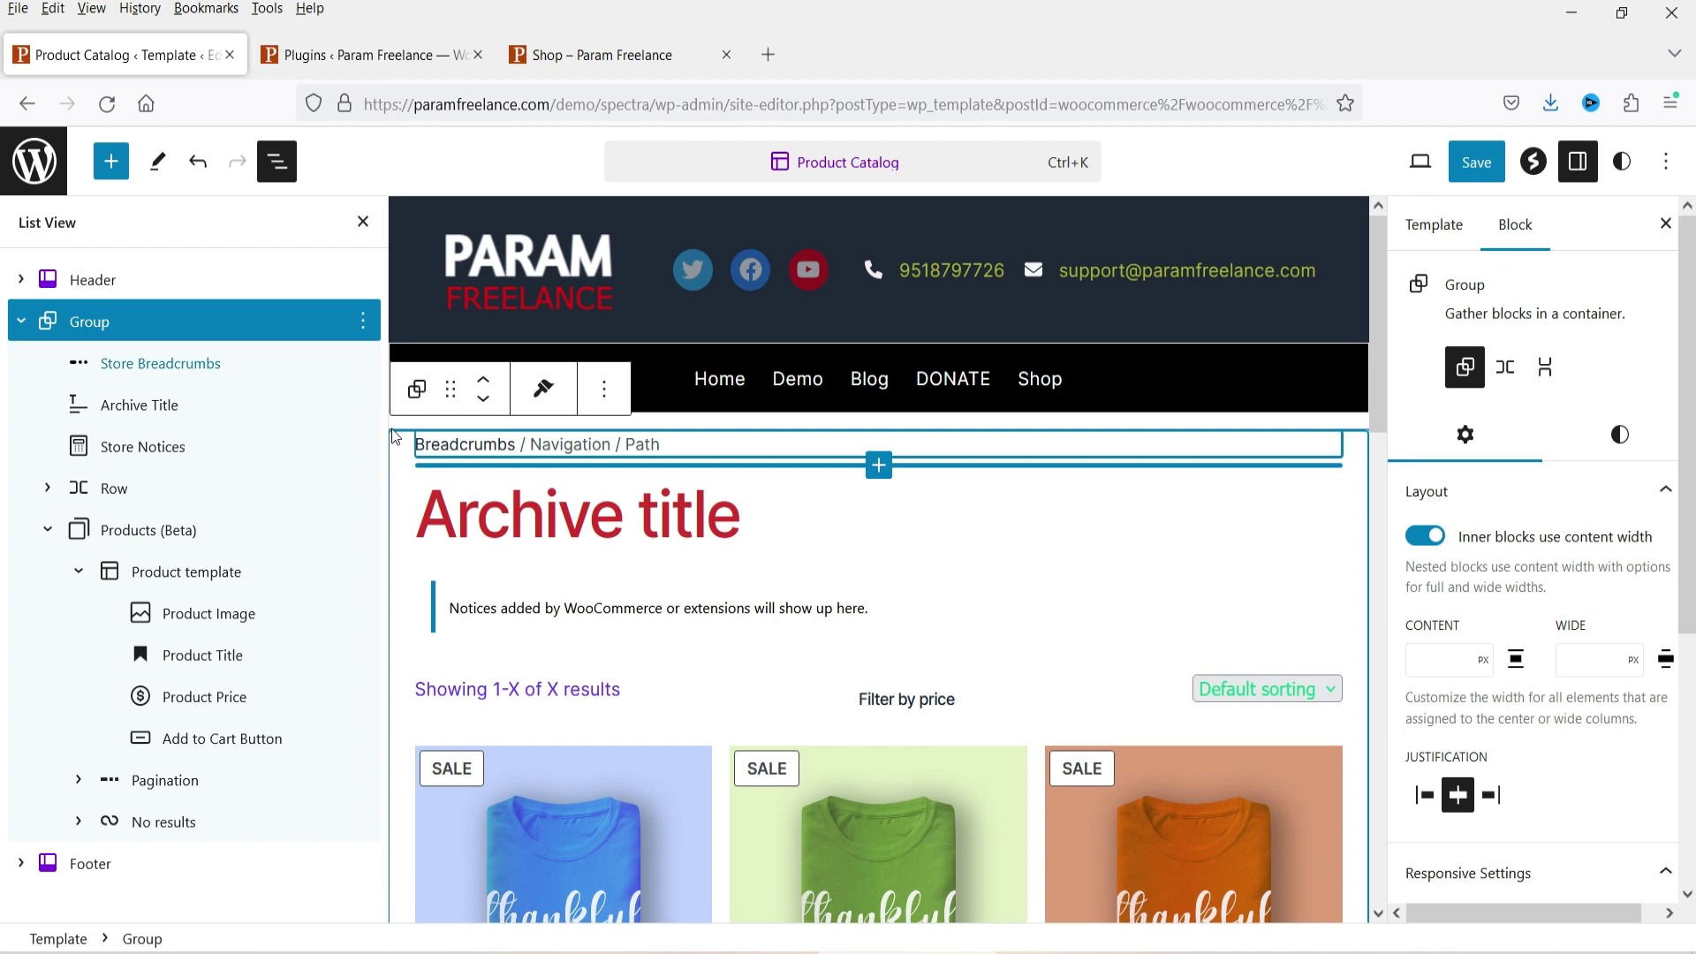
left_click(22, 325)
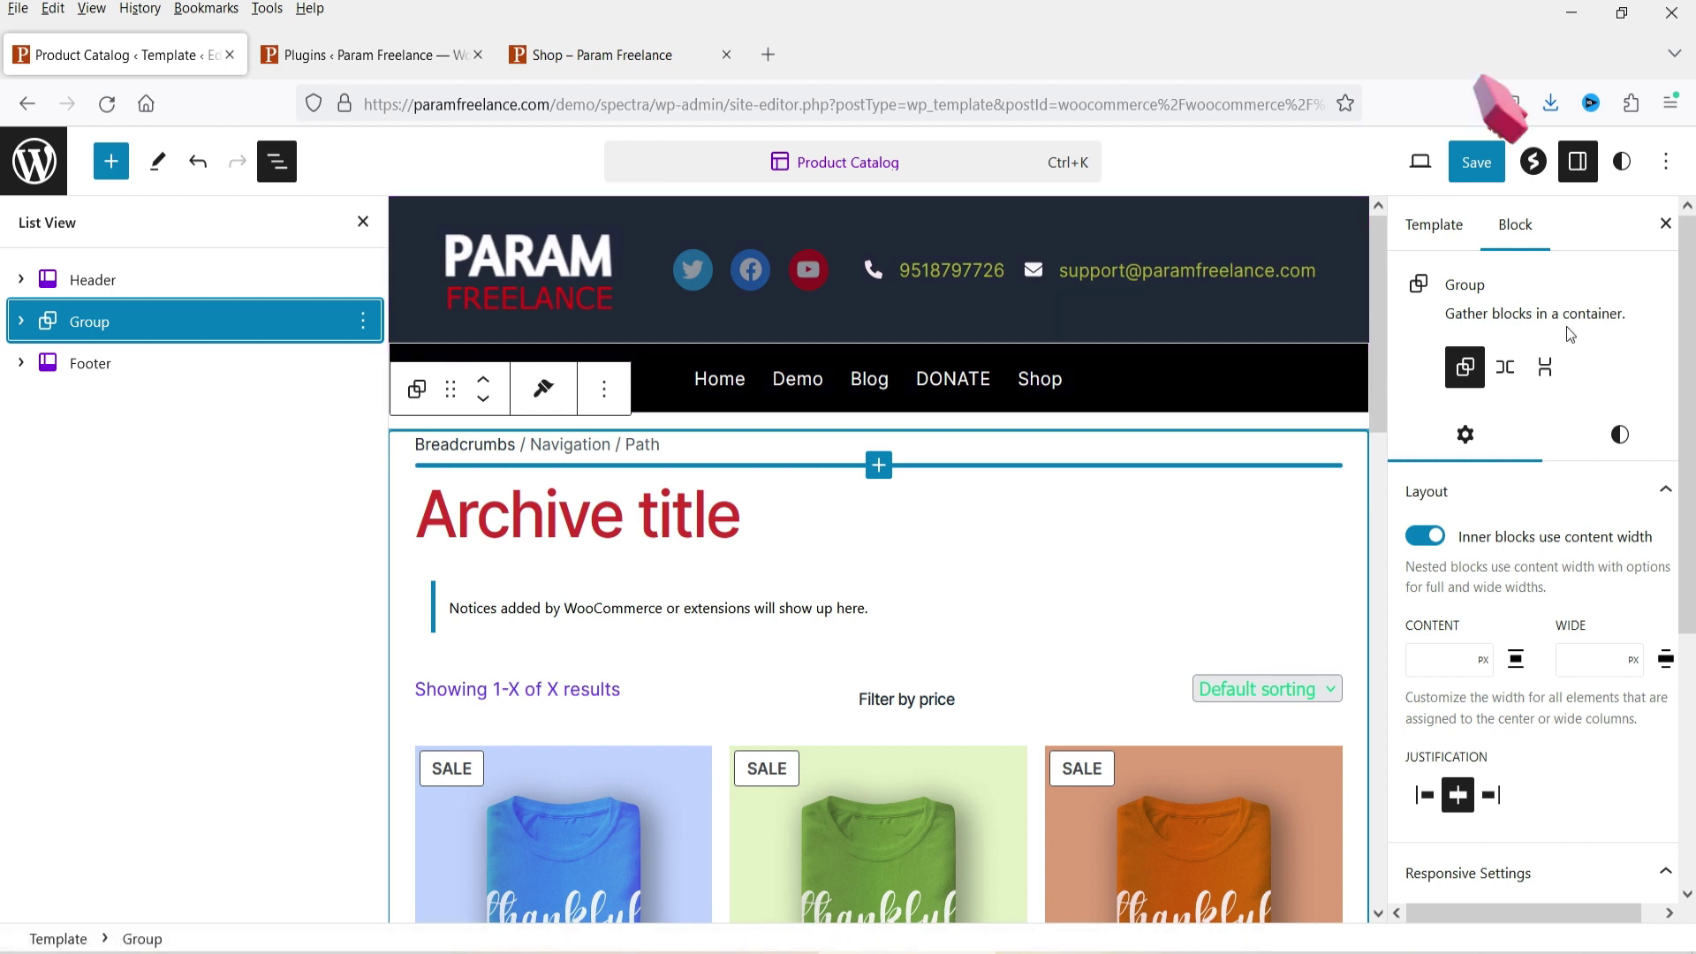
Give the main Group a pale cream Quaternary (#FFFBEB) background.
left_click(1625, 438)
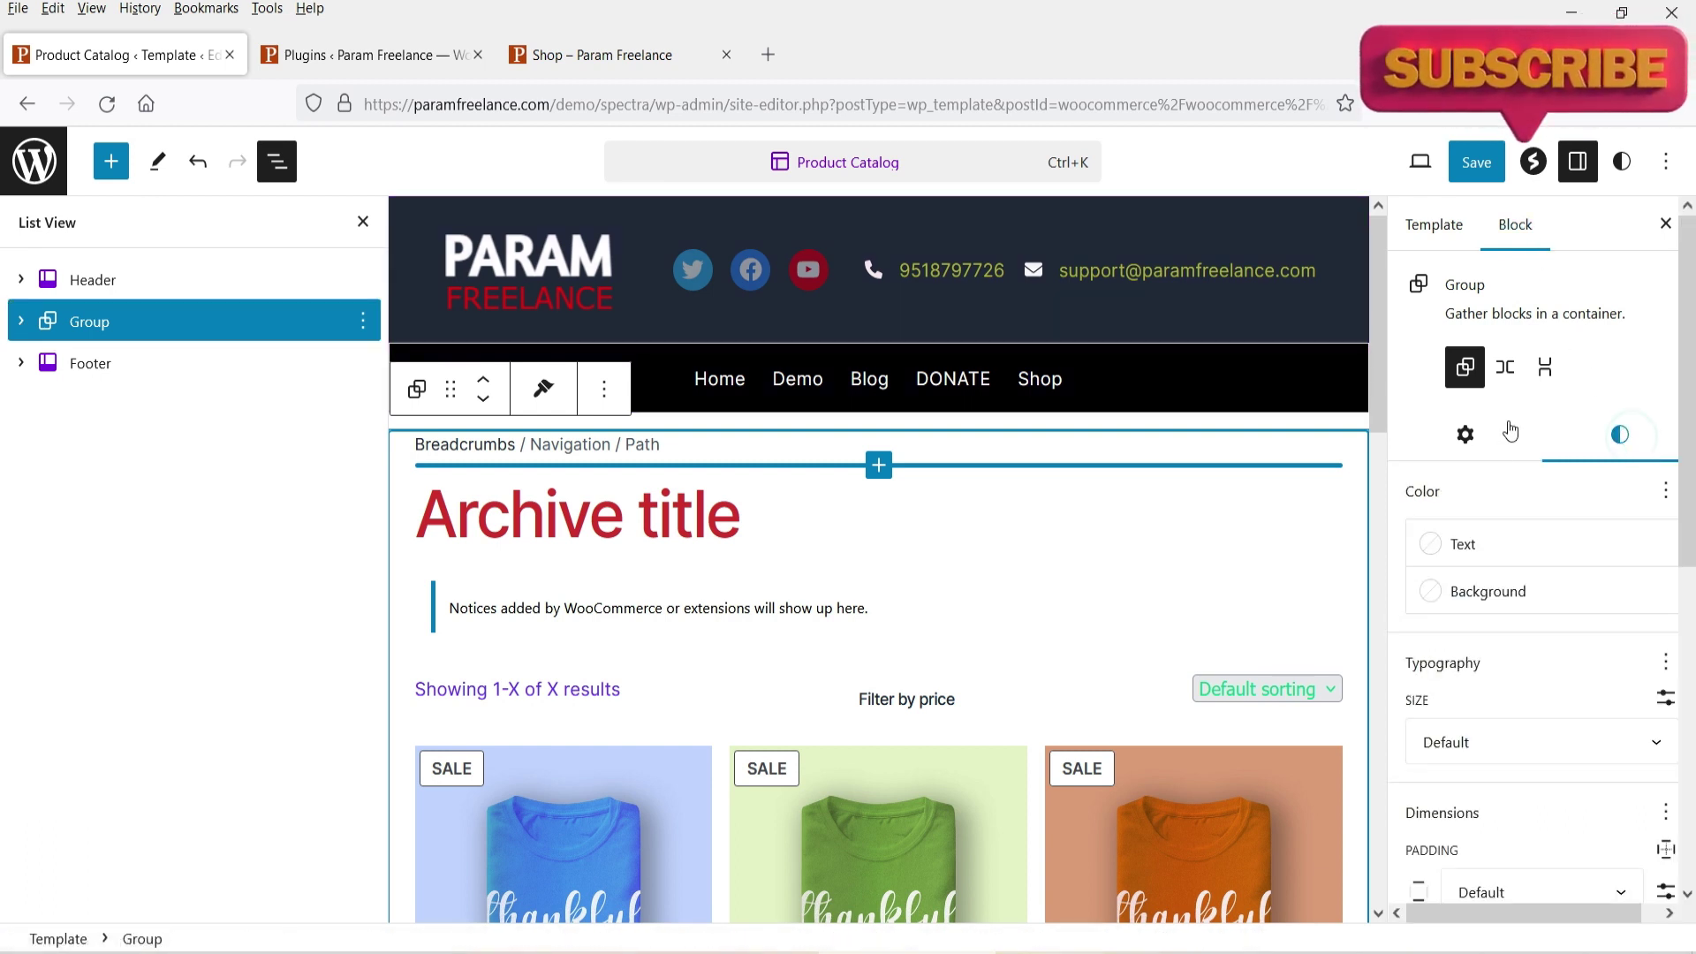
left_click(1449, 589)
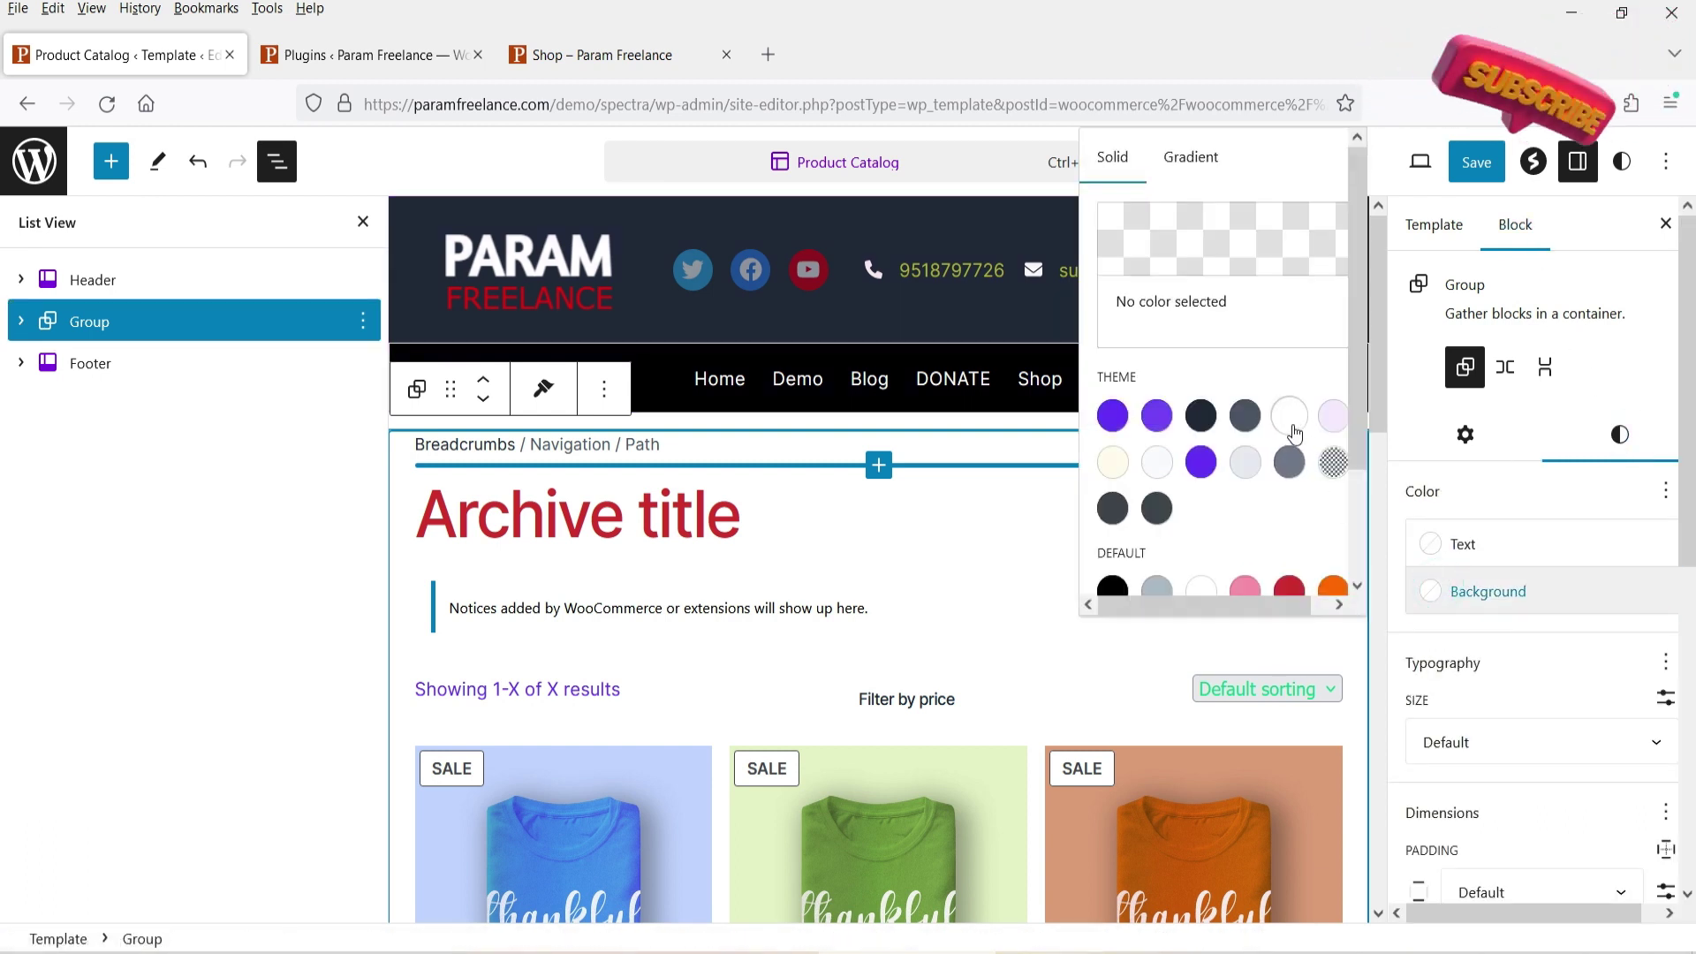
scroll(1236, 508, "down", 3)
left_click(1112, 328)
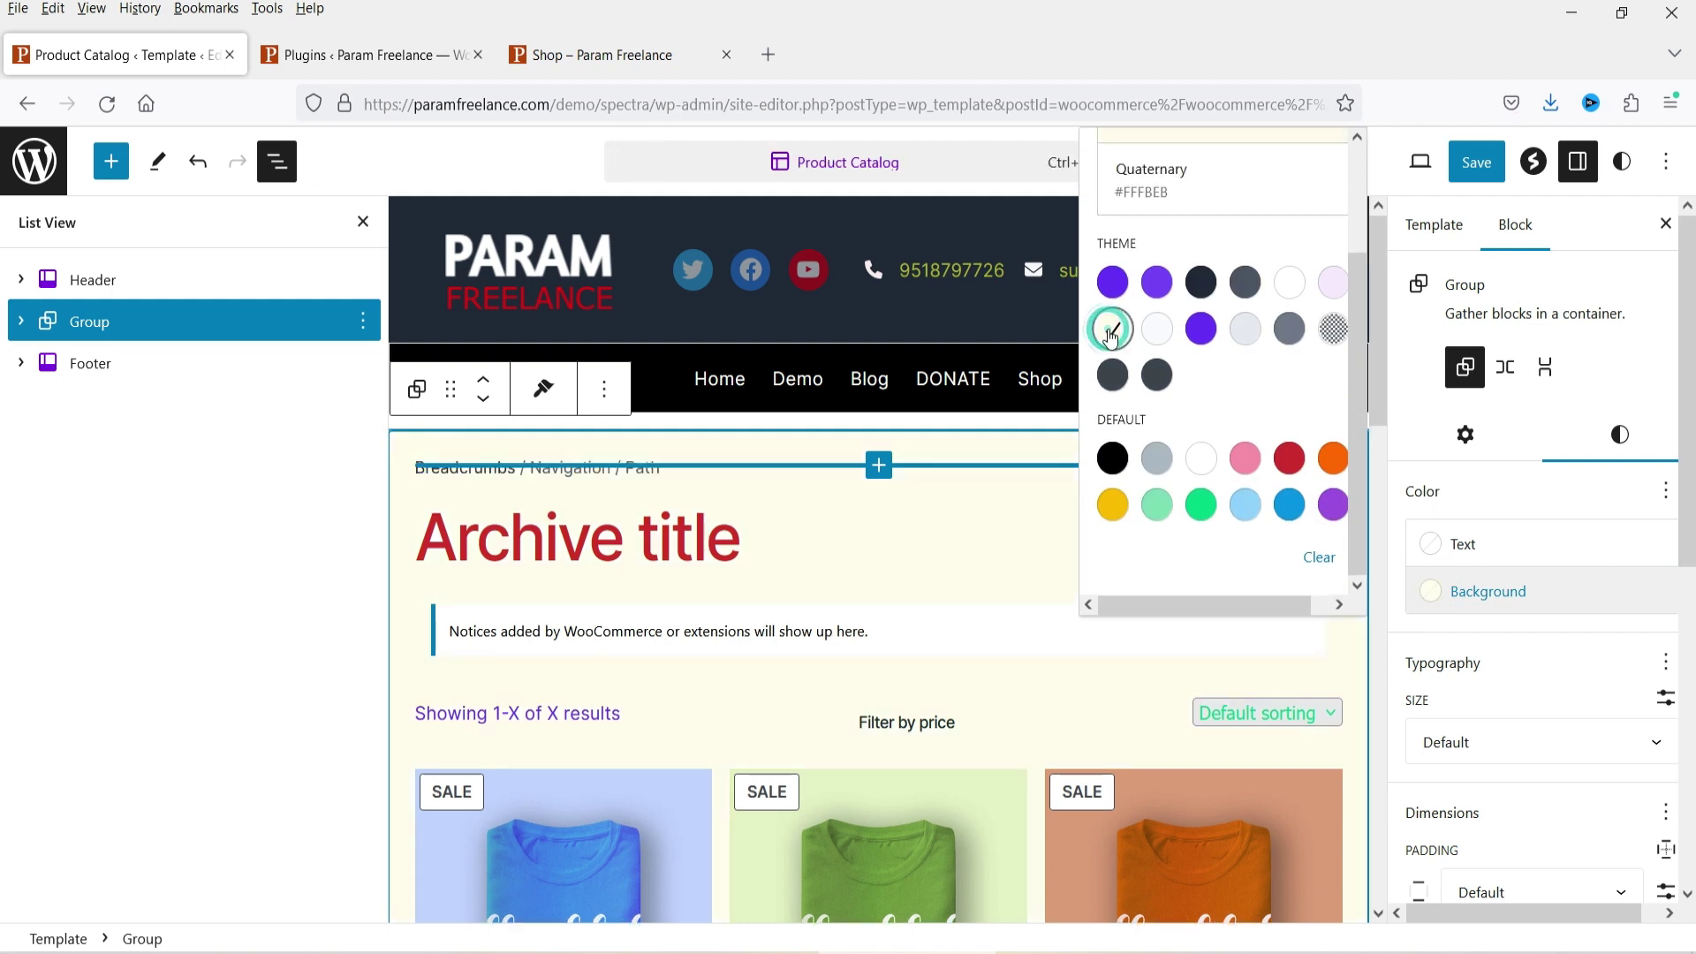
left_click(1666, 222)
scroll(1566, 431, "down", 10)
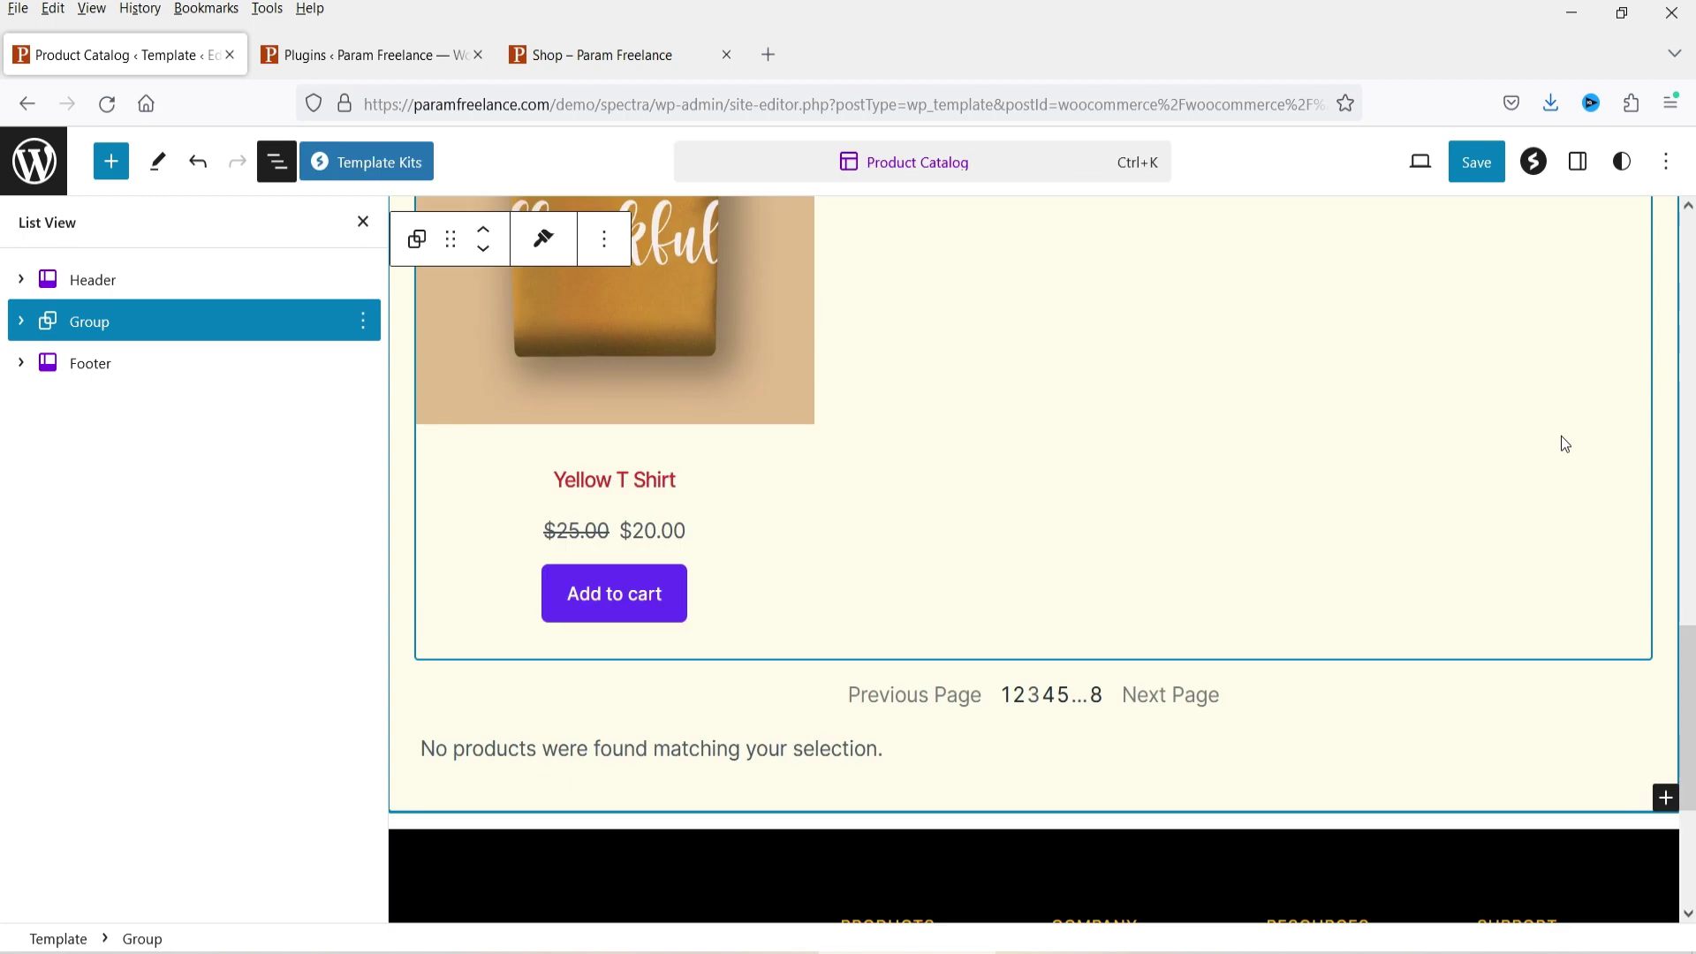
scroll(1561, 436, "up", 10)
Review the Group's style settings and expand the Group in List View.
left_click(1578, 162)
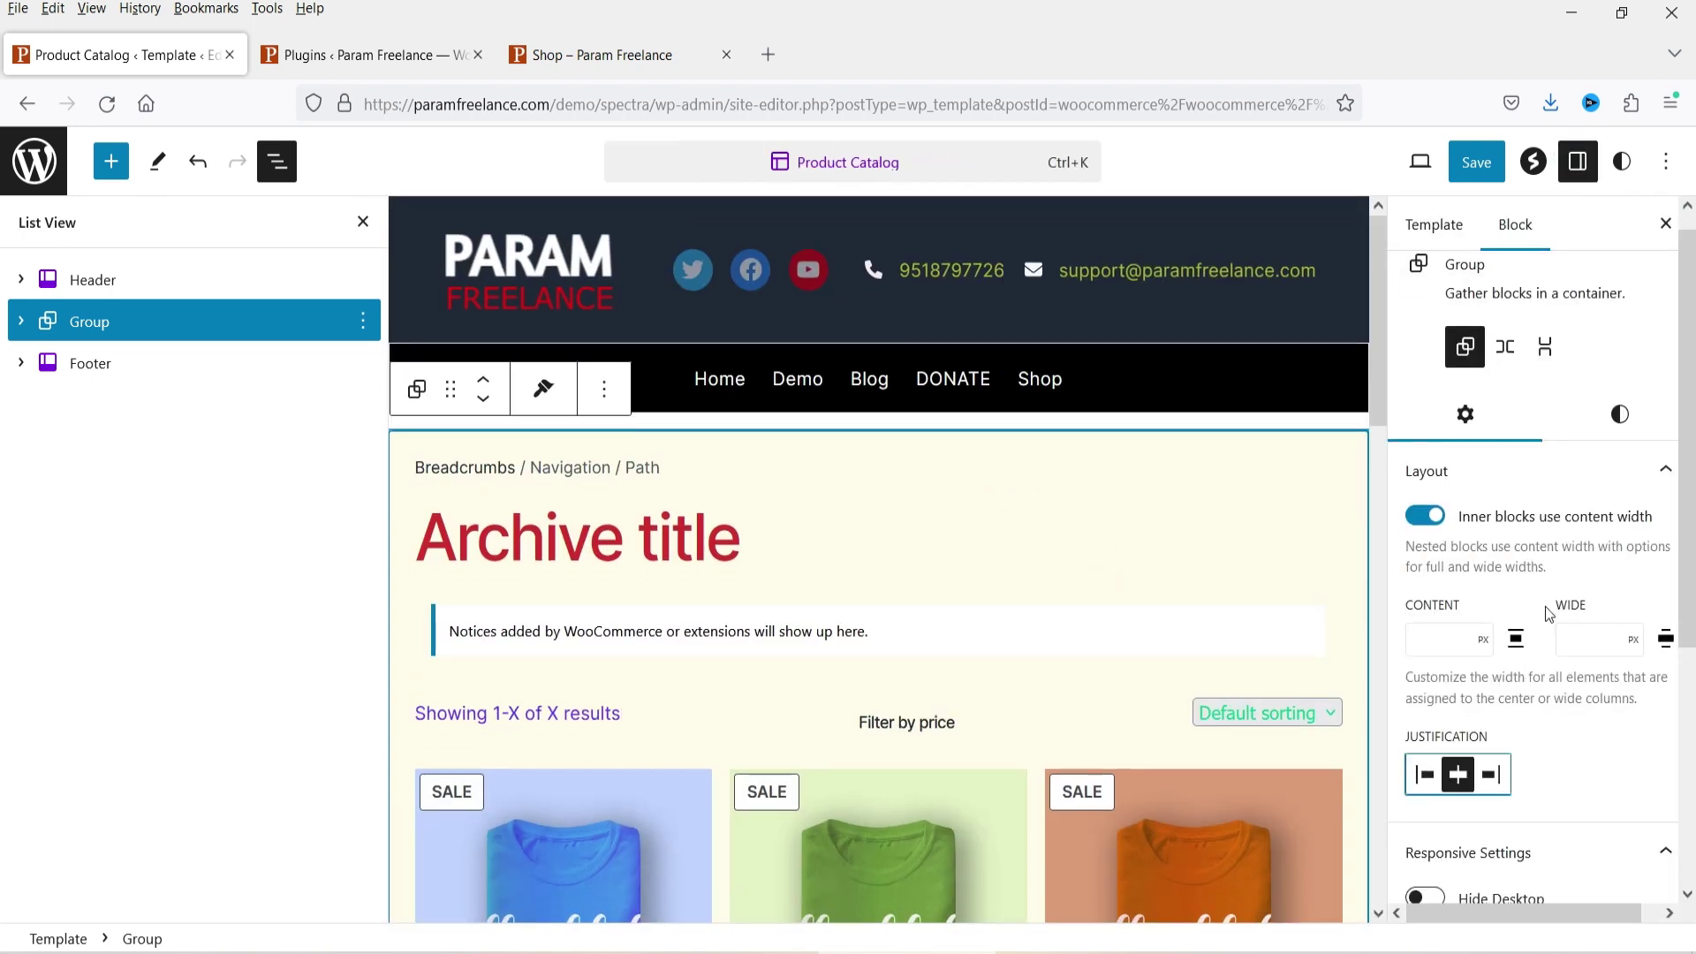
scroll(1456, 590, "down", 5)
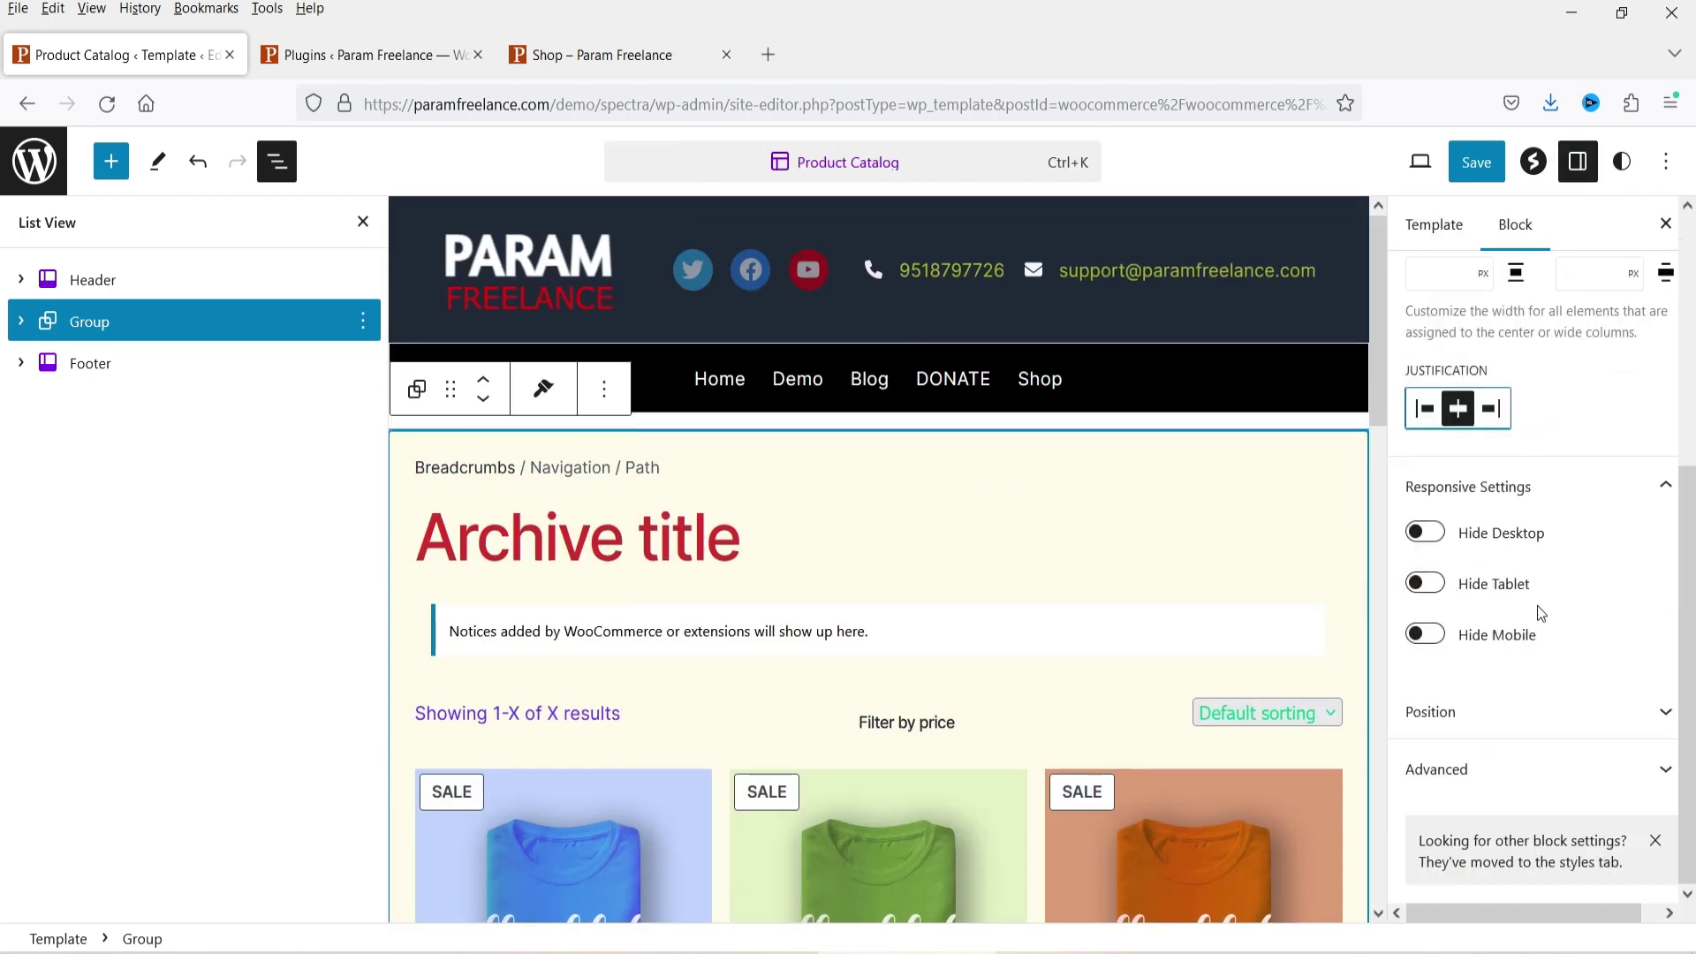
scroll(1535, 649, "up", 4)
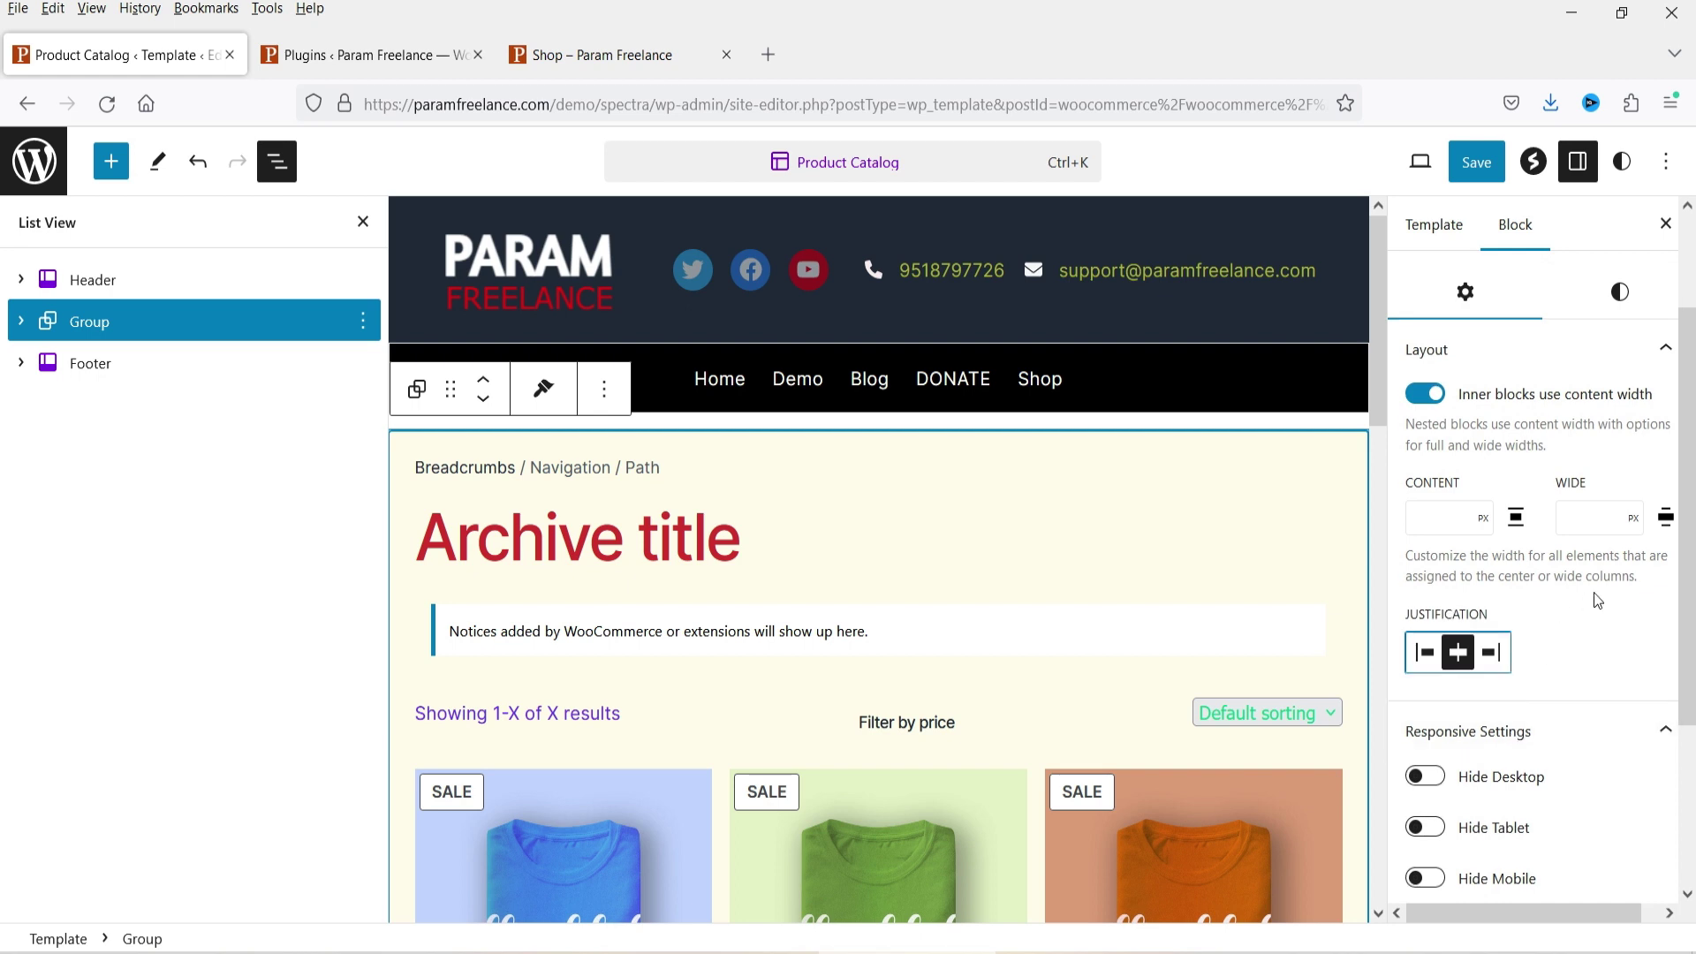
scroll(1595, 566, "up", 1)
left_click(1620, 434)
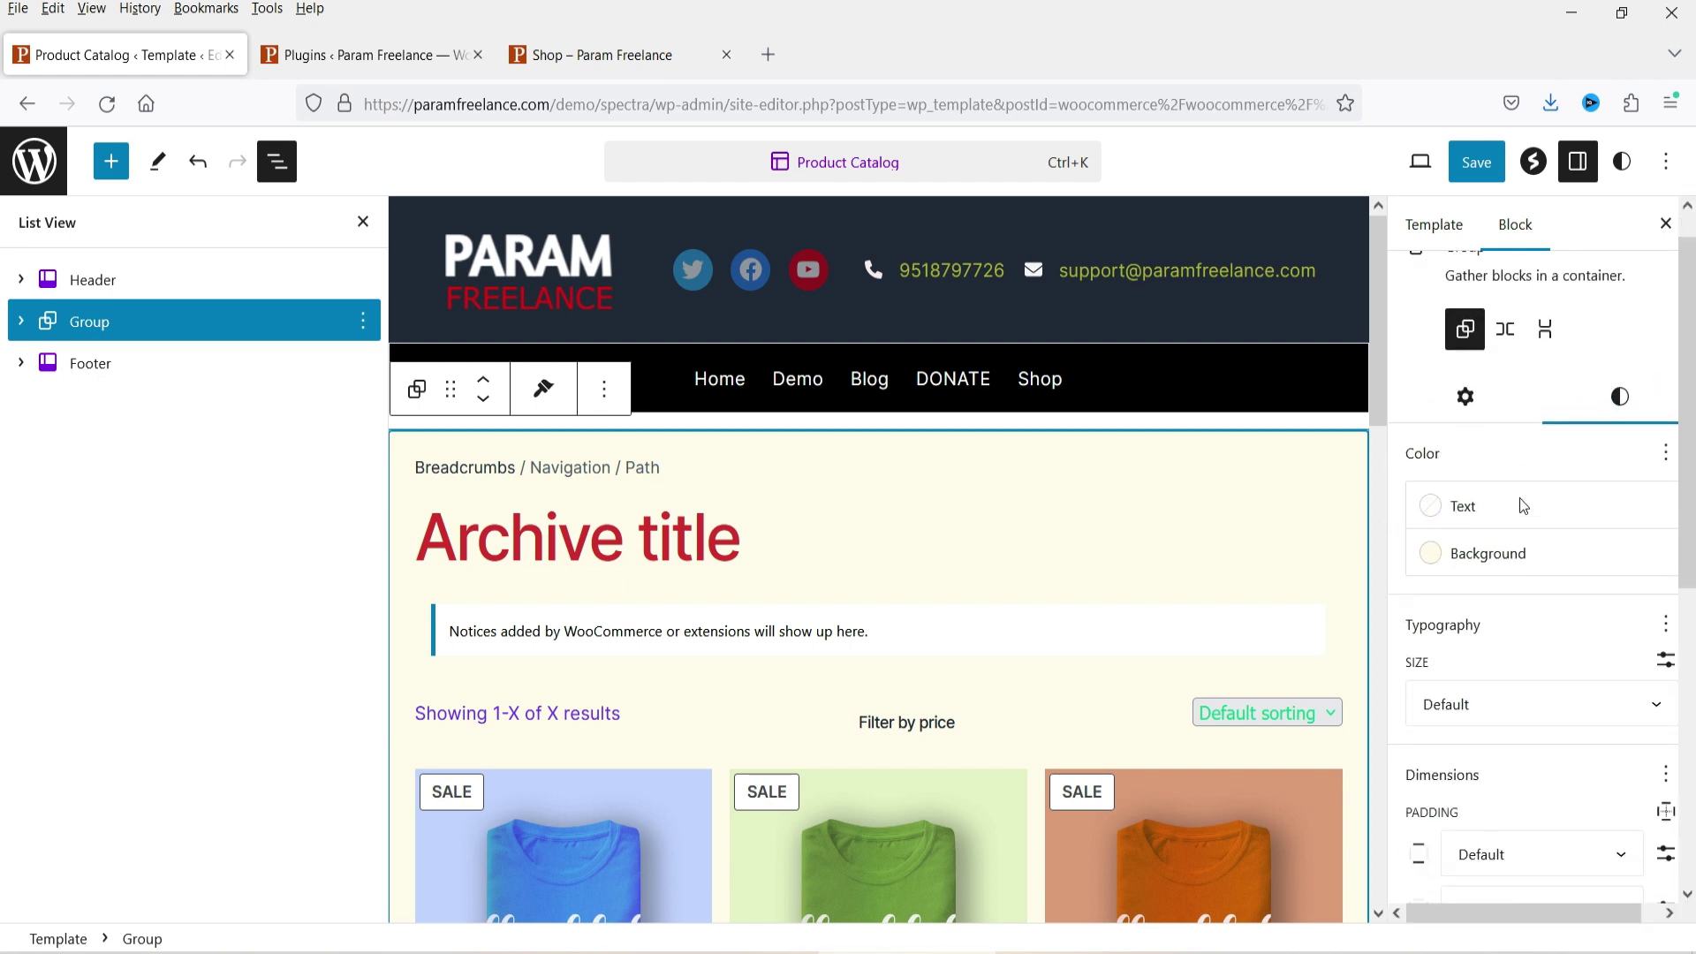
scroll(1519, 504, "down", 3)
scroll(1519, 504, "down", 2)
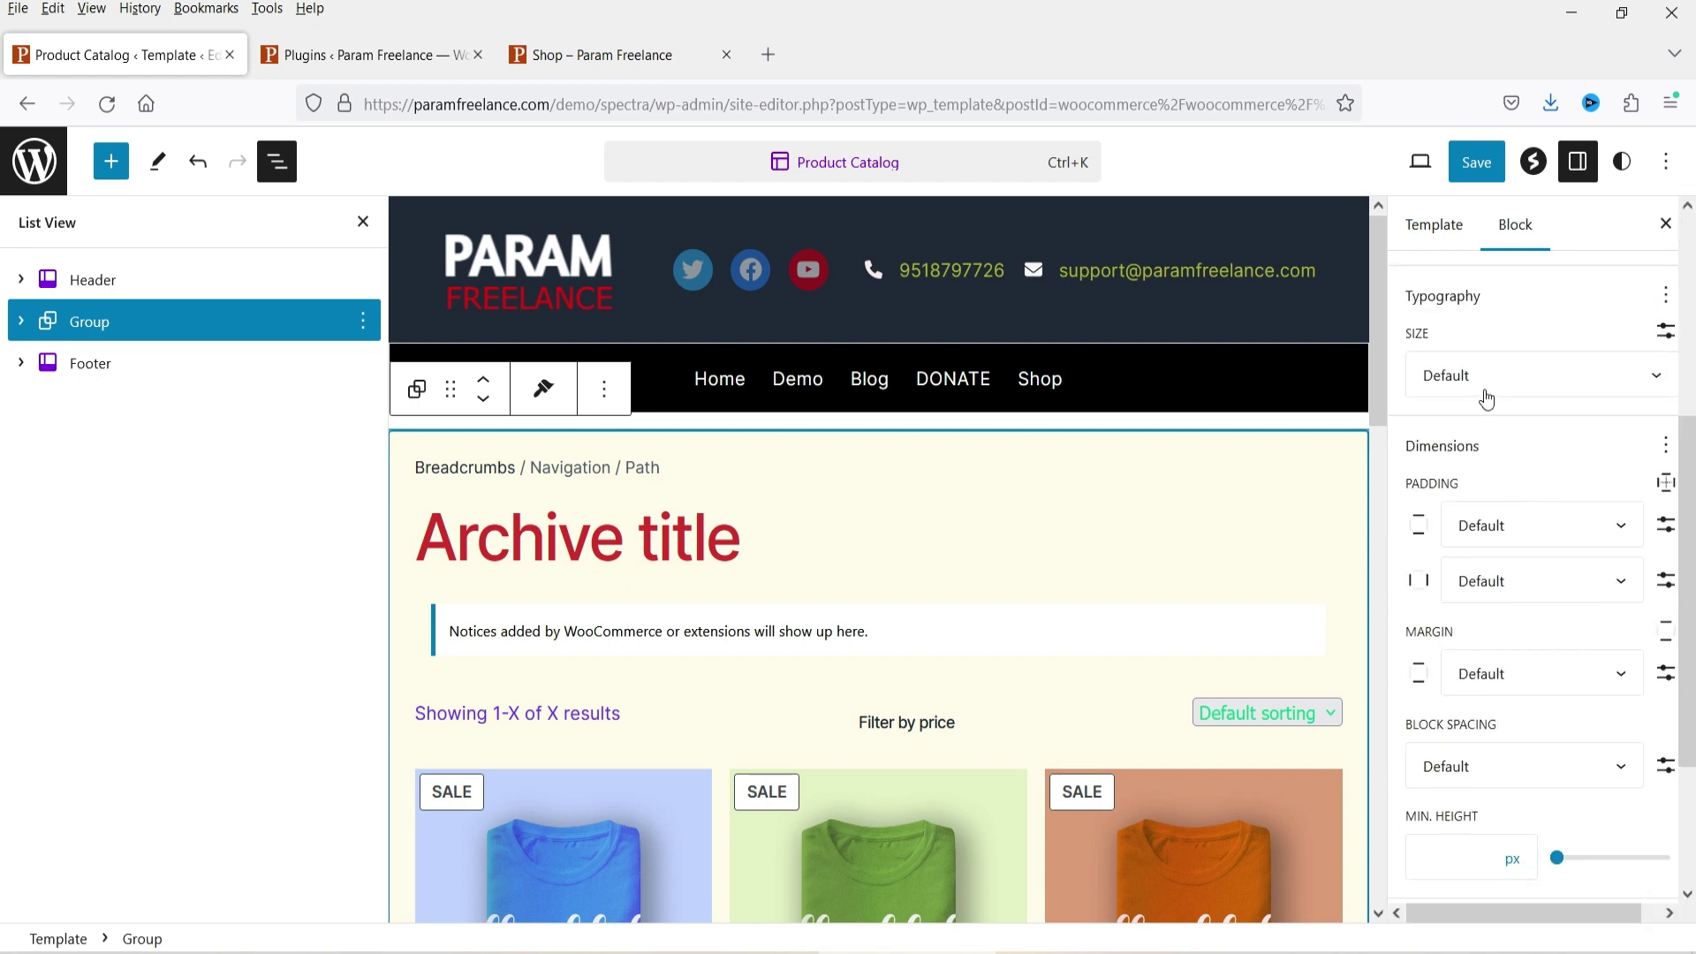
scroll(1533, 487, "down", 2)
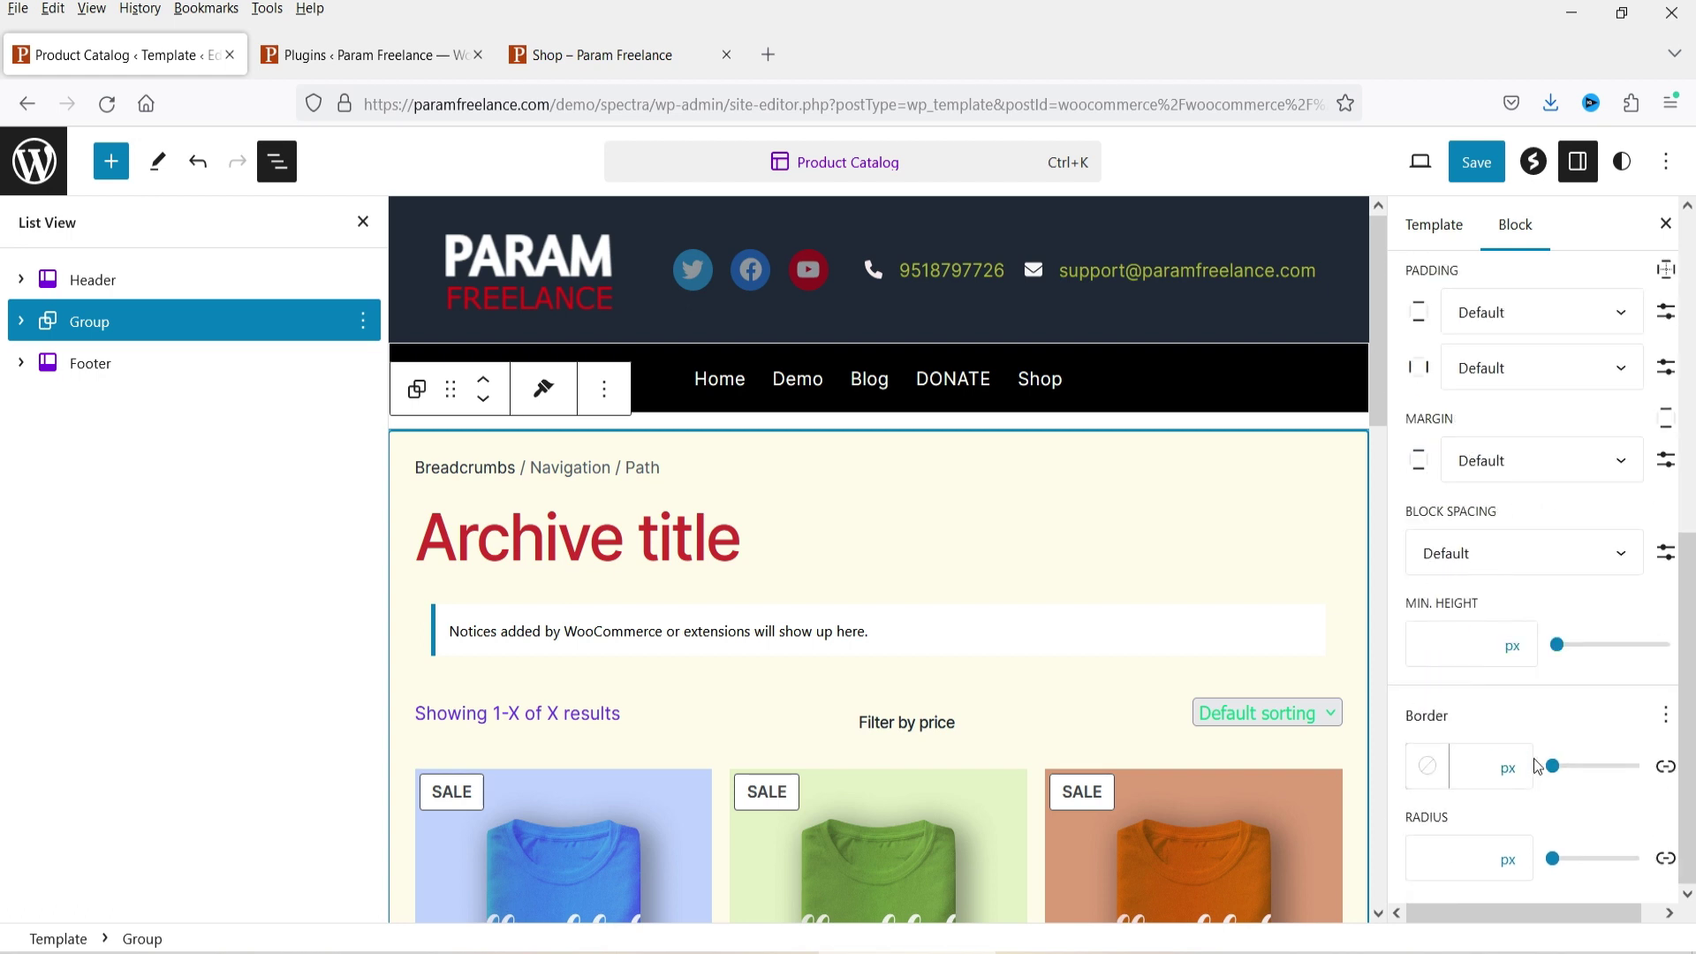
left_click(19, 325)
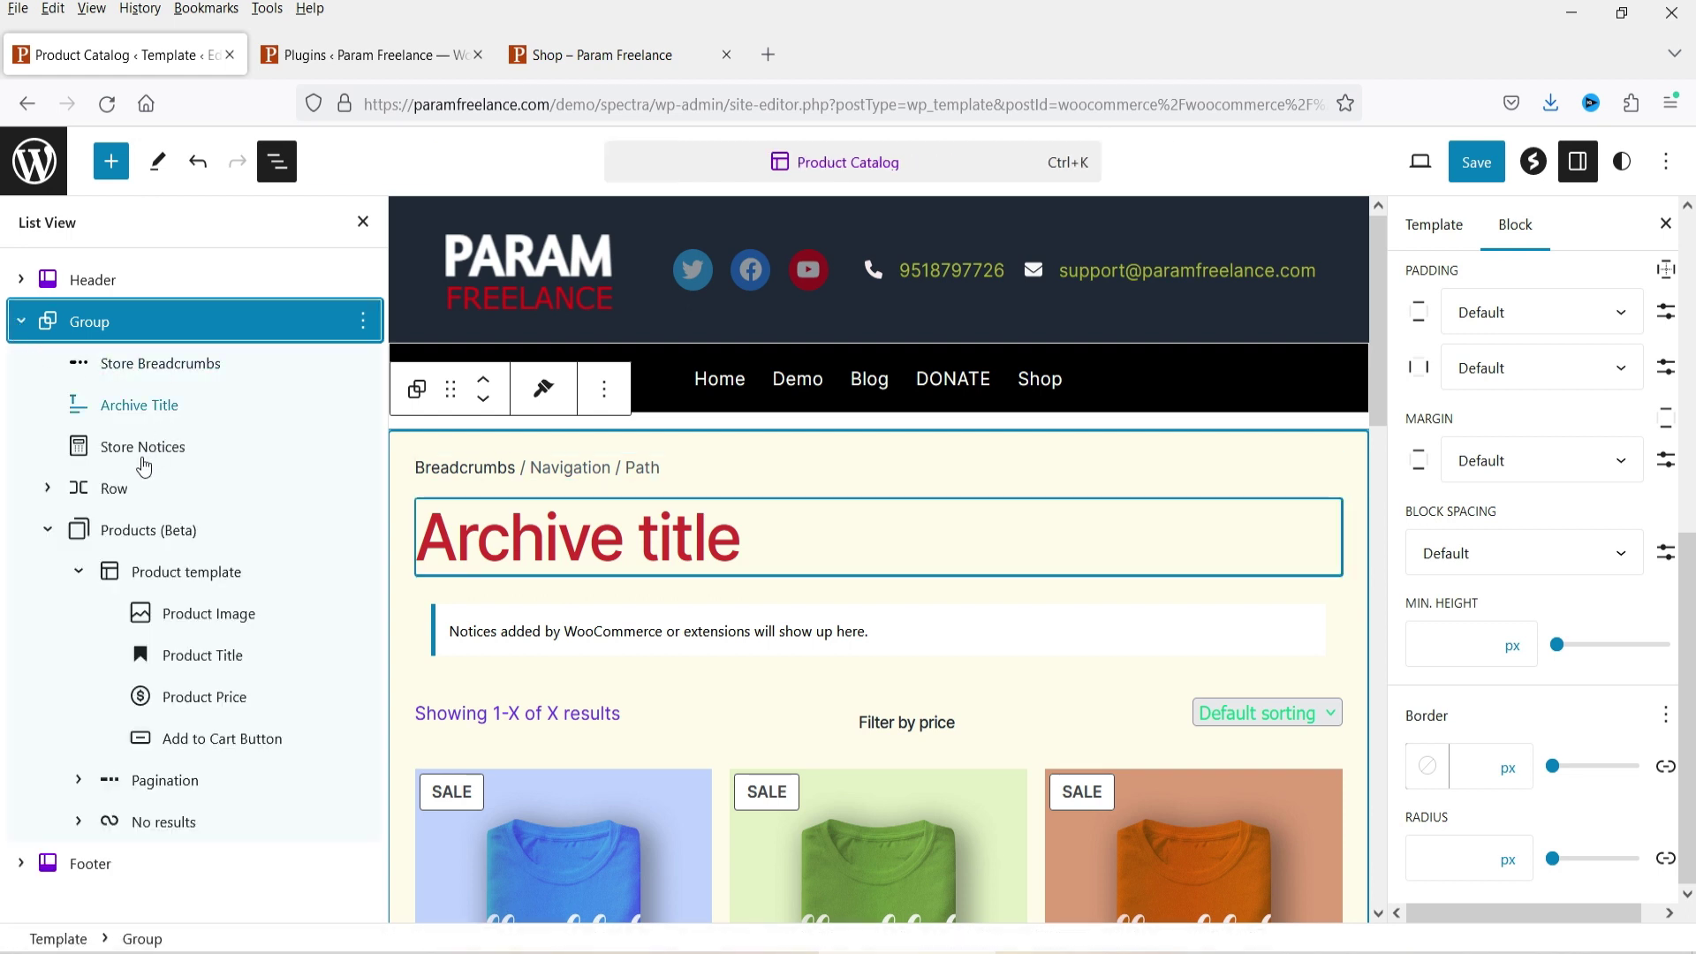
Give the Products (Beta) Product template an Outline (#E6E9EF) background colour.
left_click(132, 539)
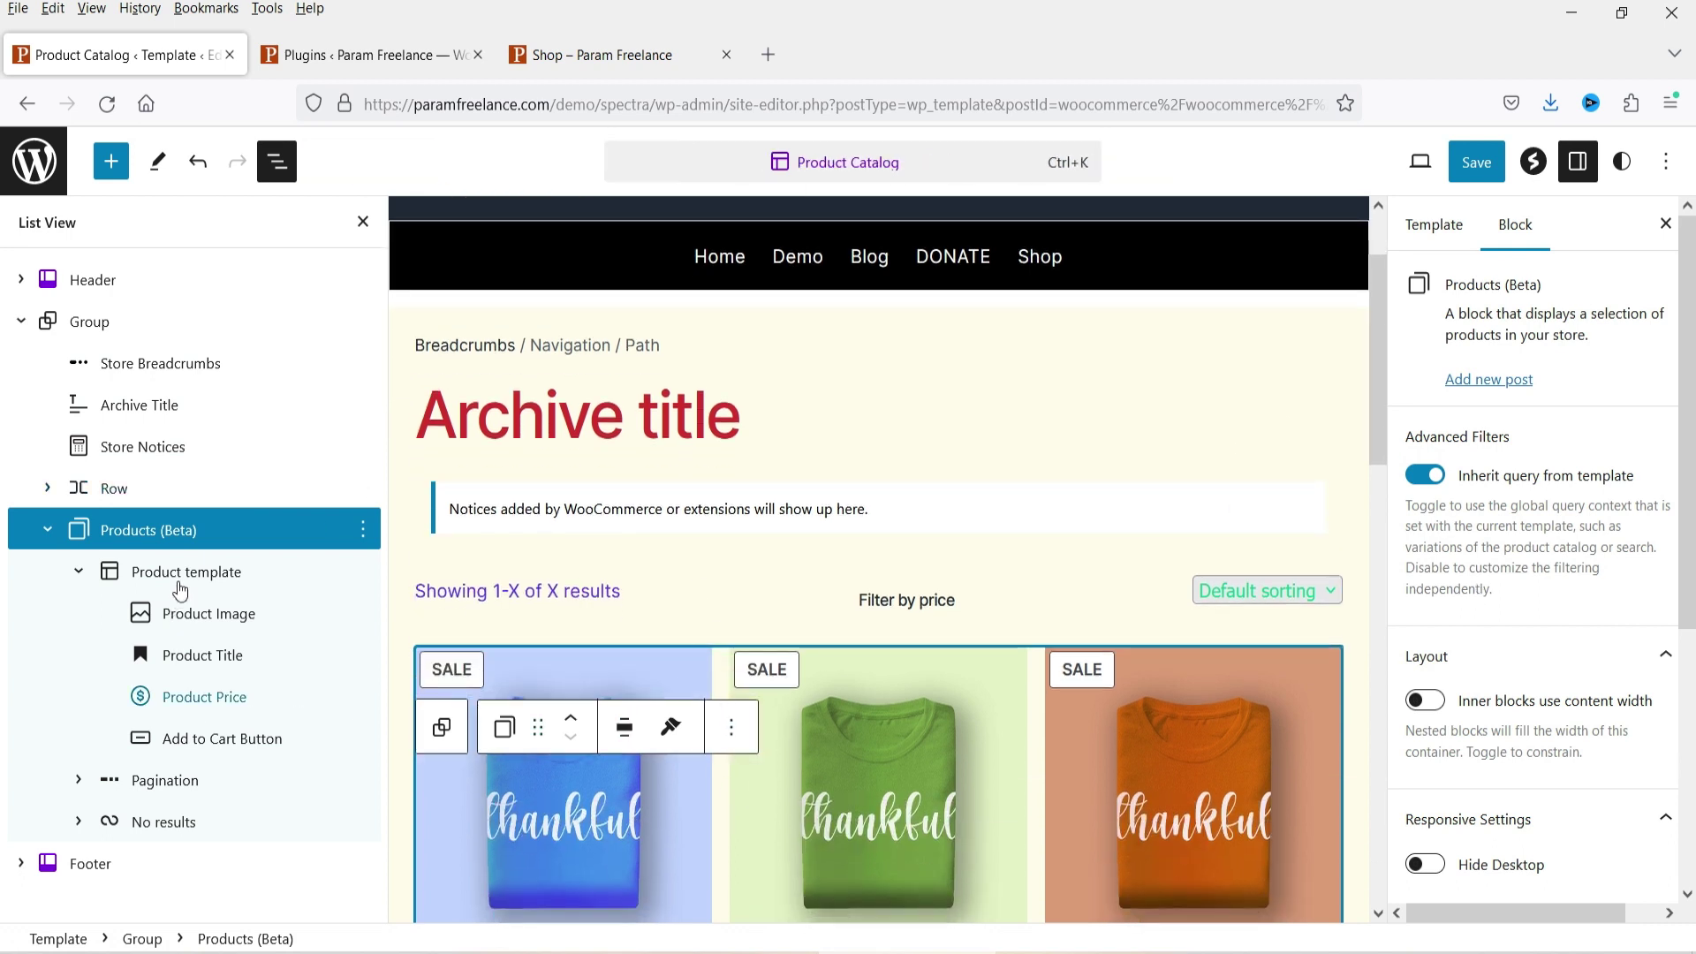
left_click(208, 576)
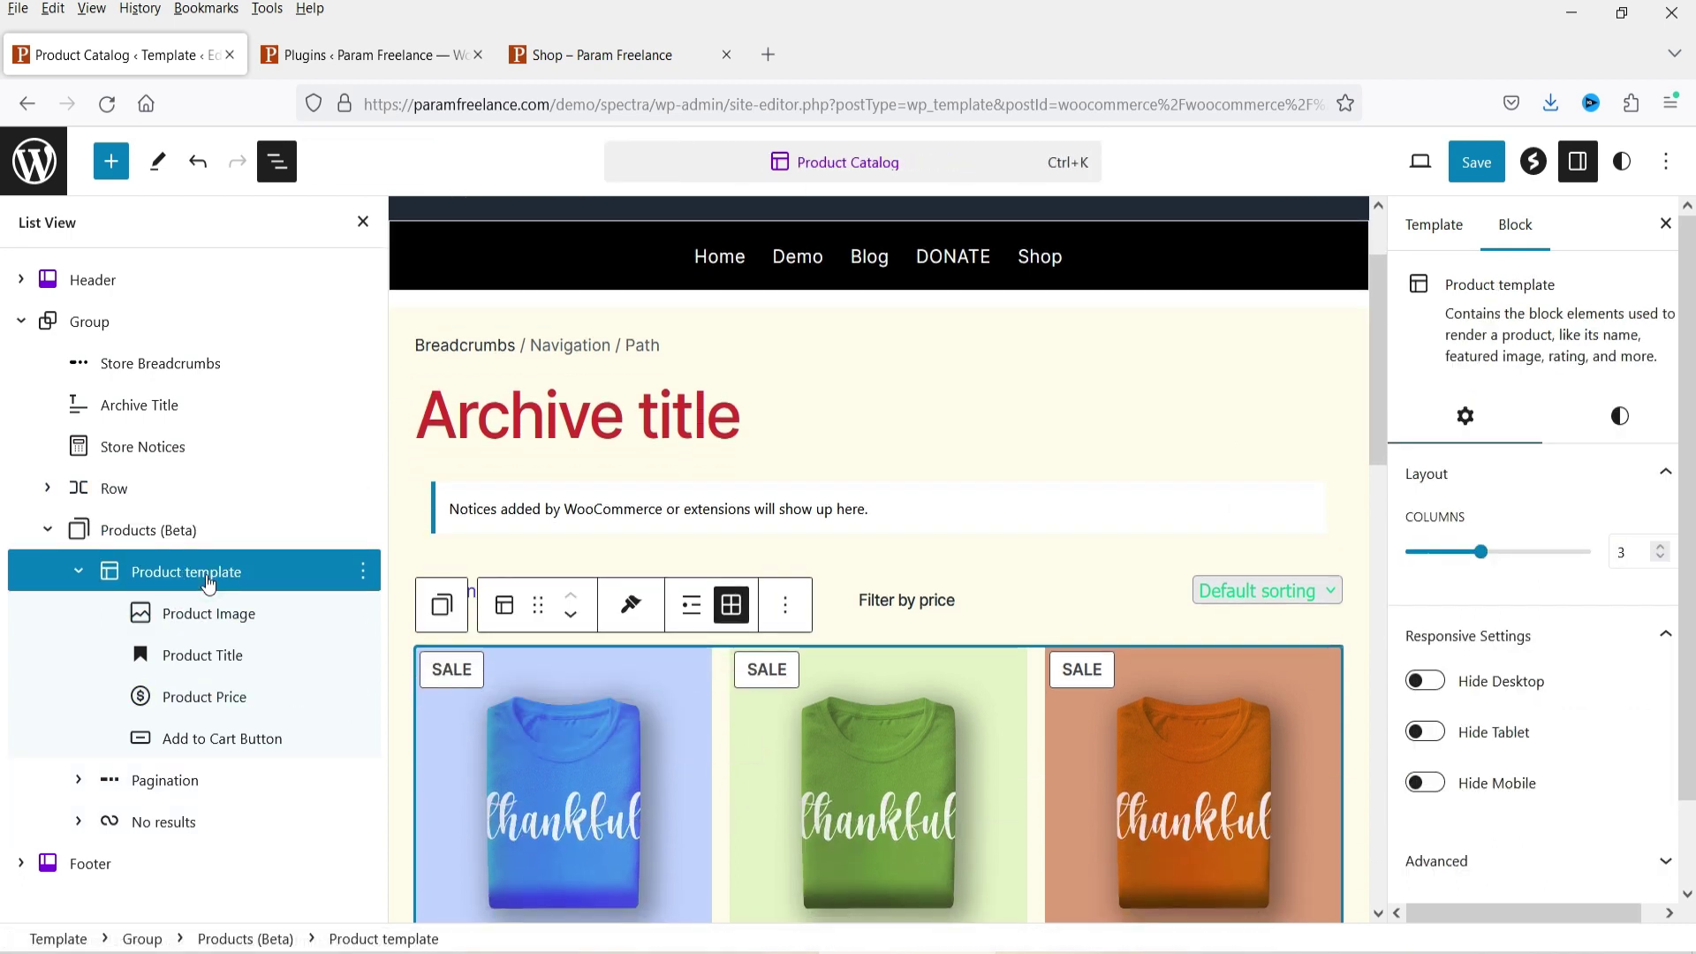
left_click(1618, 417)
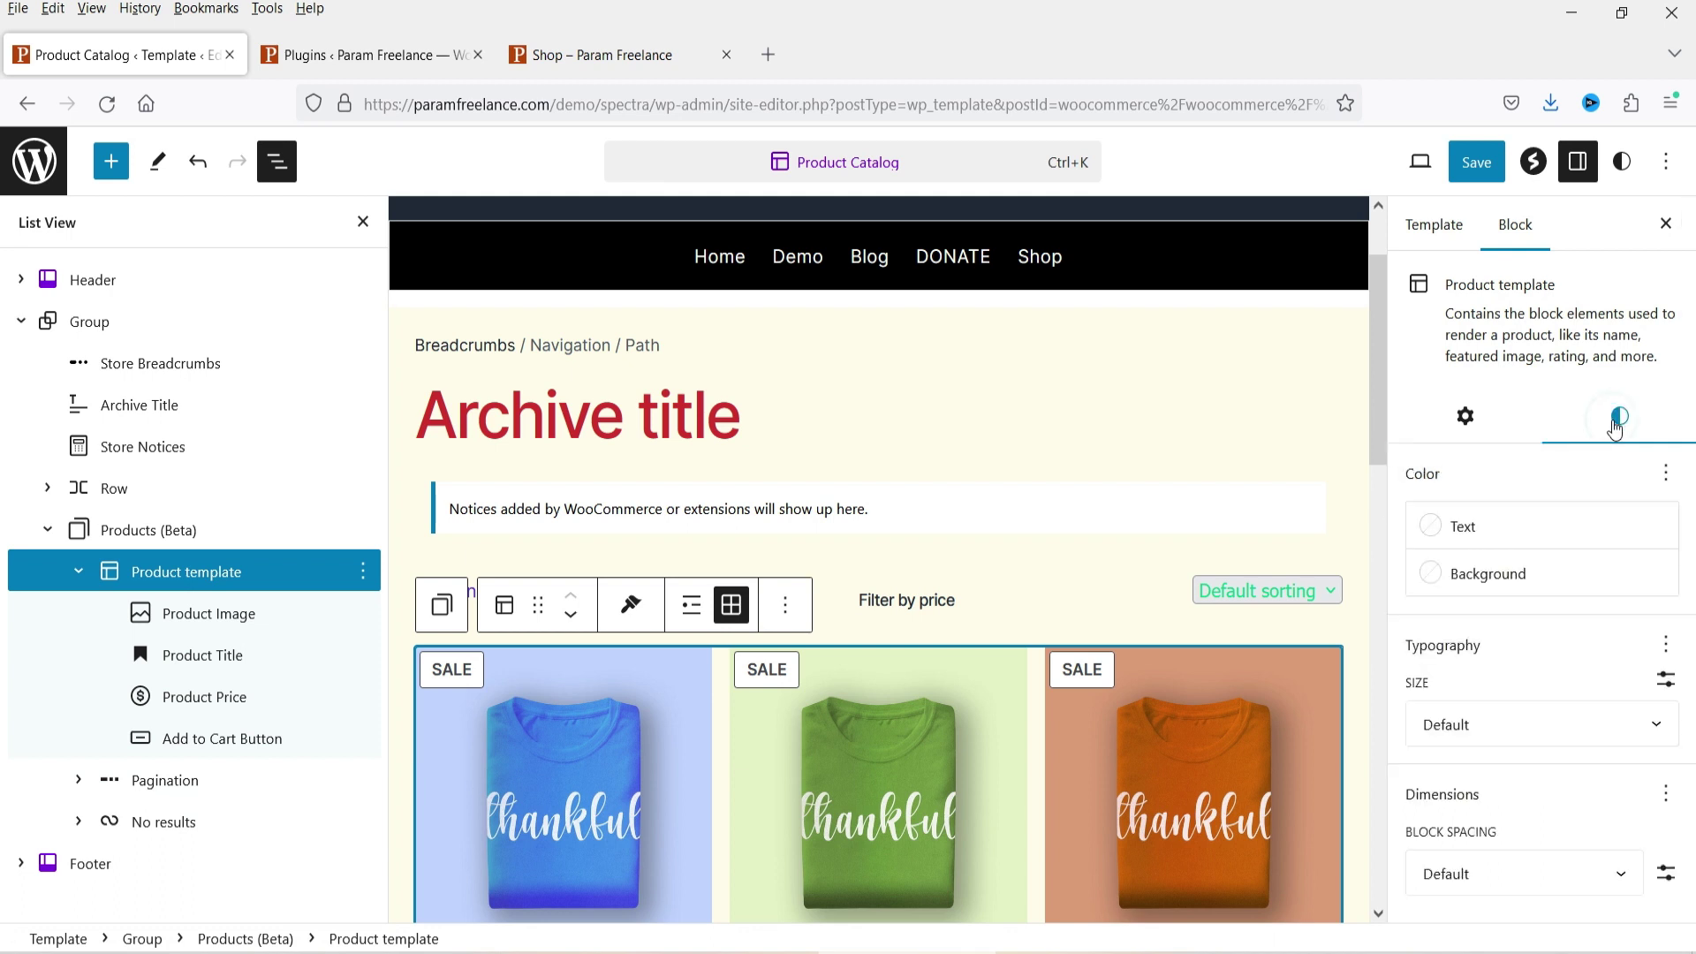
left_click(1438, 576)
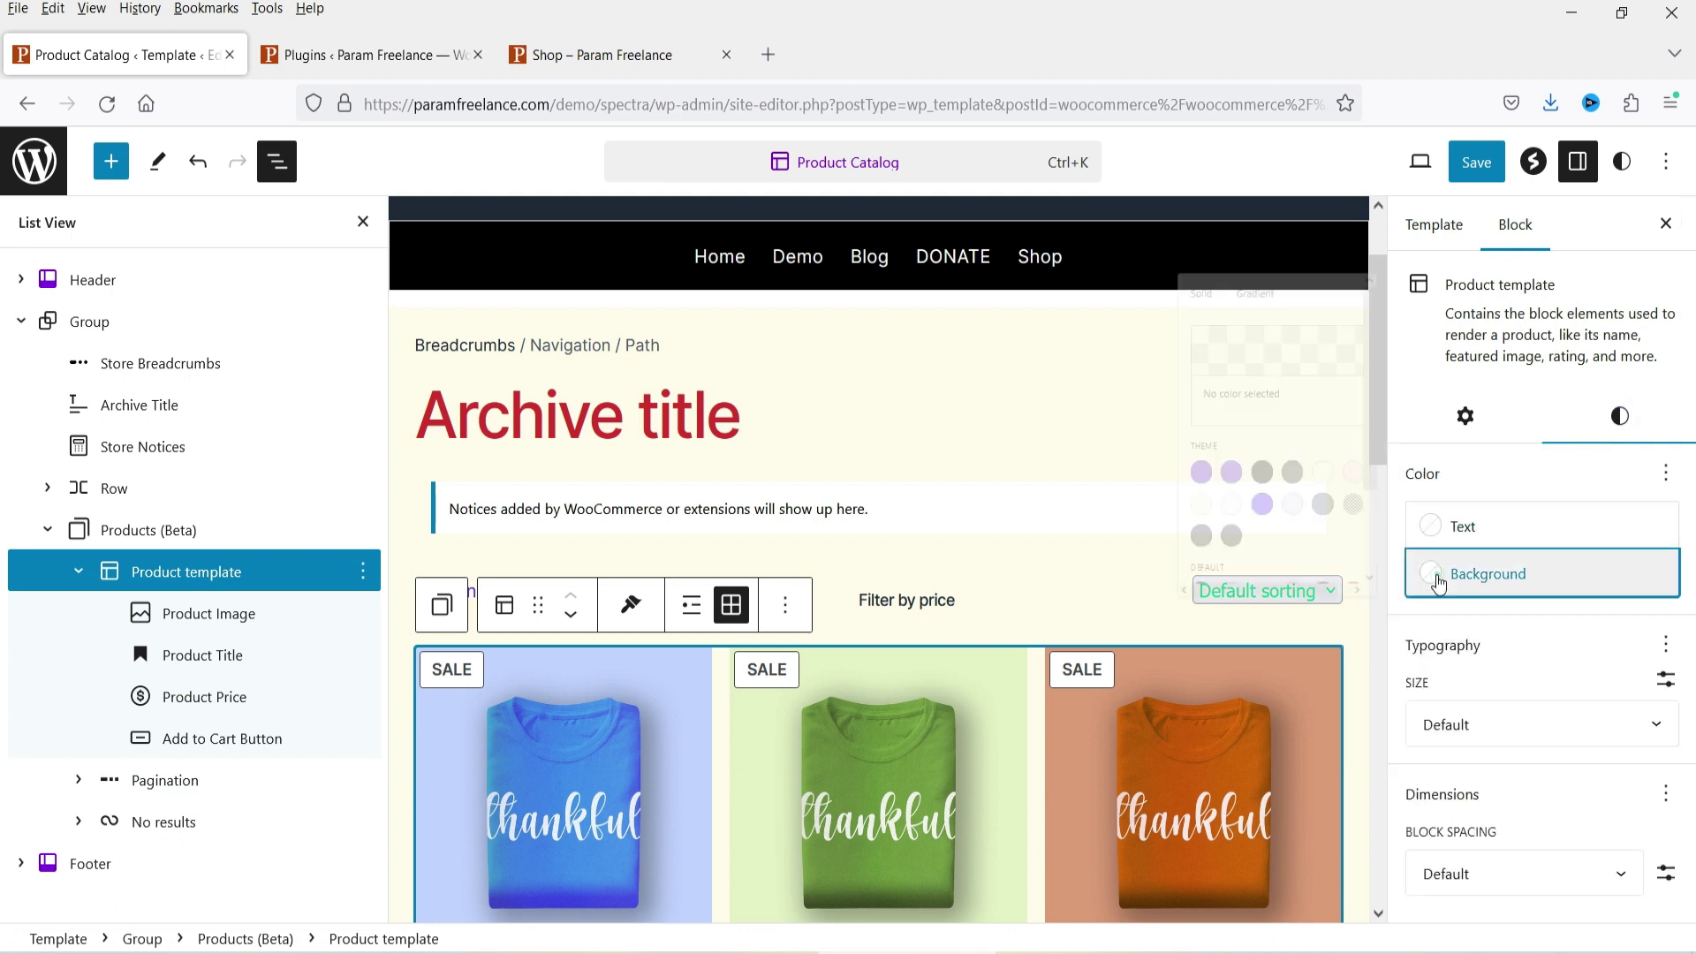
left_click(1248, 468)
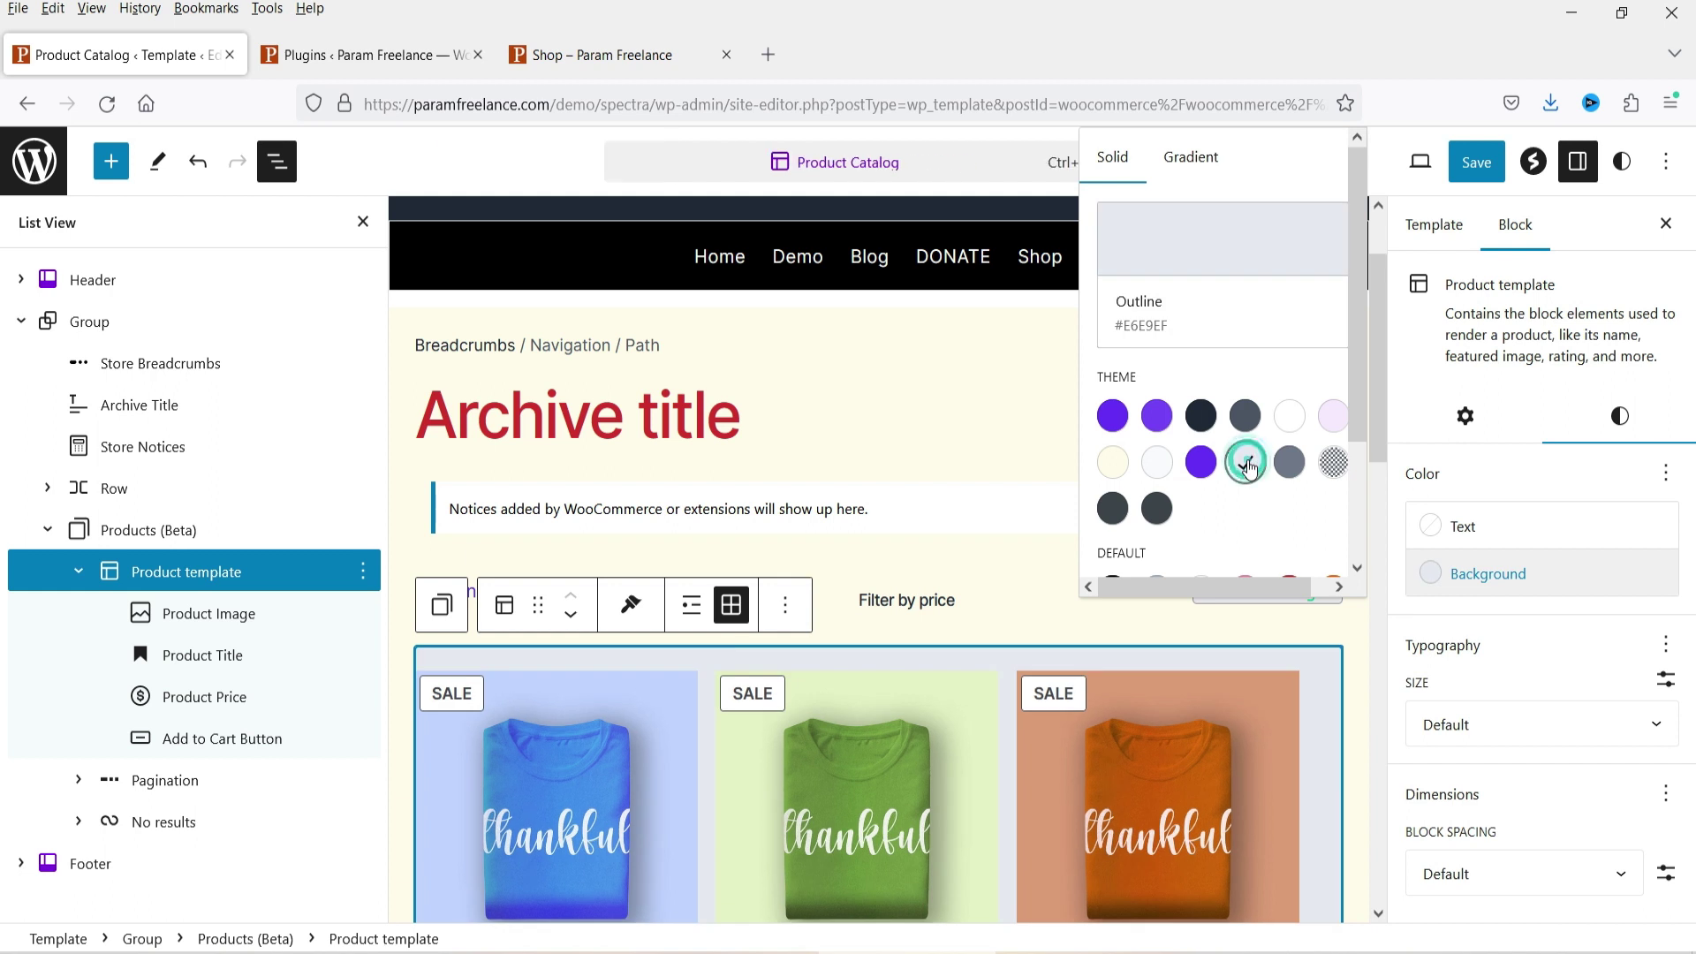
scroll(1042, 554, "down", 5)
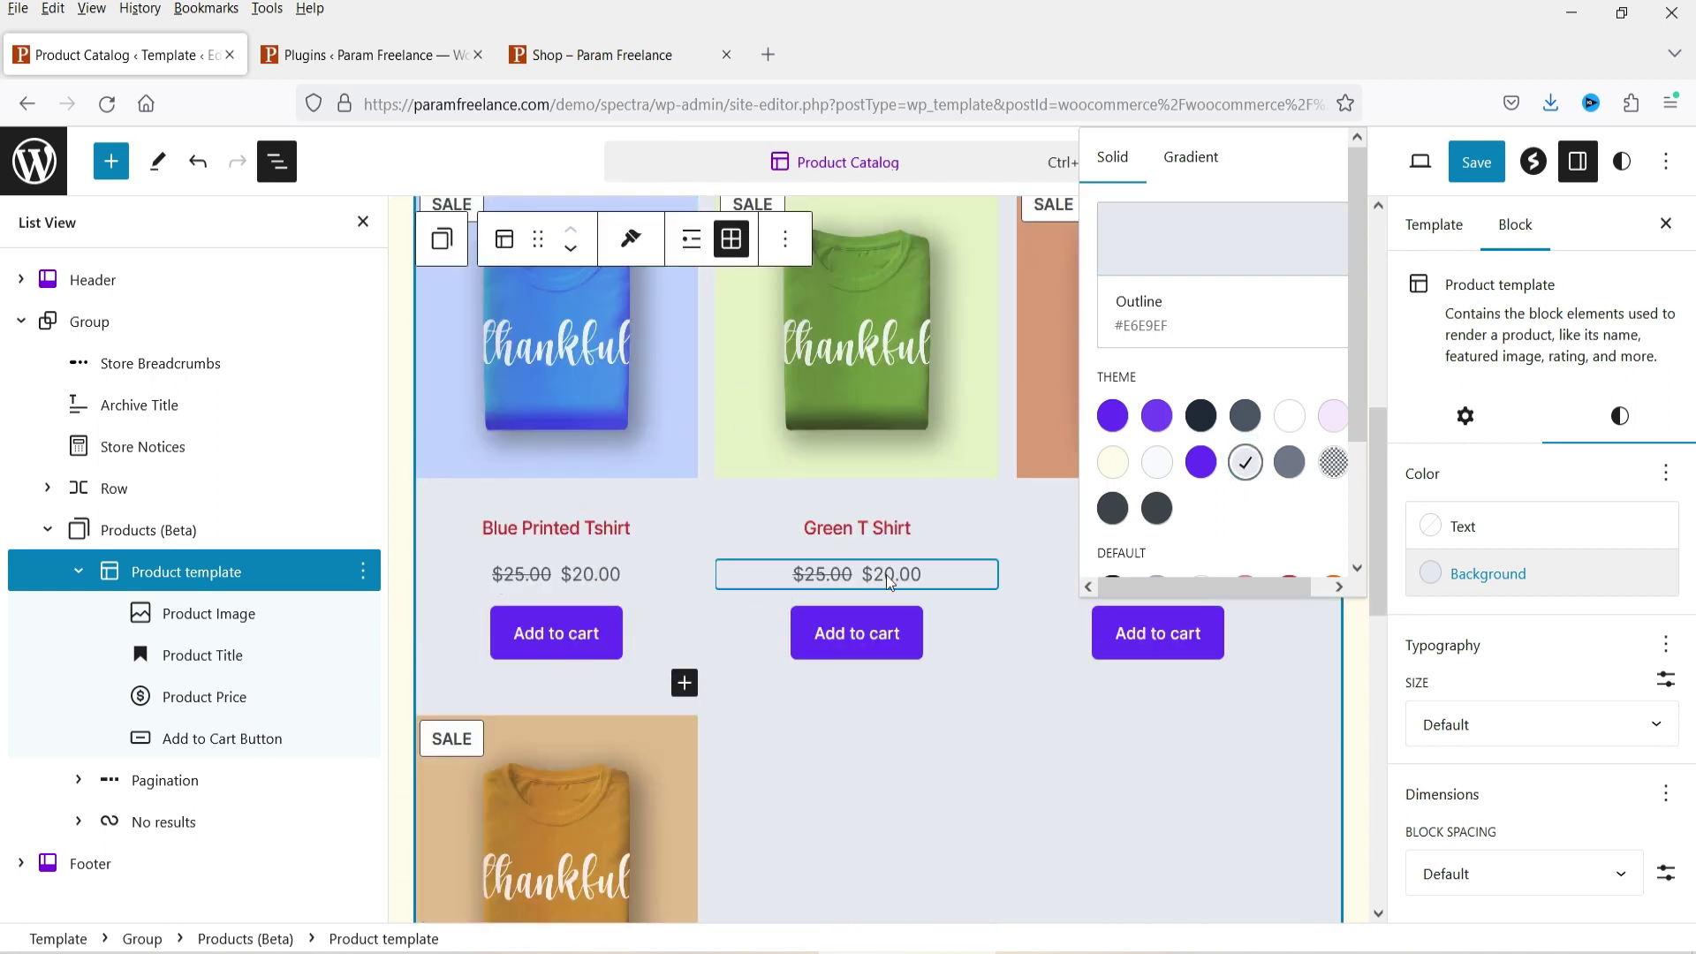
Close the settings and List View, then select the whole content Group.
left_click(1669, 224)
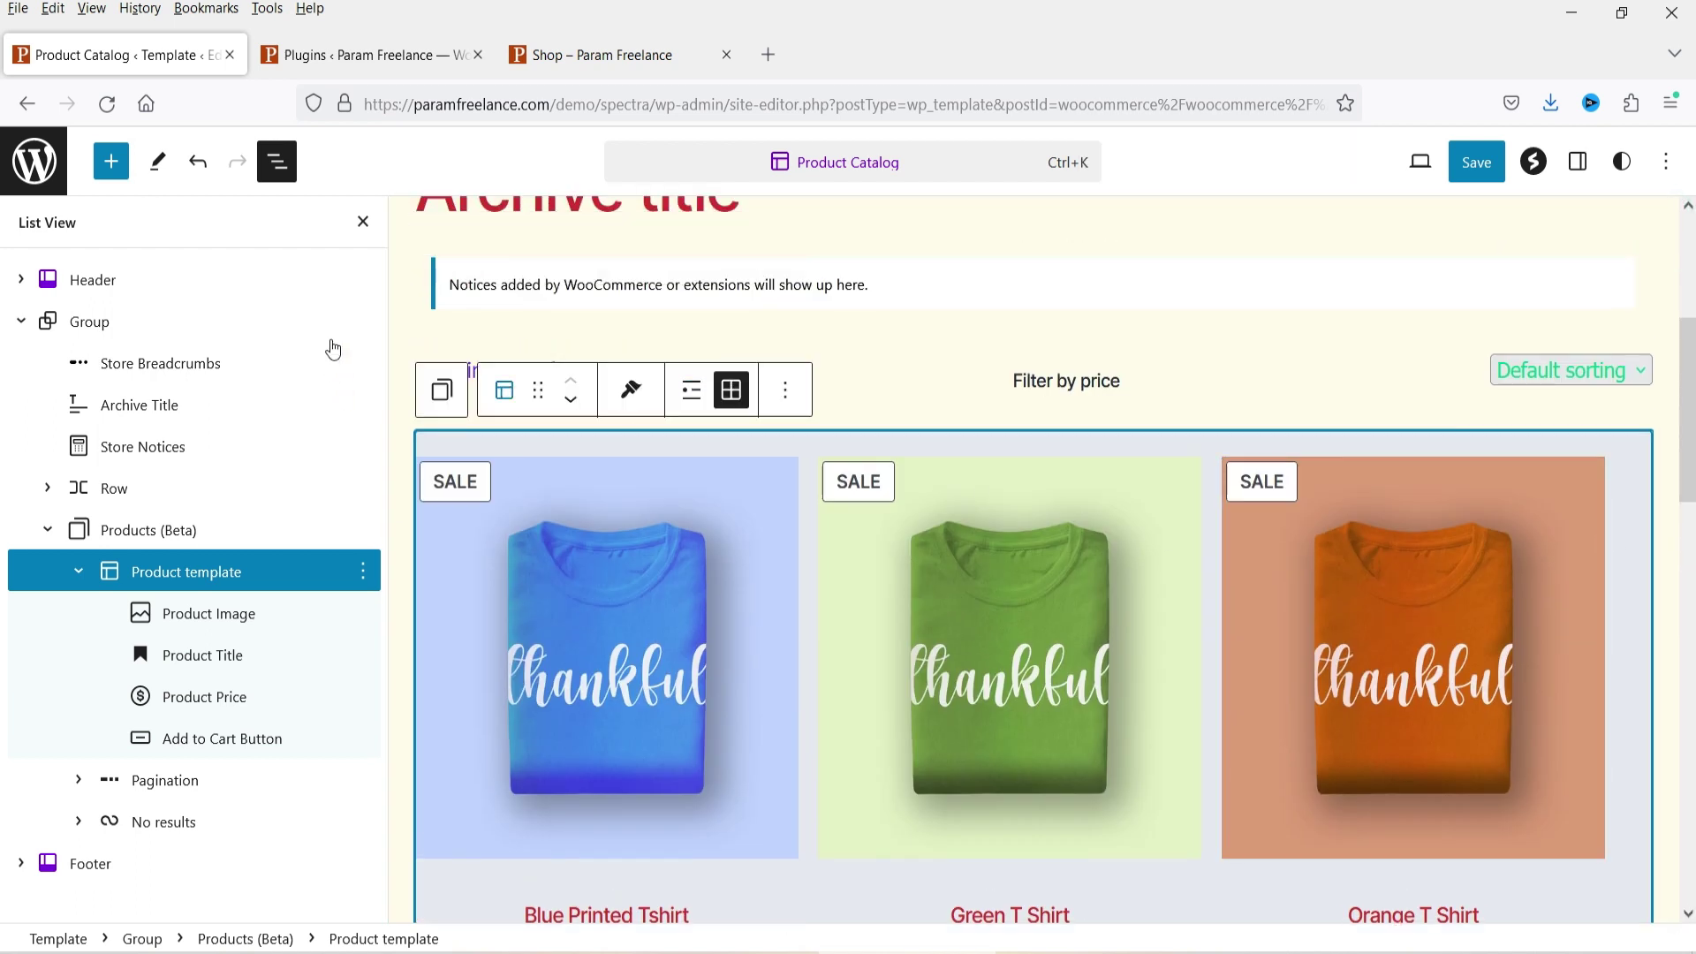
left_click(362, 222)
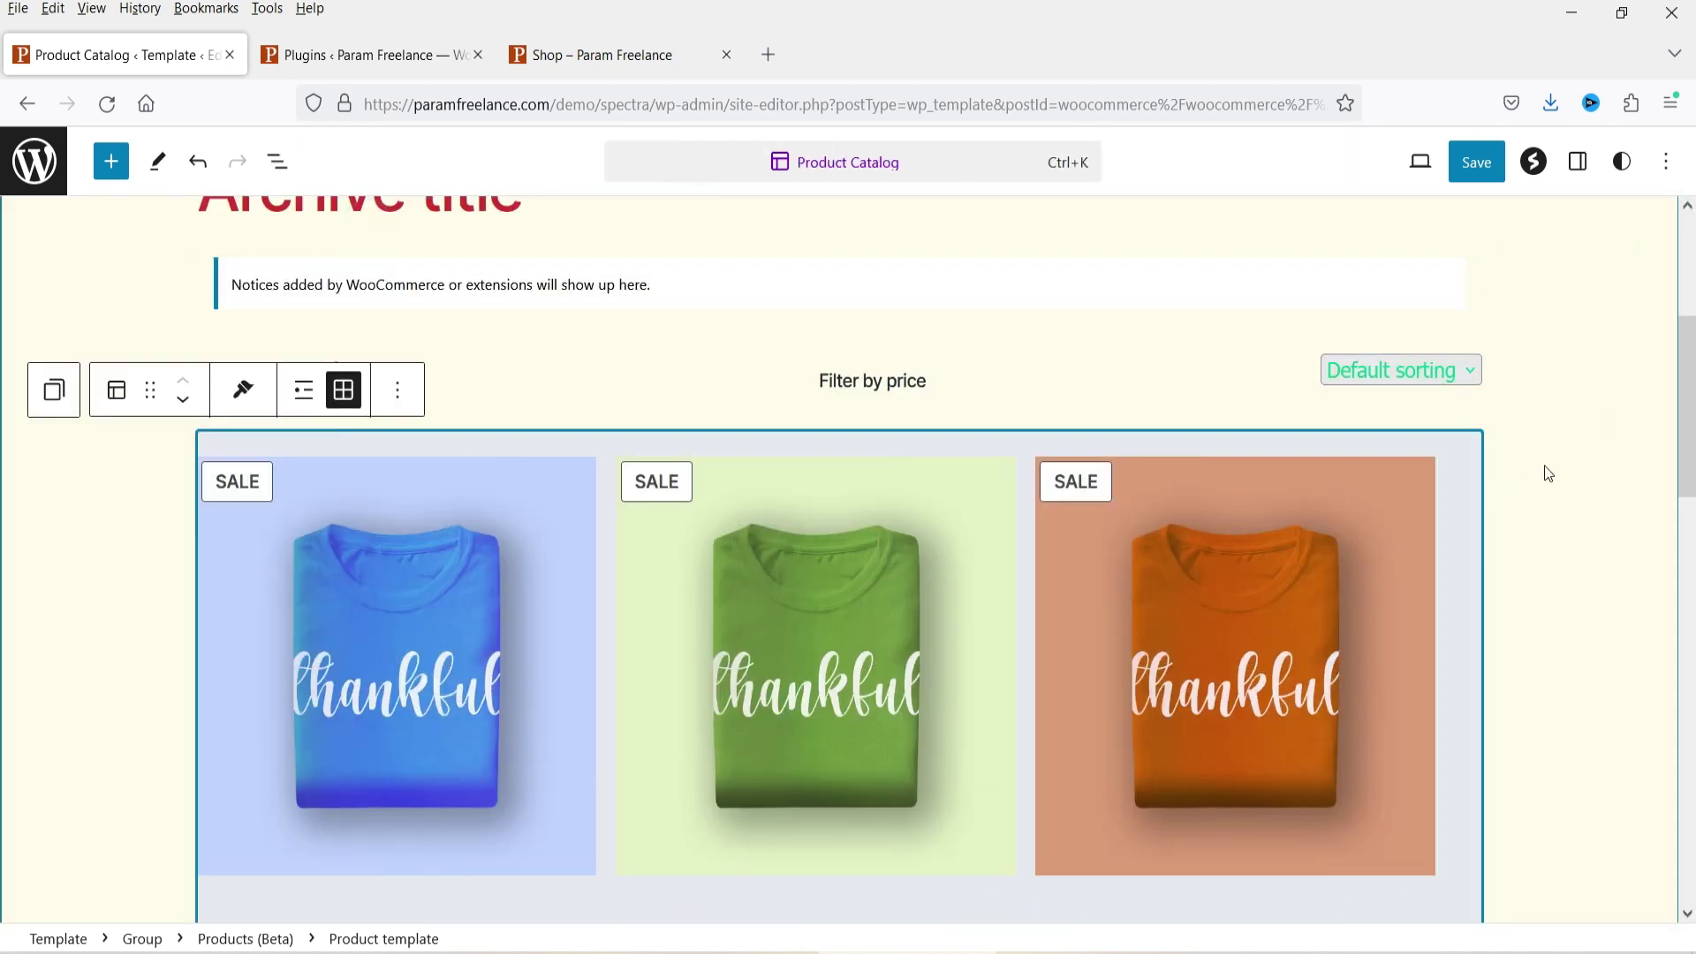
left_click(1626, 478)
scroll(1624, 468, "down", 10)
scroll(1621, 465, "up", 12)
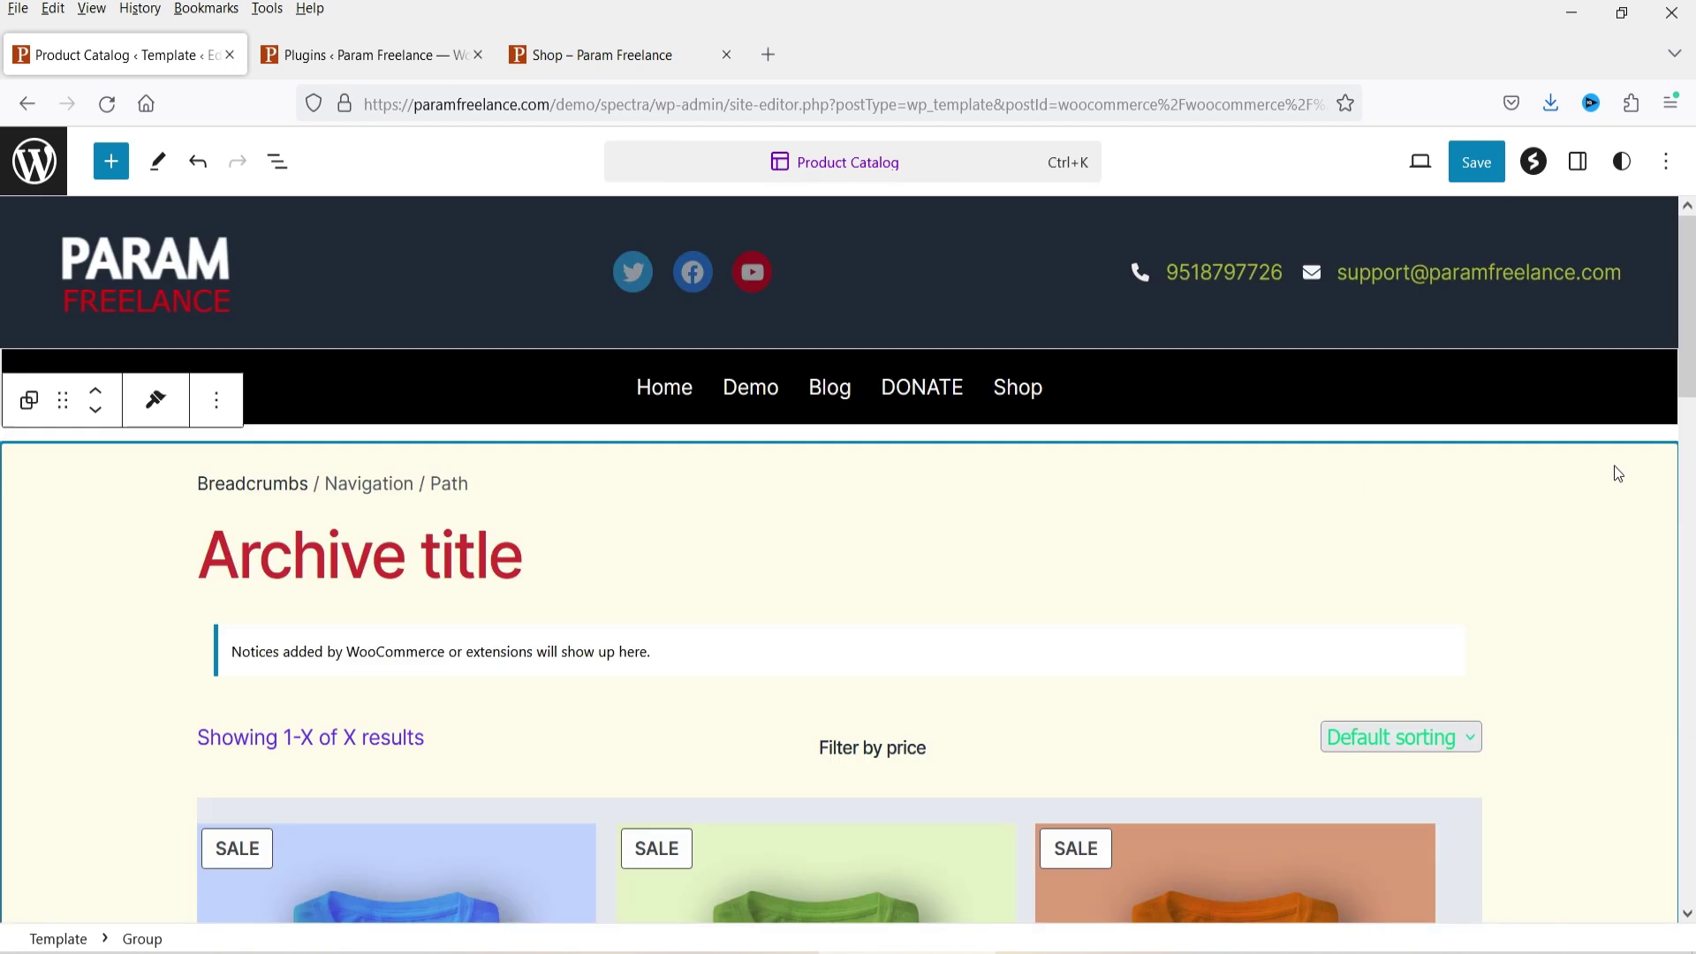
Reopen List View and Group settings, expanding the Group and its Row.
left_click(278, 163)
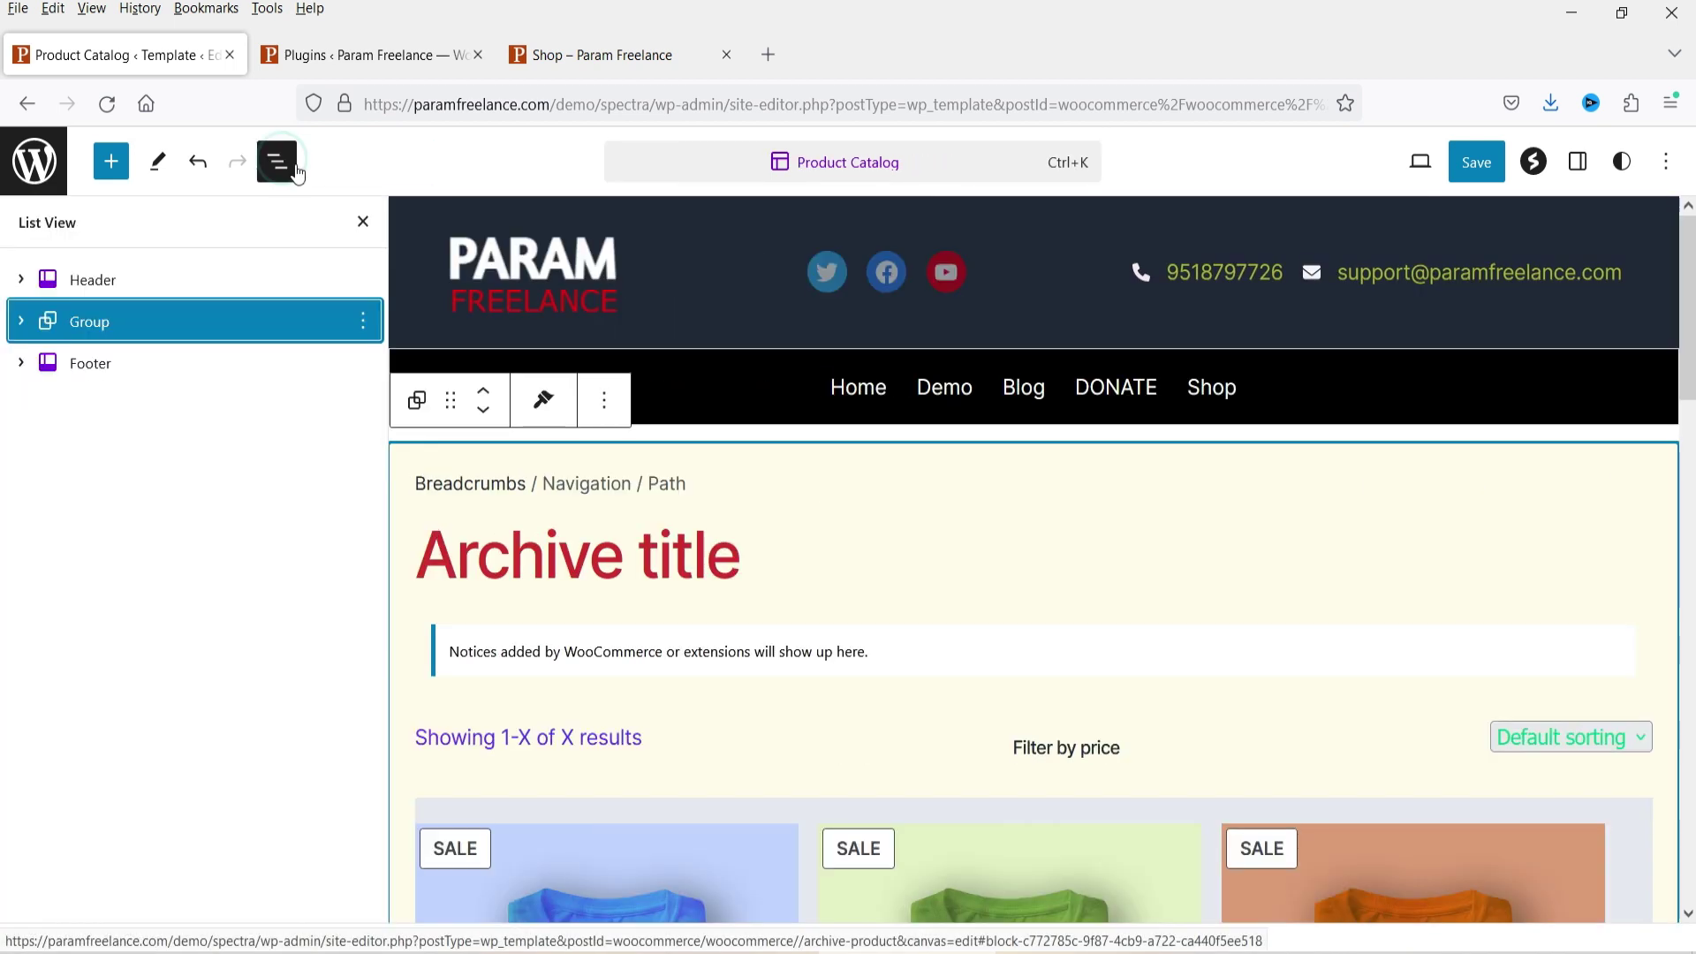
left_click(1578, 161)
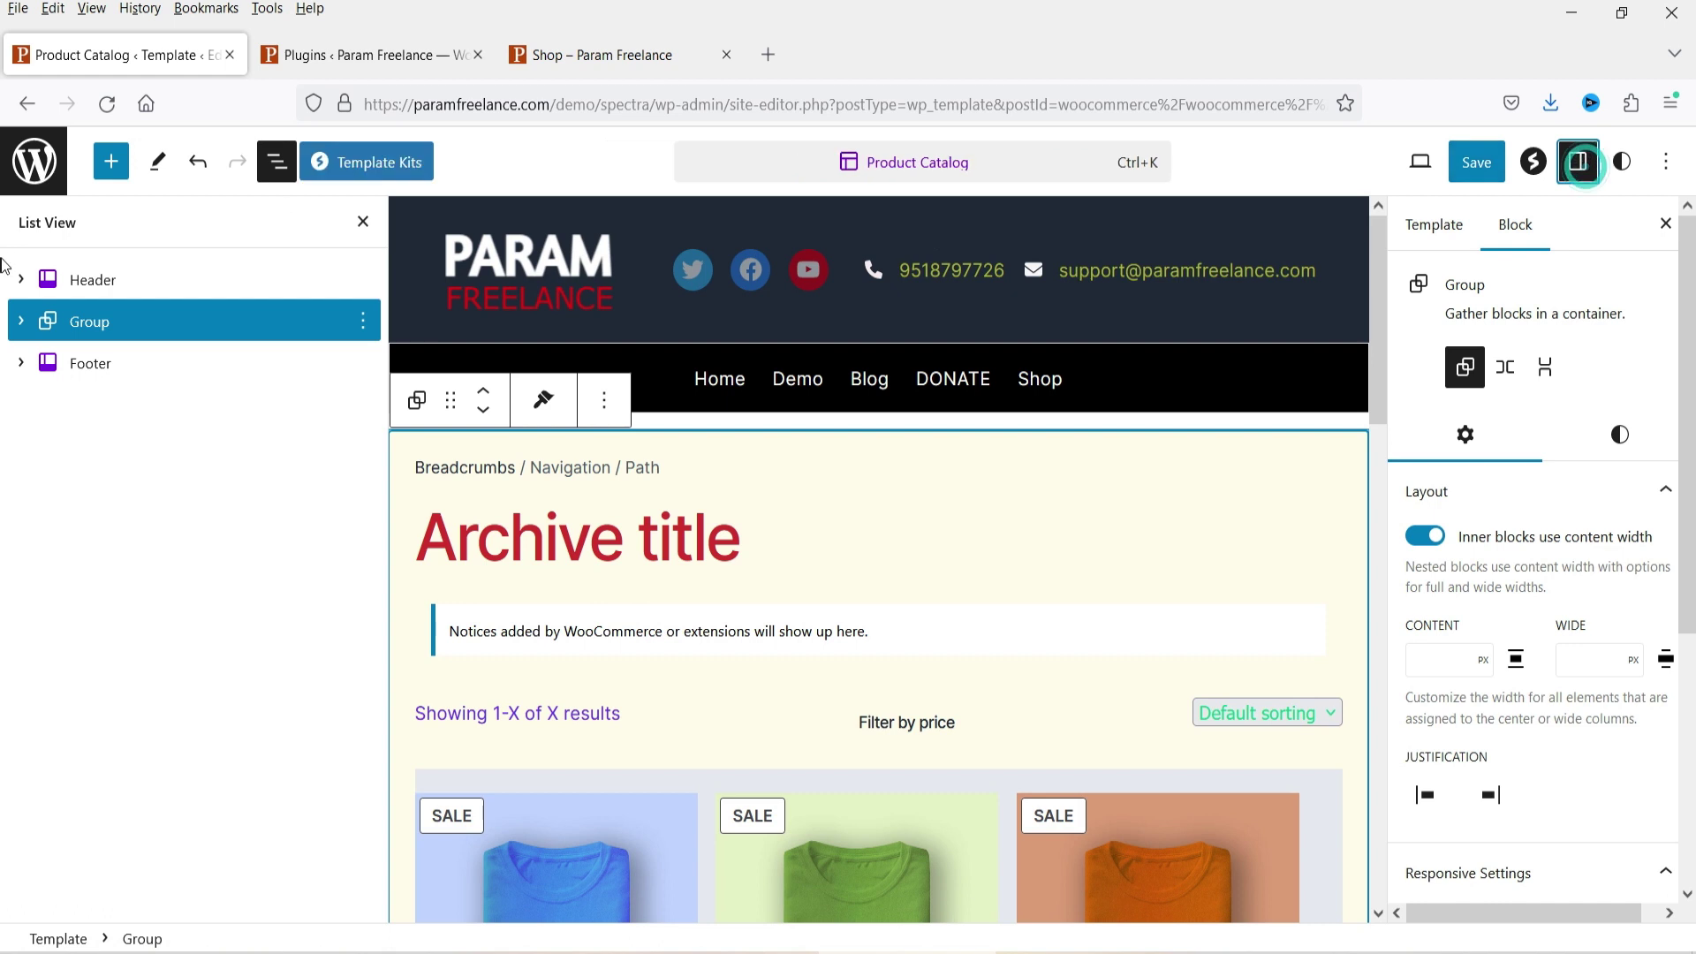
left_click(21, 320)
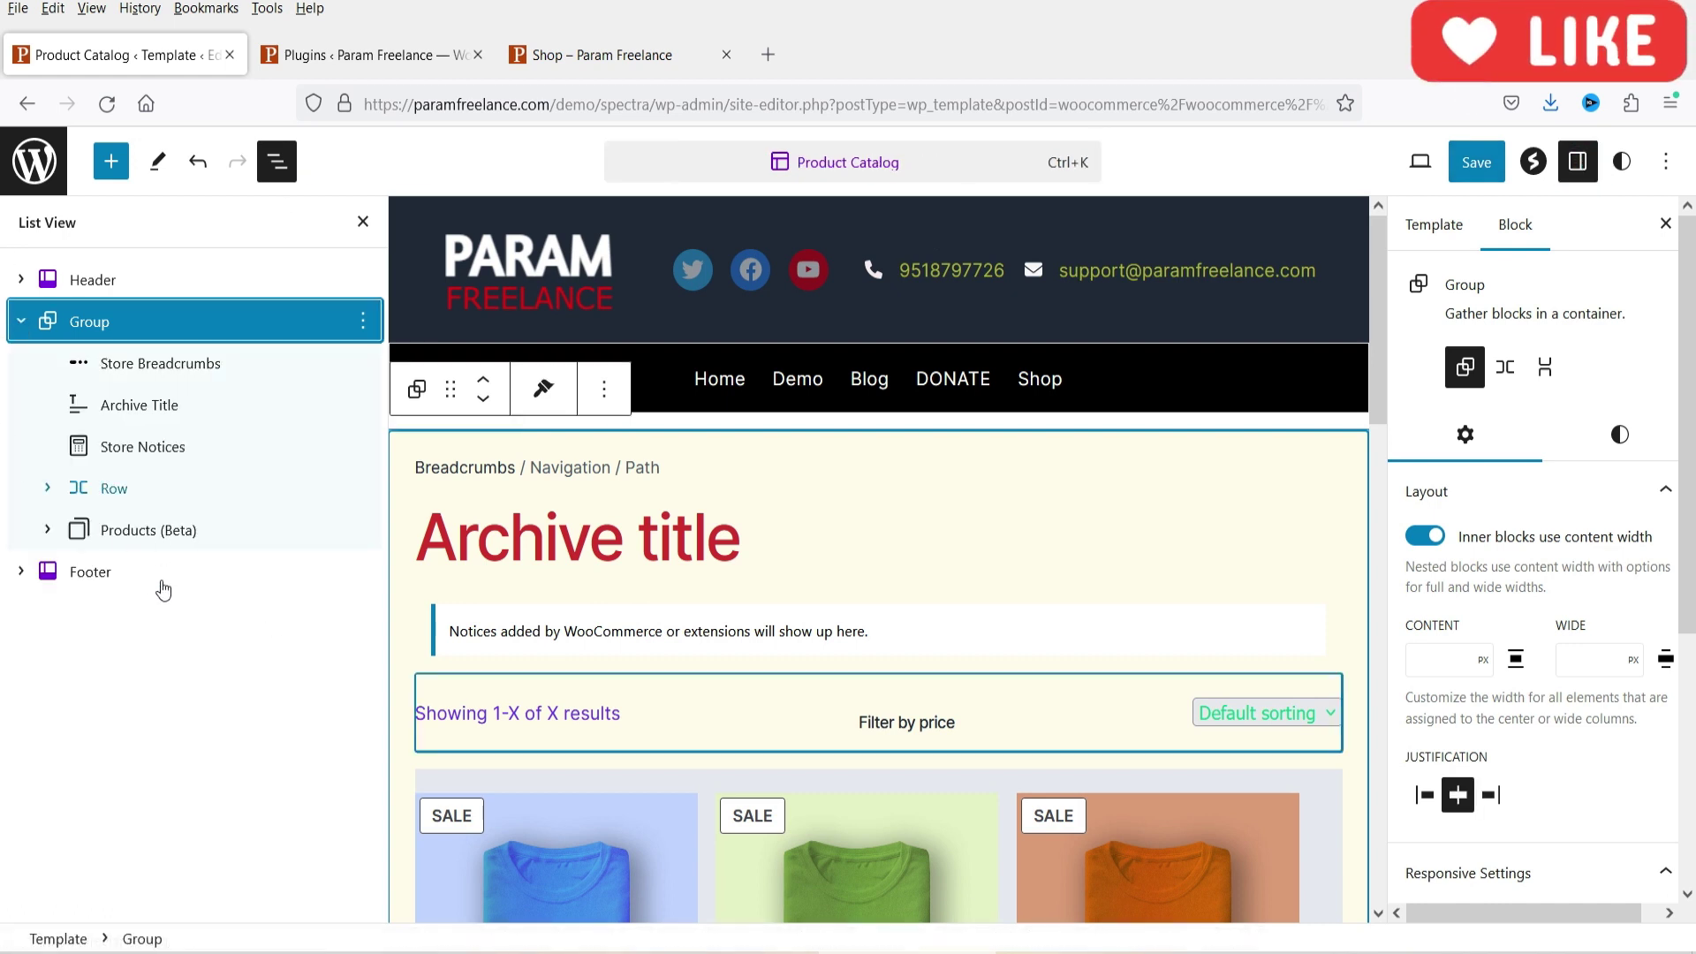
left_click(47, 492)
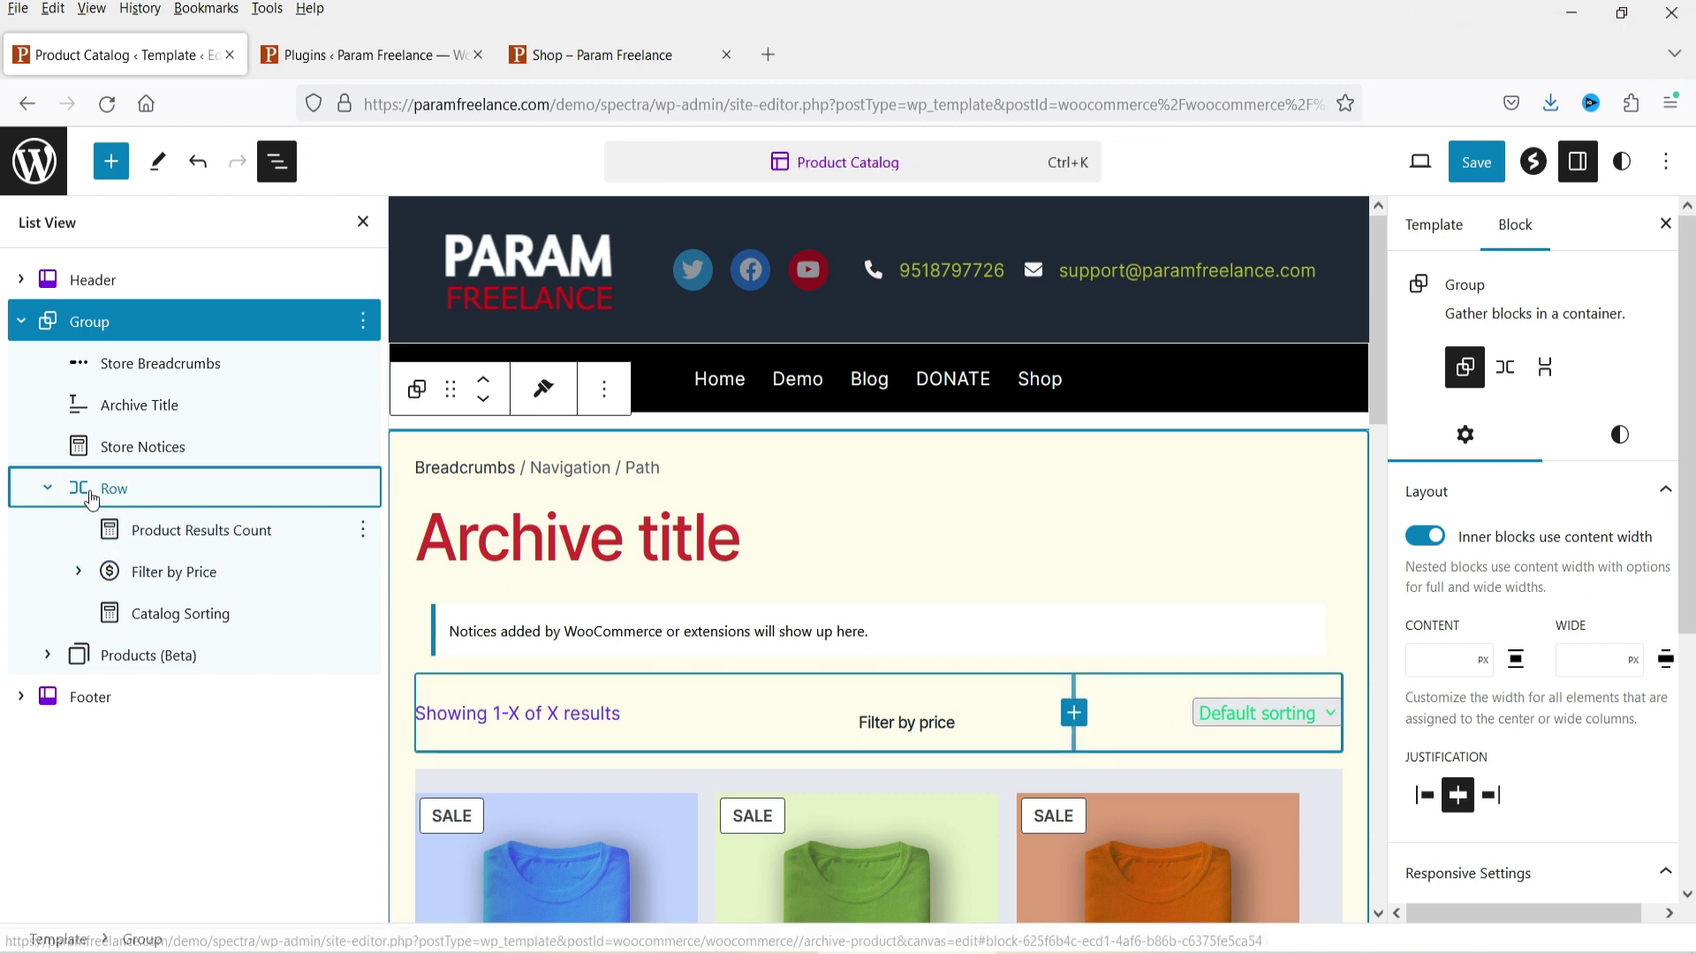
Set the count, filter and sorting Row's background to black (#000000).
left_click(188, 500)
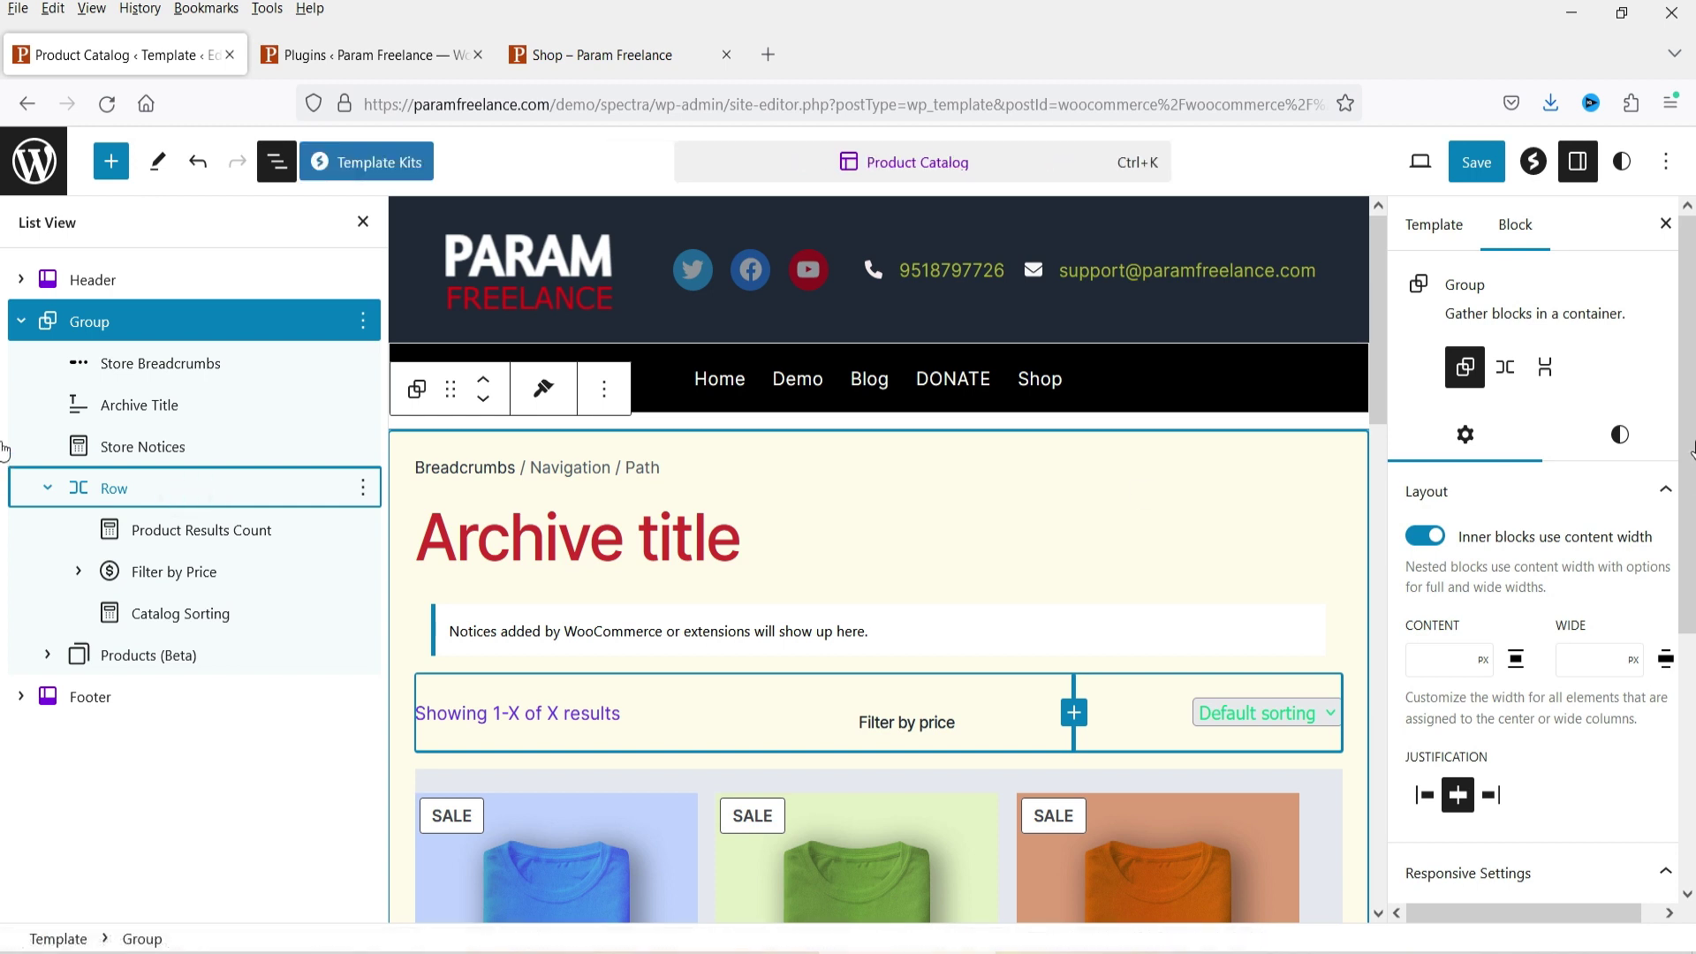
left_click(1622, 436)
left_click(1624, 439)
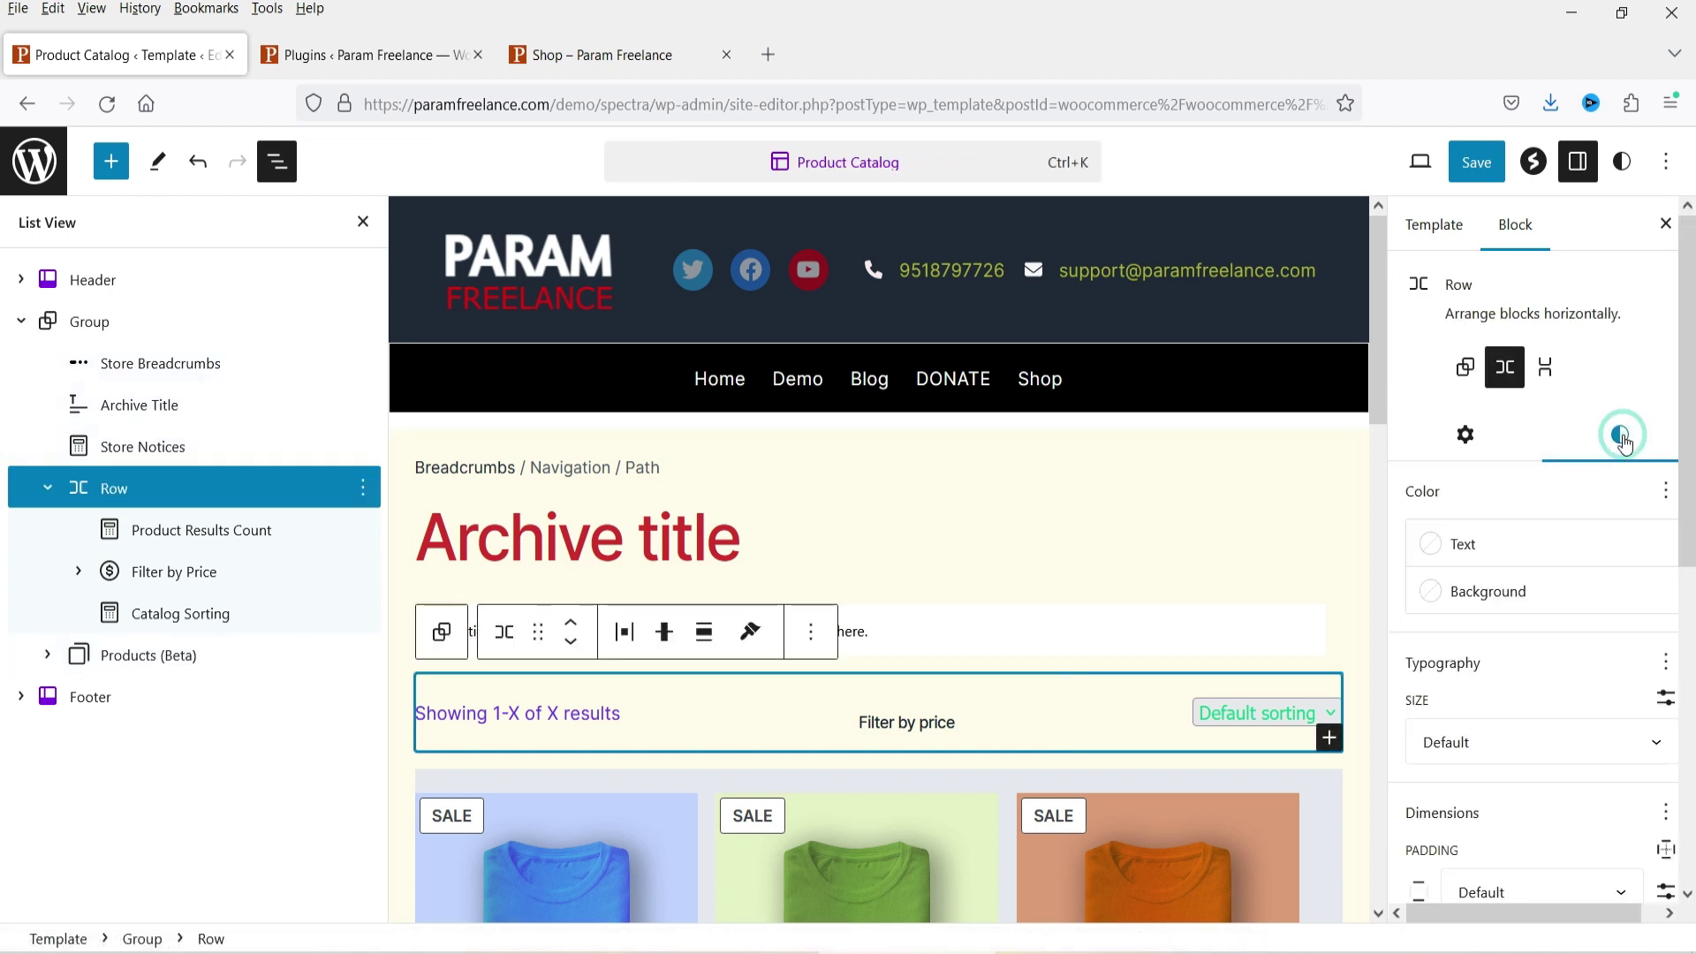
scroll(1501, 481, "down", 3)
left_click(1432, 350)
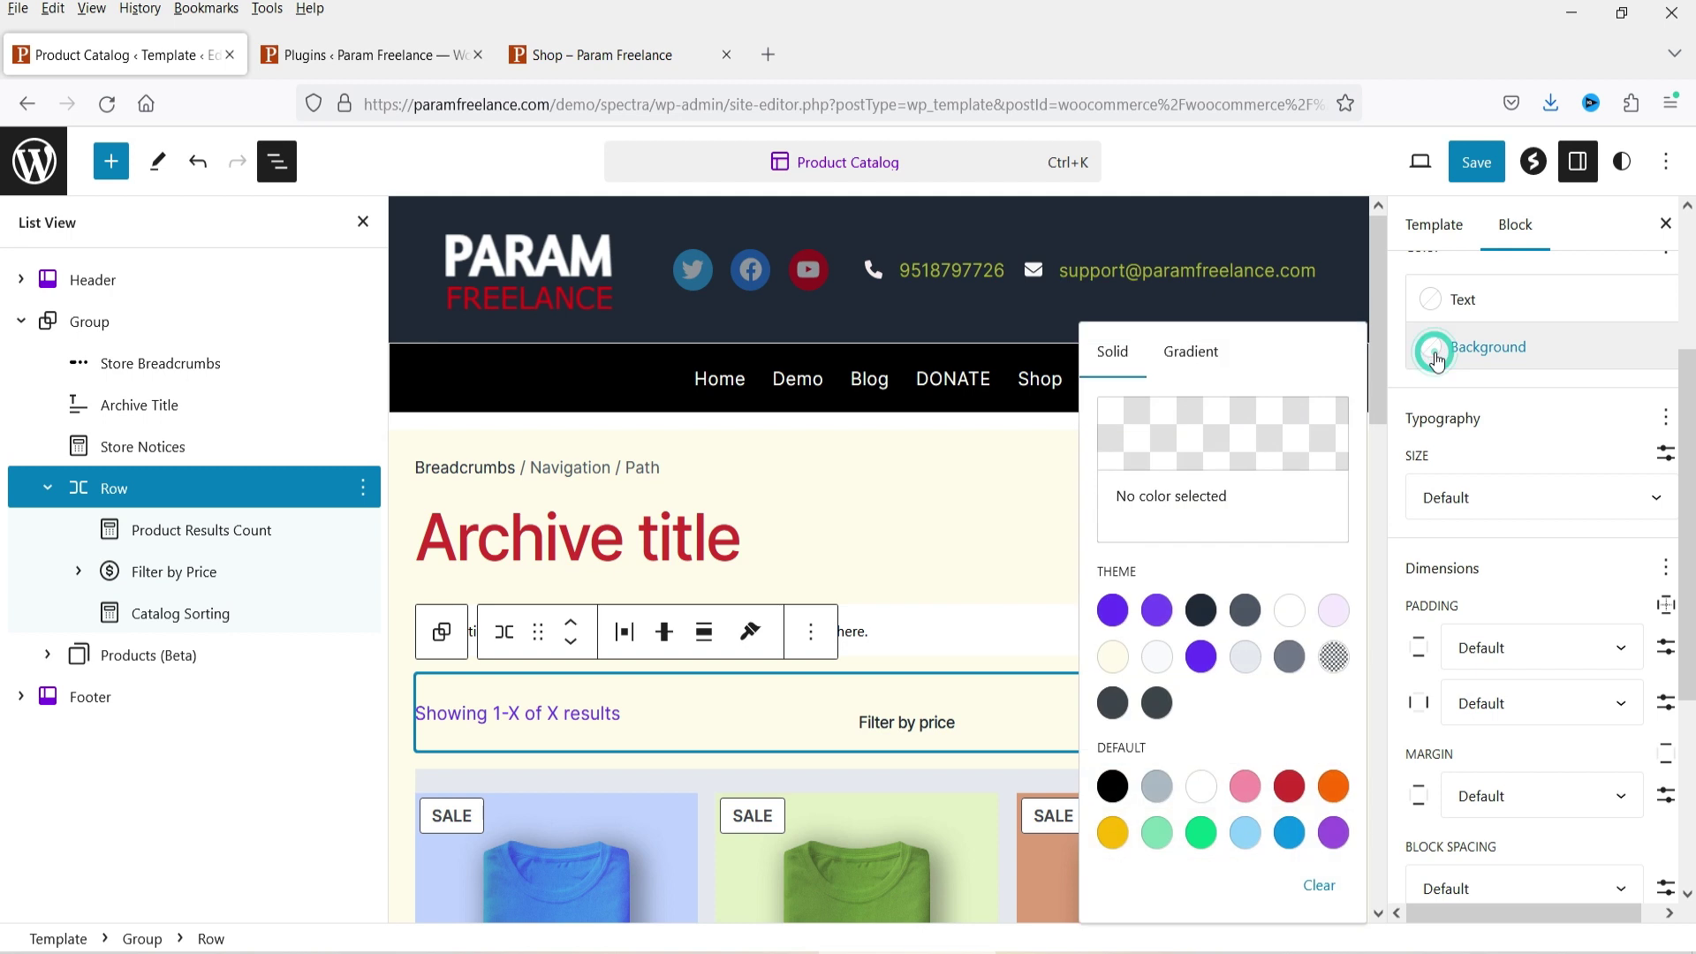
left_click(1111, 787)
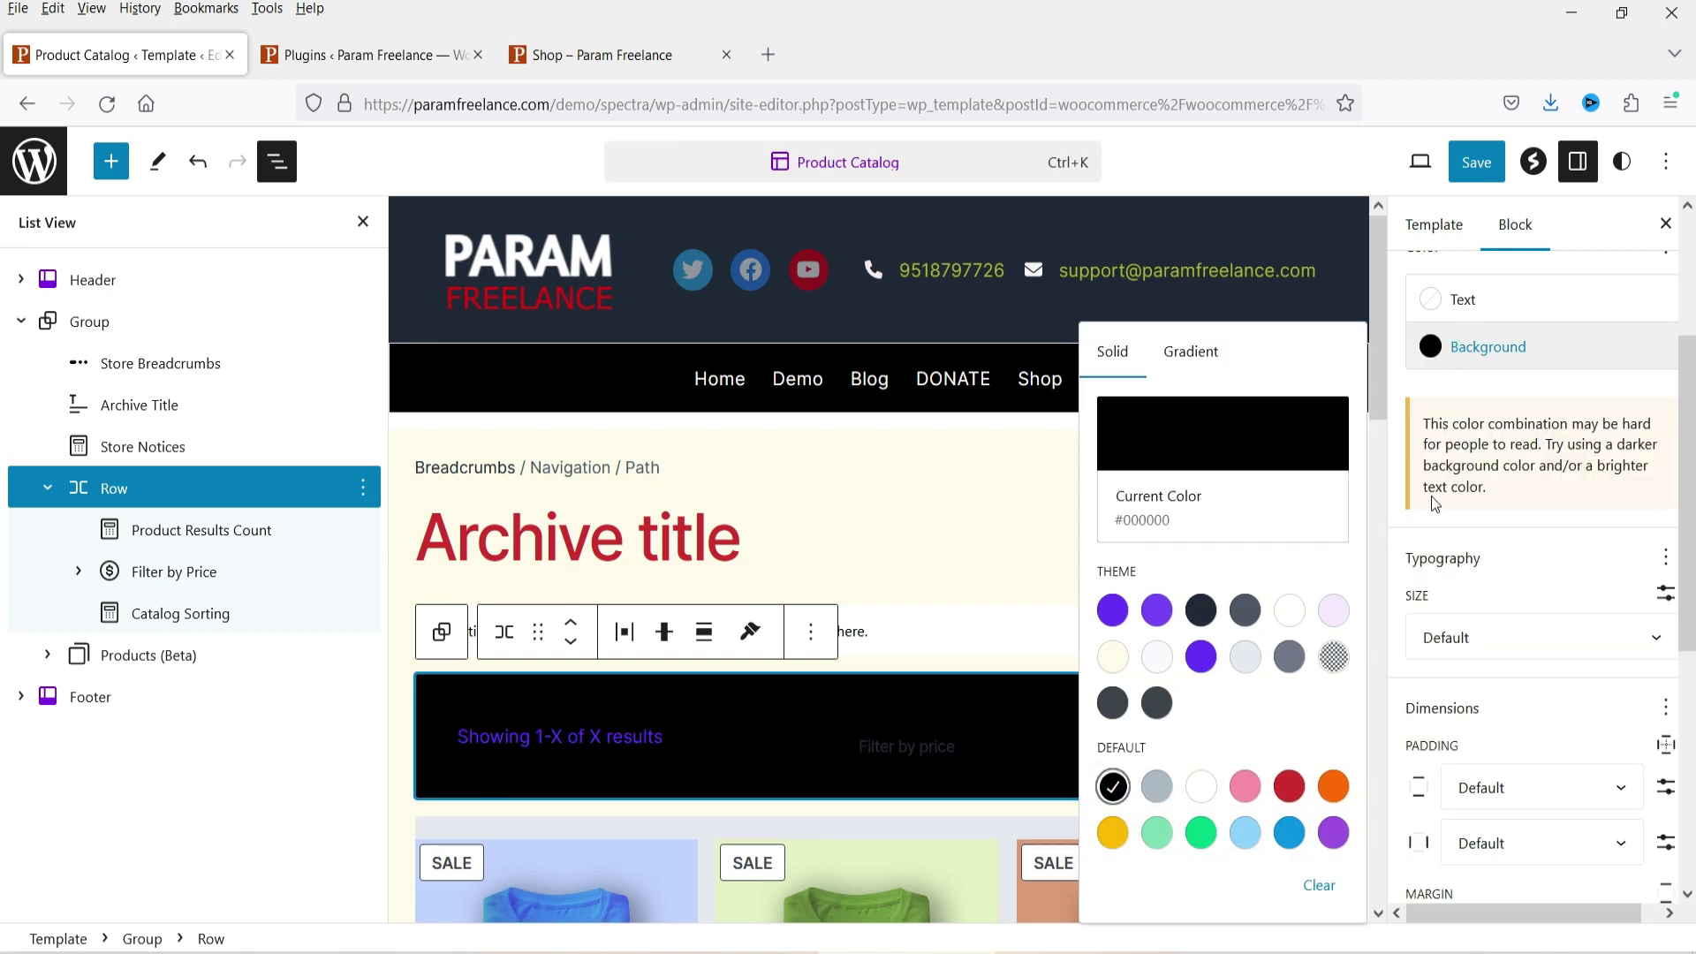
scroll(1495, 636, "down", 5)
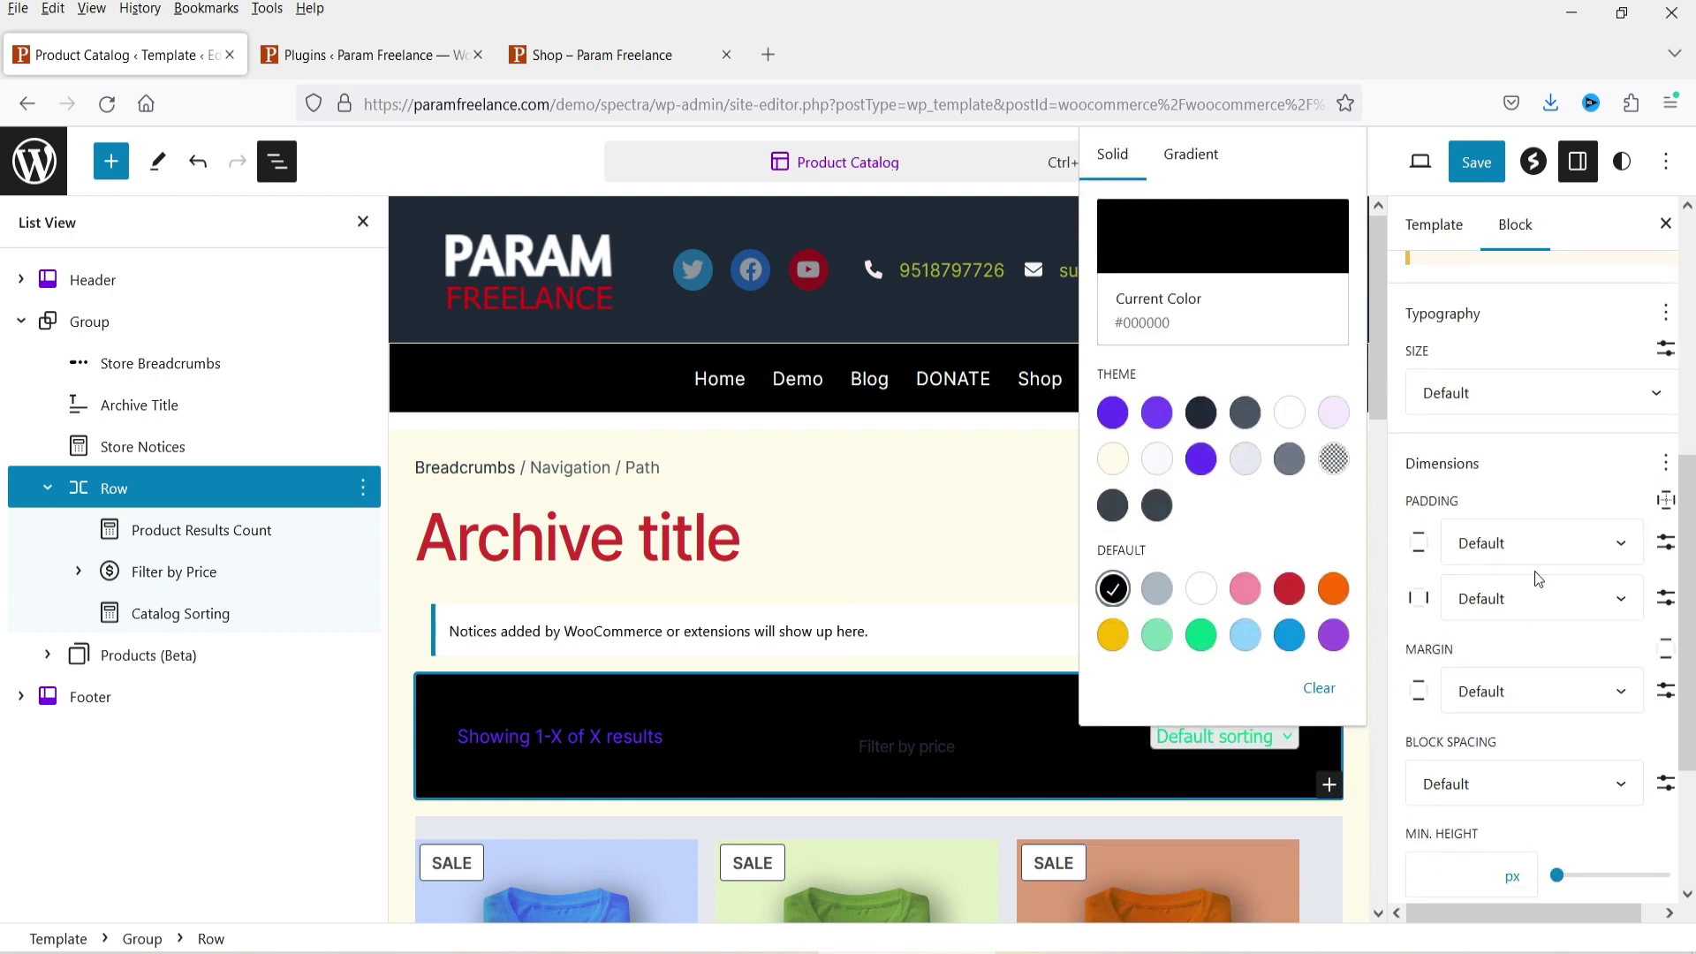
scroll(1537, 579, "up", 4)
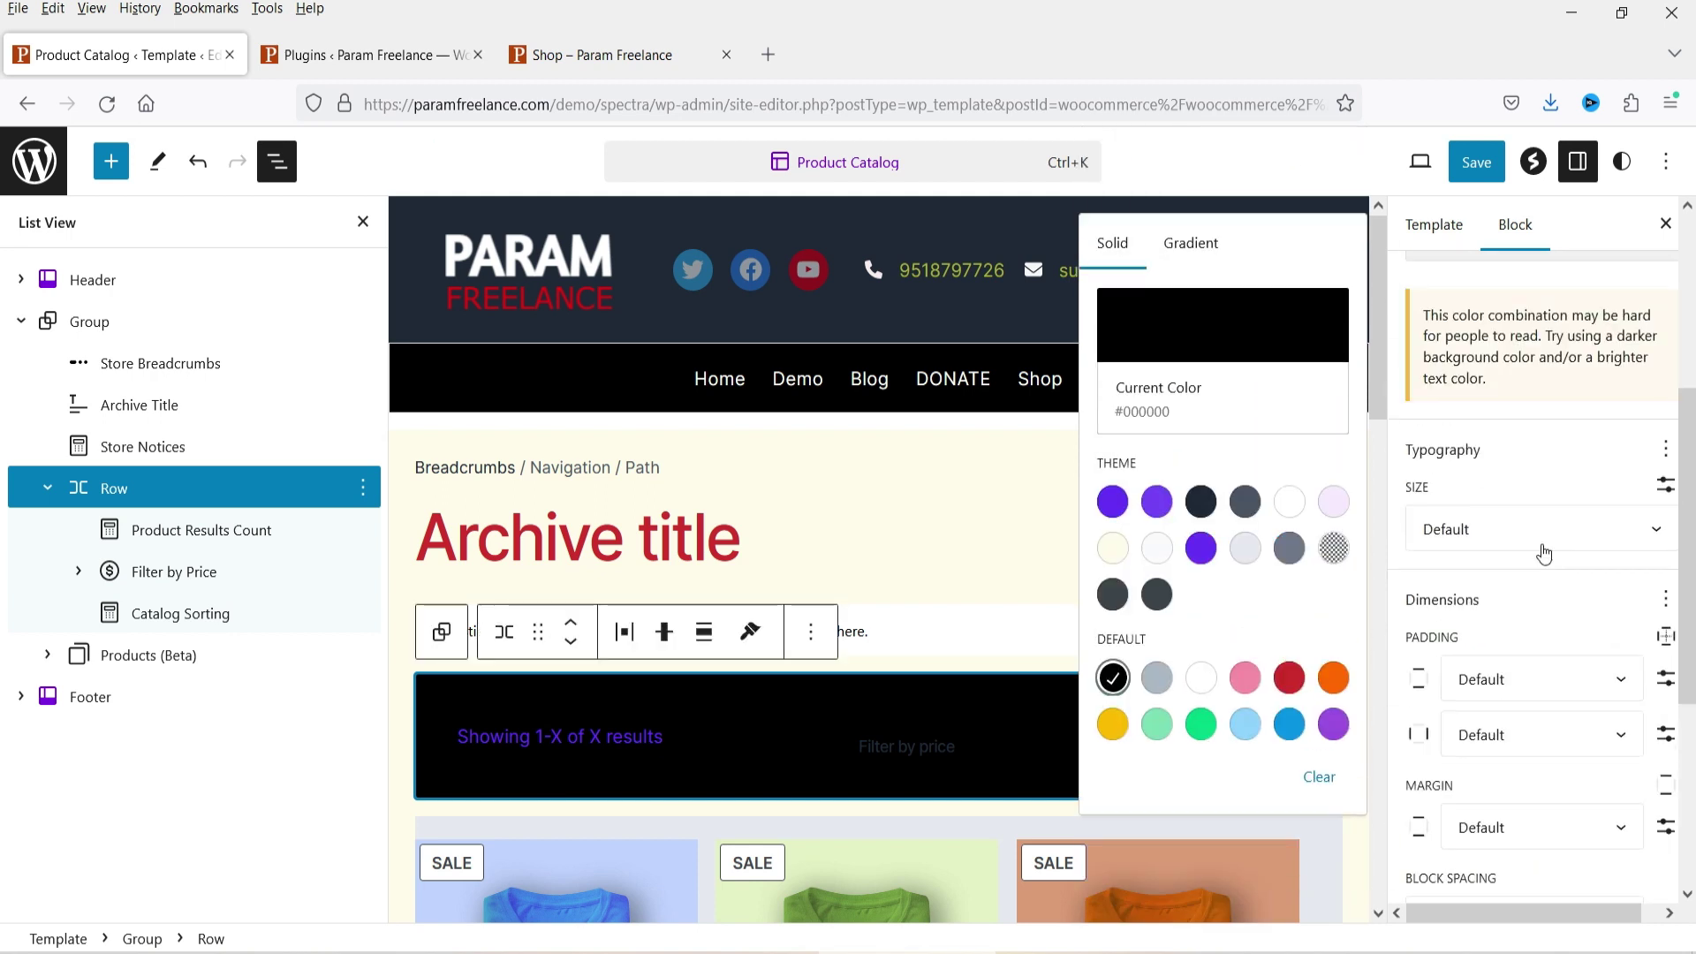
Make the Product Results Count and Catalog Sorting text white.
left_click(622, 748)
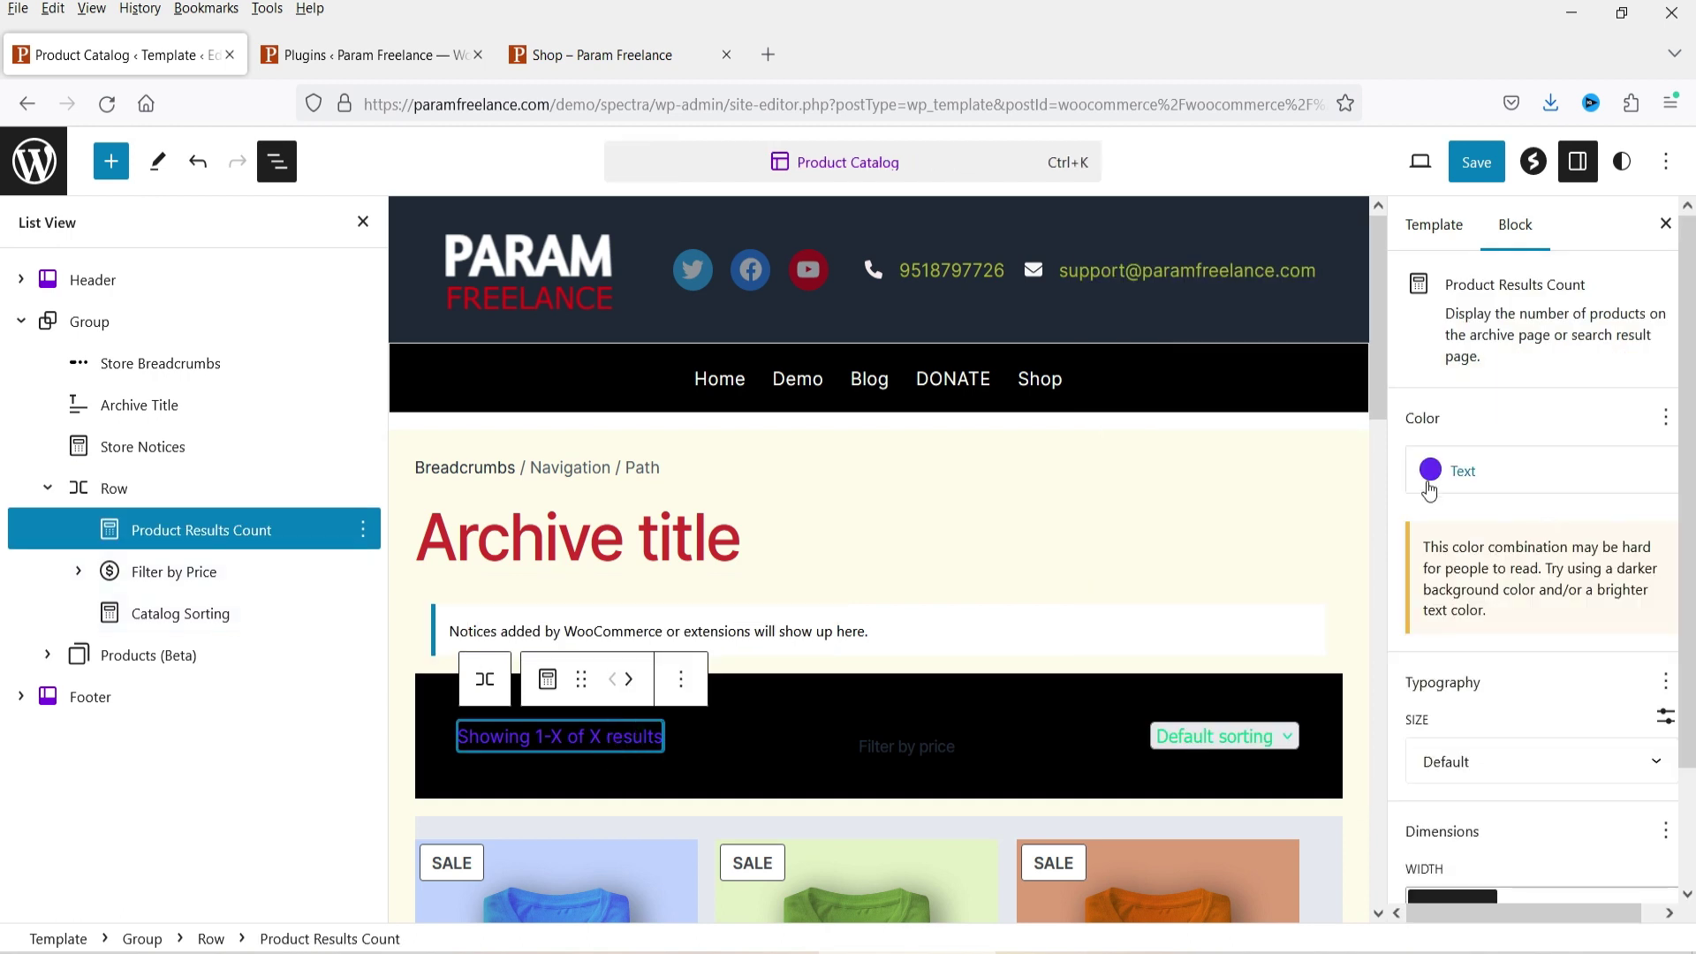
left_click(1429, 481)
left_click(1289, 680)
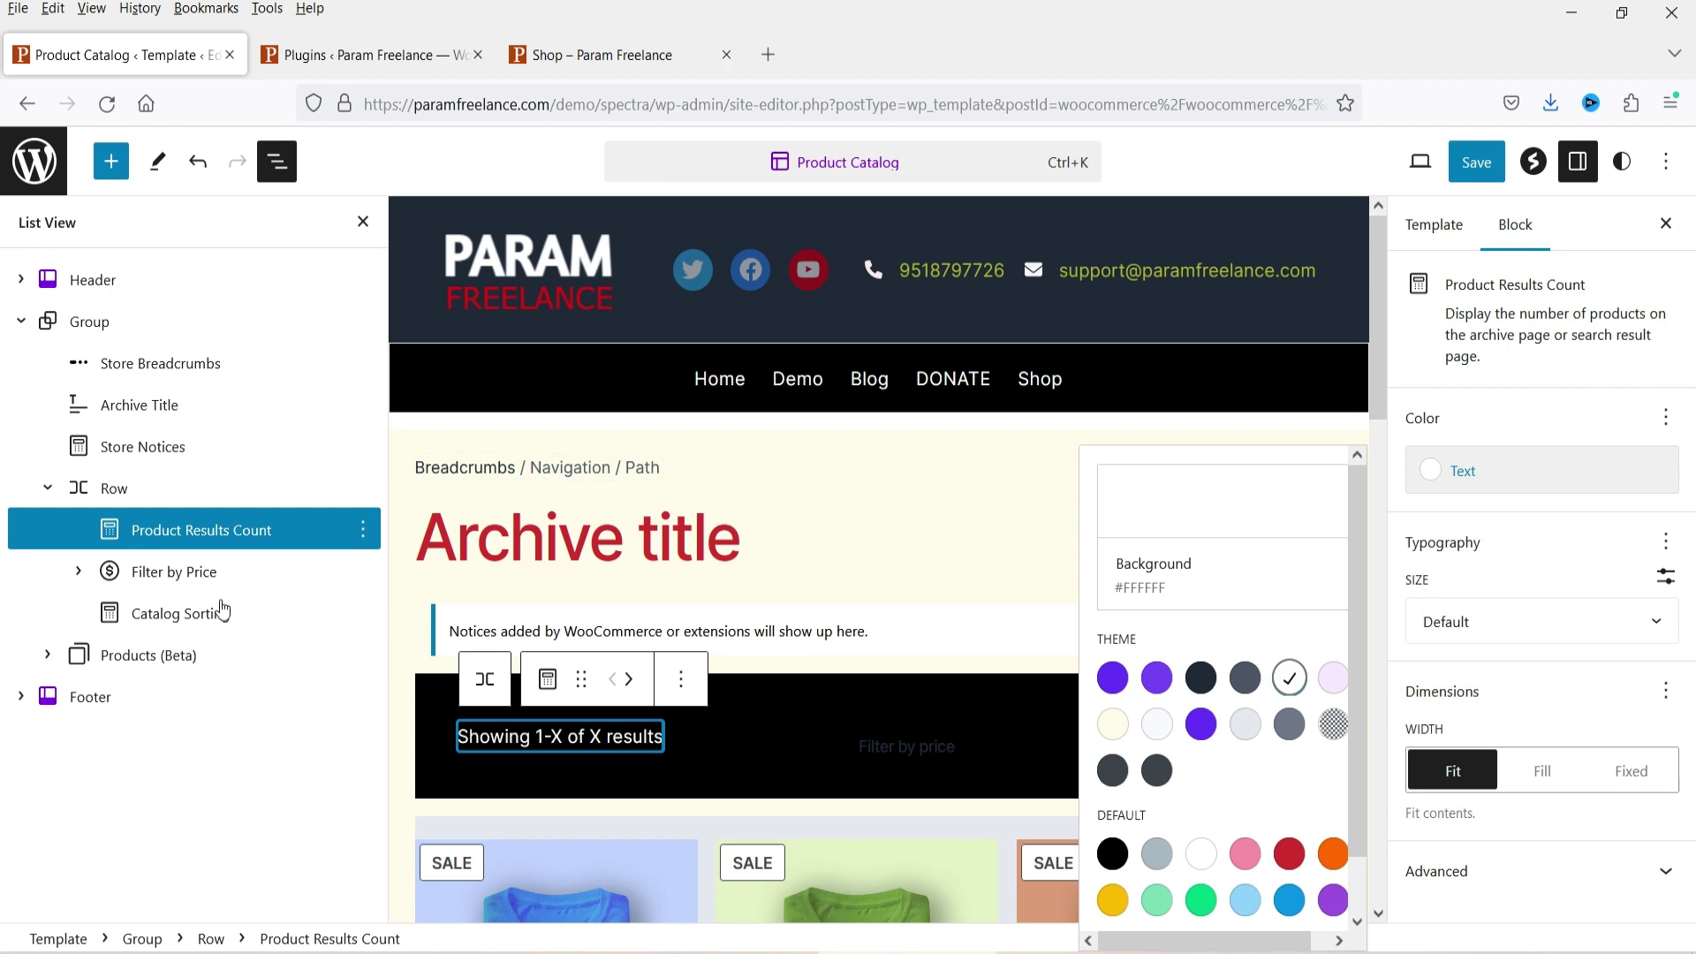
left_click(199, 621)
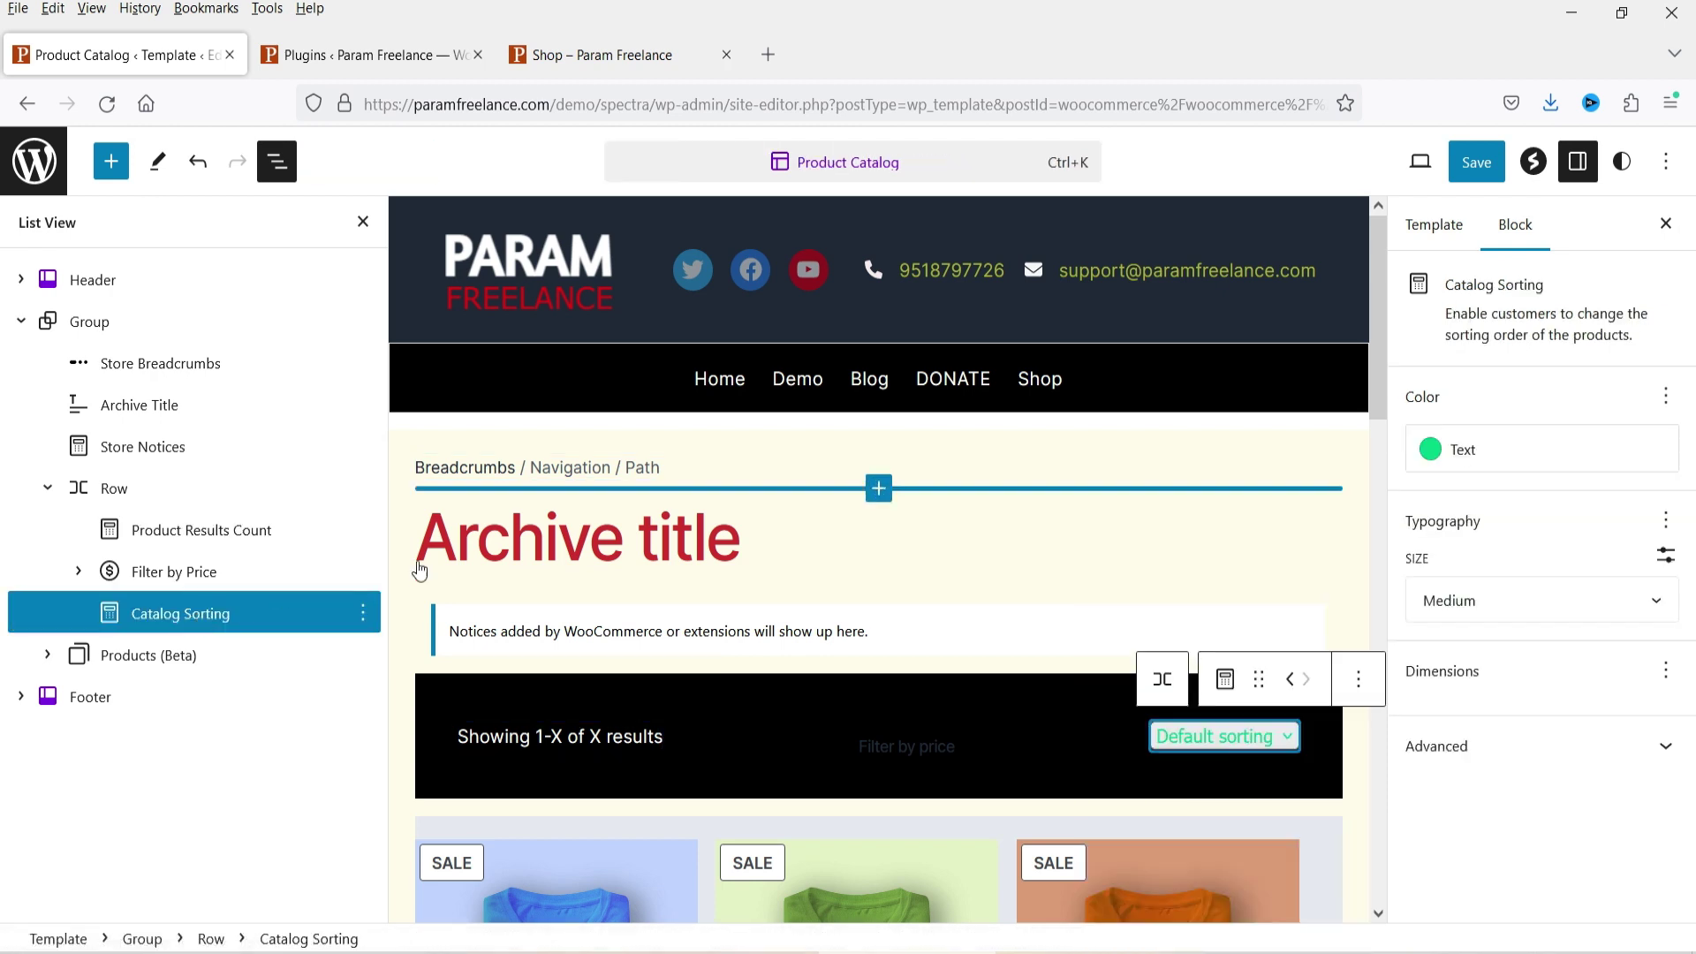
left_click(1488, 451)
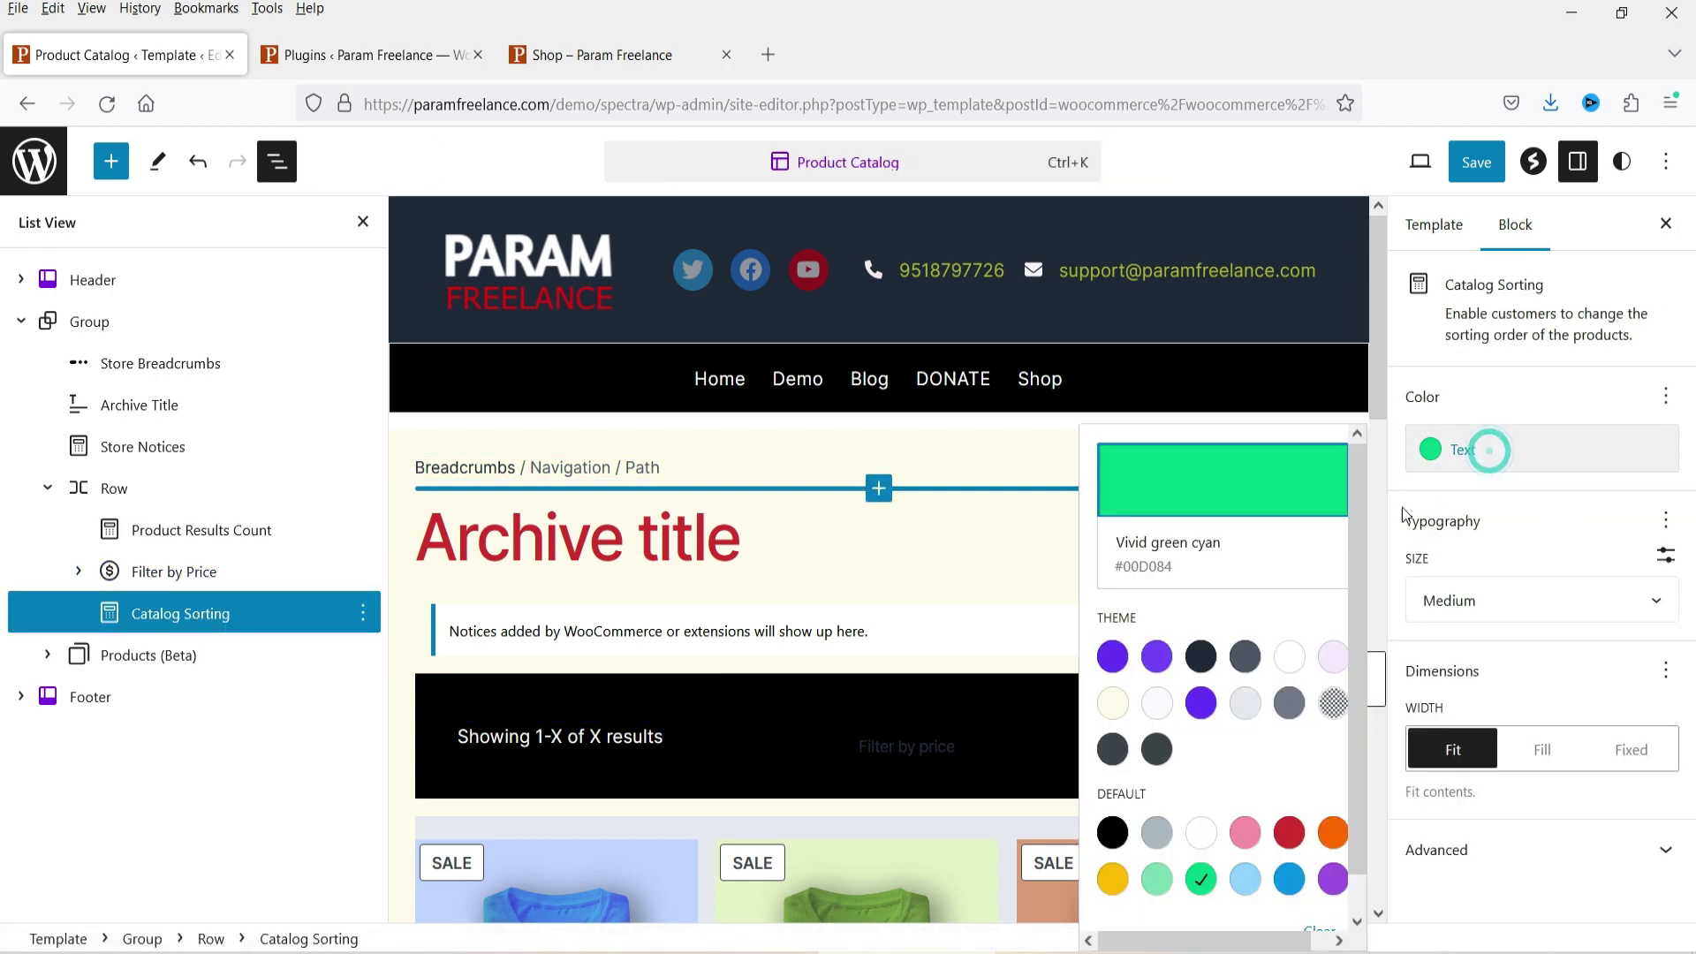
left_click(1289, 660)
left_click(881, 734)
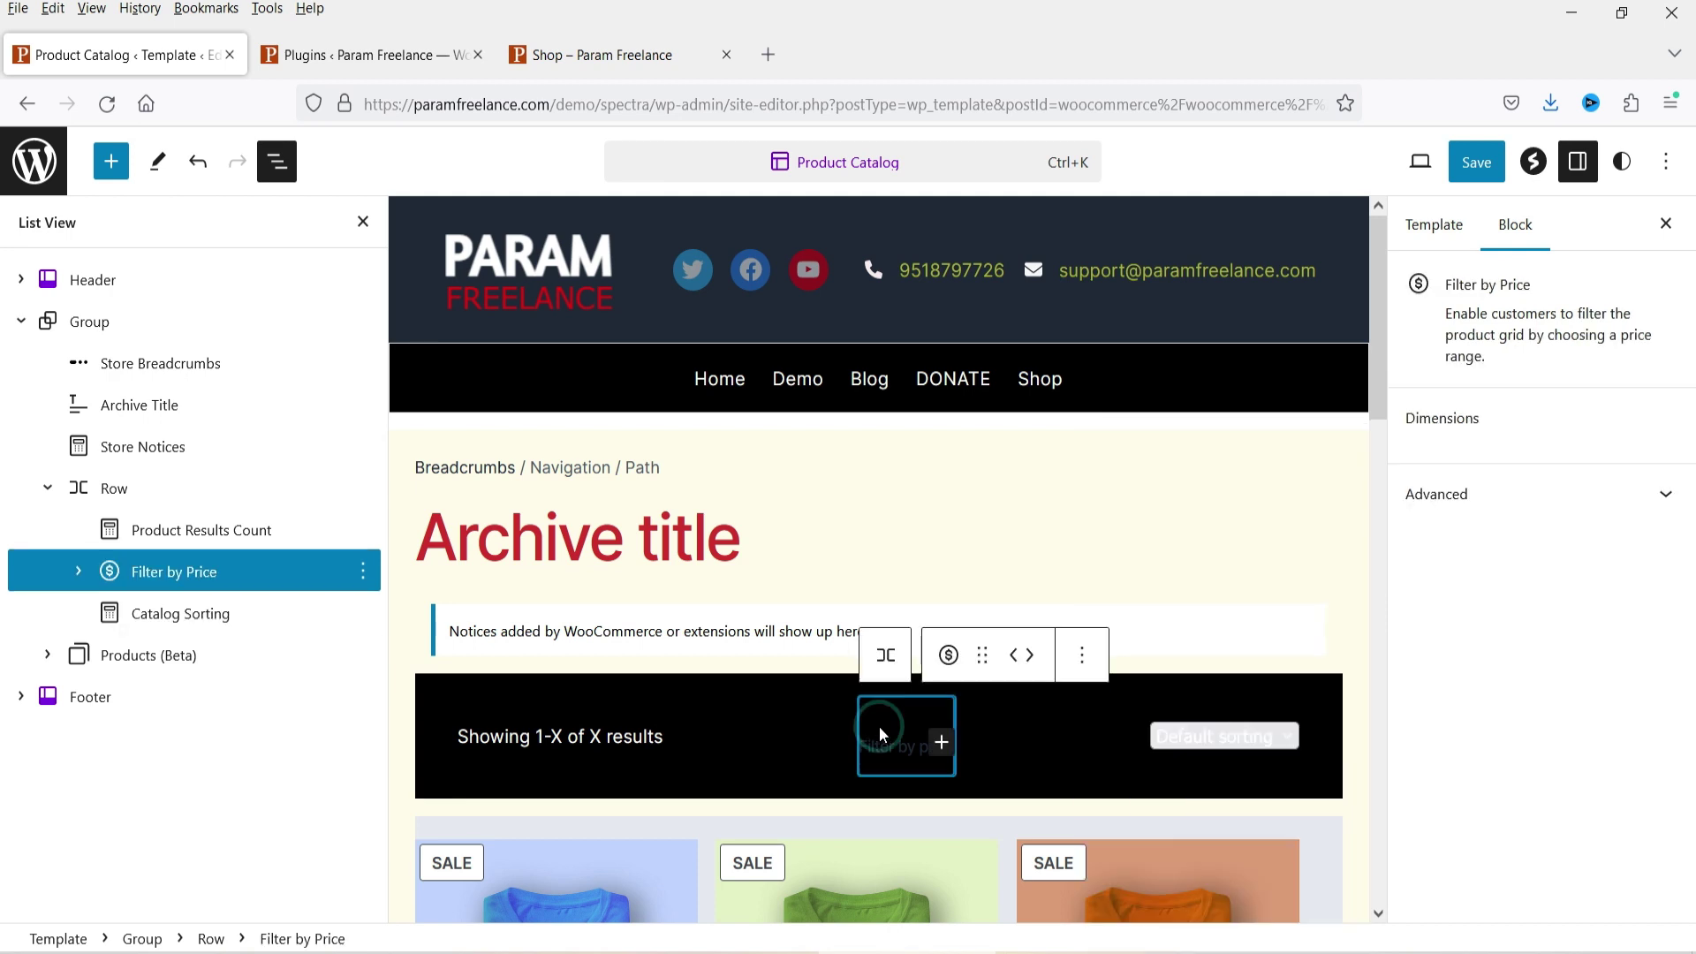
Hide List View and block settings for a full-width view, then reopen List View.
left_click(363, 222)
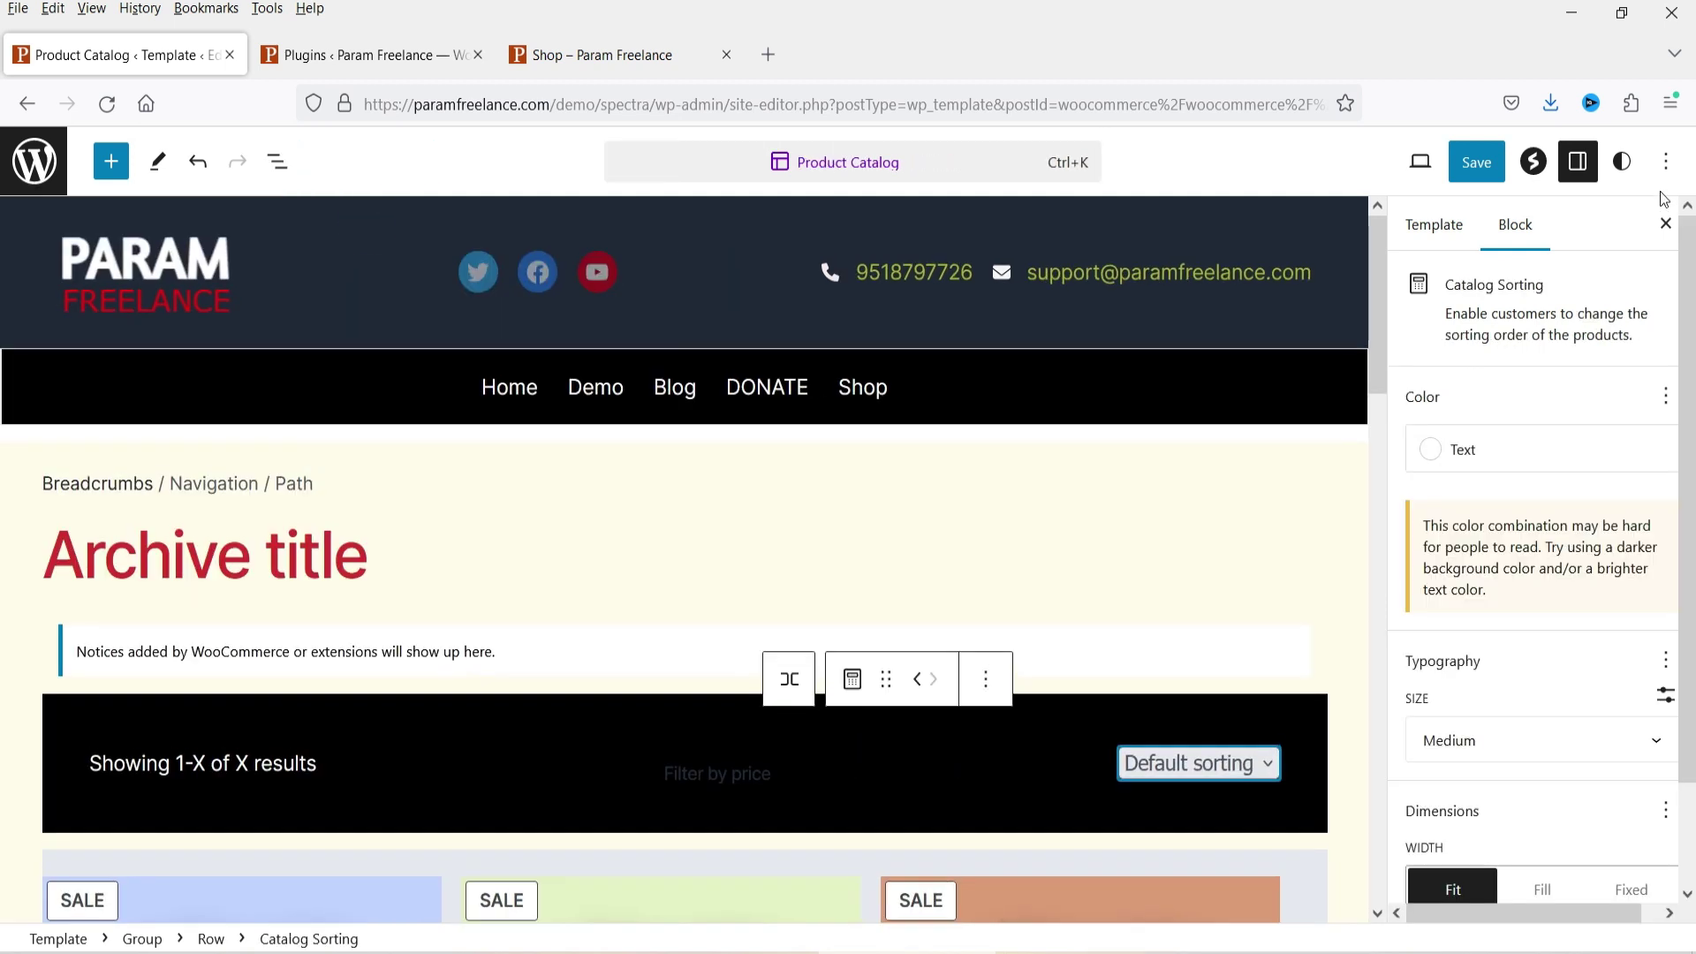
left_click(1663, 228)
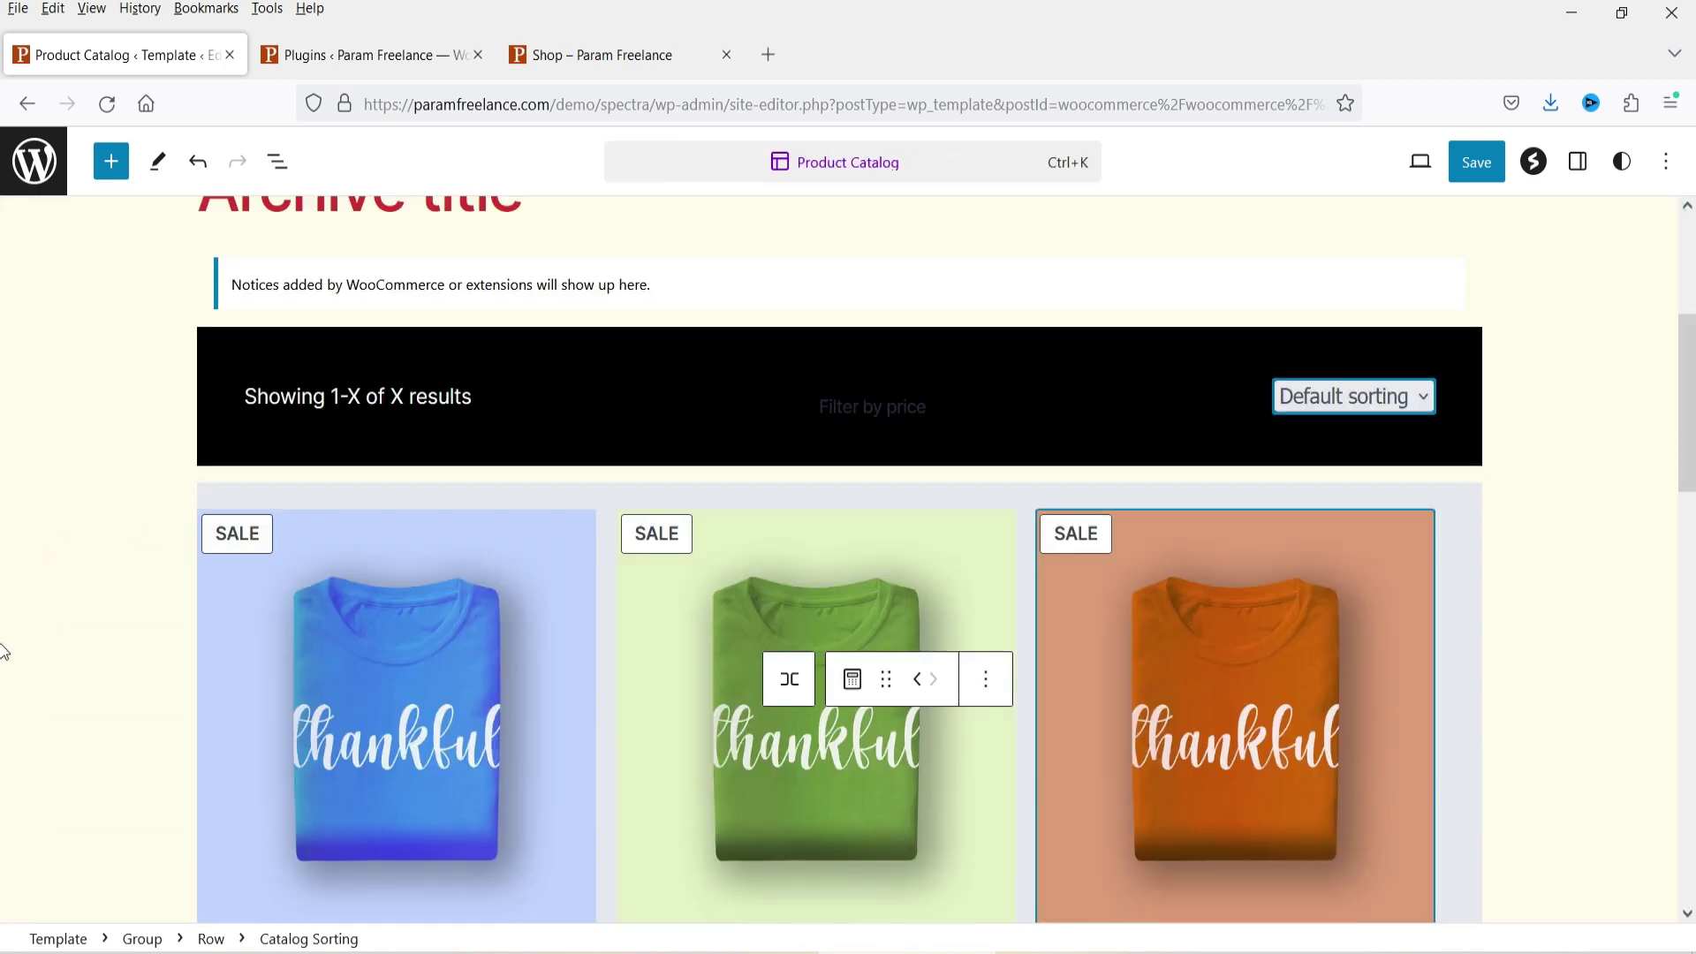
scroll(1589, 658, "up", 2)
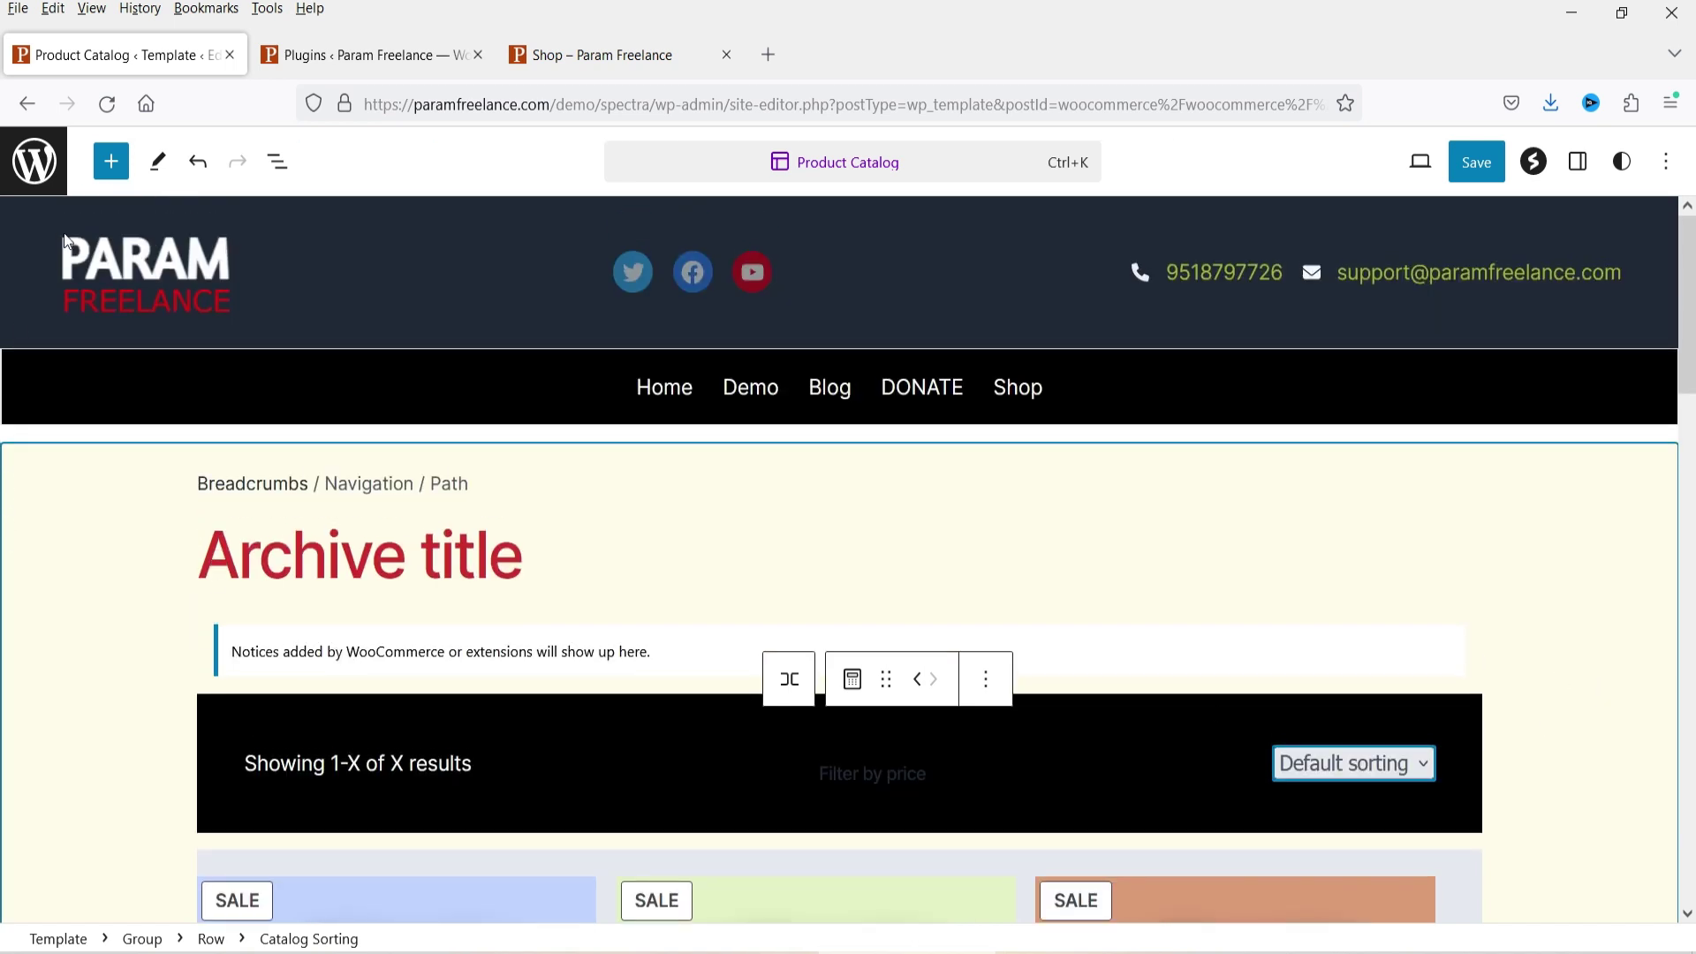
left_click(278, 162)
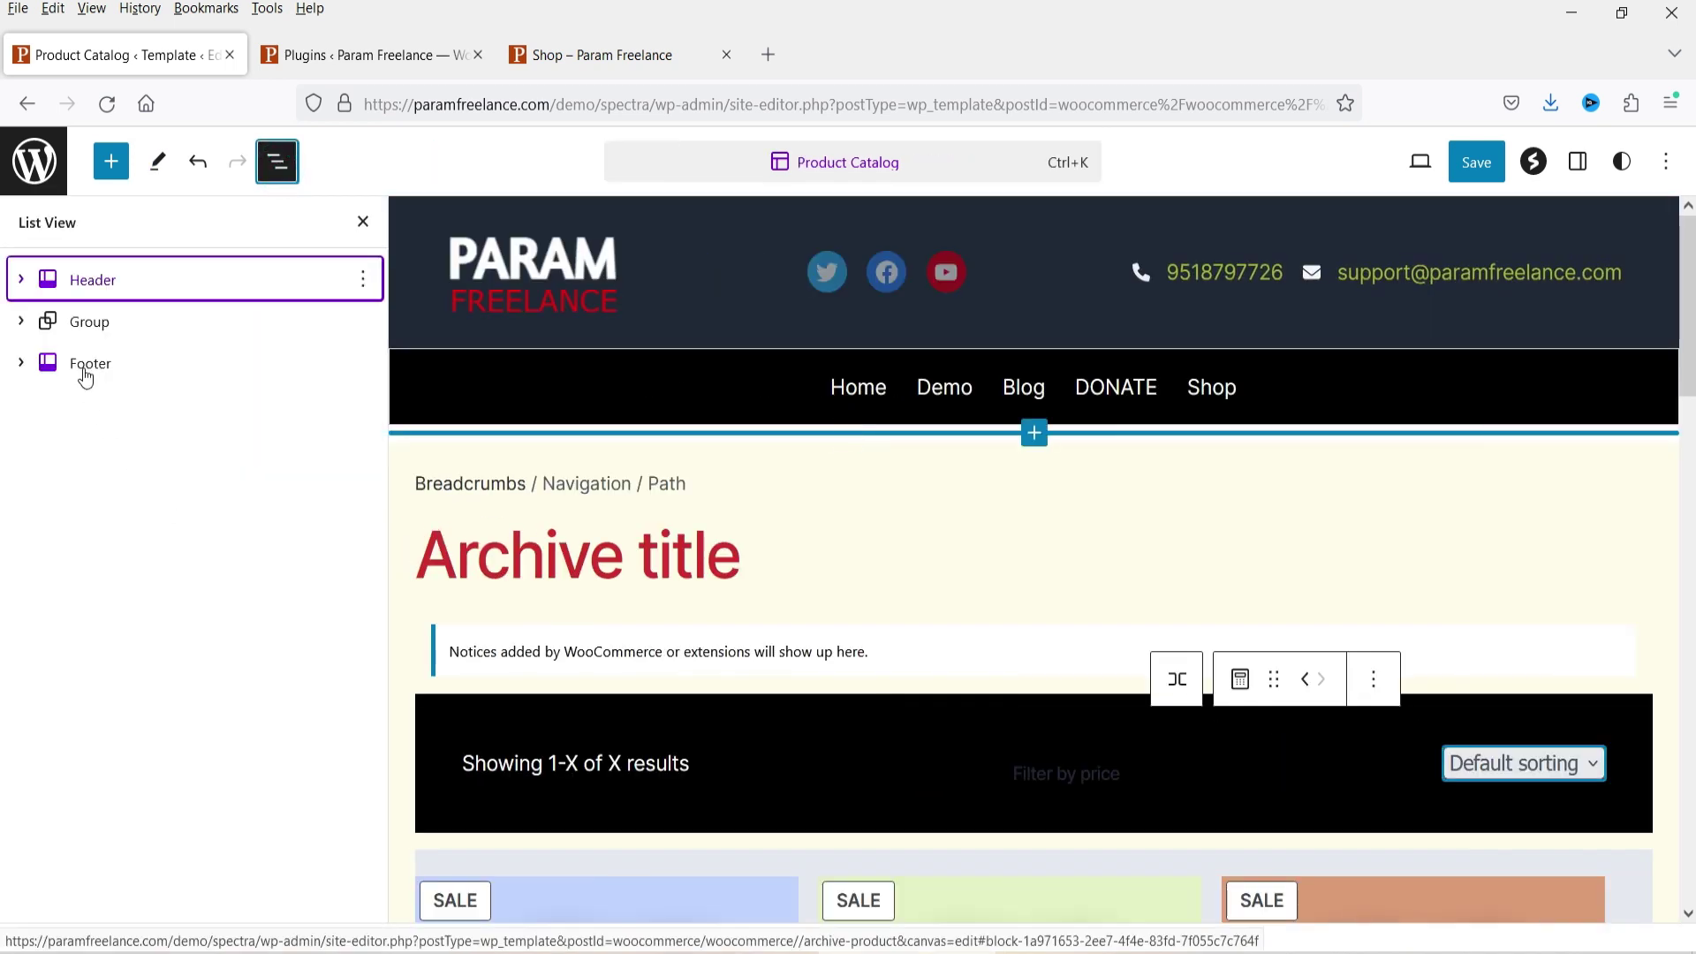
Expand the Group and Products (Beta) in List View and select Products (Beta).
left_click(21, 323)
left_click(21, 324)
left_click(21, 324)
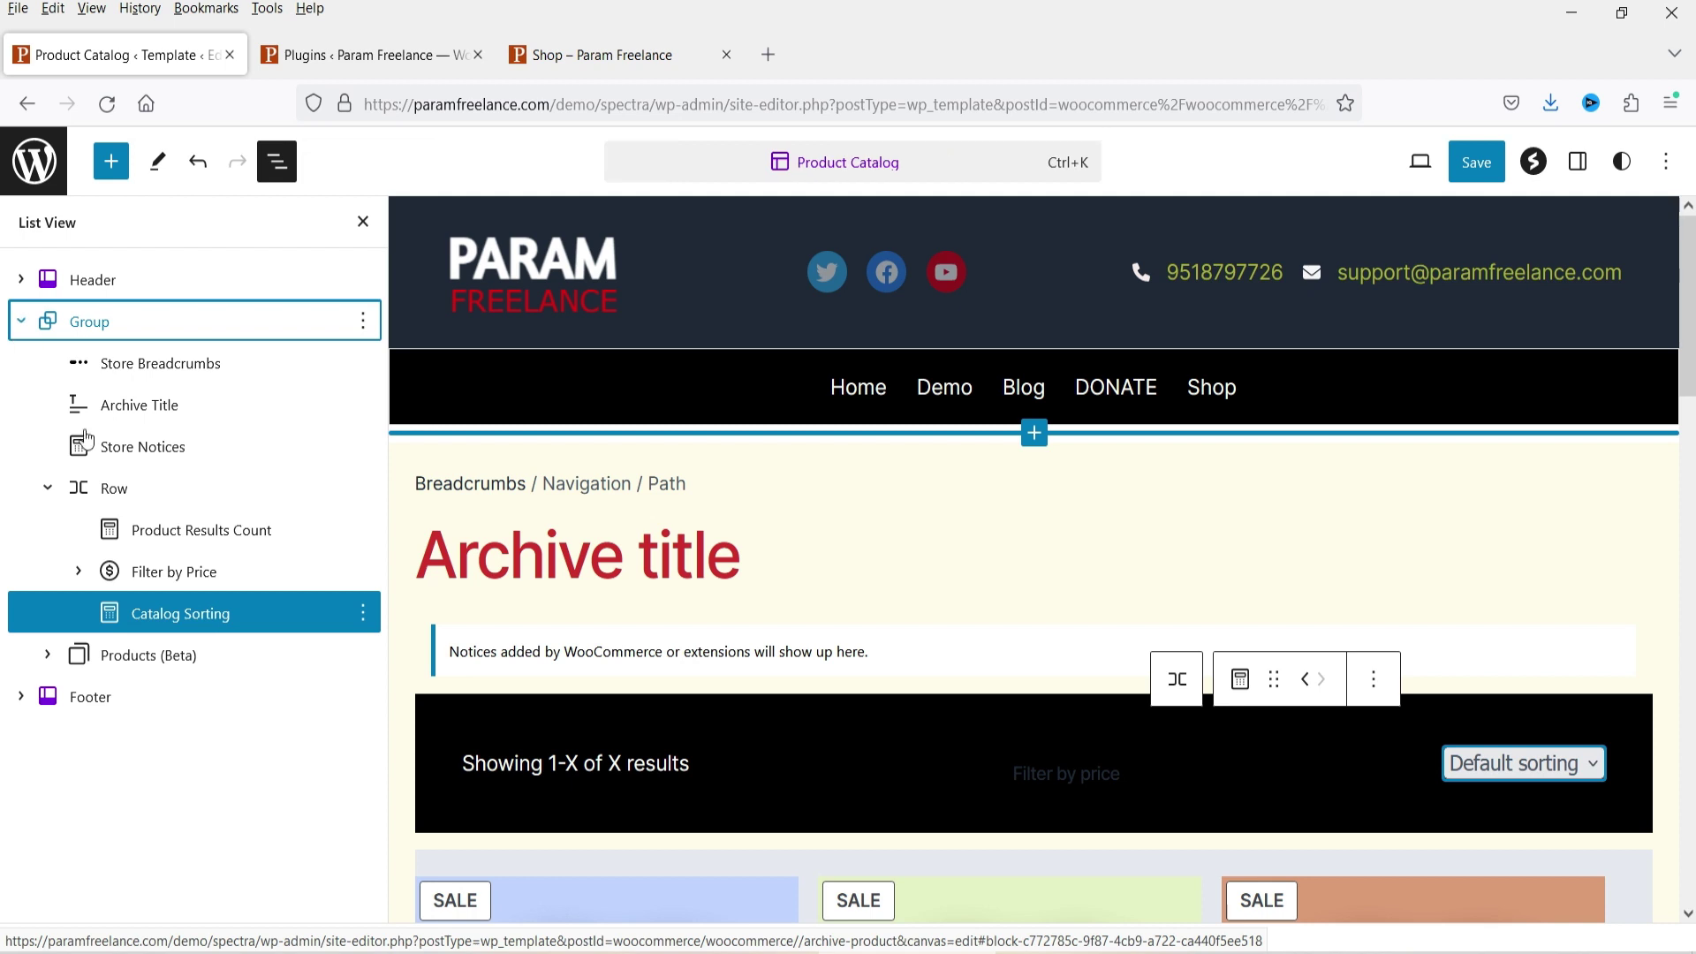
left_click(49, 656)
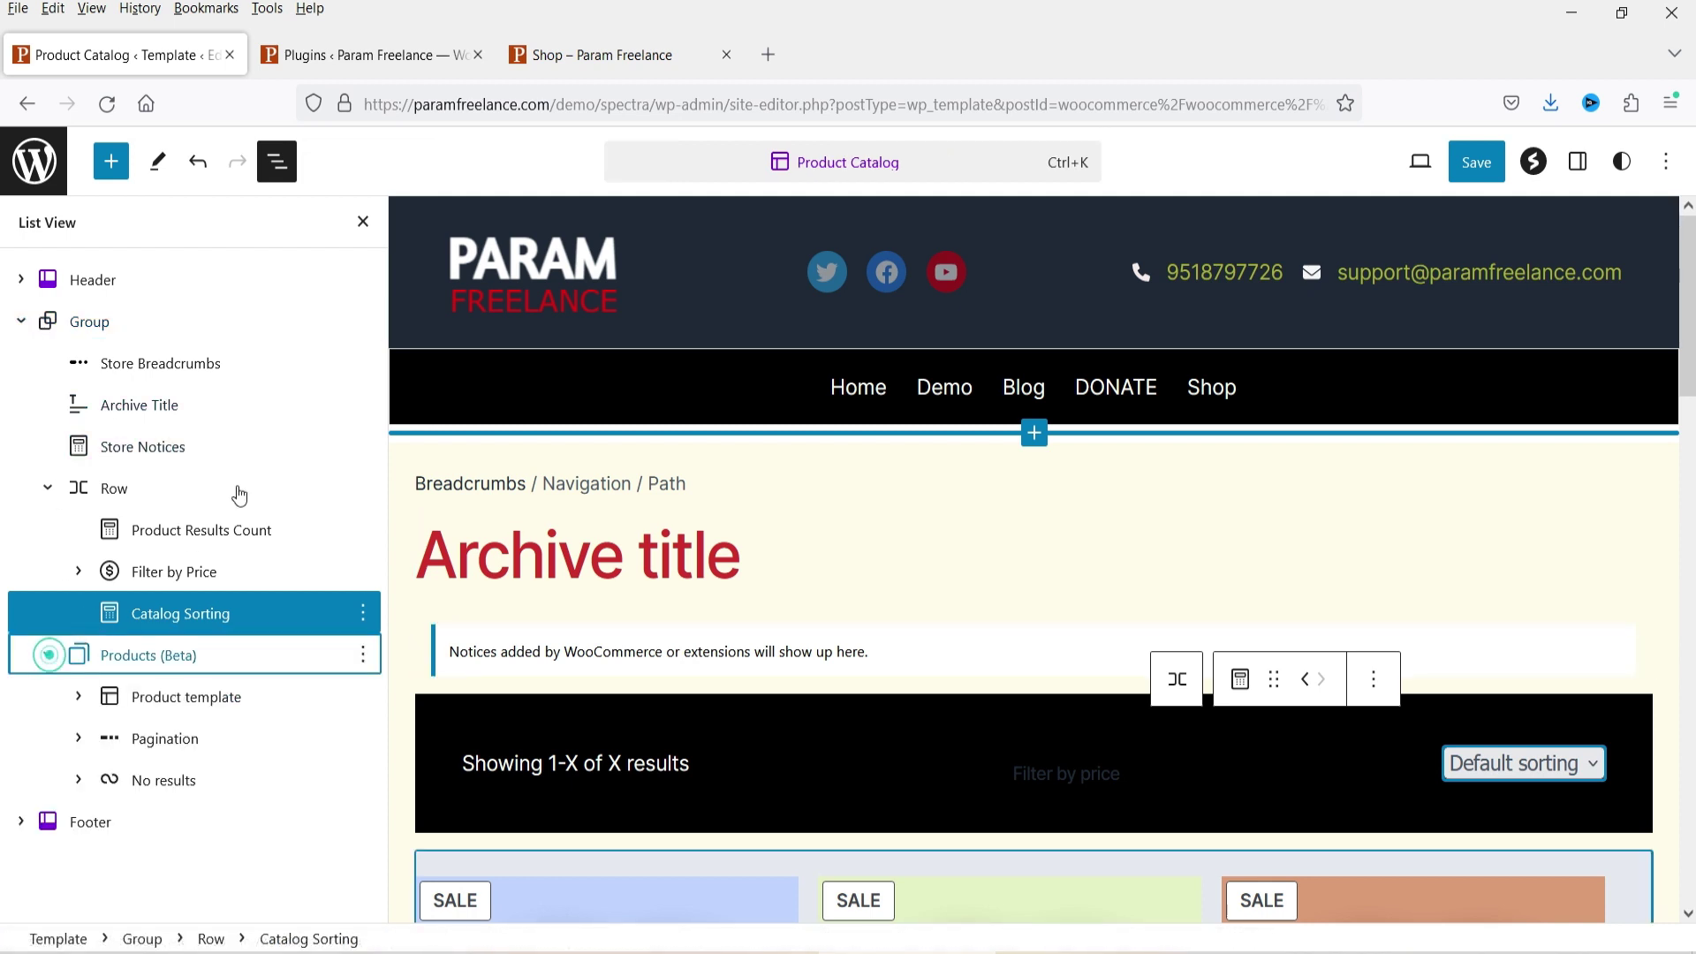
scroll(1154, 530, "down", 4)
scroll(1157, 526, "down", 10)
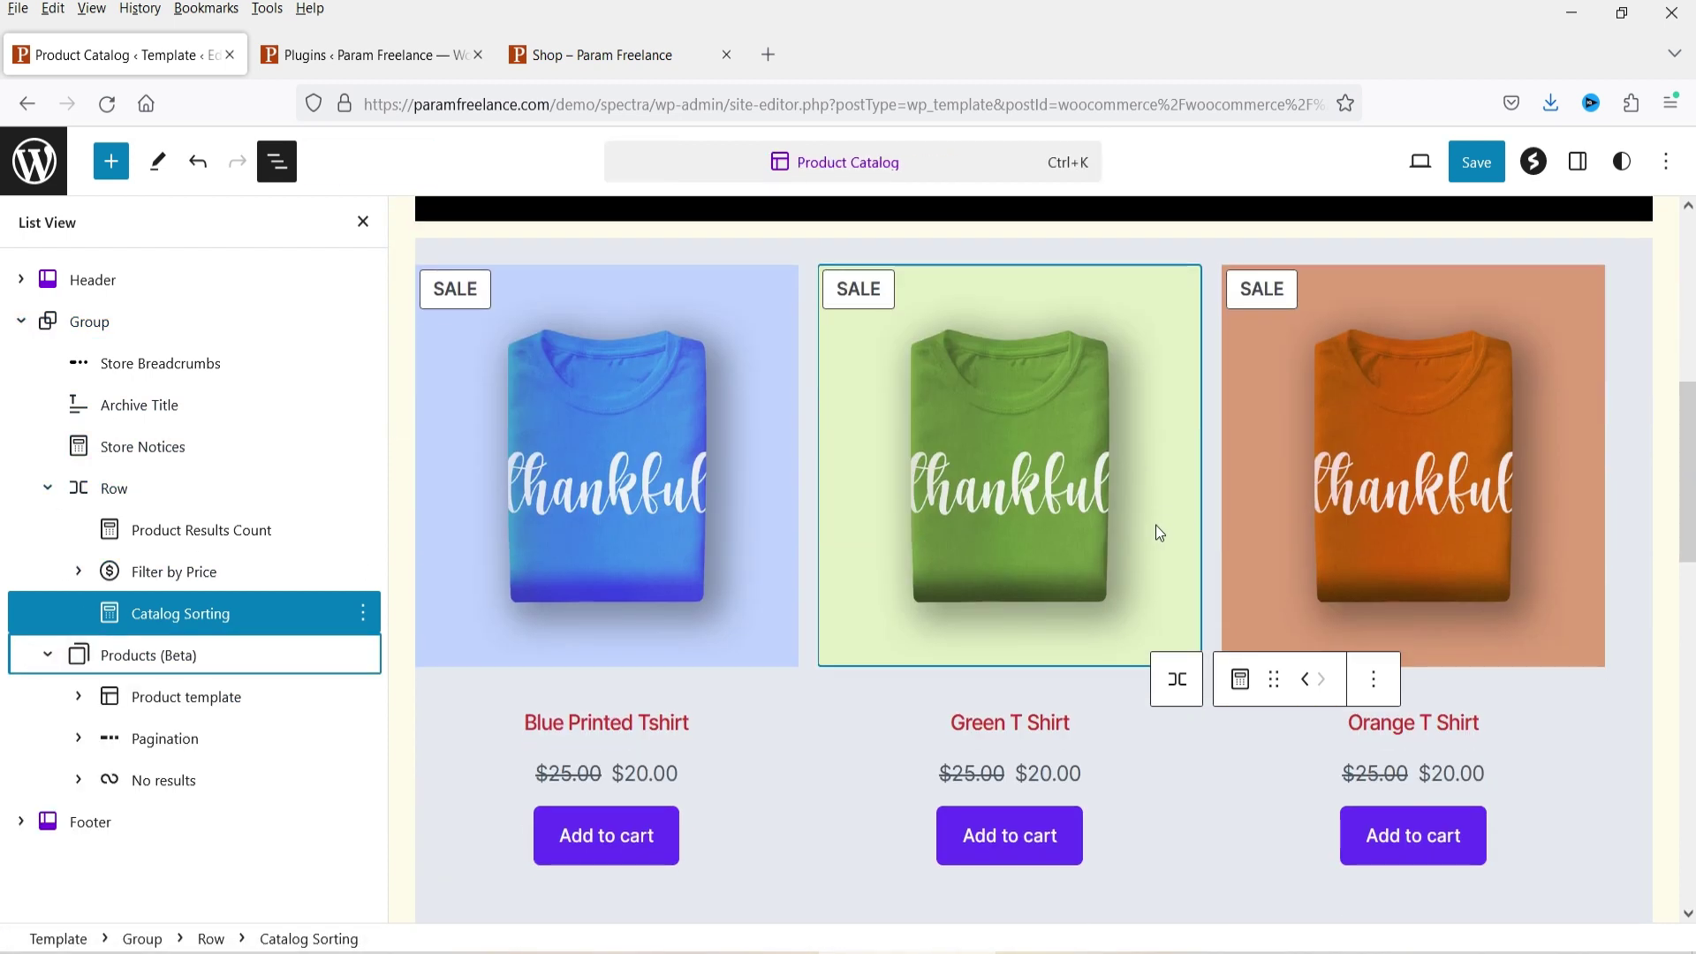
scroll(998, 545, "down", 4)
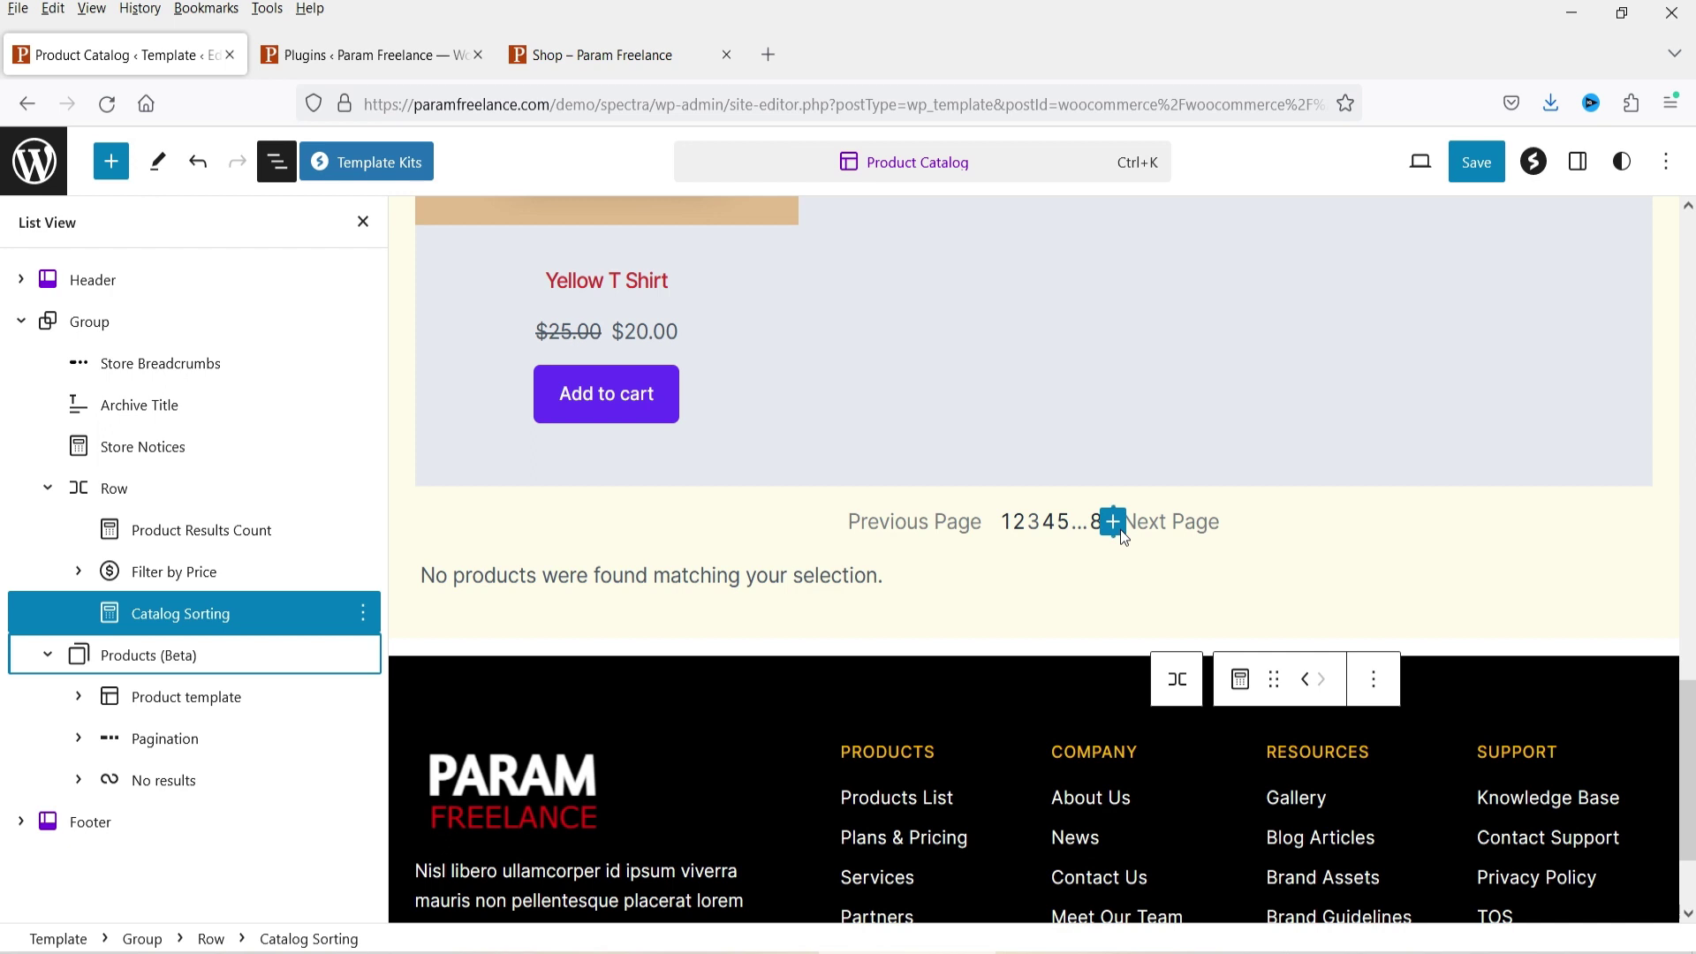
left_click(138, 671)
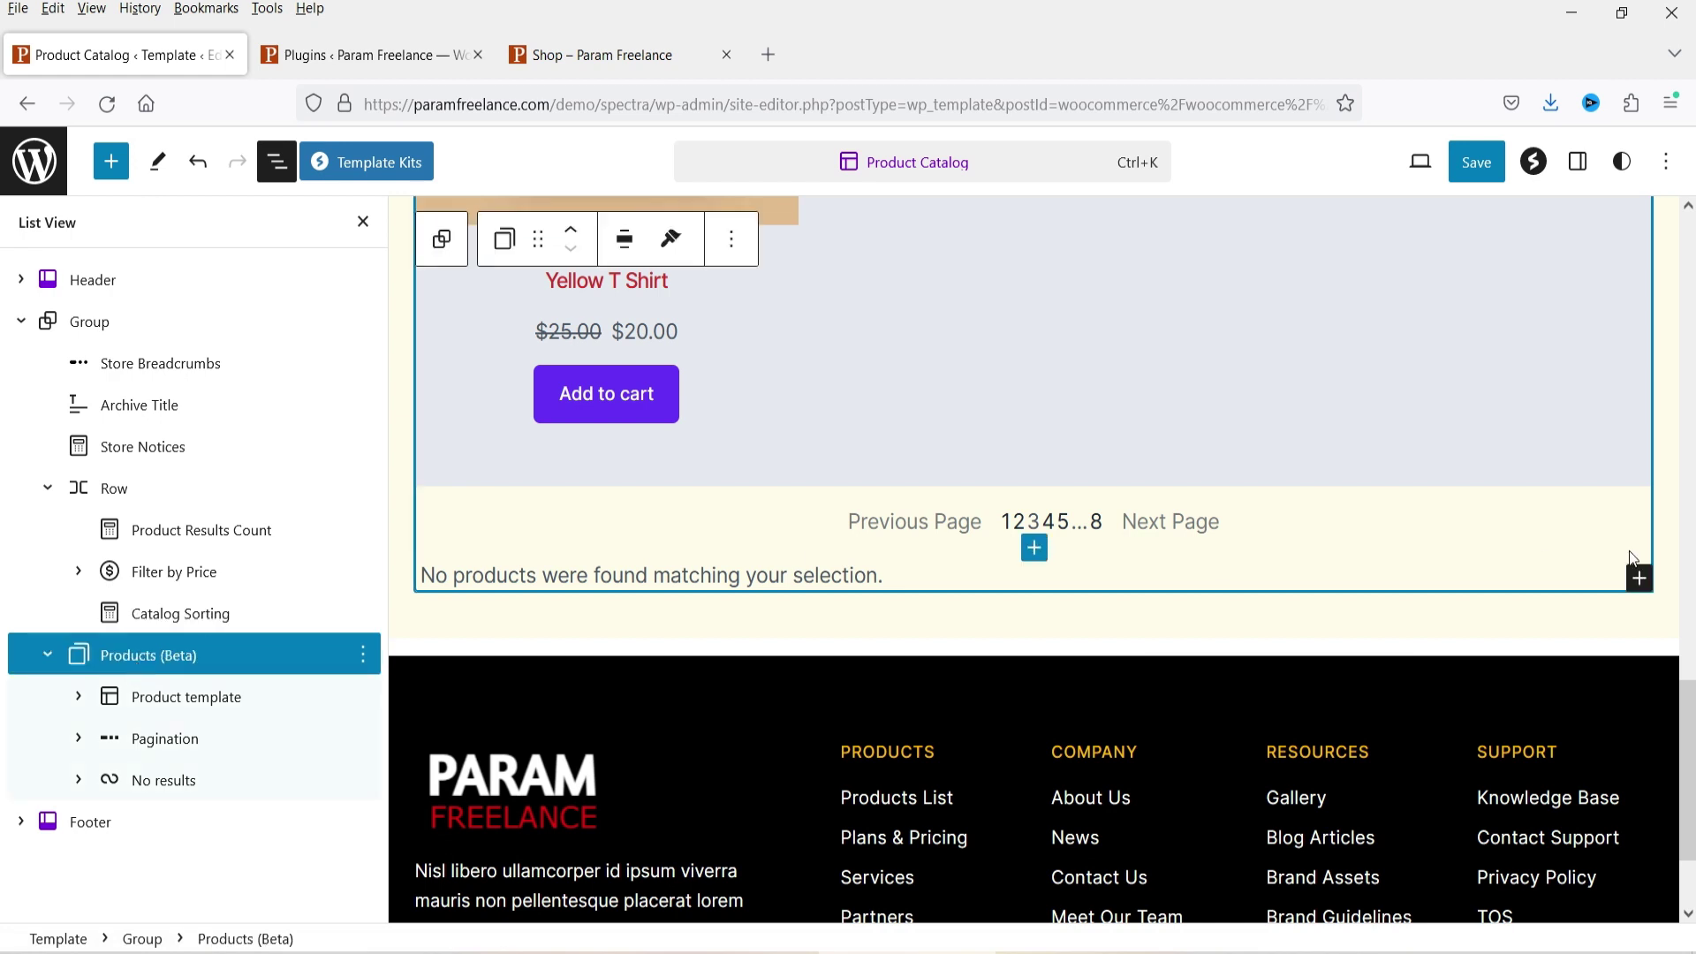
Save the Product Catalog template and reload the live Shop page.
left_click(1620, 162)
left_click(1618, 168)
left_click(1578, 162)
left_click(1476, 162)
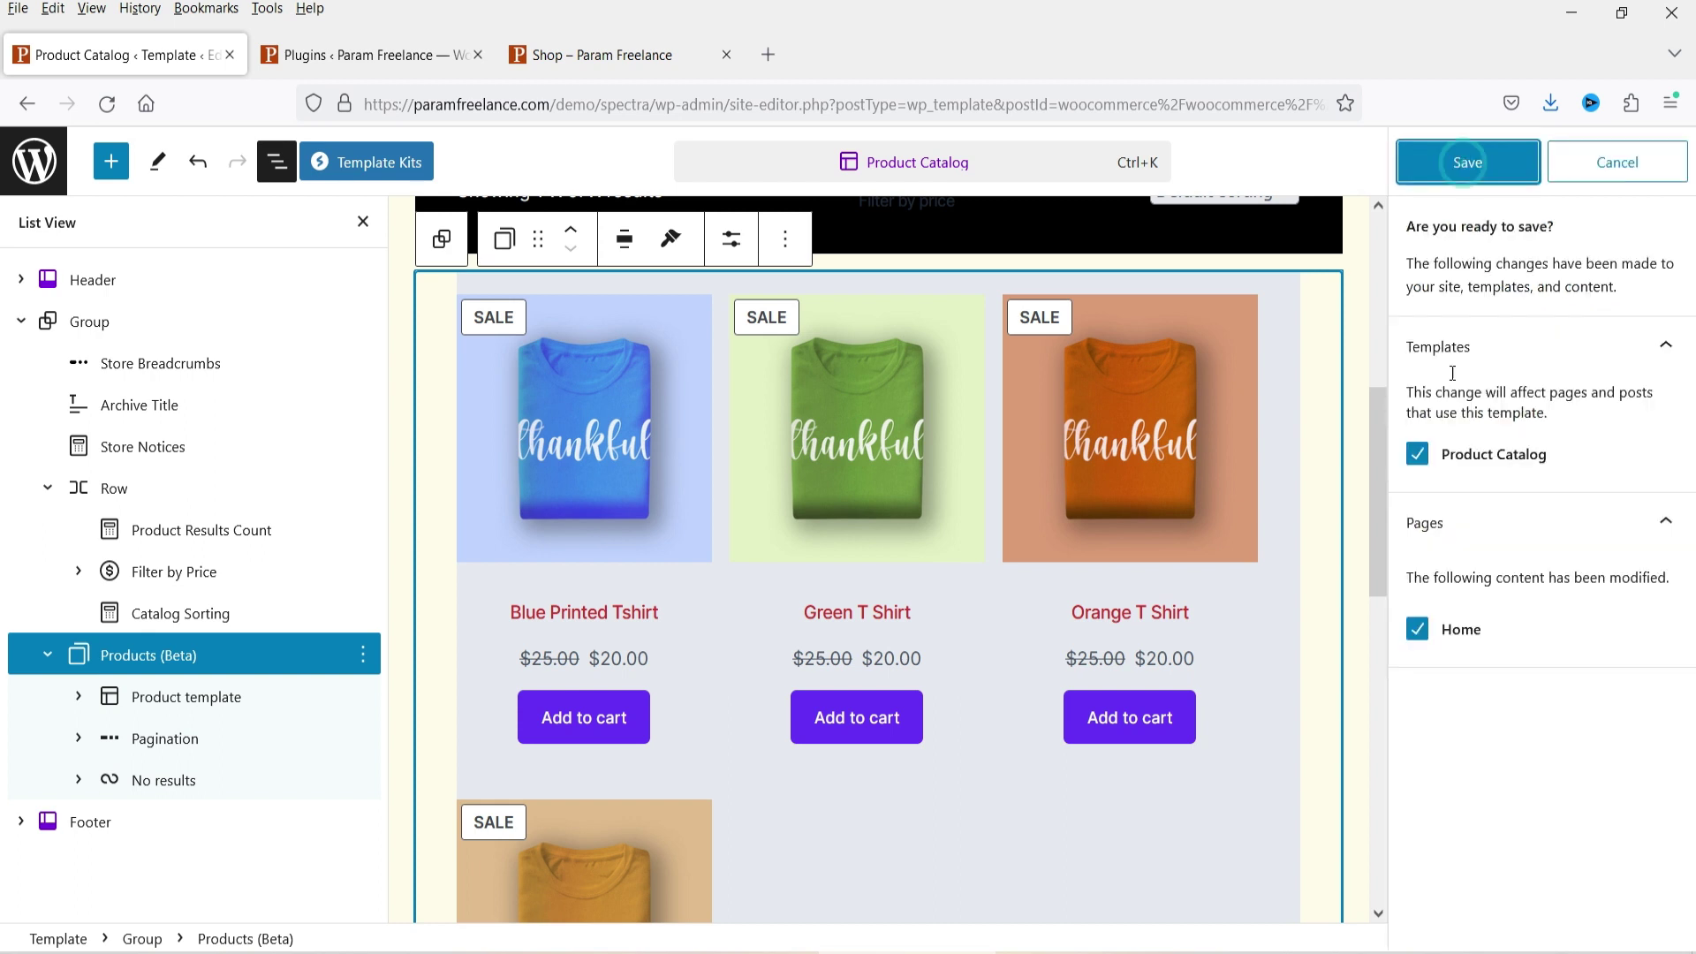
left_click(1466, 176)
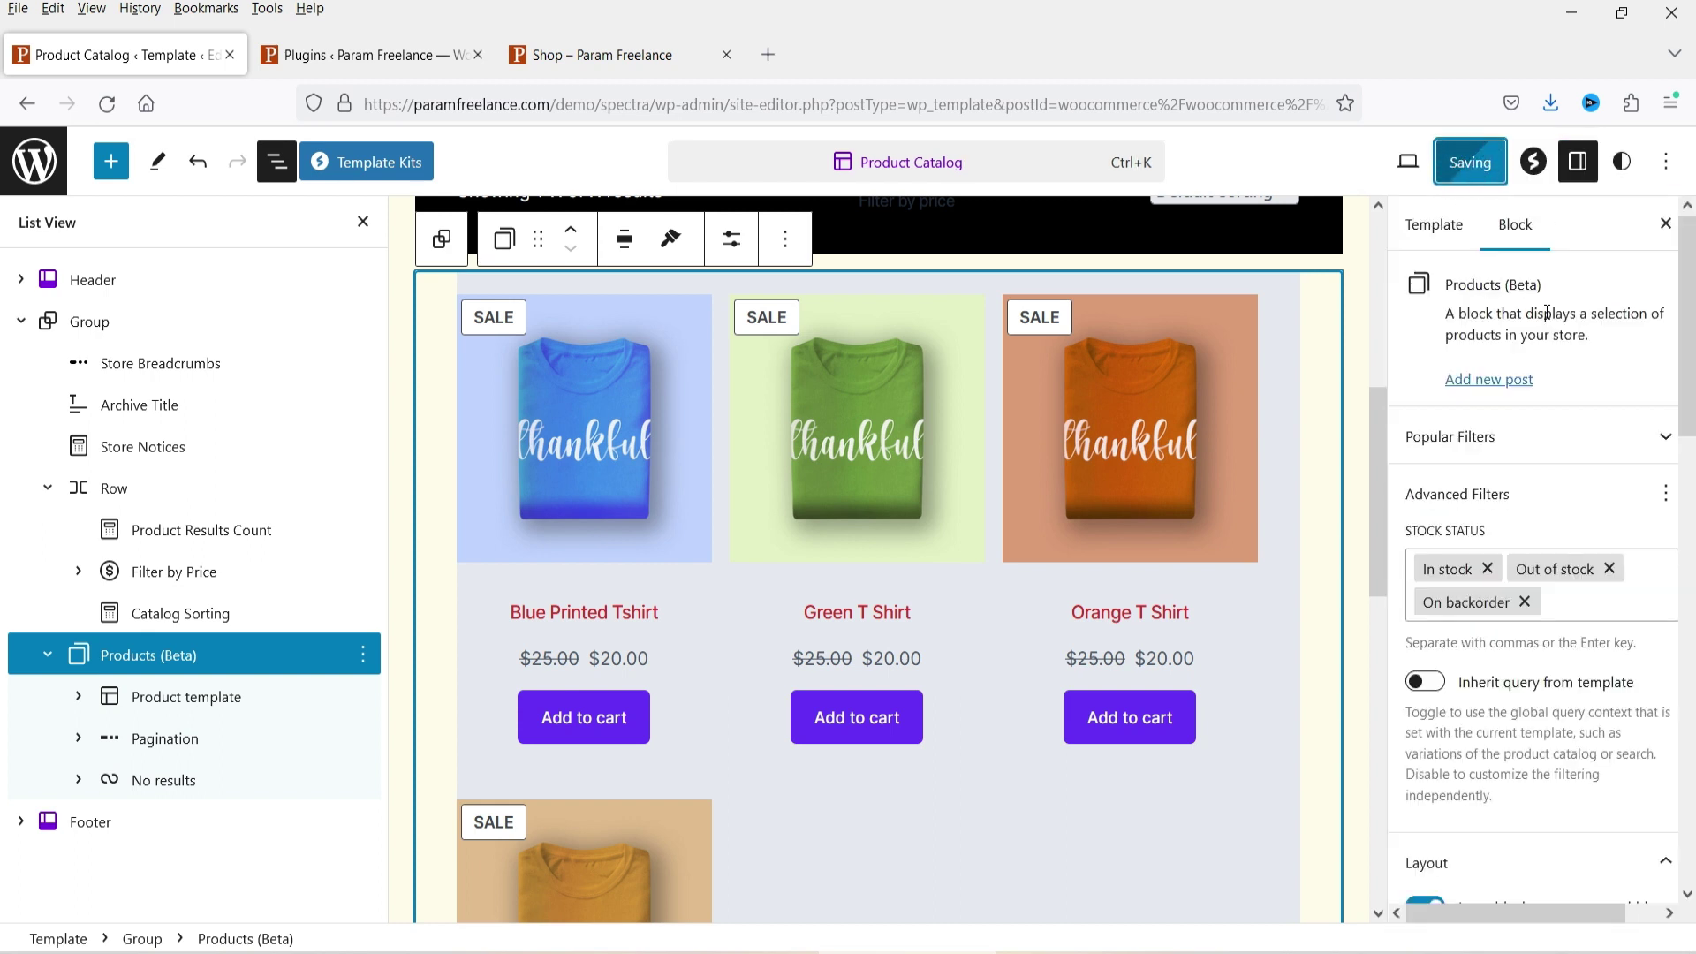
left_click(615, 55)
left_click(107, 104)
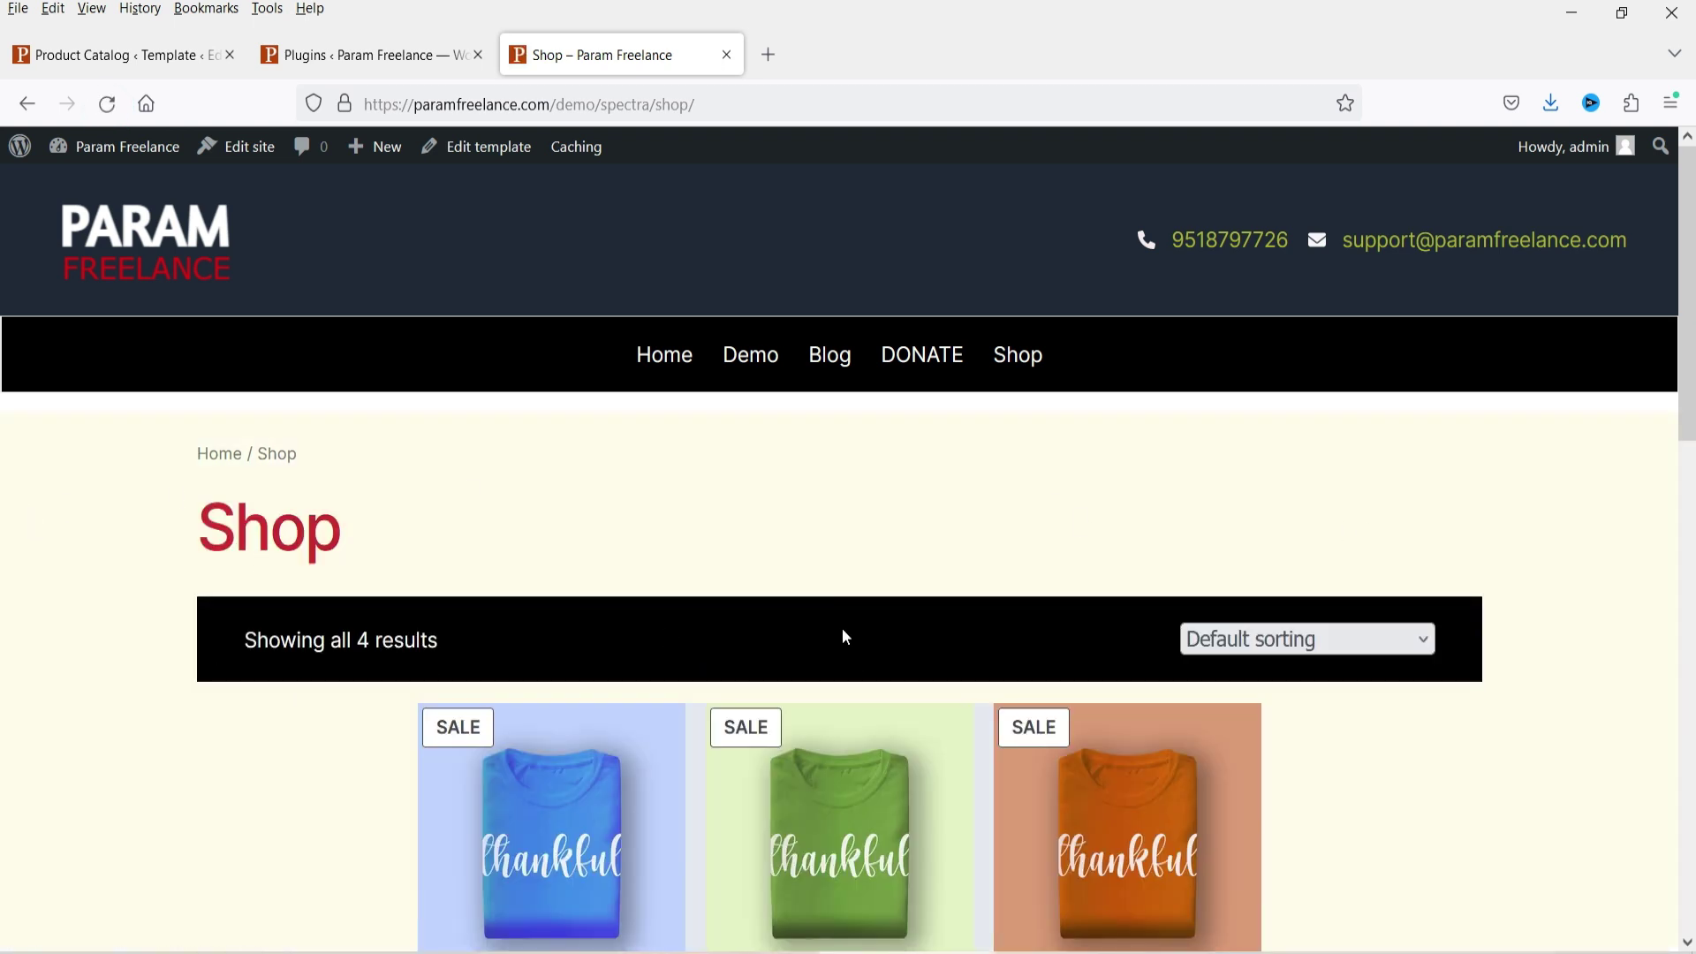
Scroll through the Shop page's four $20.00 sale T-shirts, then return to the template editor.
double_click(202, 527)
left_click(81, 610)
scroll(132, 636, "down", 6)
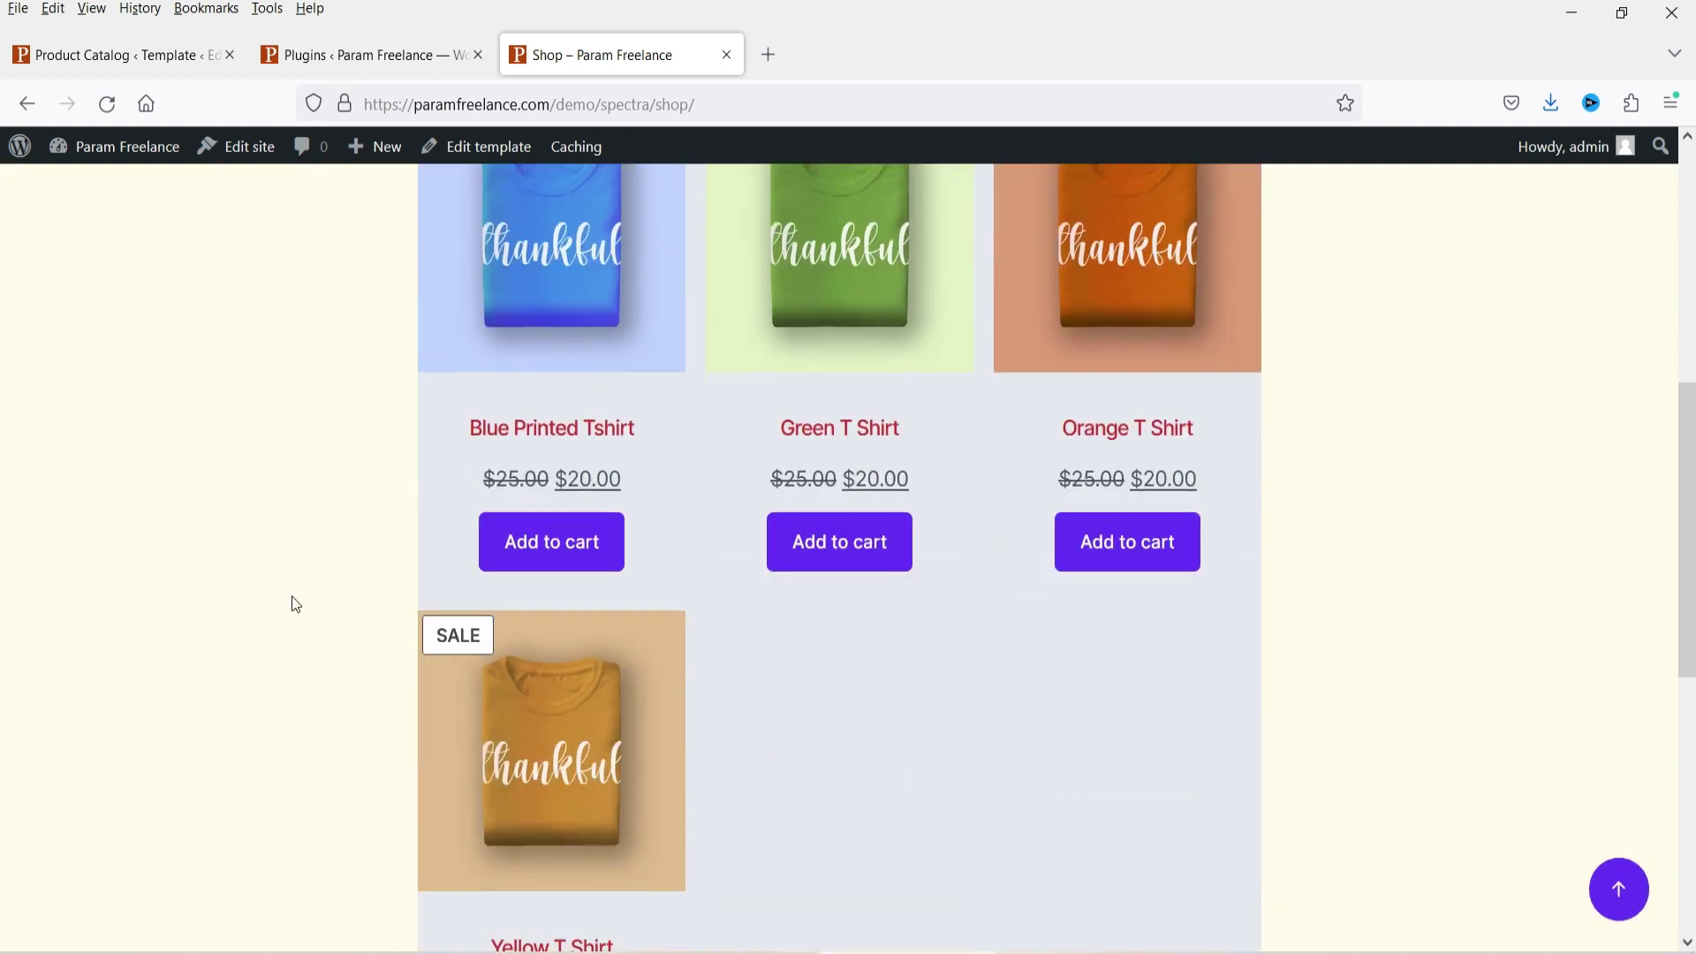
scroll(1071, 590, "down", 6)
scroll(1067, 573, "up", 10)
scroll(1079, 558, "down", 5)
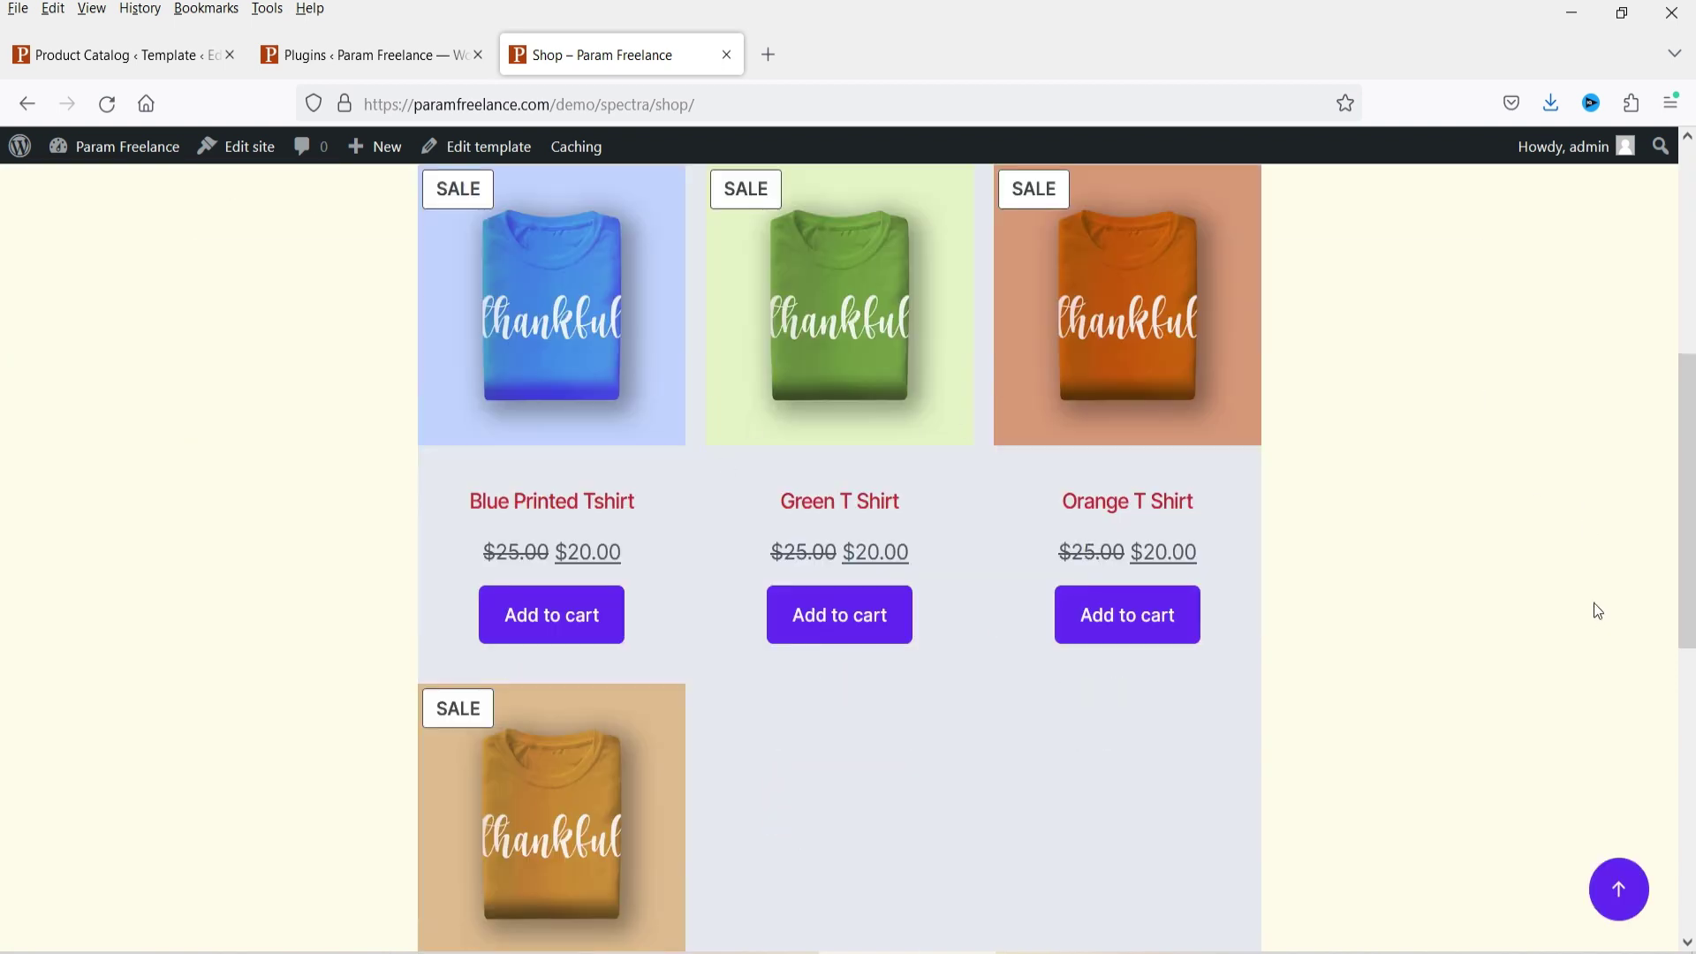
left_click(119, 57)
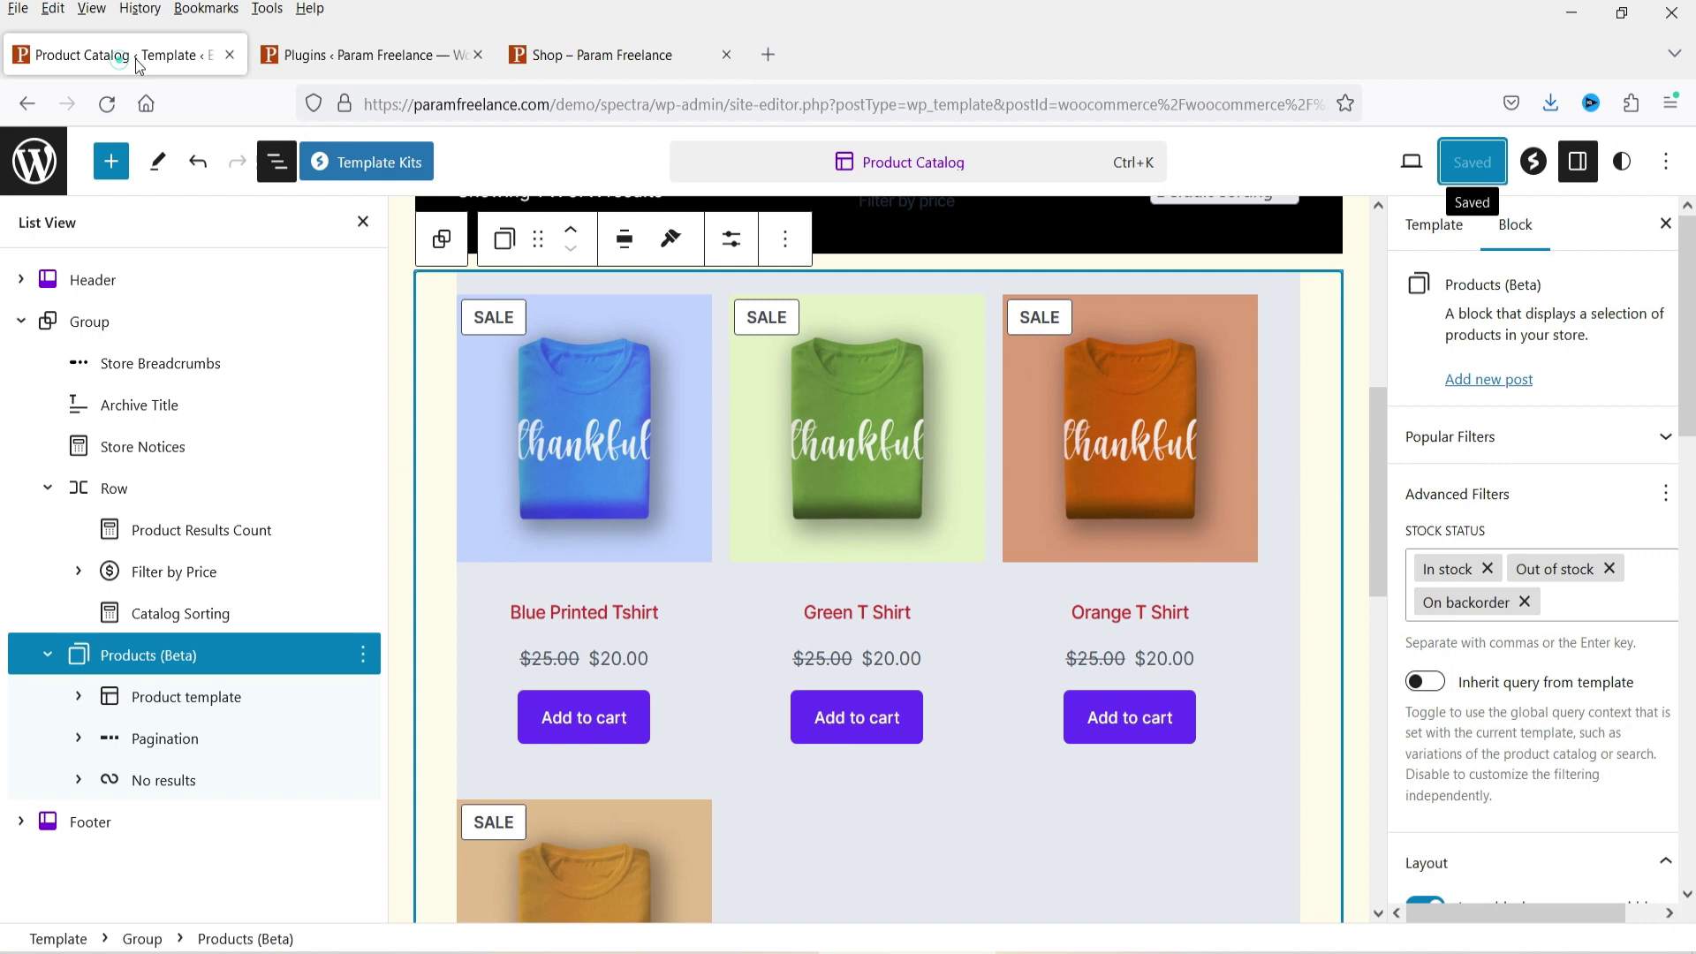
Search the block inserter for 'product' and drag All Products below the product grid.
left_click(362, 222)
scroll(864, 508, "down", 5)
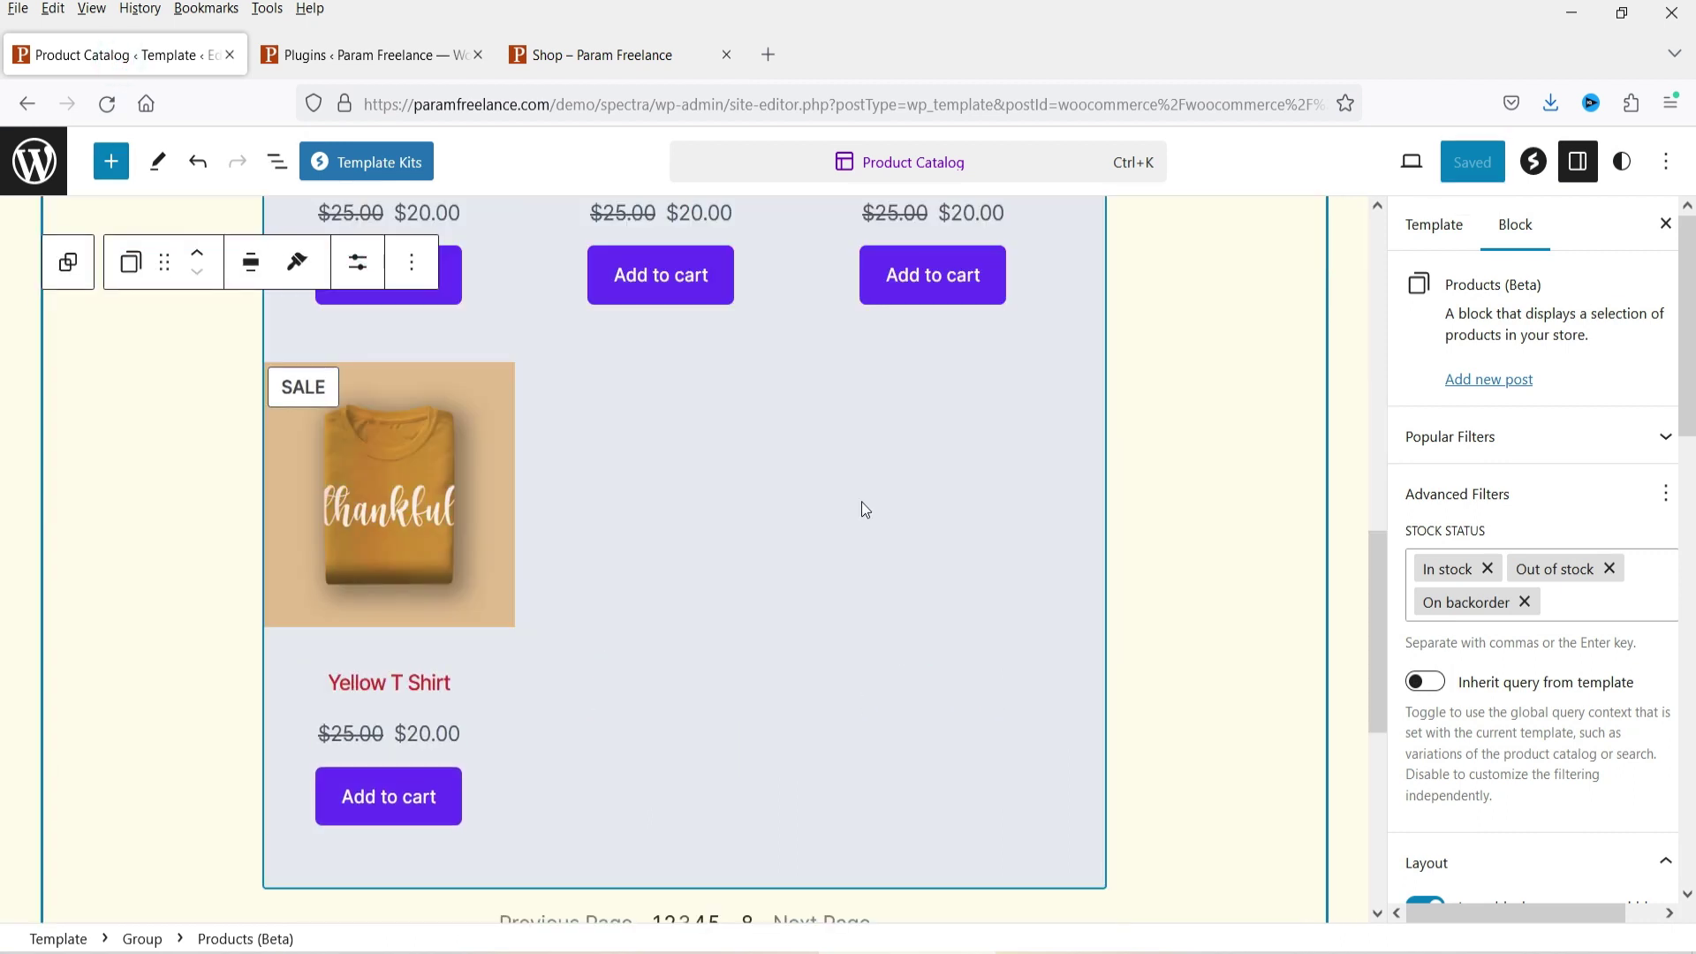
scroll(862, 503, "down", 4)
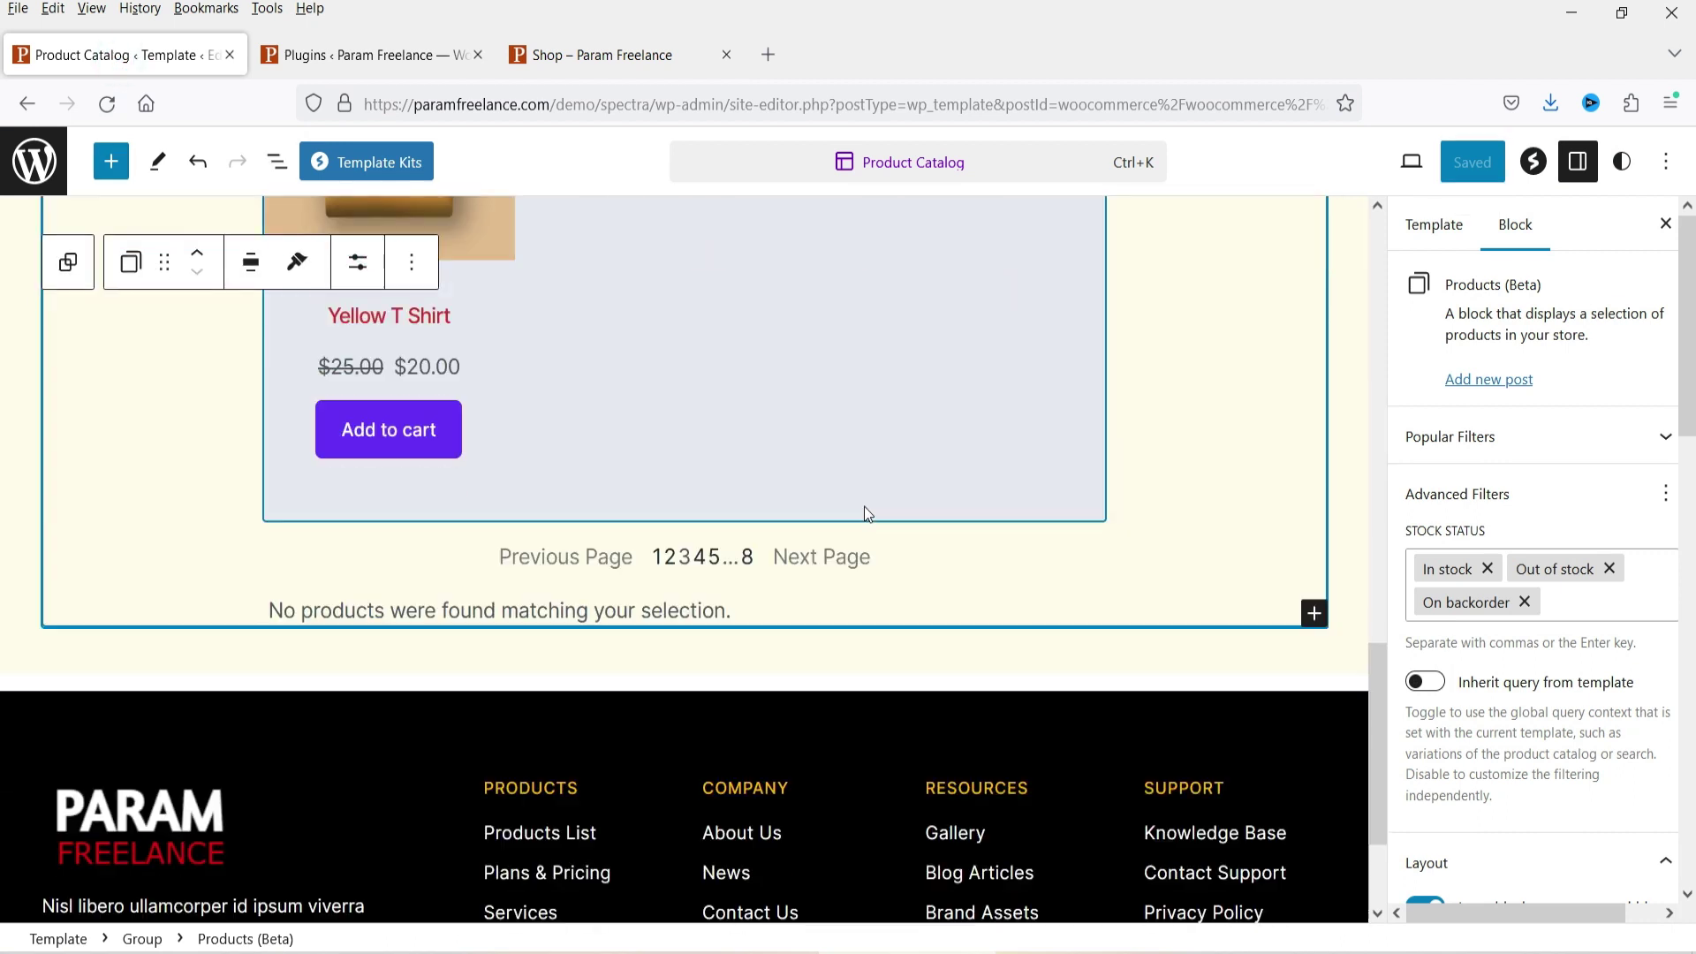
left_click(111, 162)
type("product")
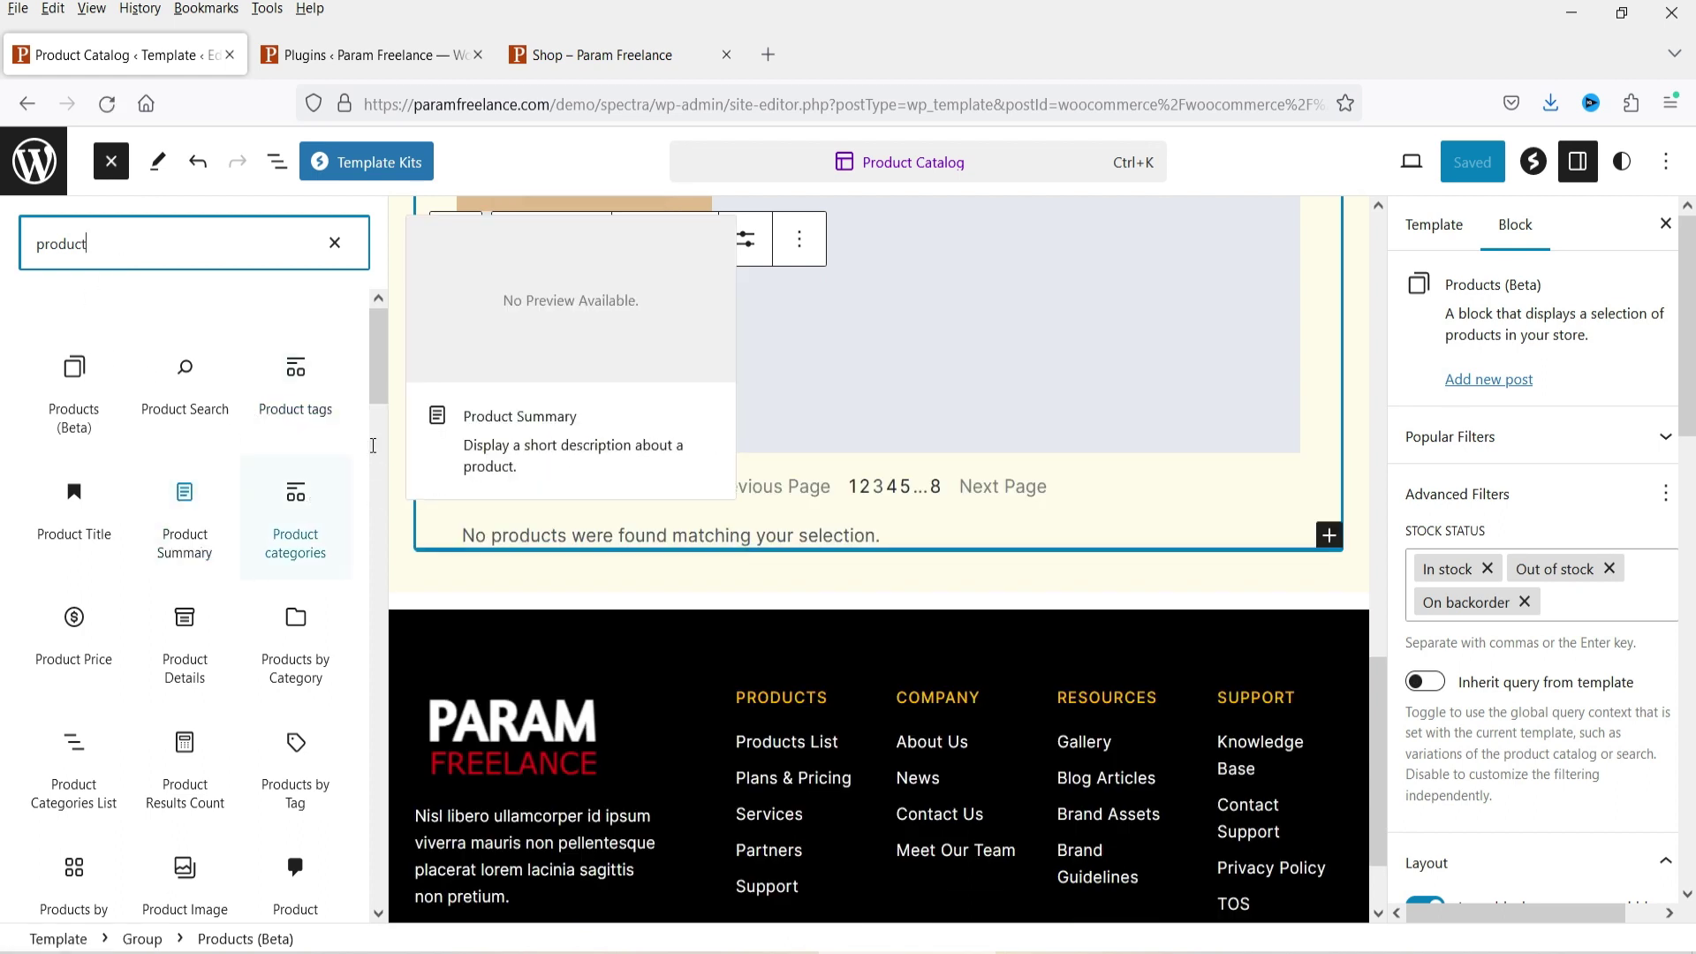
scroll(305, 477, "down", 3)
scroll(864, 459, "down", 2)
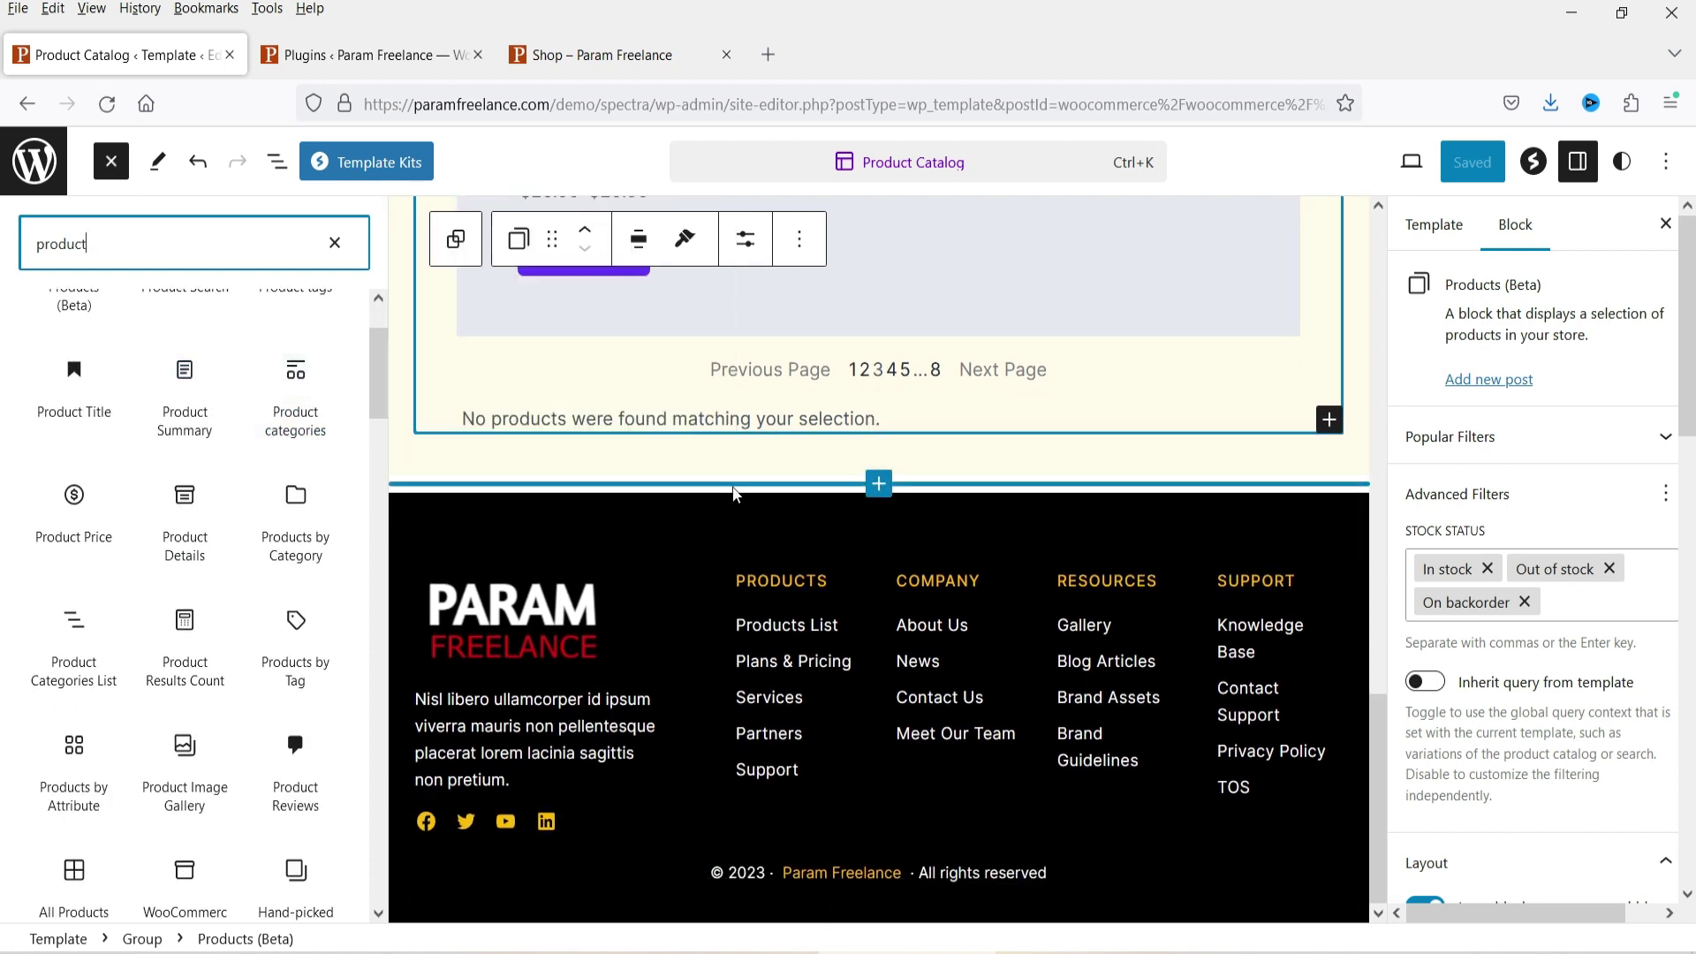
scroll(185, 583, "down", 3)
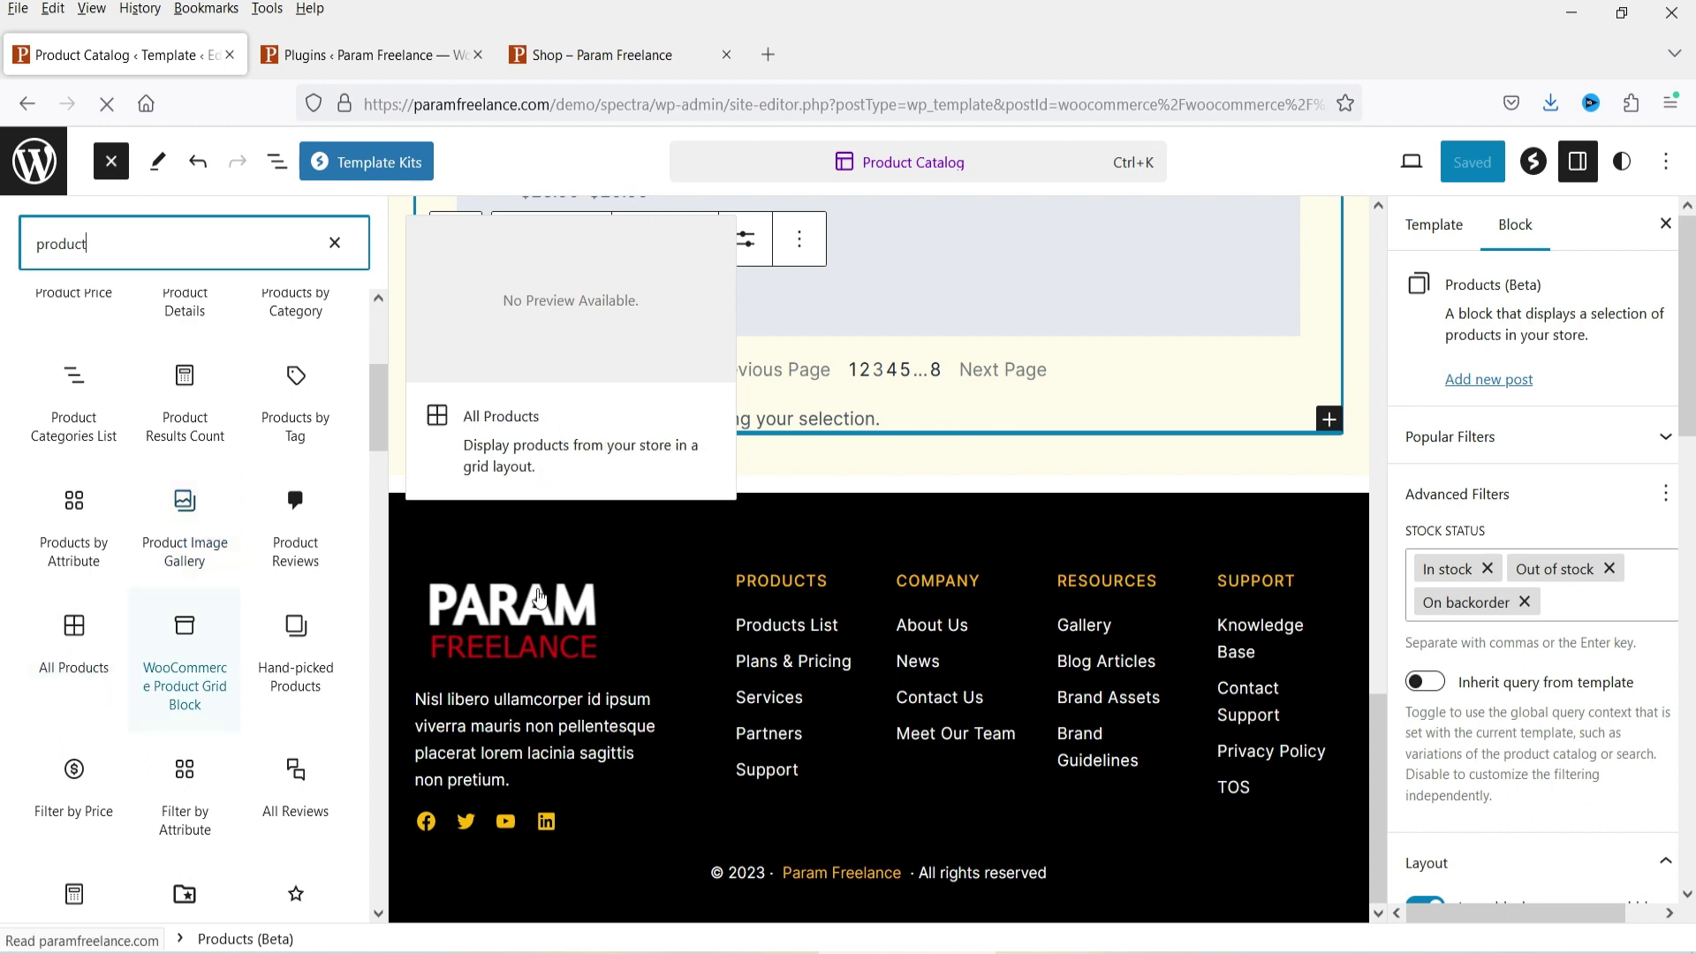
left_click_drag(72, 680, 834, 482)
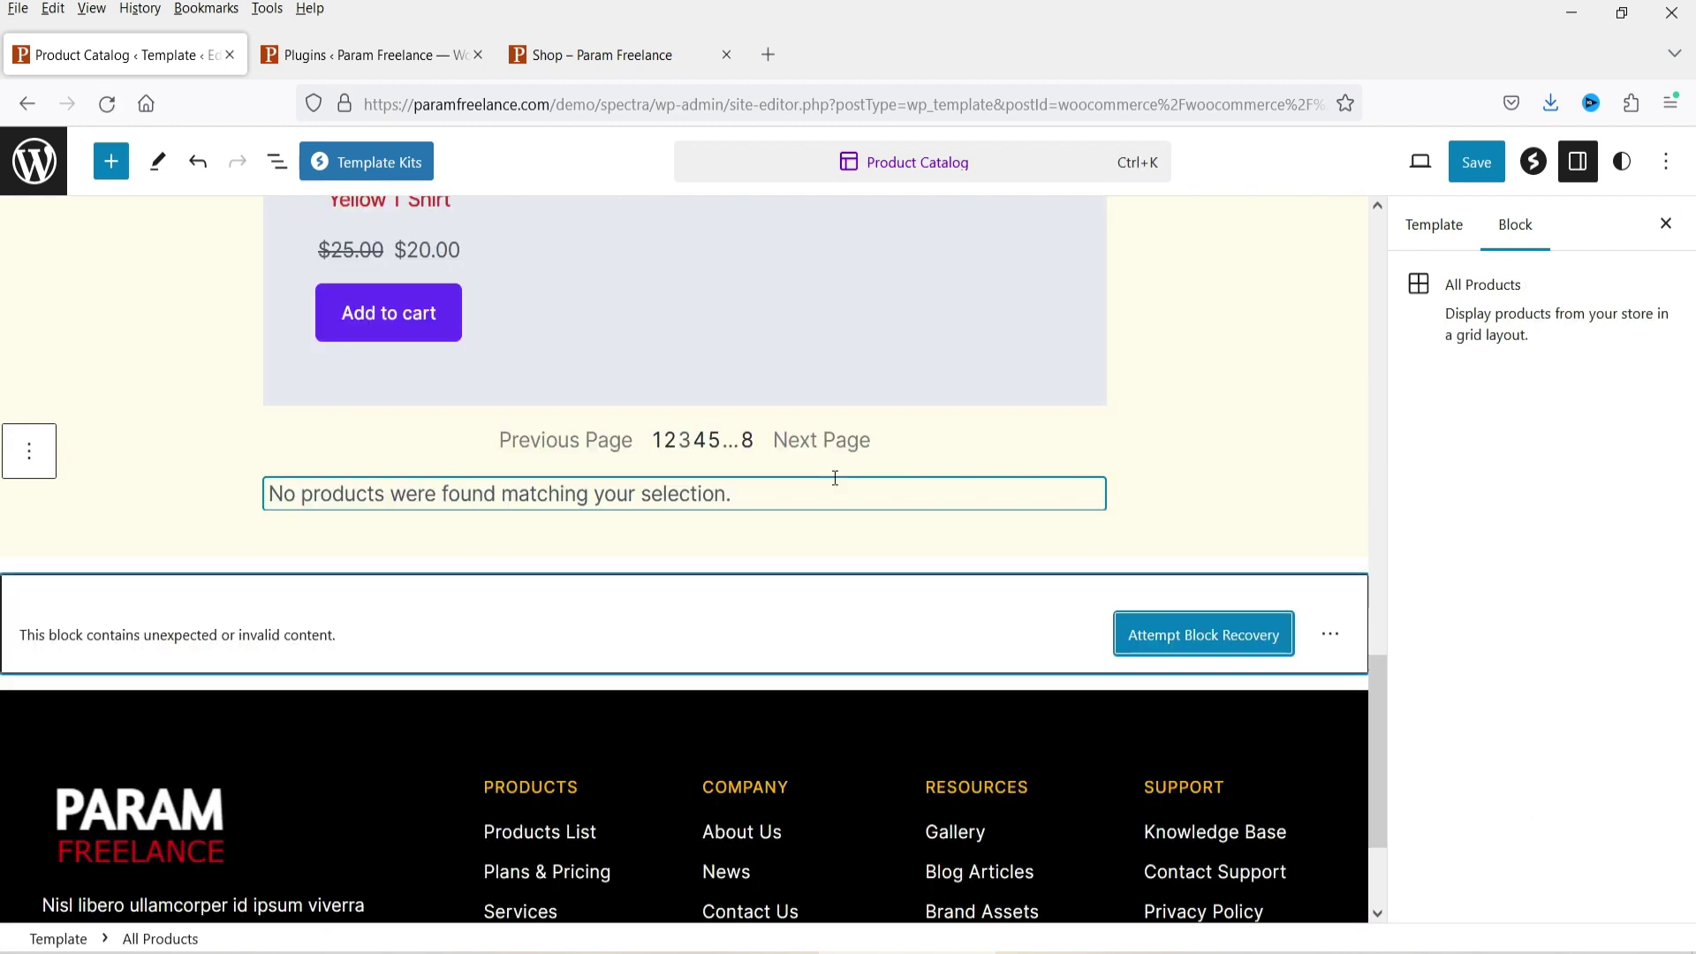
Recover the invalid All Products block and set its grid to 4 columns.
left_click(1136, 652)
scroll(752, 617, "down", 10)
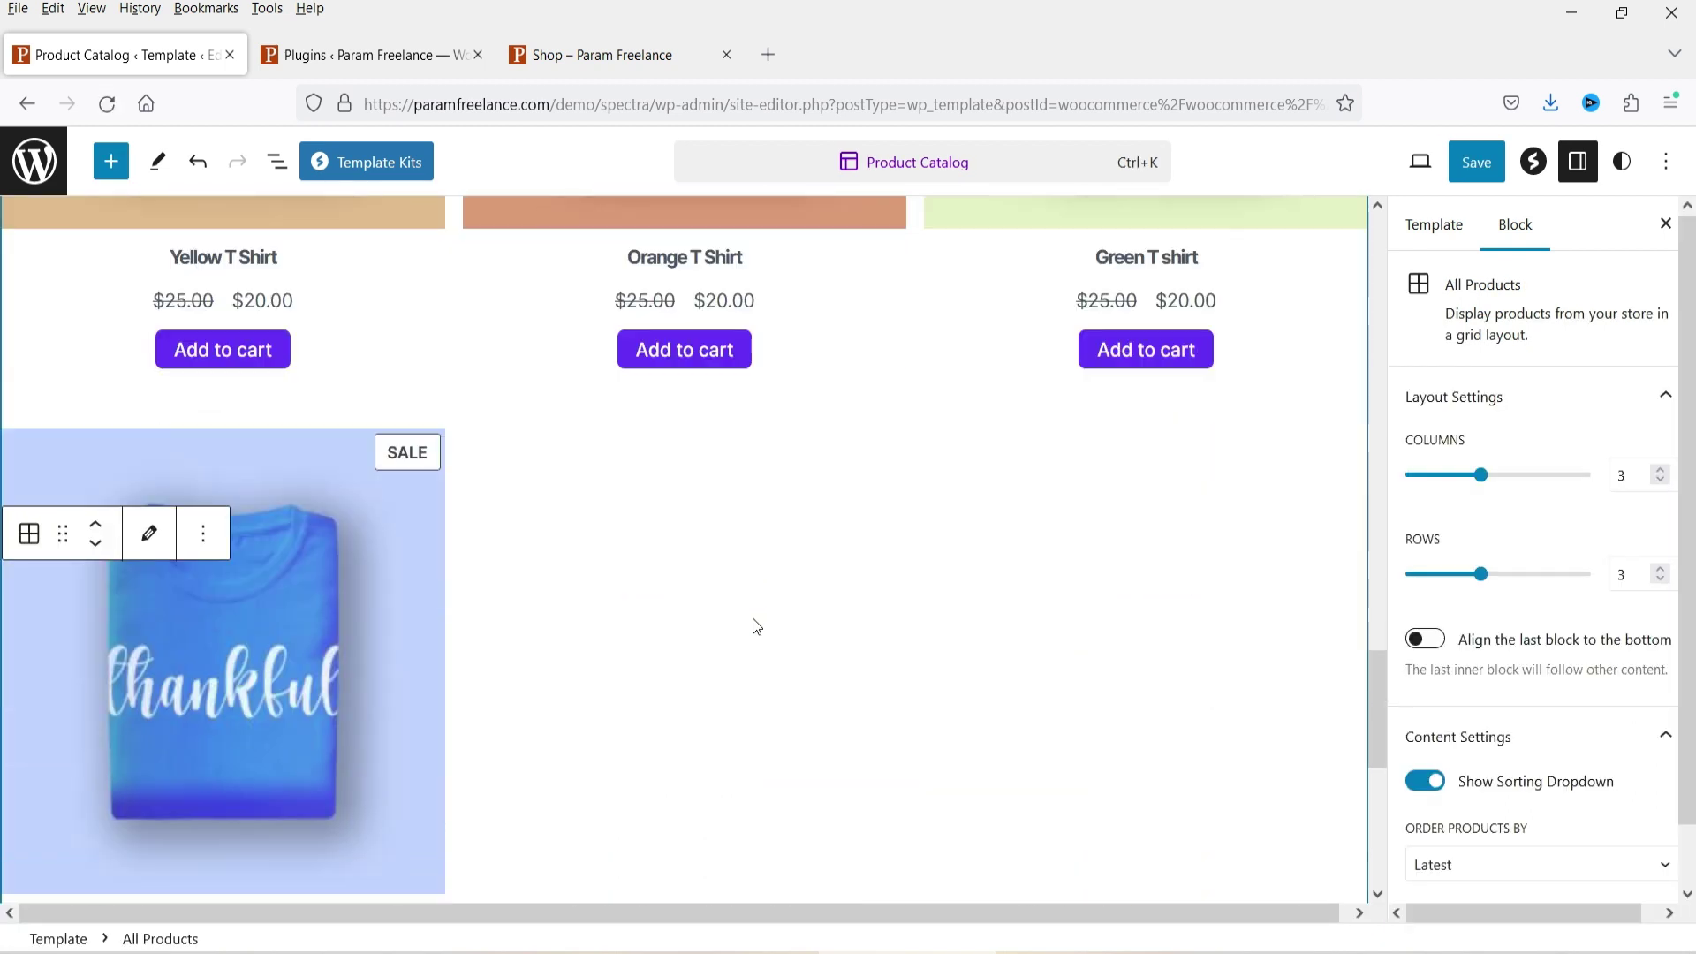
scroll(756, 626, "up", 4)
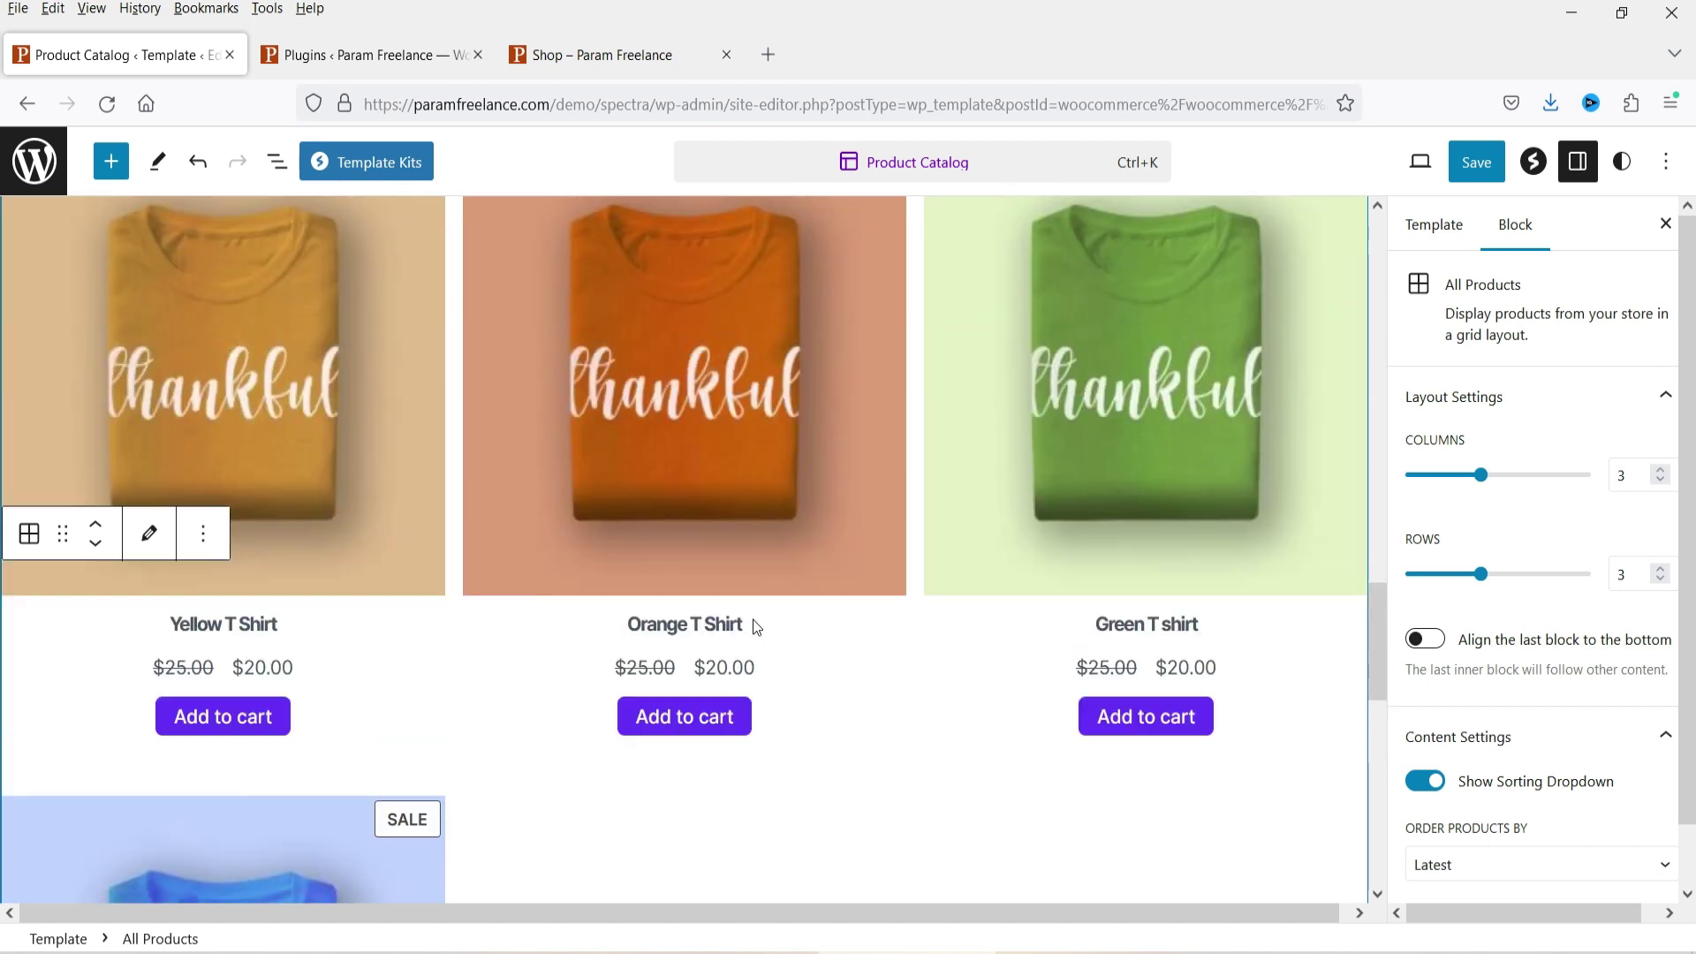
left_click(1659, 470)
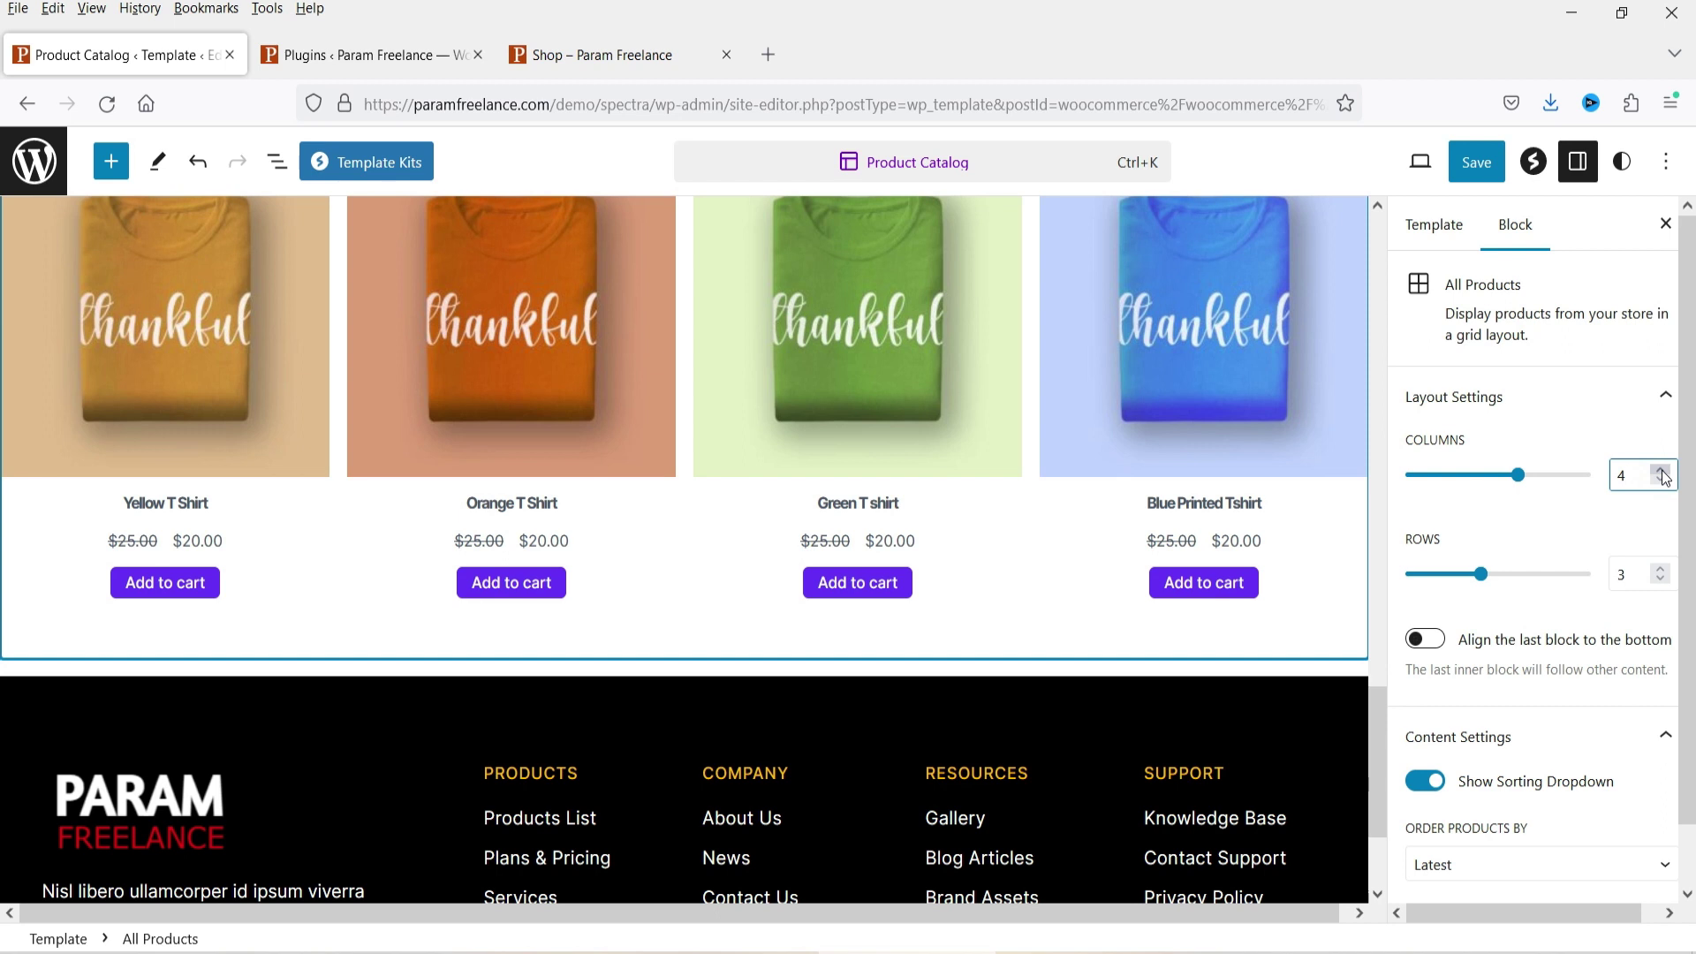
scroll(480, 510, "up", 4)
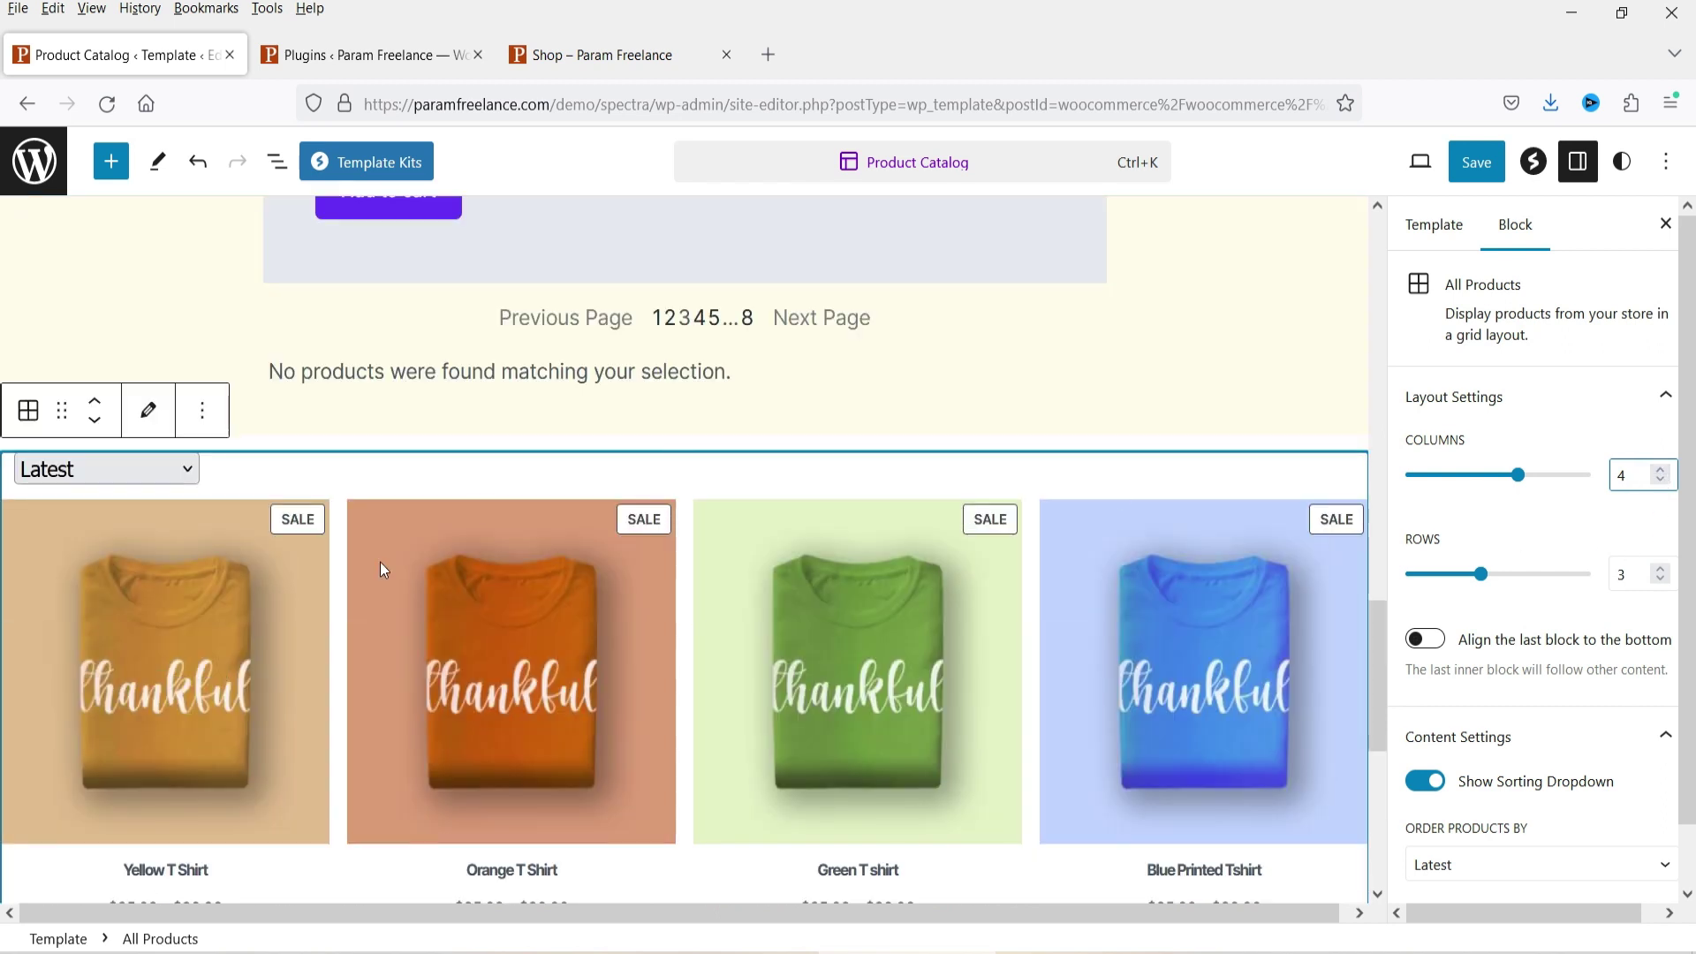
scroll(1590, 594, "down", 1)
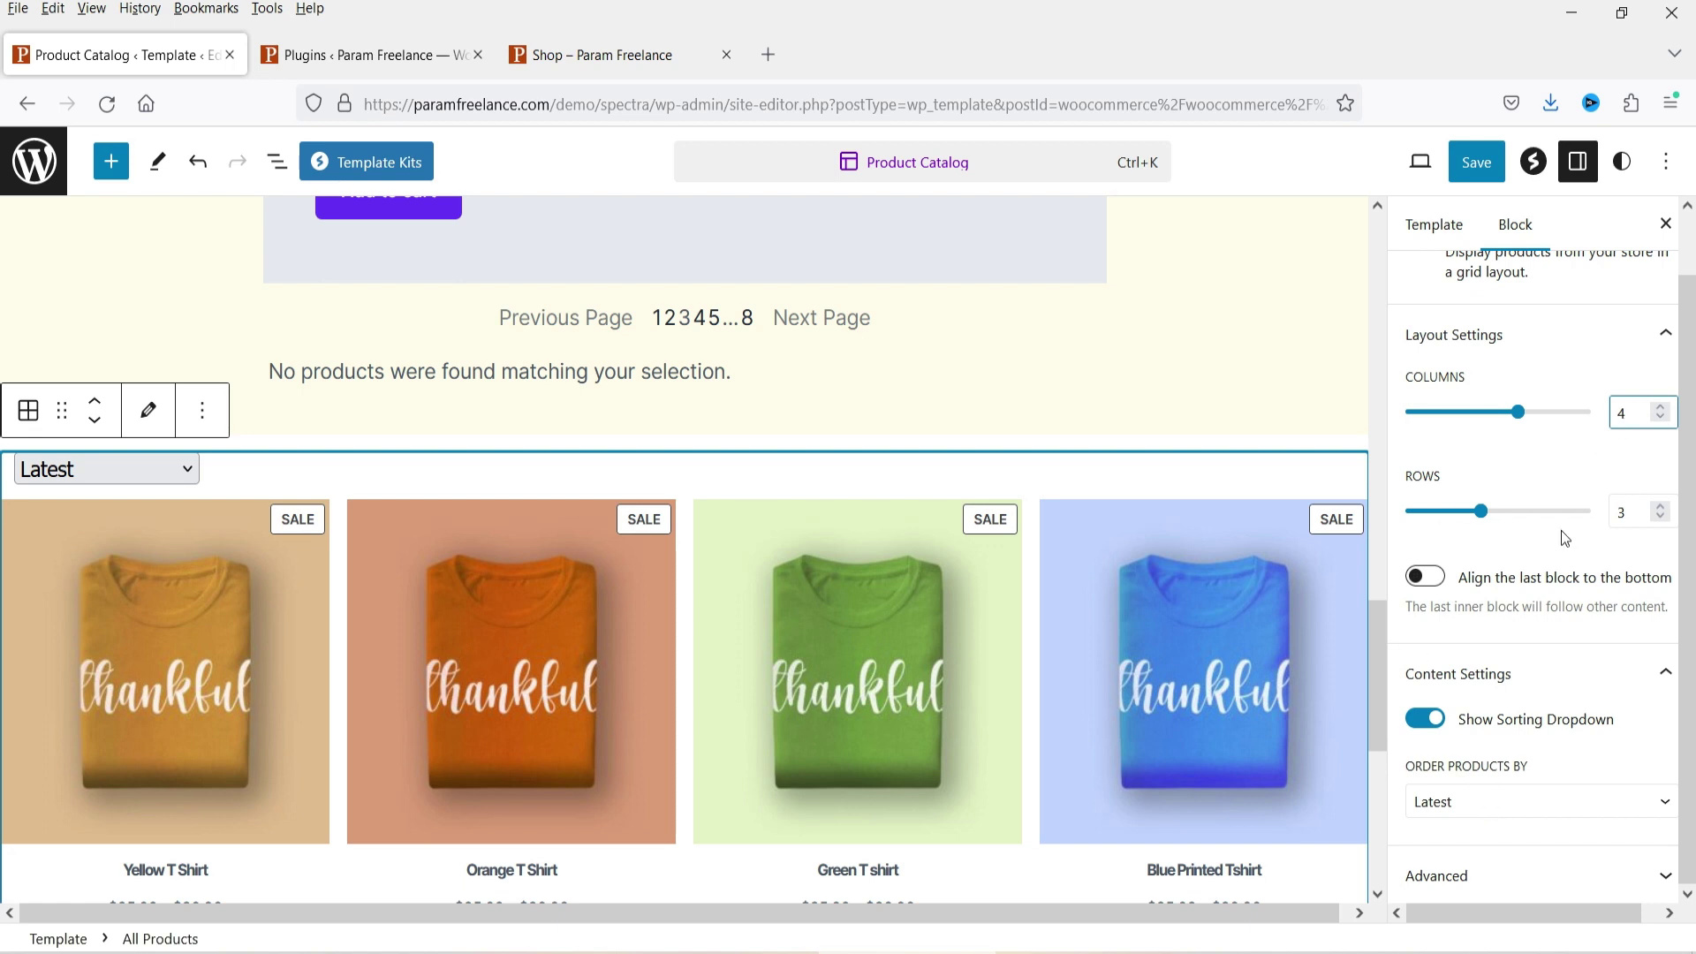
scroll(1366, 587, "down", 5)
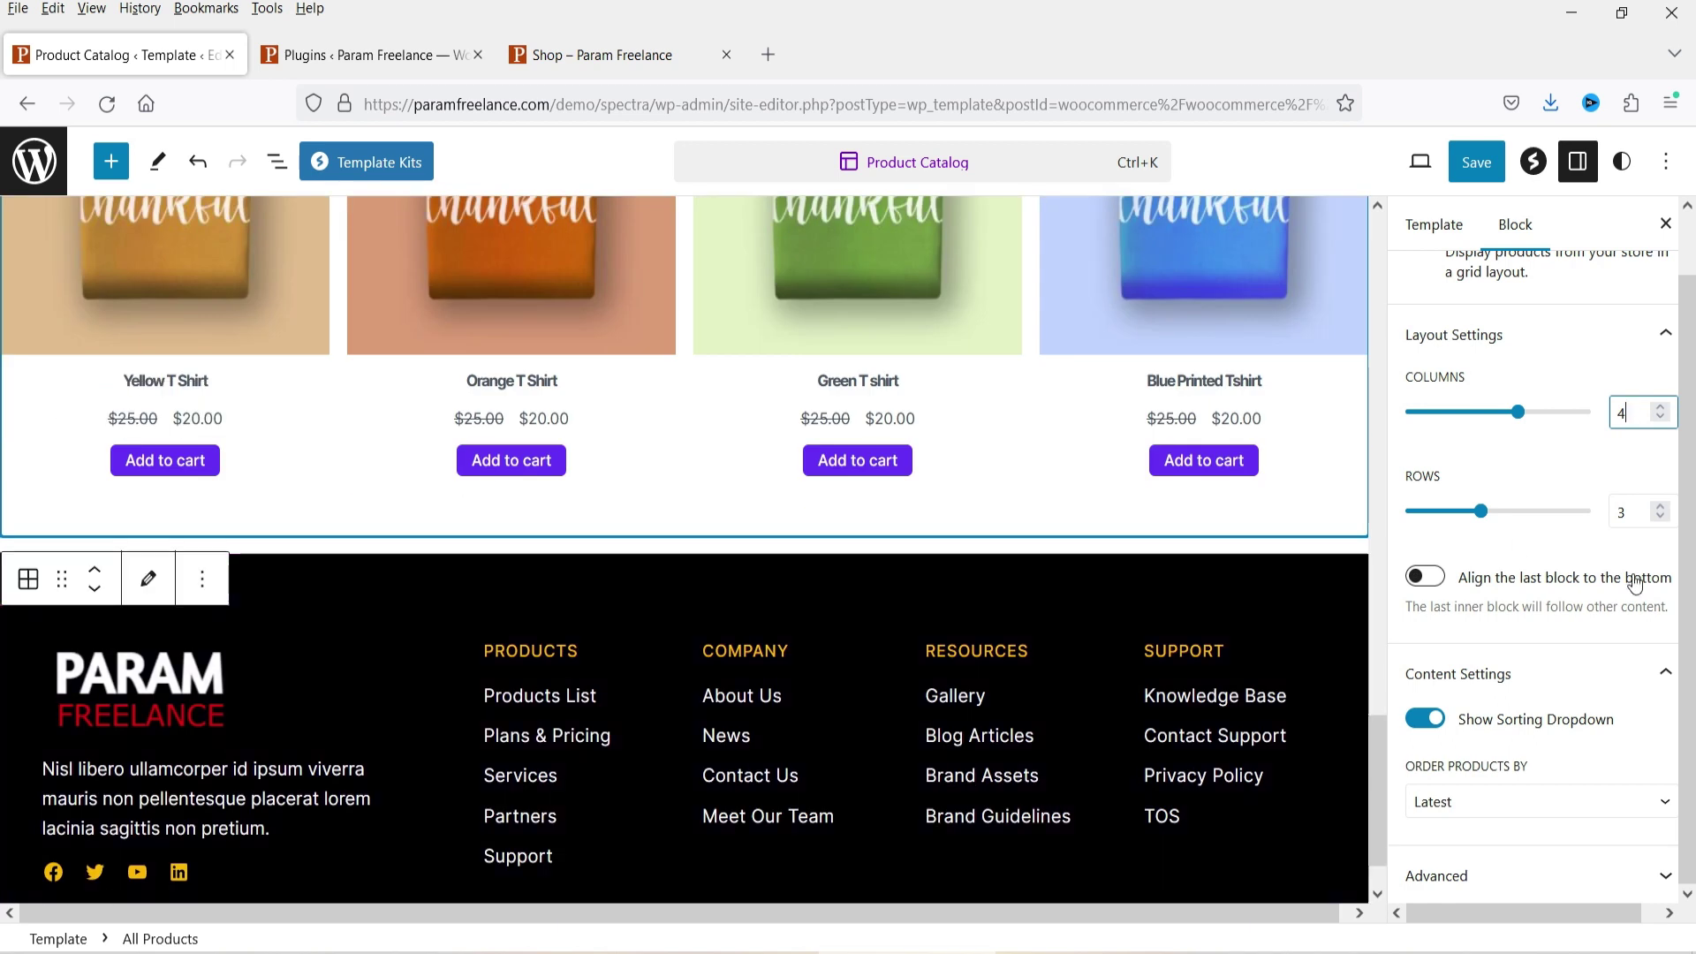
scroll(1532, 507, "up", 1)
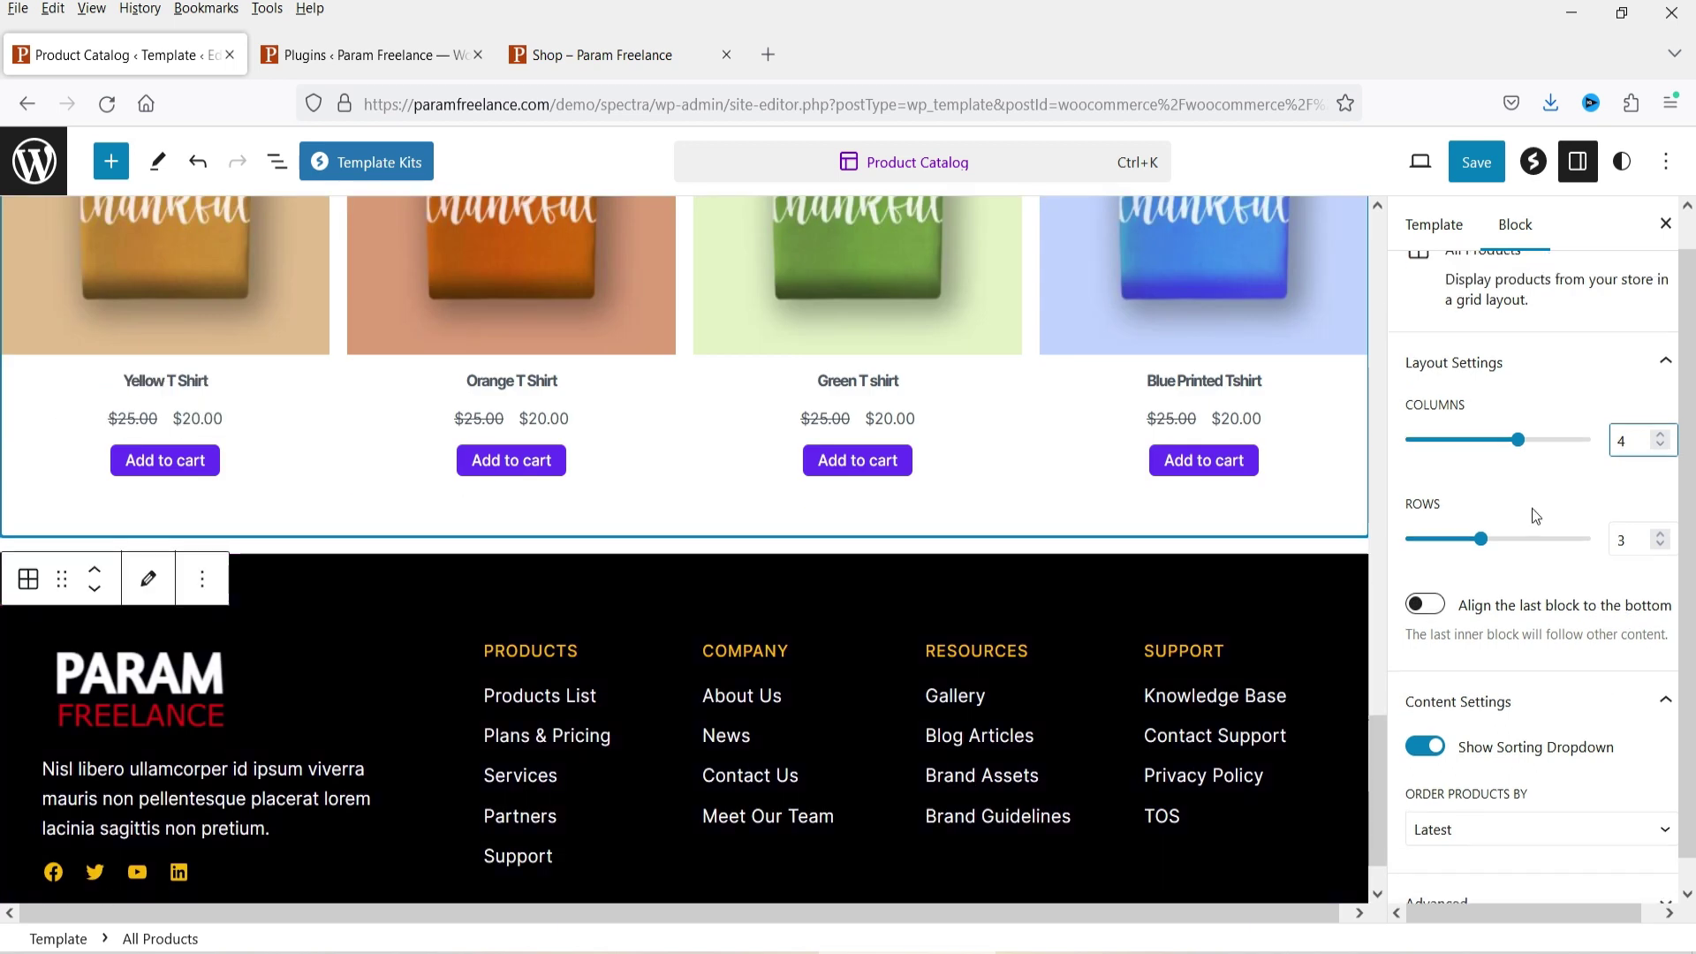
Save the template changes and switch to the Shop page.
left_click(1473, 162)
left_click(1468, 162)
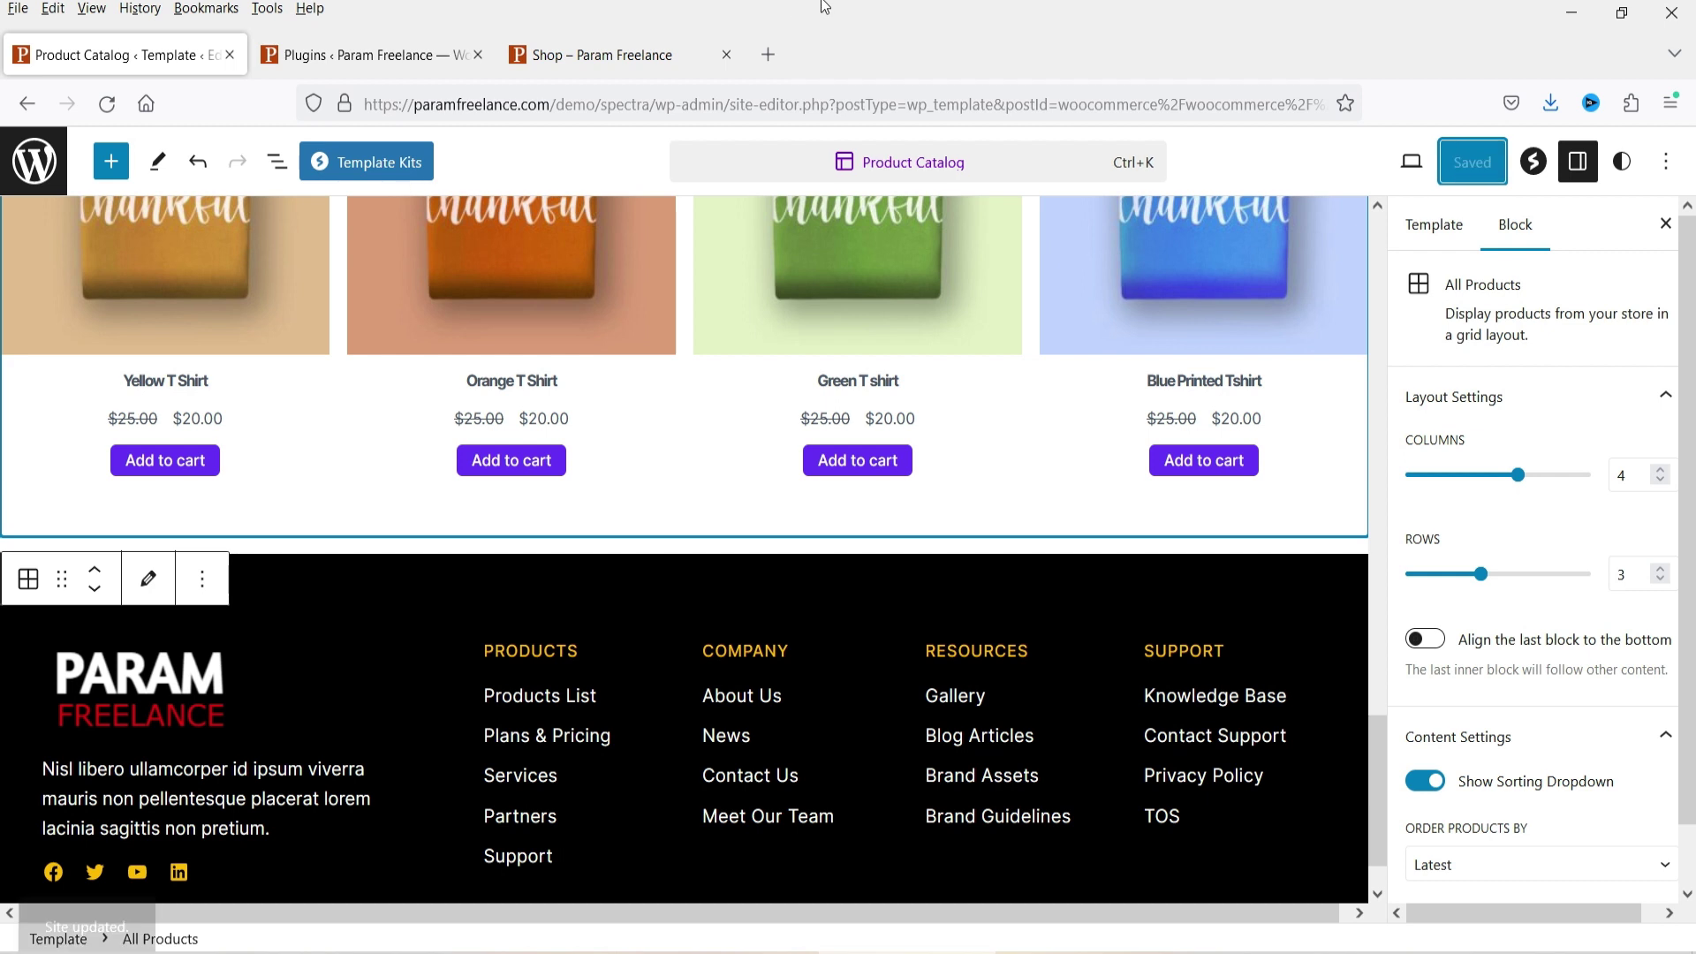
left_click(631, 55)
Reload Shop to check the four-per-row grid, then return to the editor's block library.
left_click(107, 103)
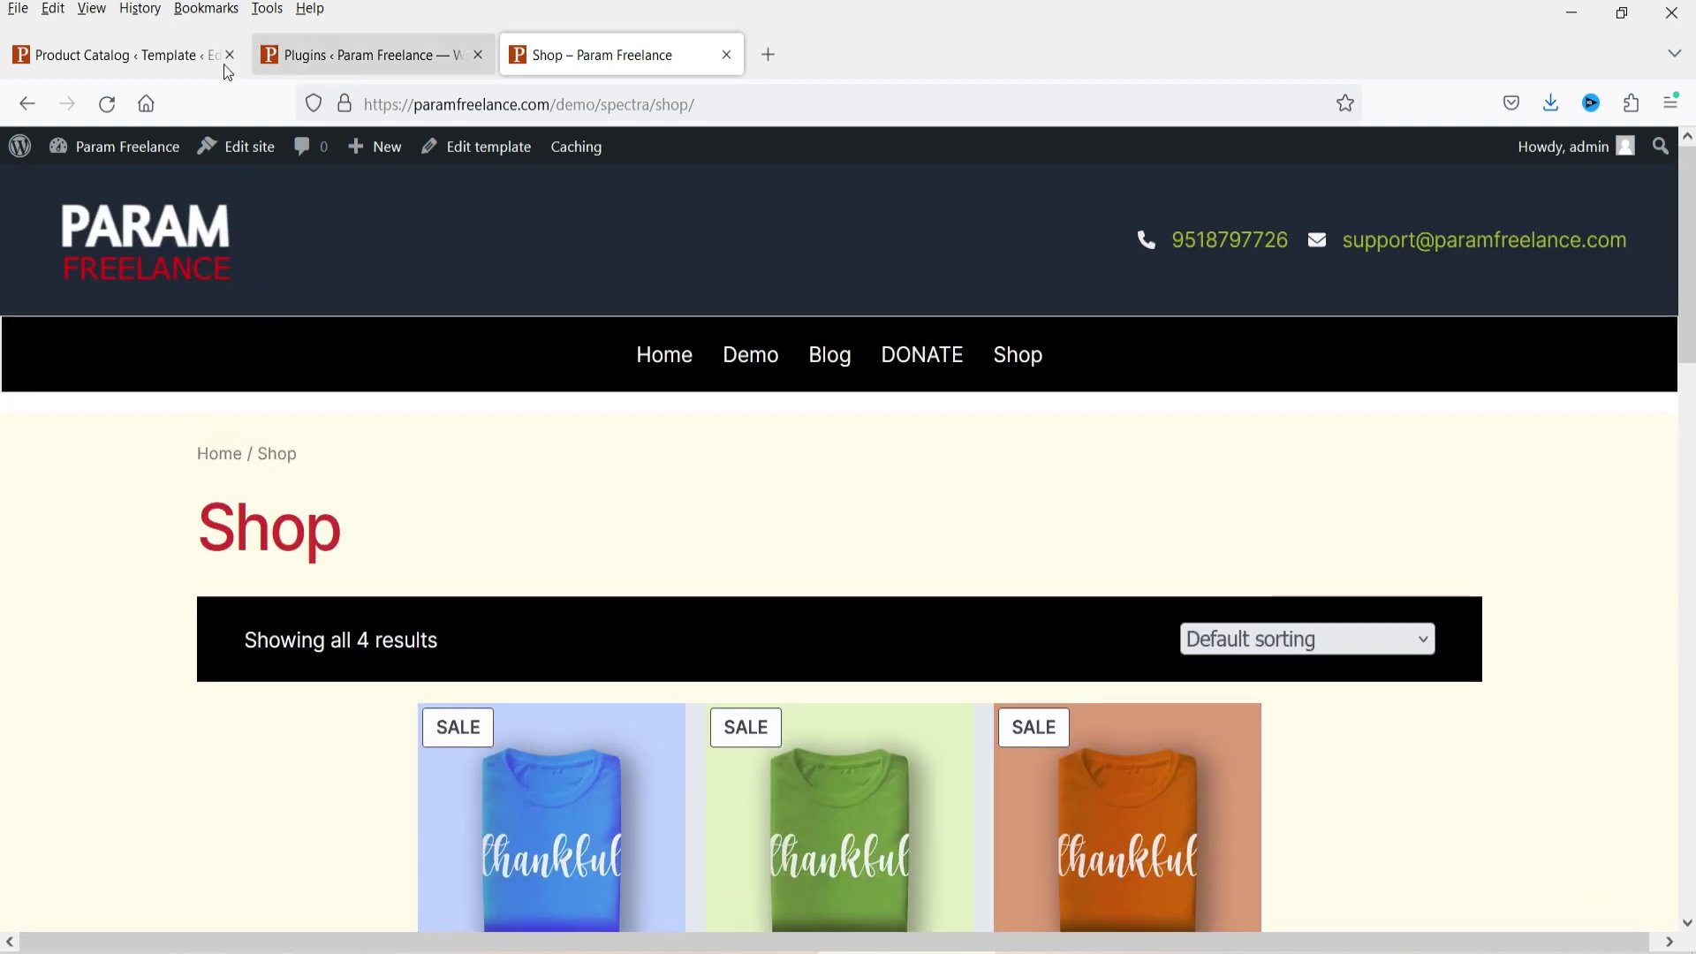
left_click(121, 54)
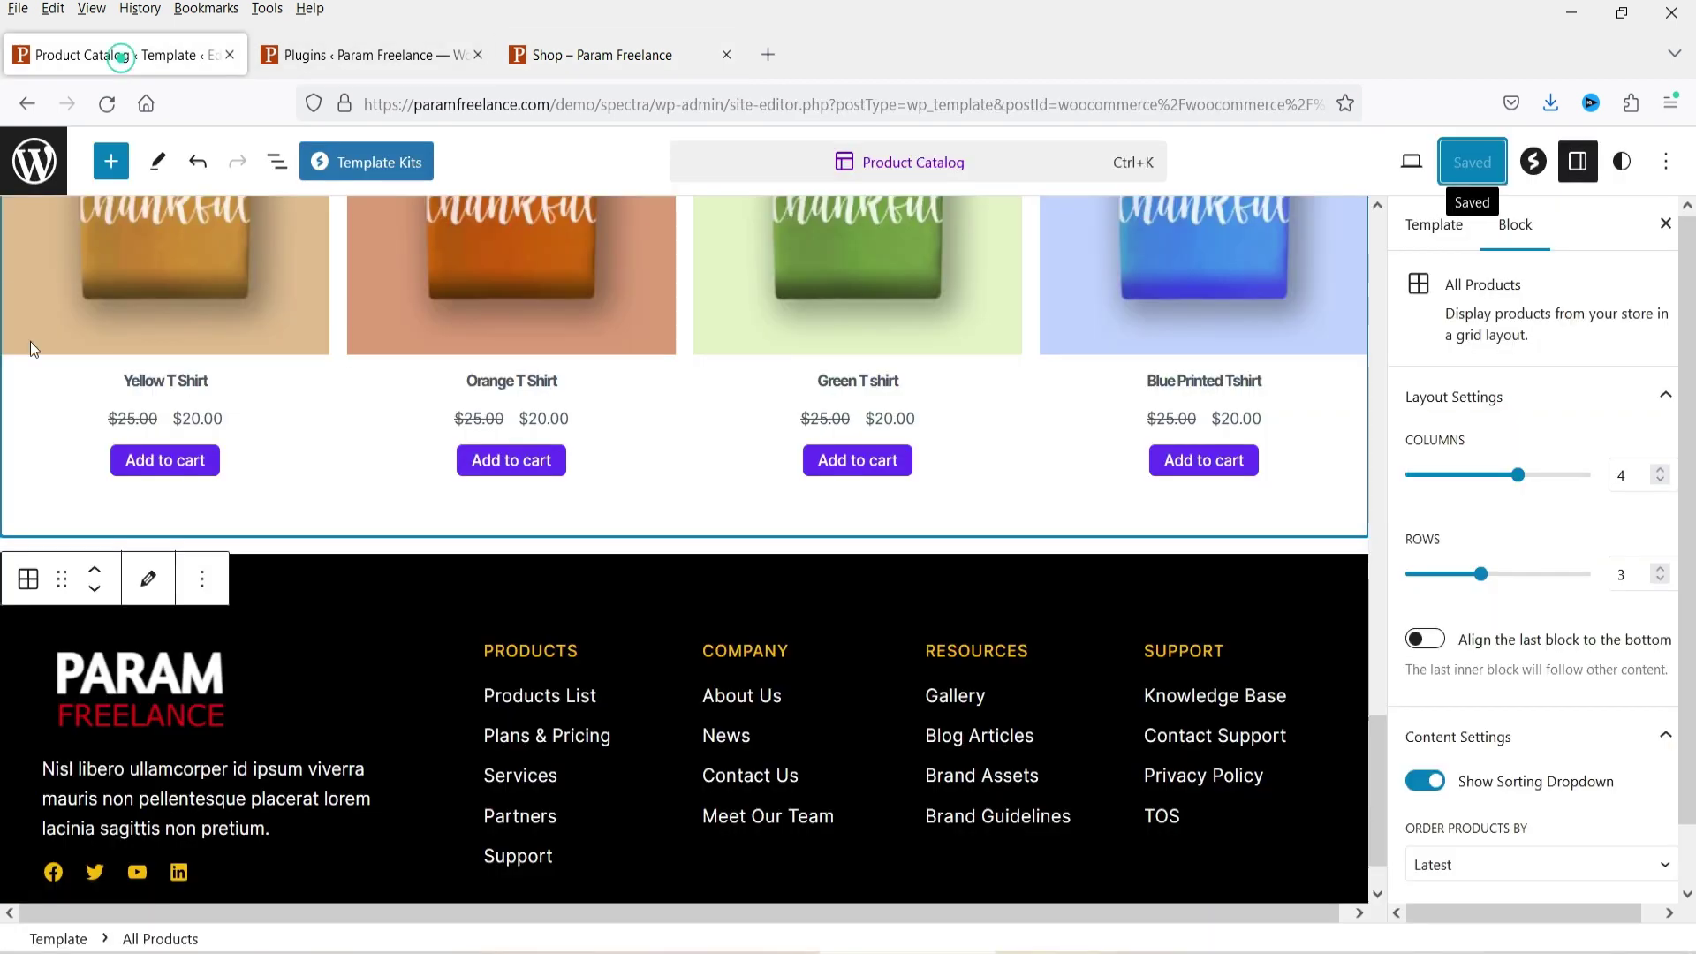
left_click(99, 159)
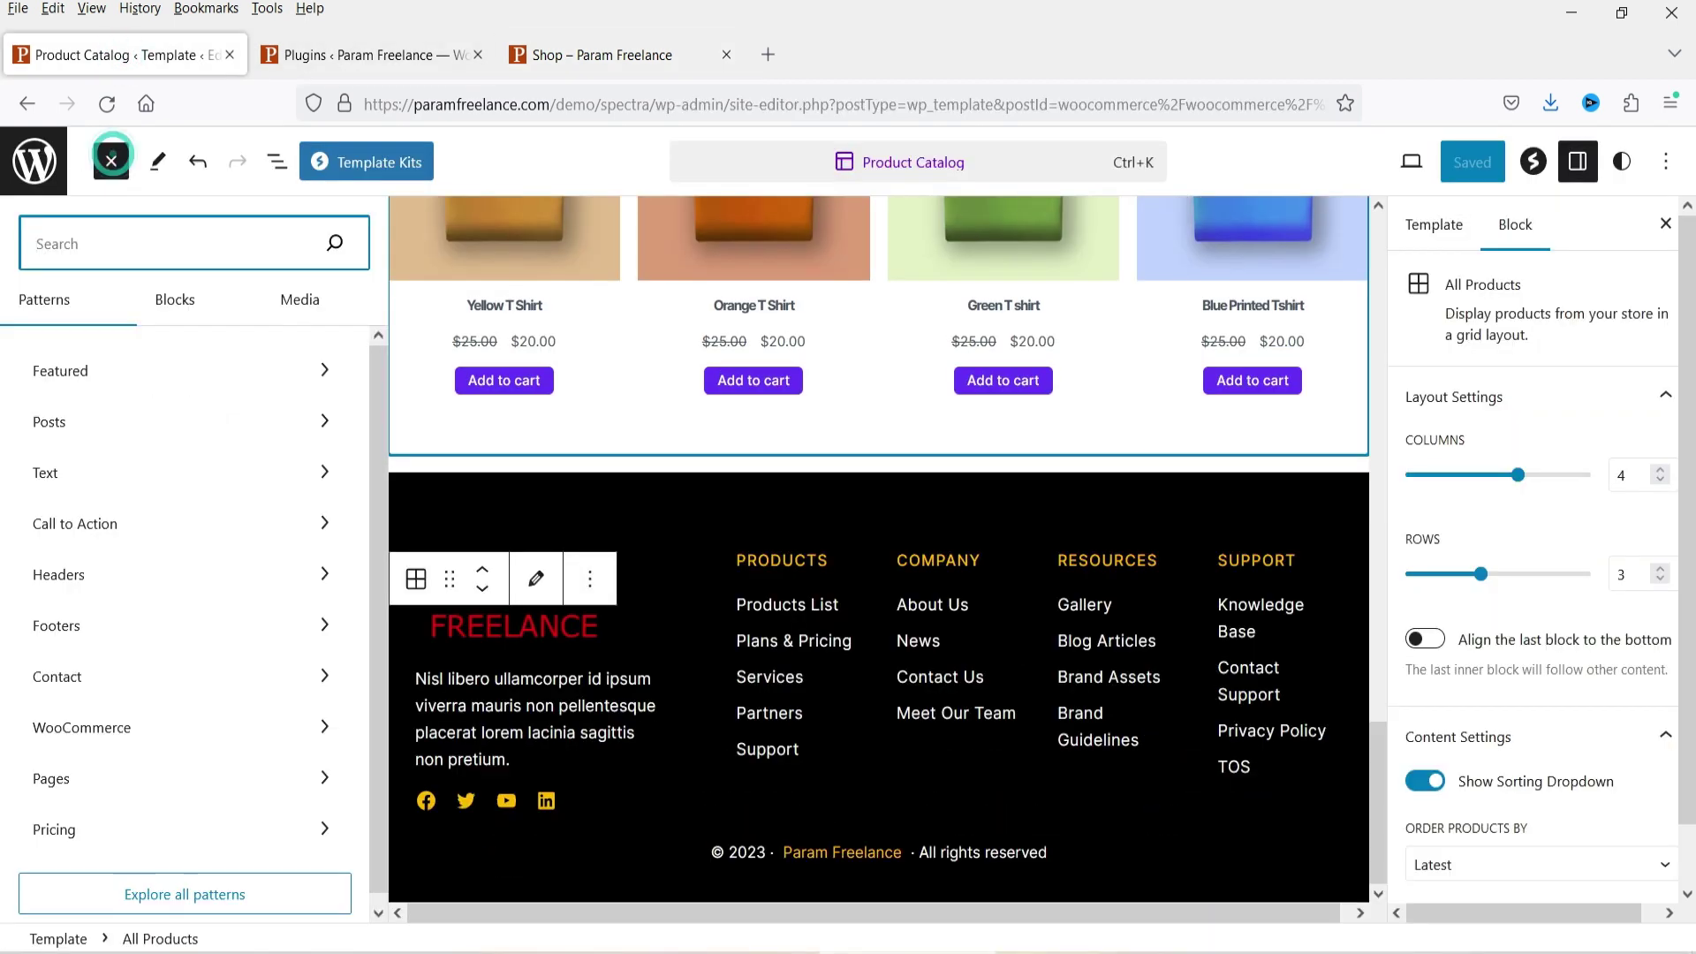
Search the block library for 'woo' and check the installed plugins list.
left_click(95, 246)
type("woo")
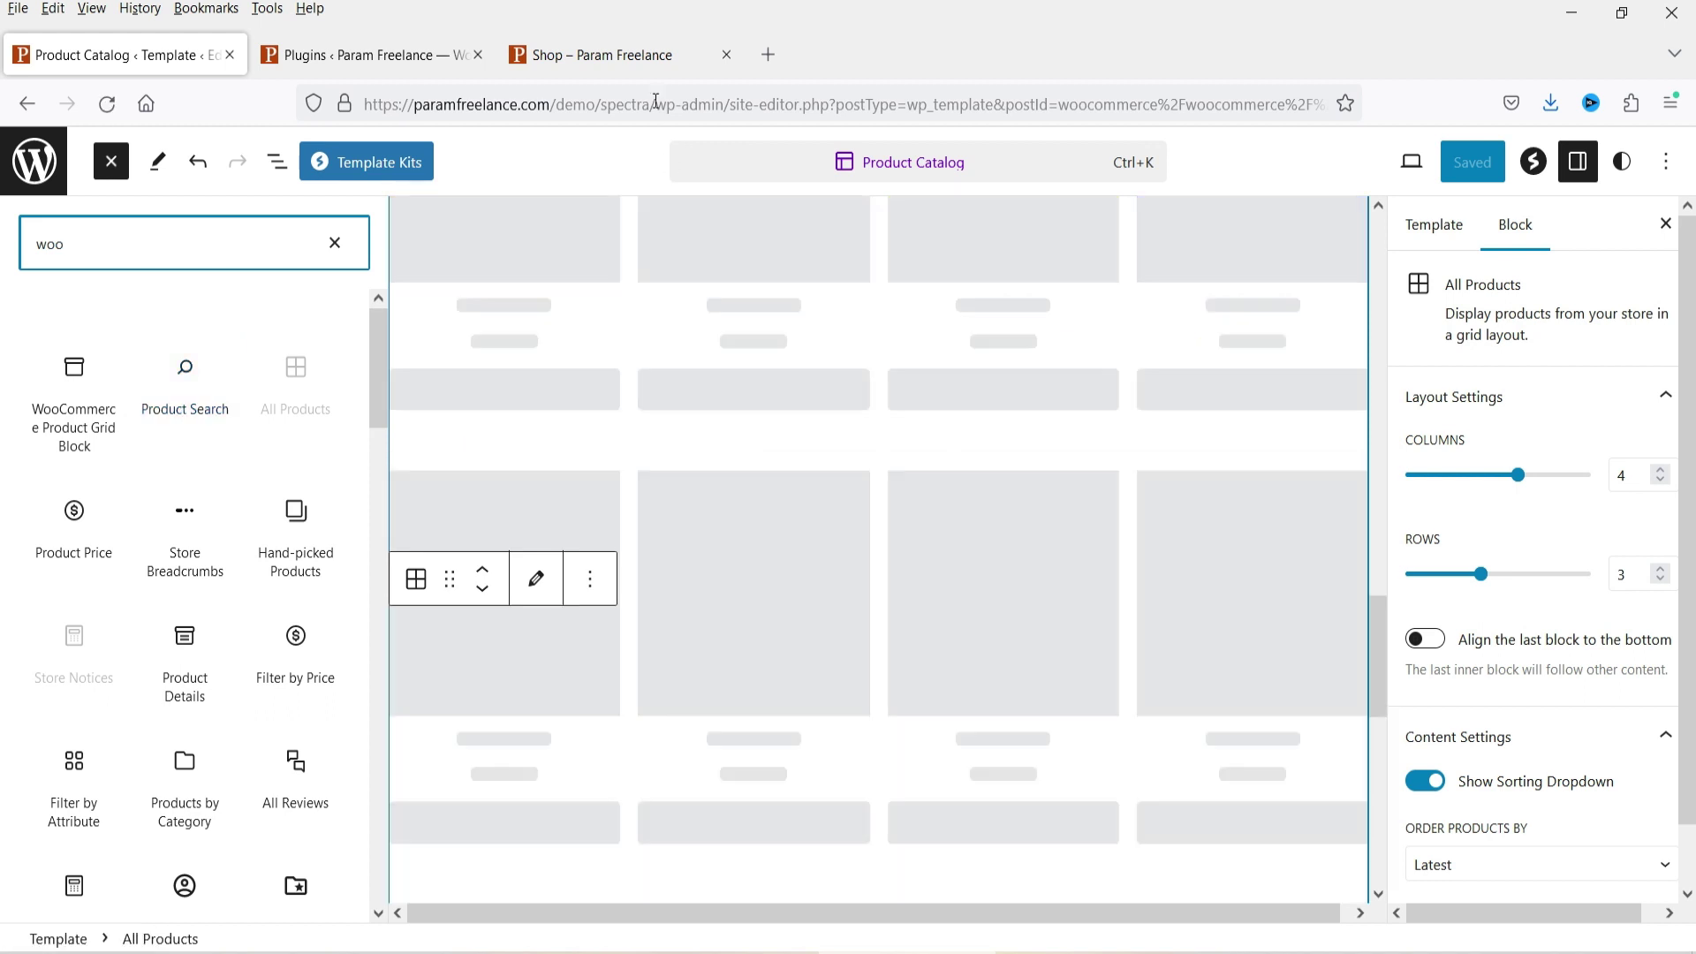
left_click(619, 53)
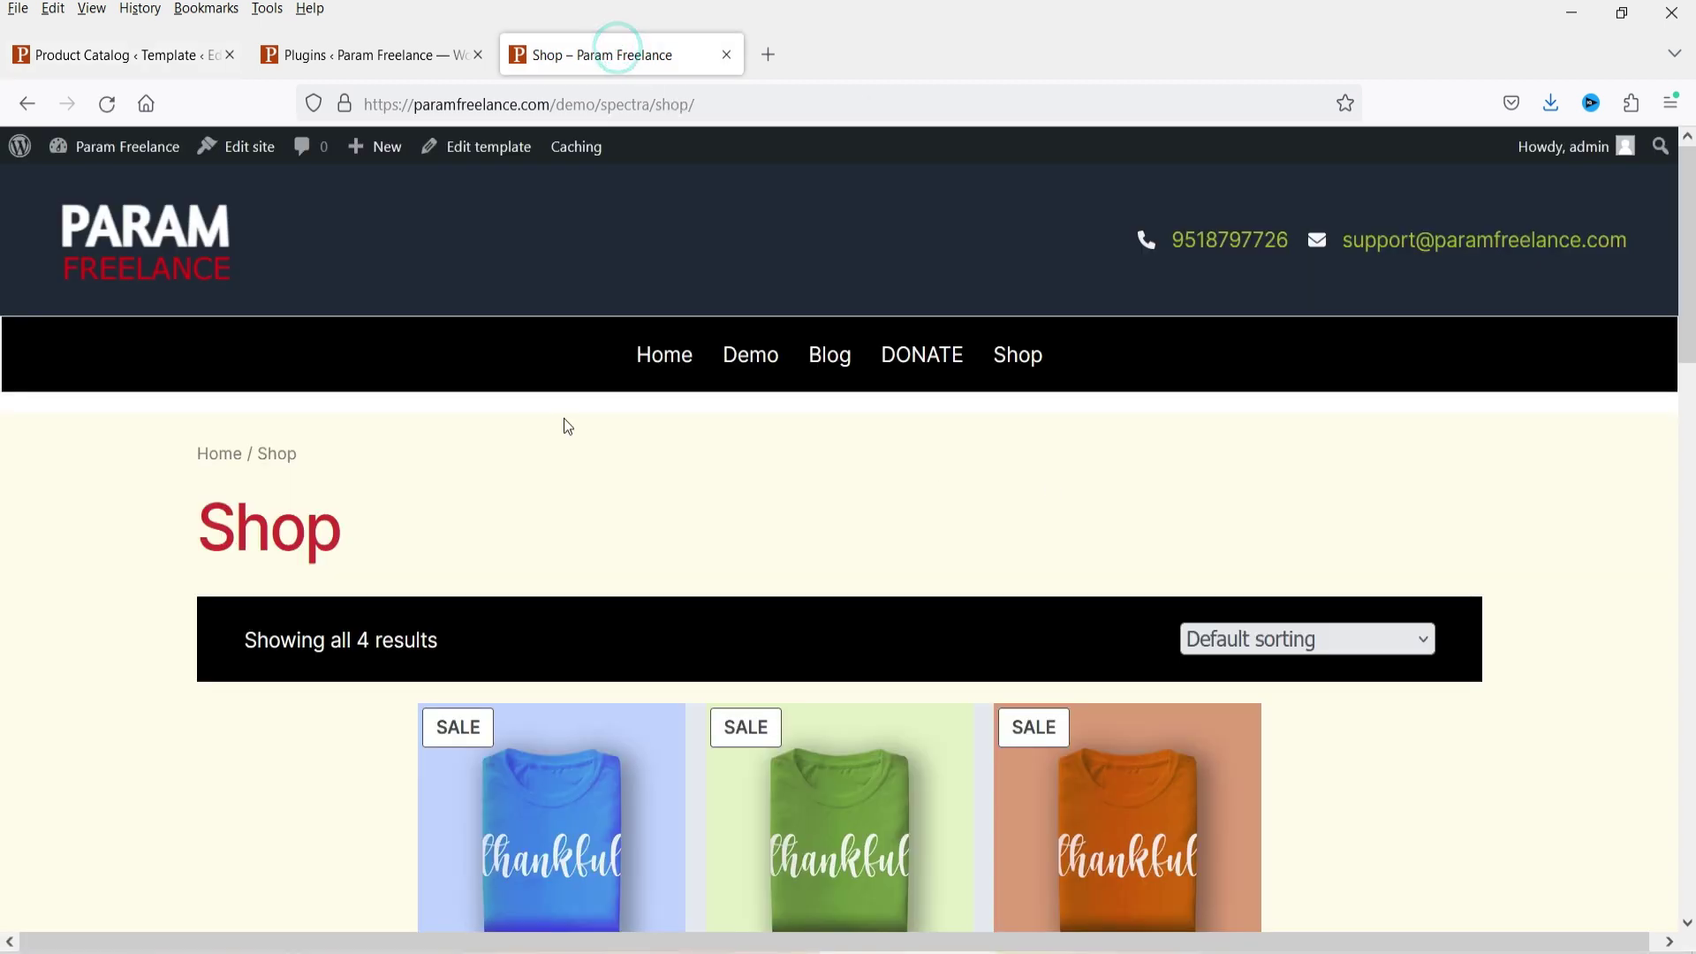
left_click(363, 54)
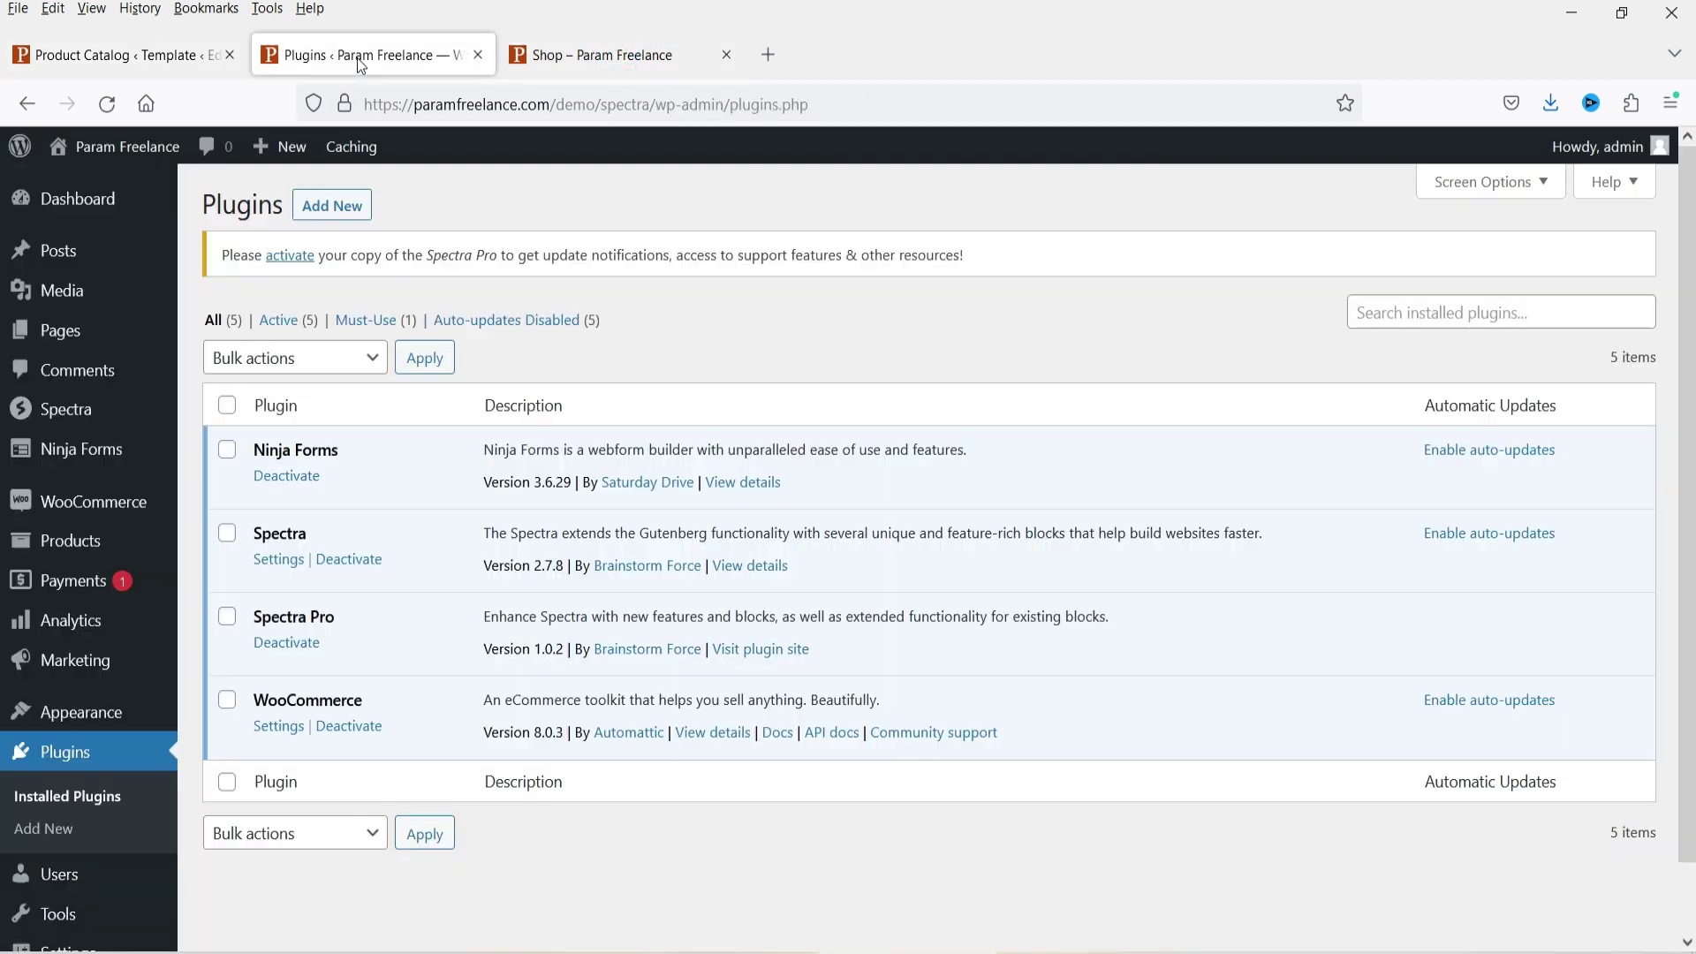
left_click(121, 55)
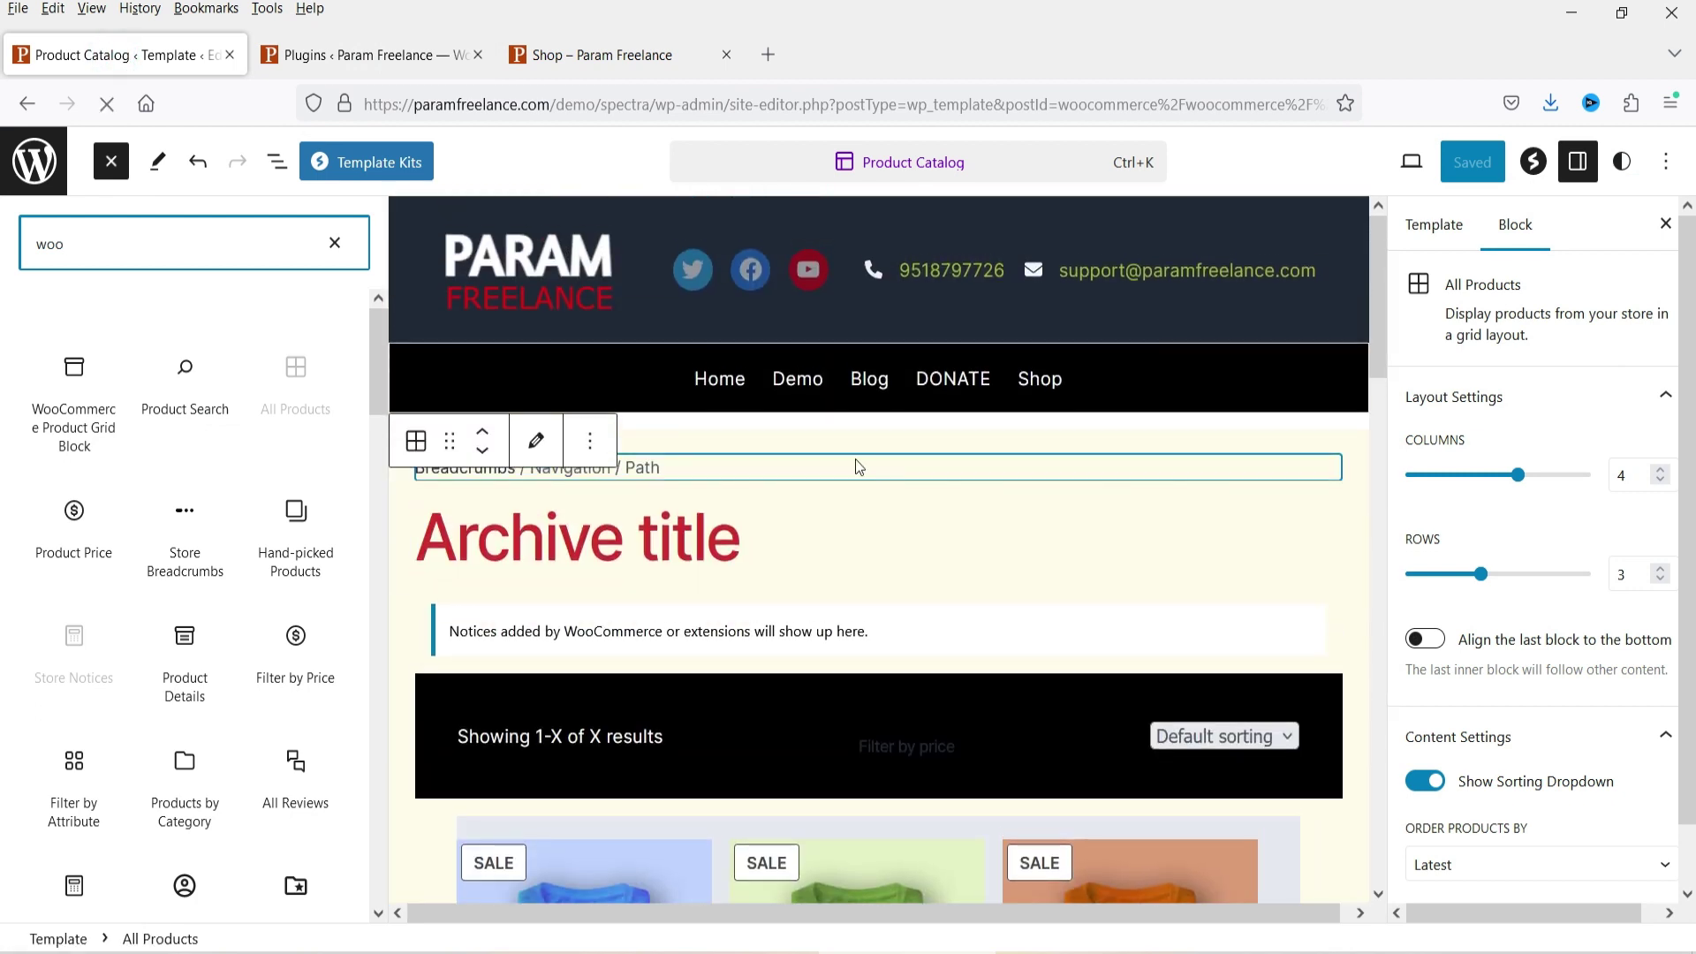
Drag a Product Search block into the black results bar and start saving.
mouse_move(179, 389)
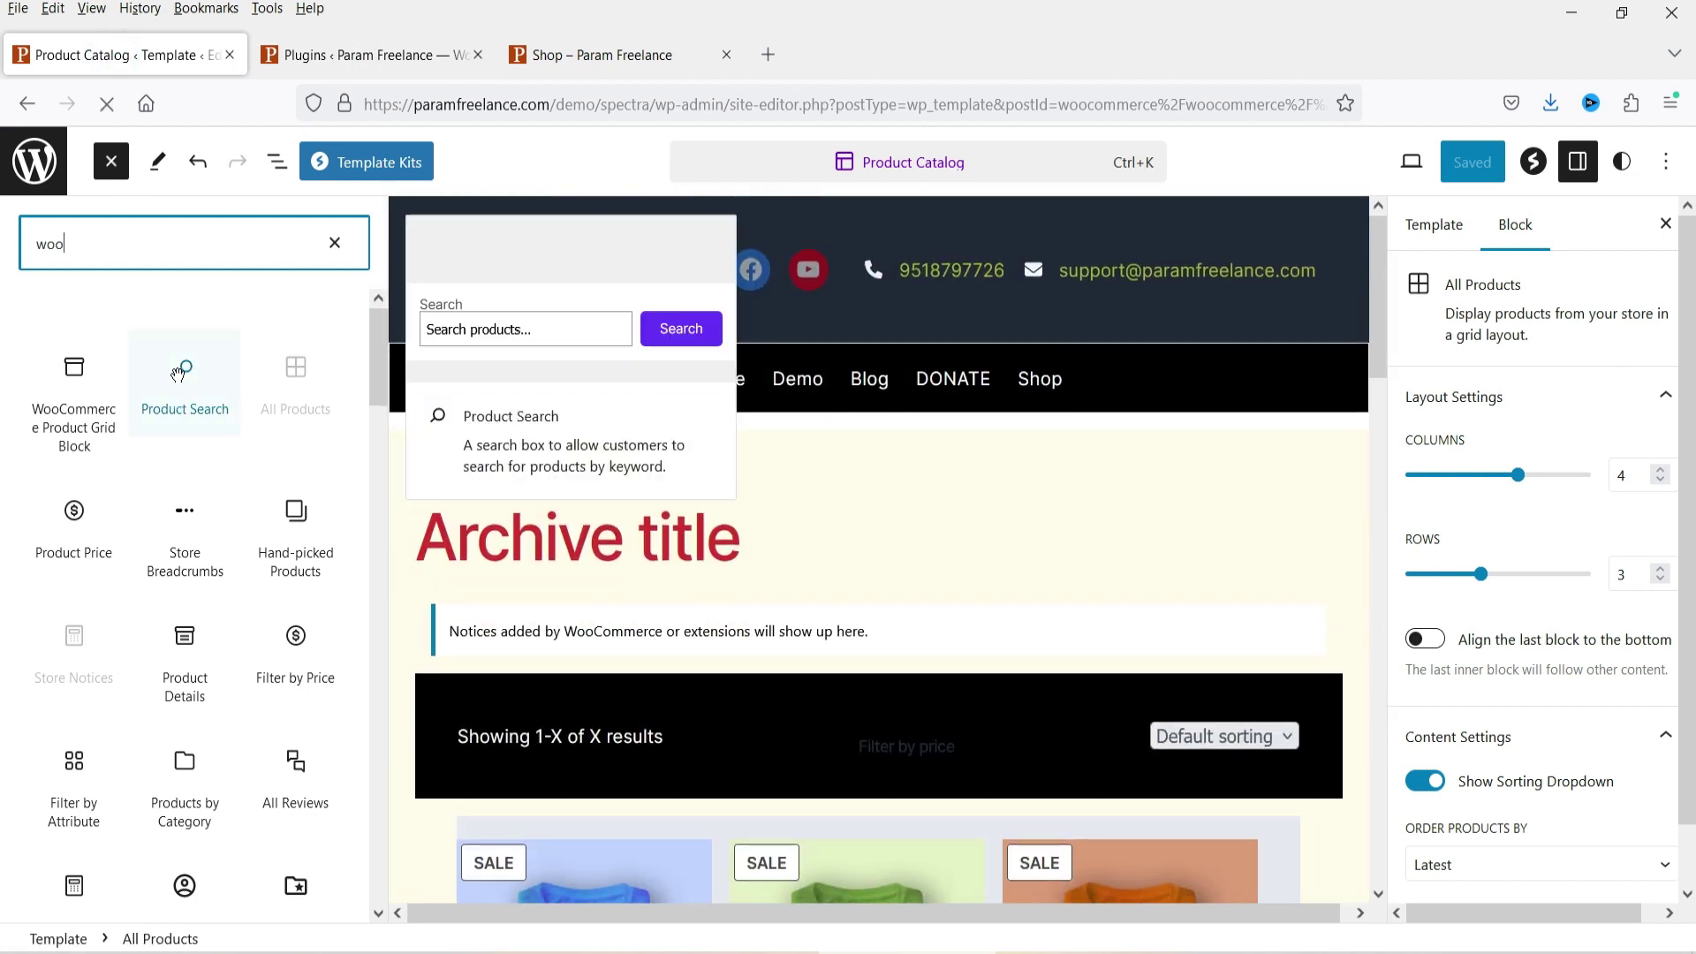
left_click_drag(180, 371, 842, 751)
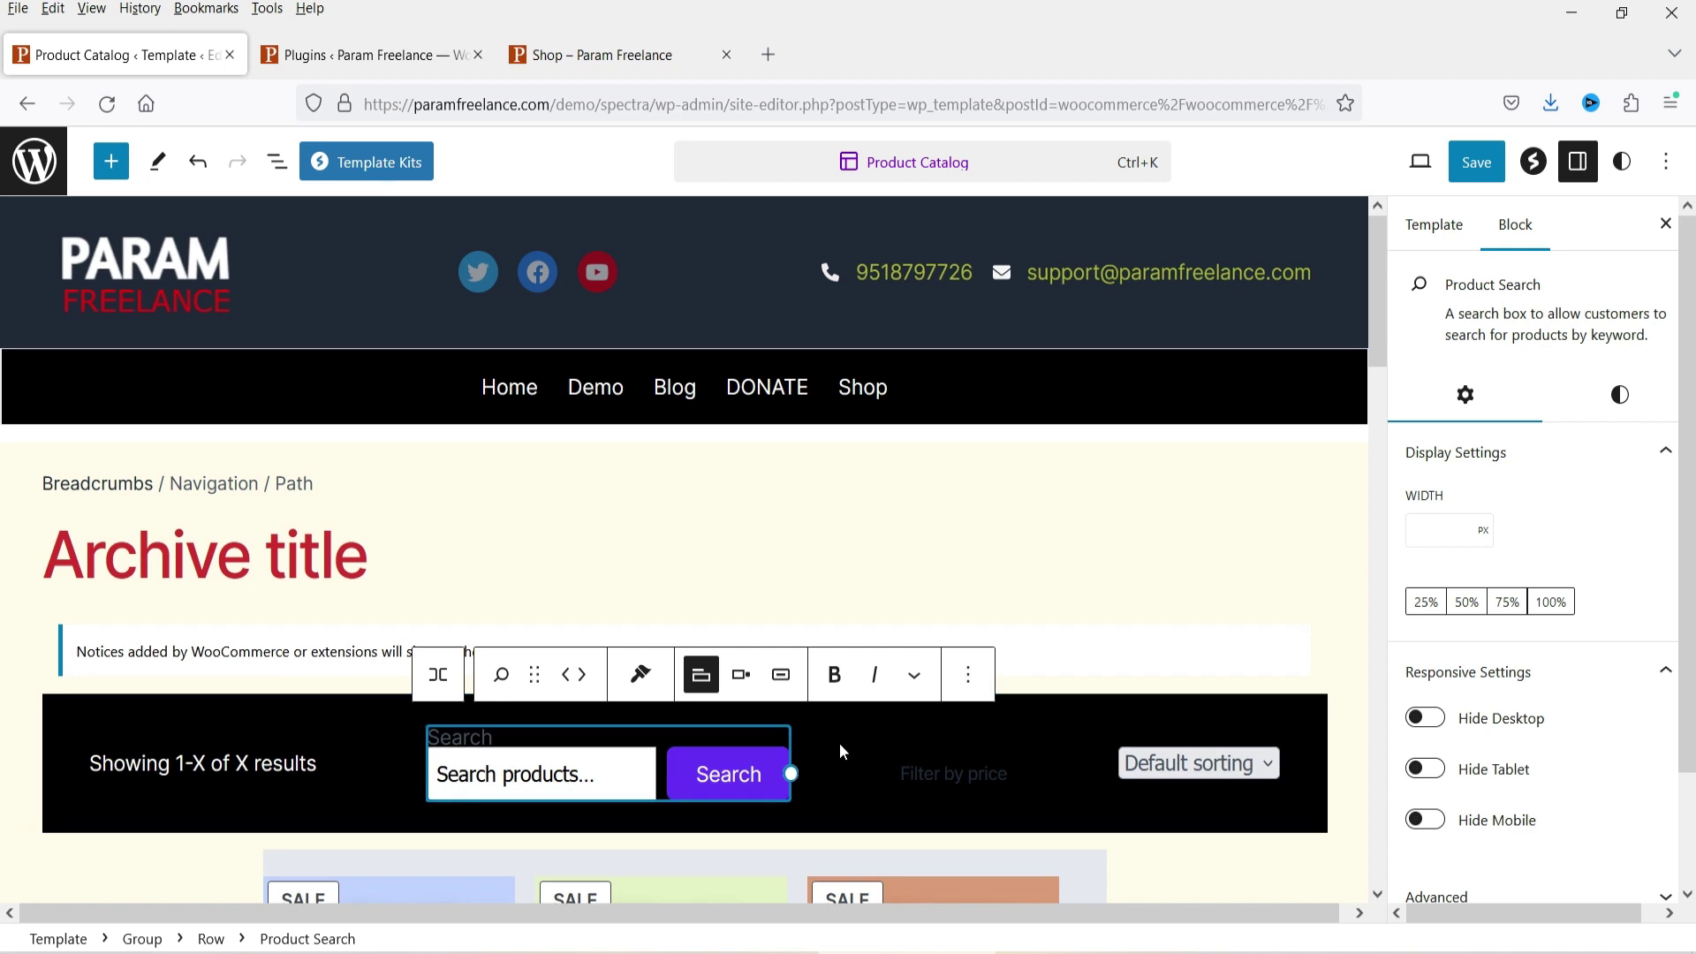
left_click(1470, 168)
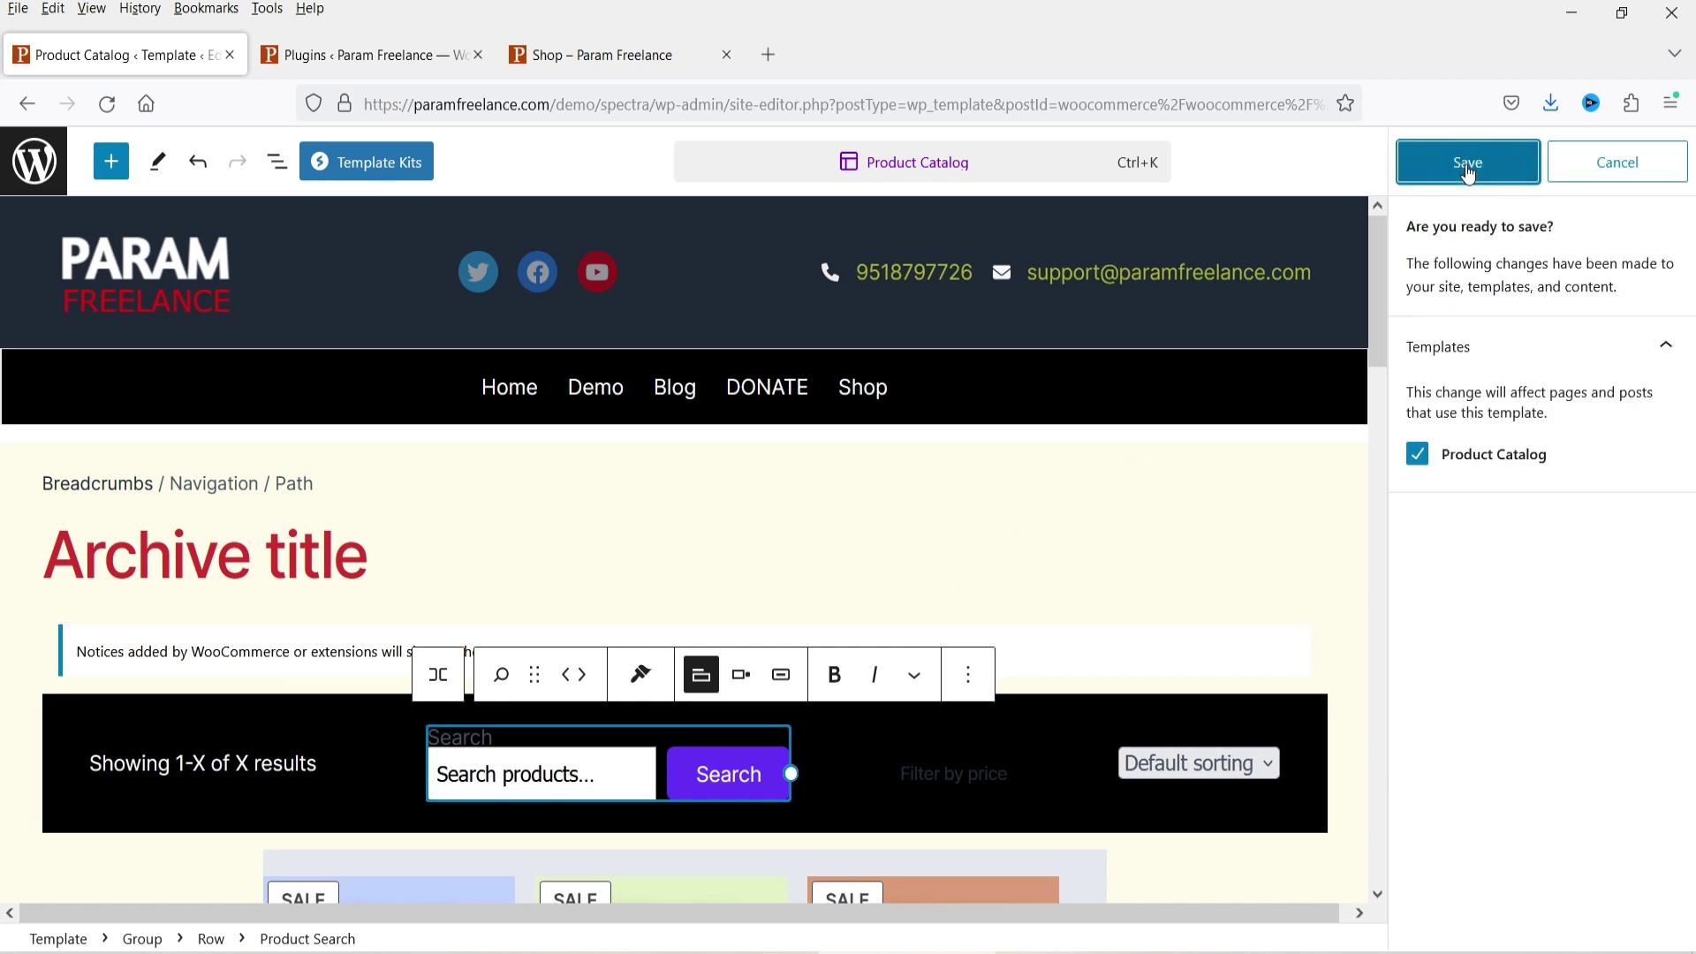
Confirm the save, try the Shop page's new search box, then return to the template.
left_click(1467, 168)
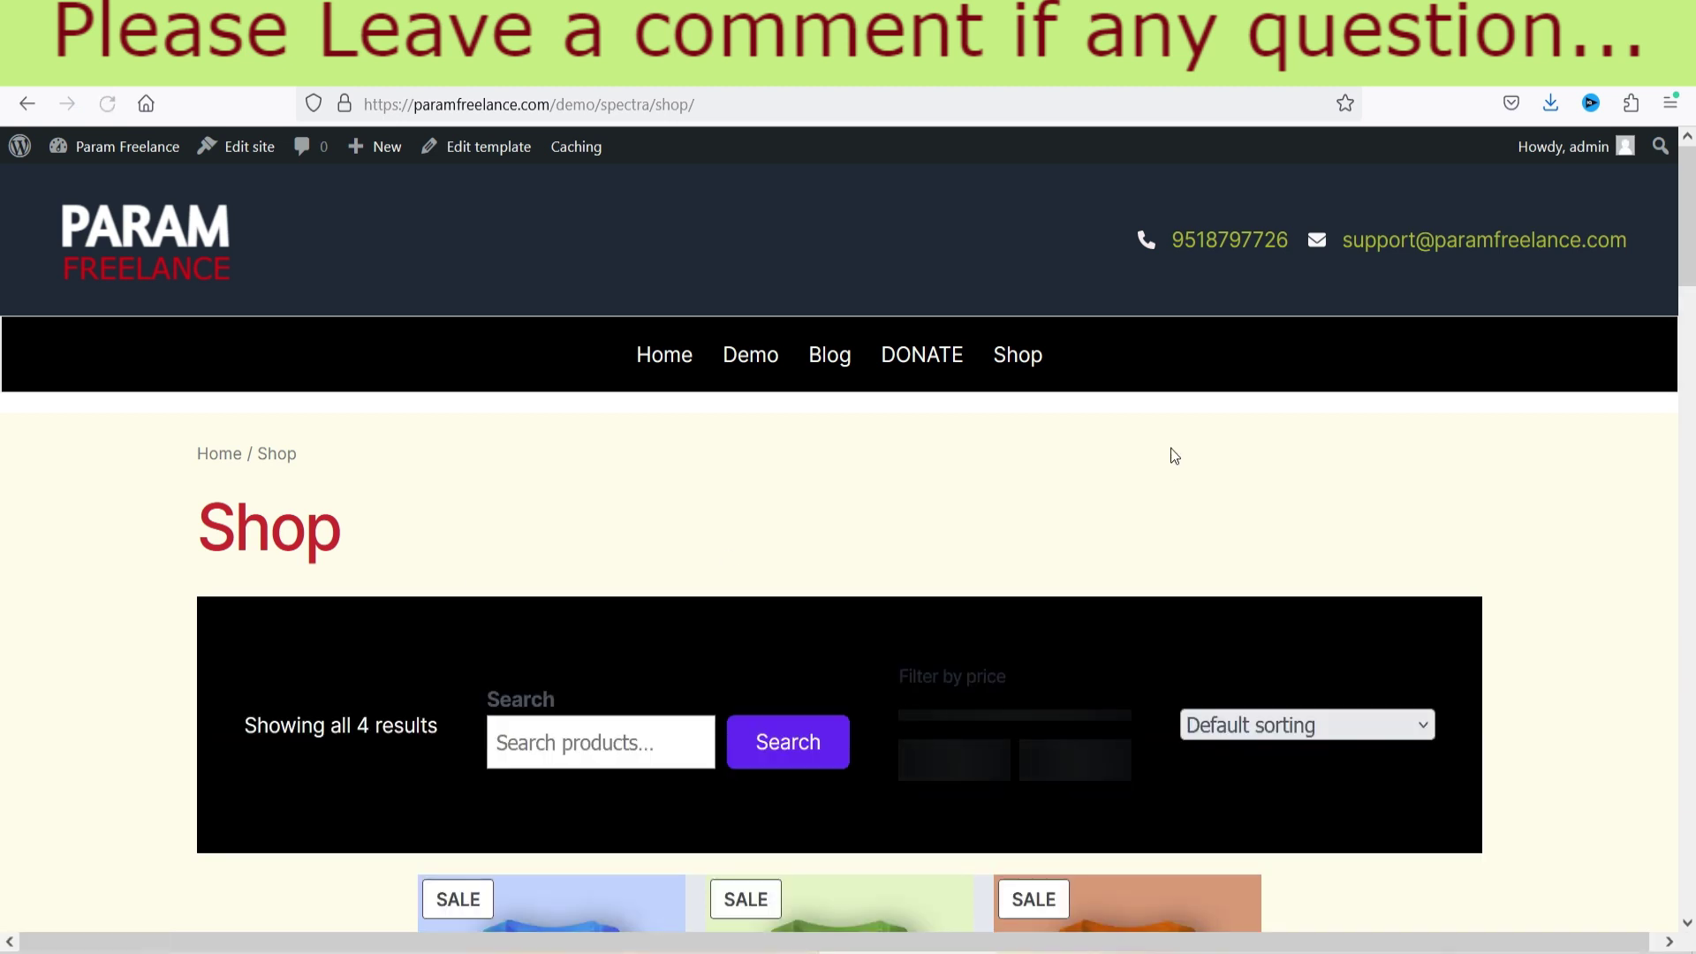
scroll(848, 480, "down", 4)
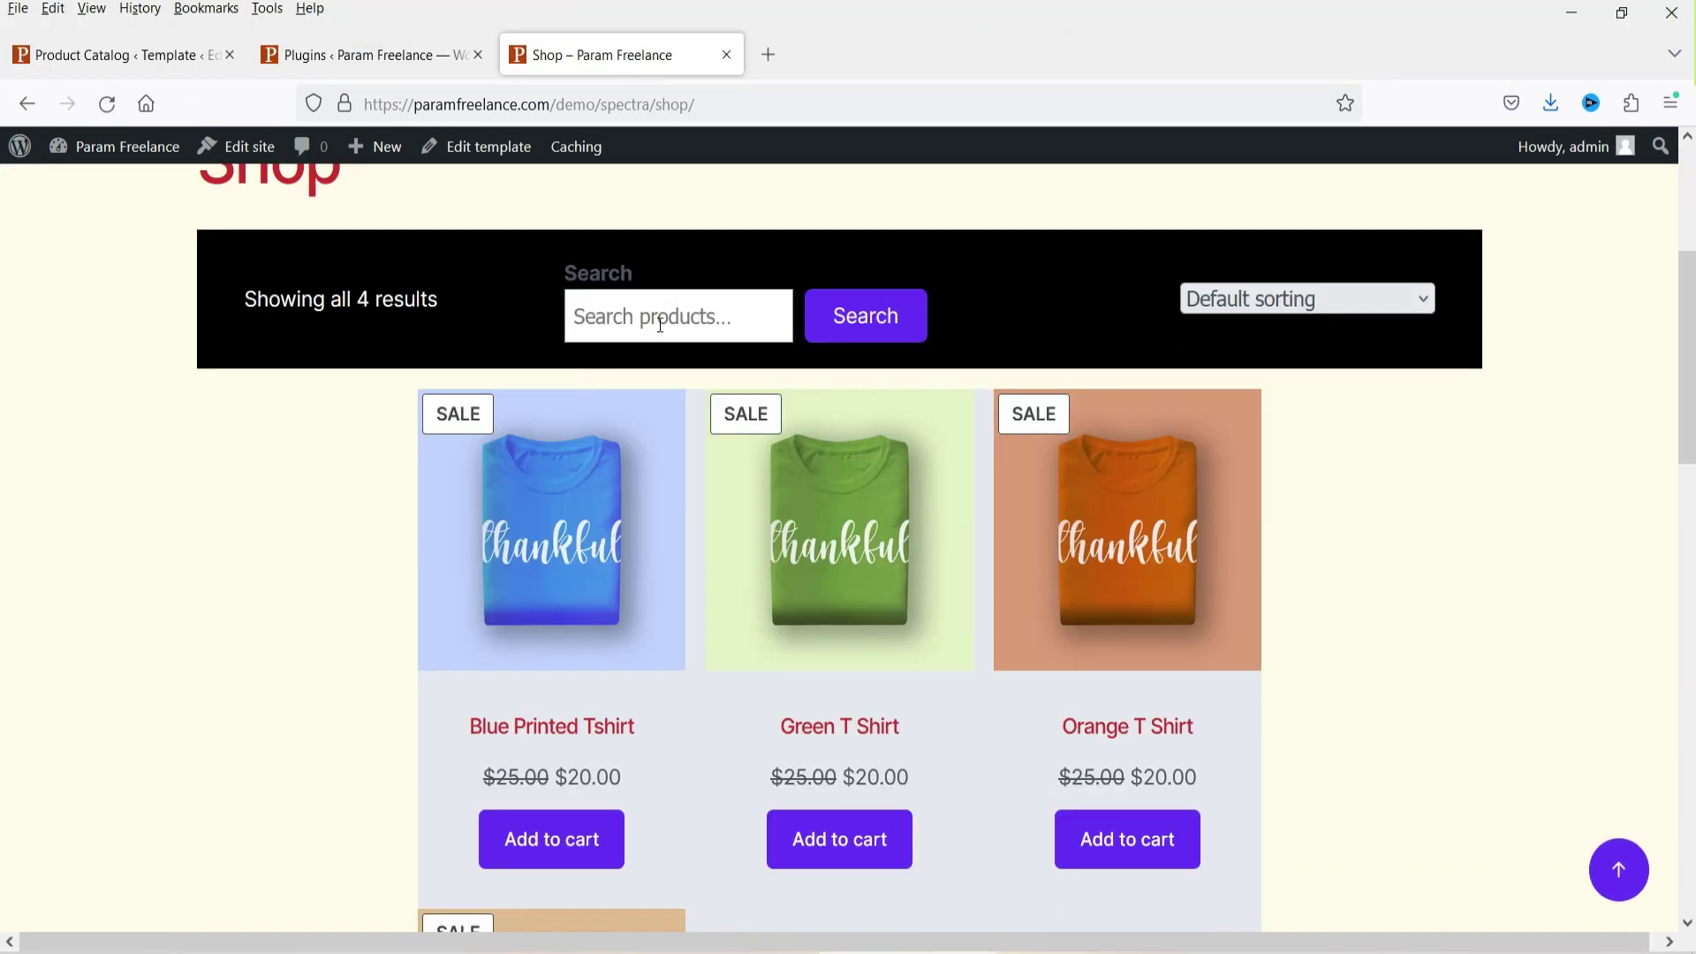
left_click(661, 321)
left_click(56, 49)
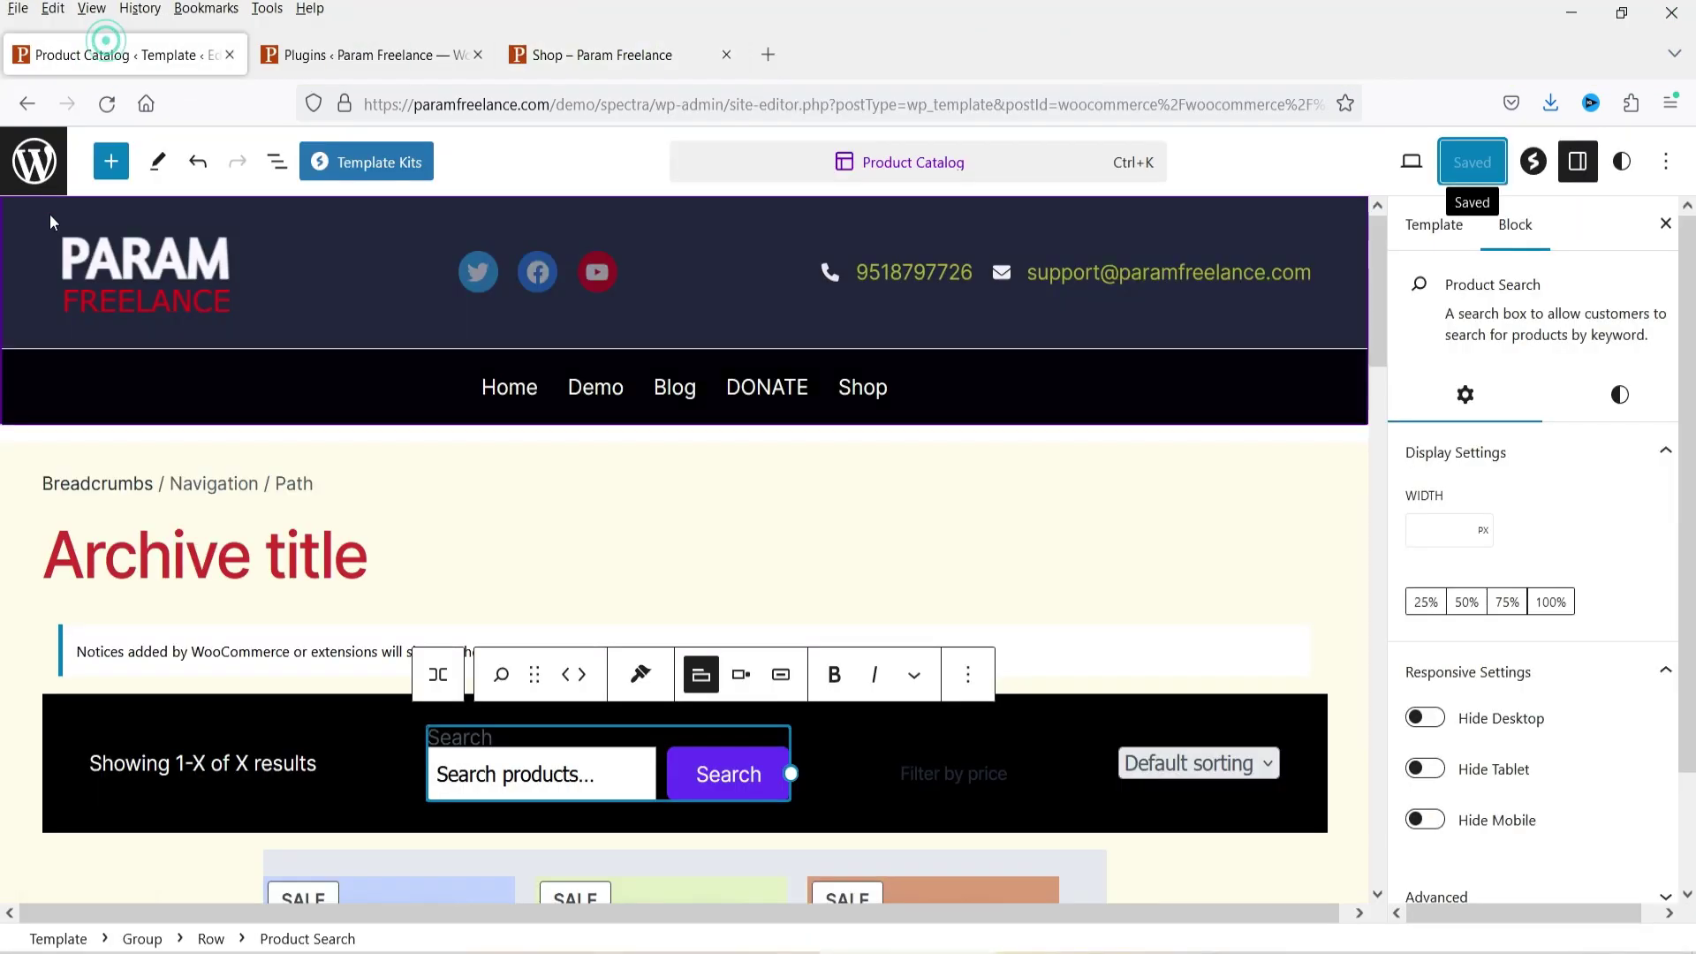
Place a Mini-Cart block showing $0.00 beneath the All Products grid and begin saving the template.
left_click(104, 160)
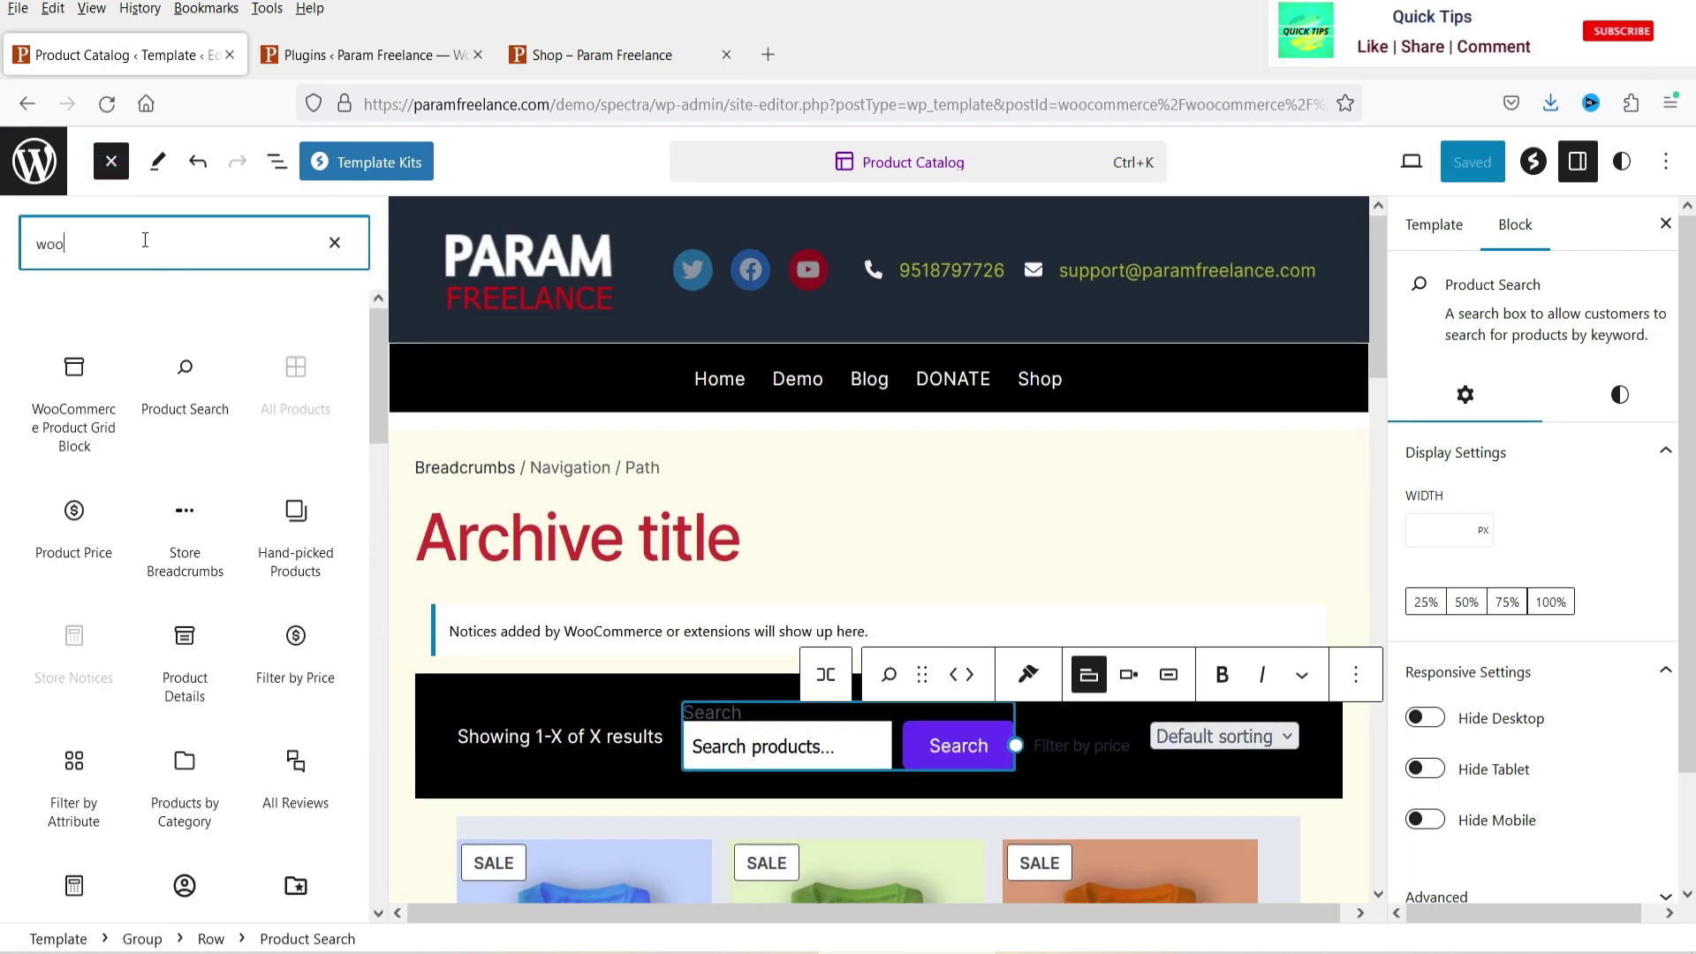
scroll(200, 545, "down", 5)
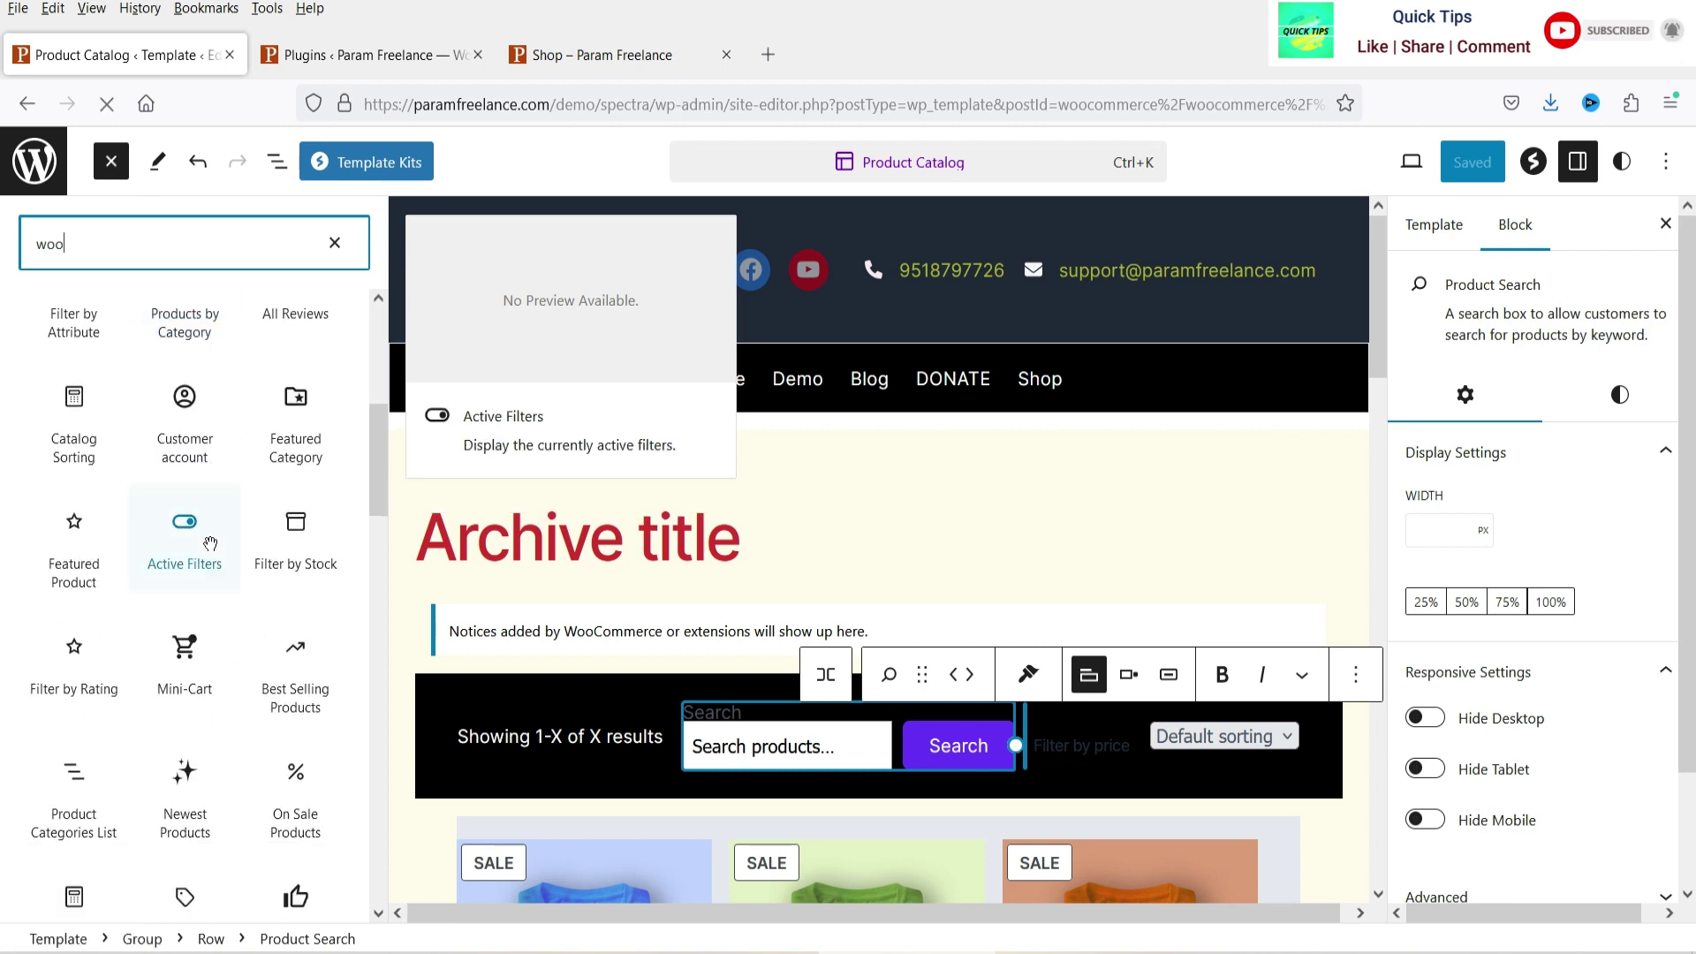
scroll(1007, 547, "down", 3)
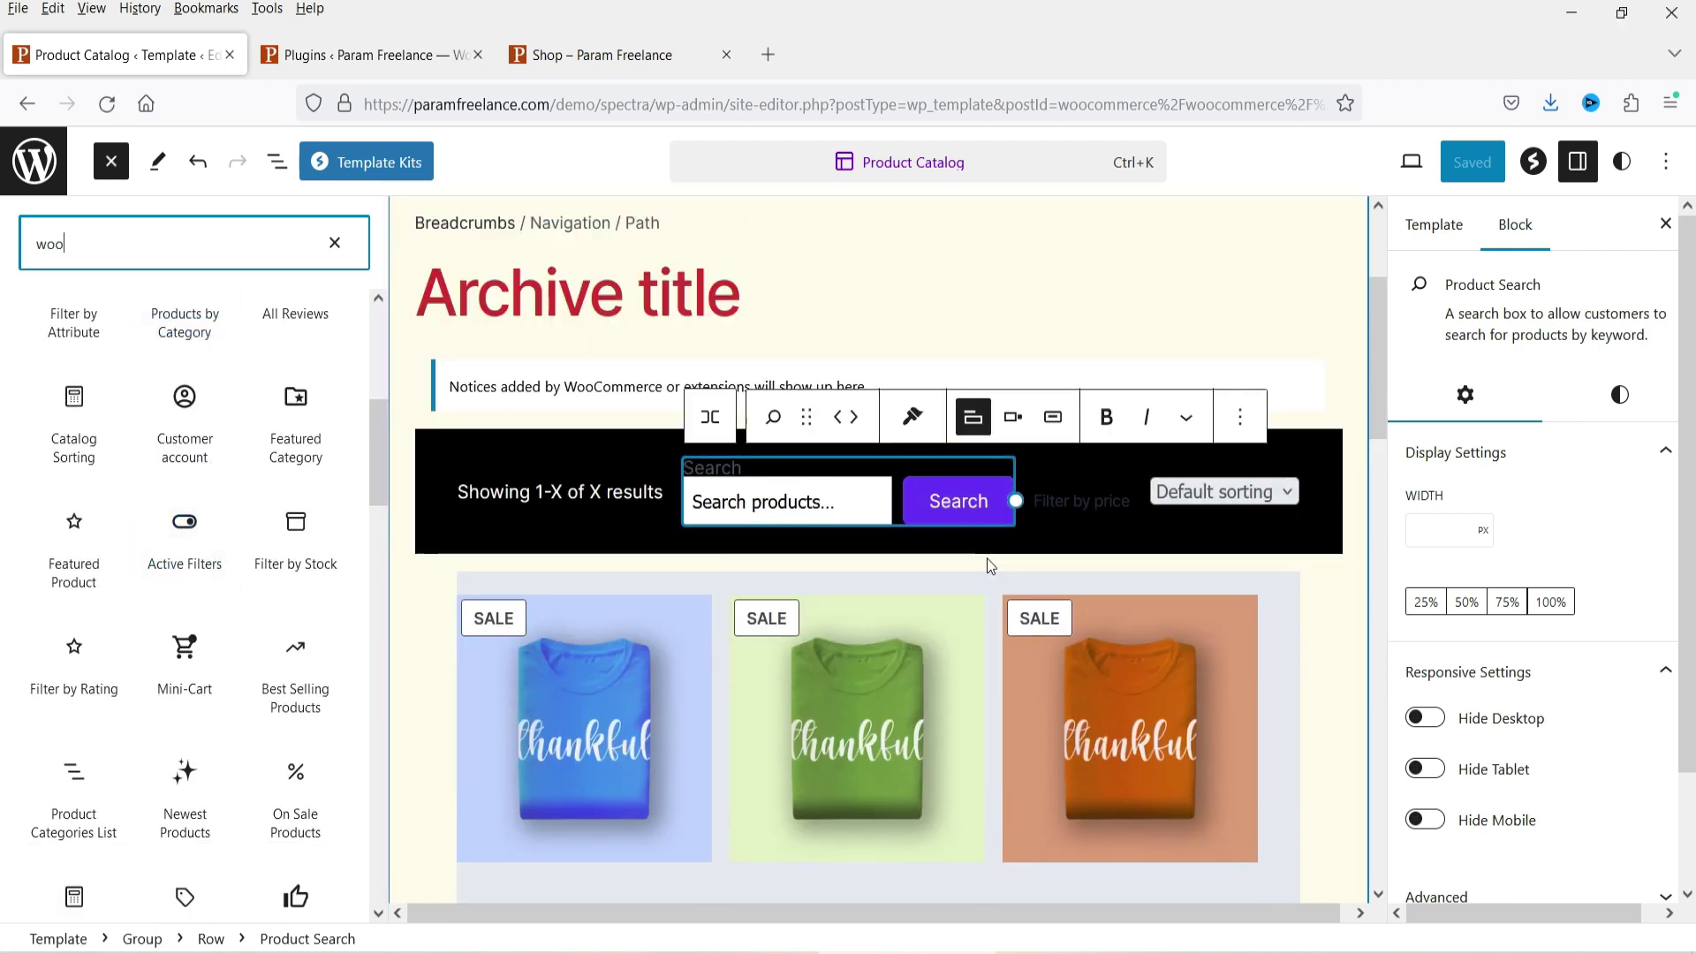
scroll(300, 530, "down", 1)
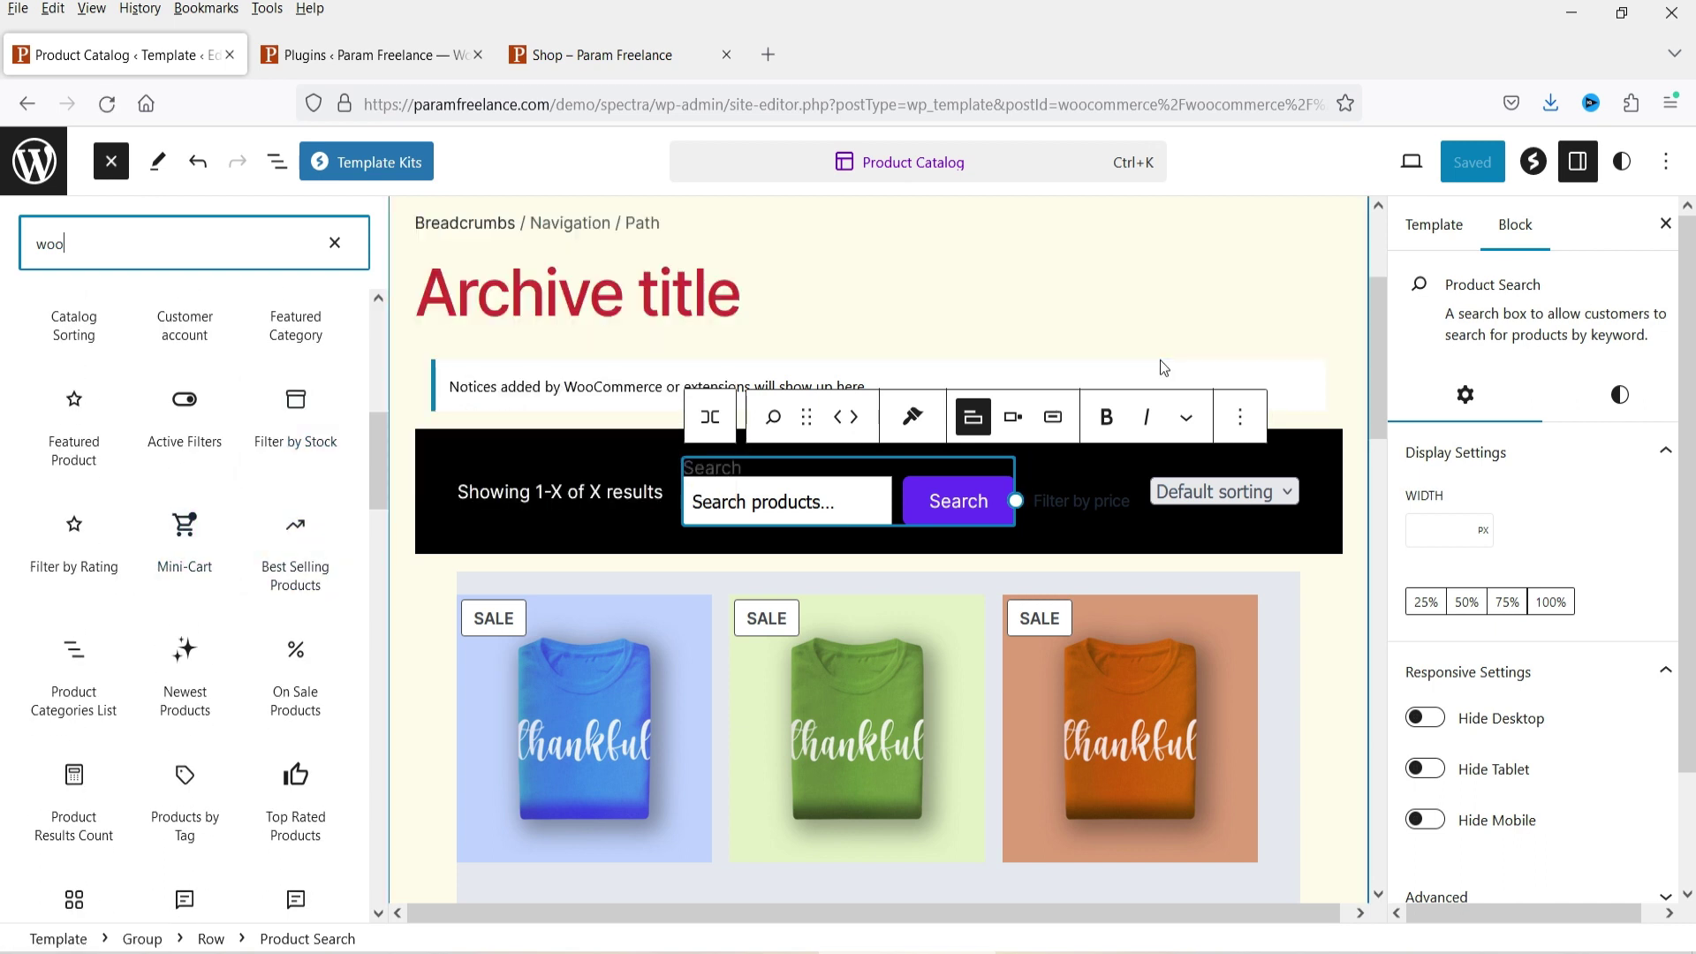
mouse_move(274, 548)
scroll(934, 568, "down", 10)
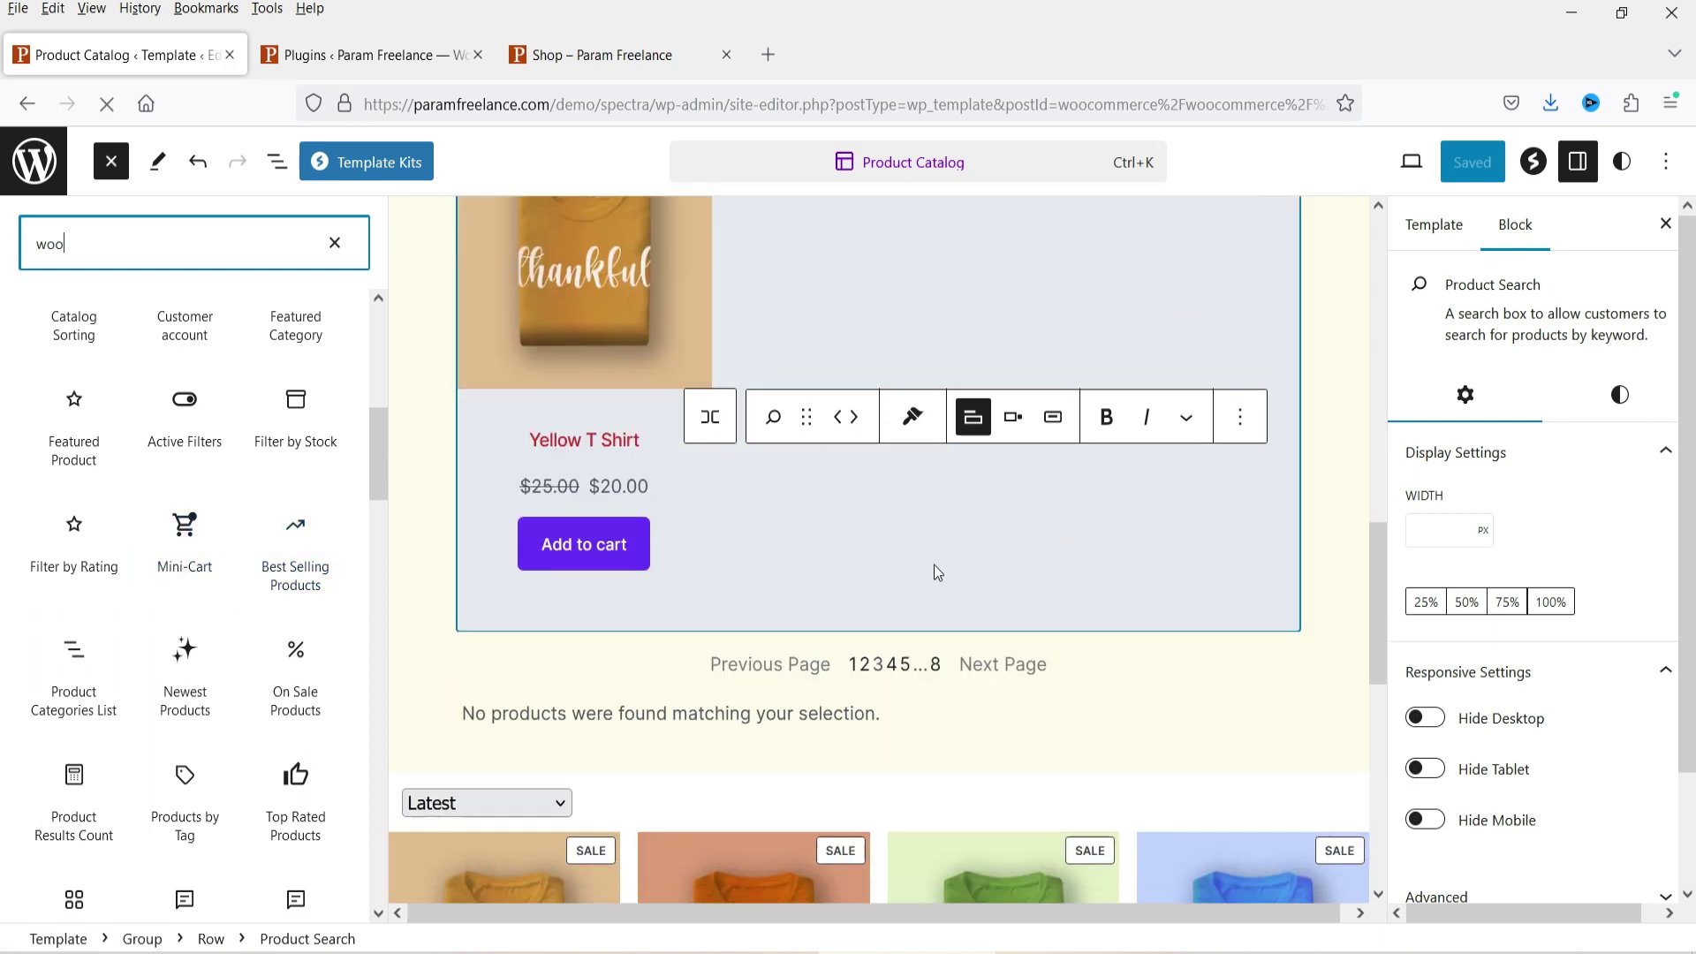
mouse_move(180, 539)
left_click_drag(179, 539, 806, 473)
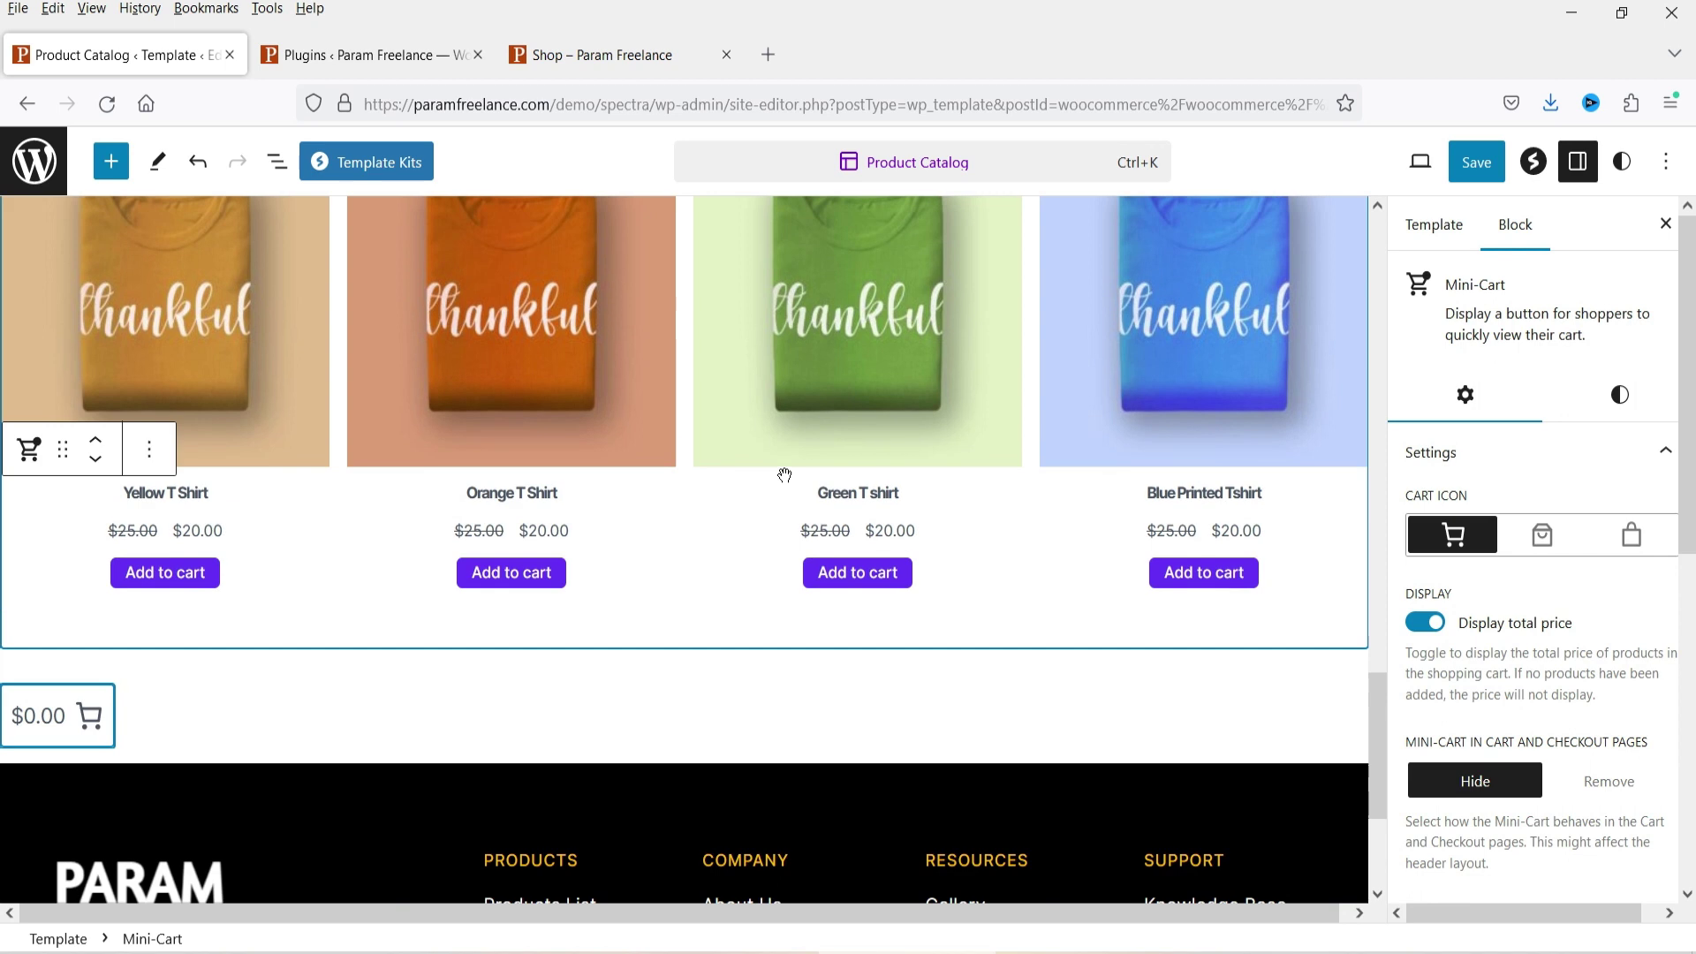
left_click(1469, 177)
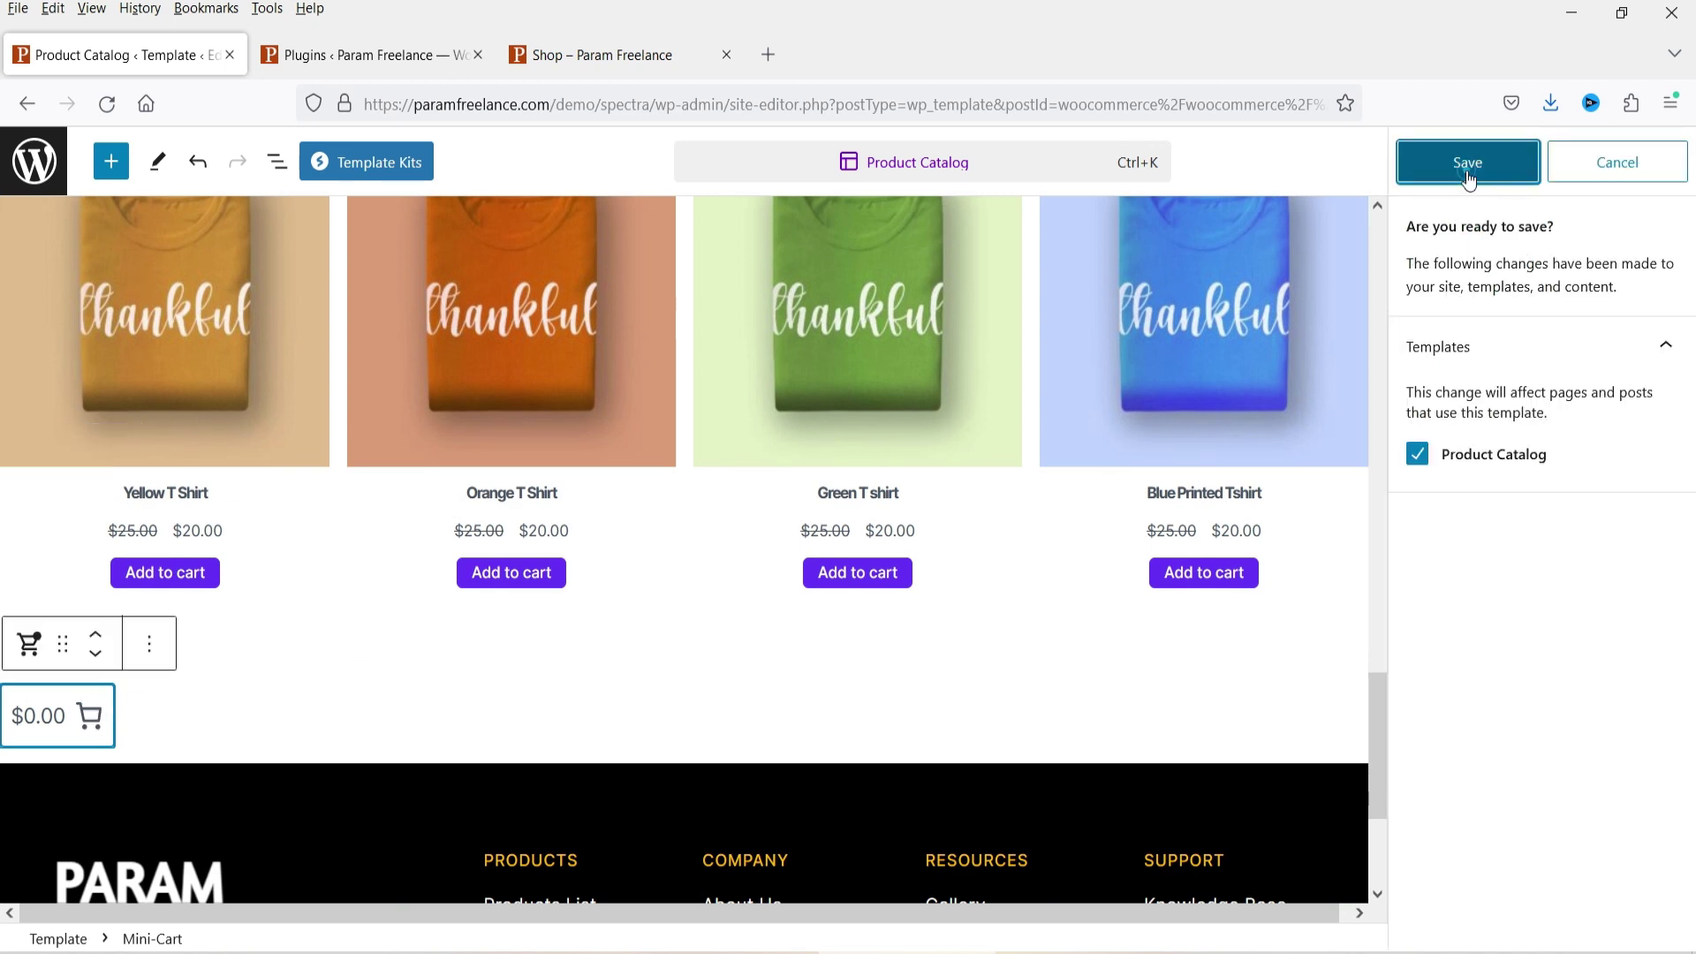
Confirm the template save and reload the live Shop page.
left_click(1469, 174)
left_click(601, 55)
left_click(107, 103)
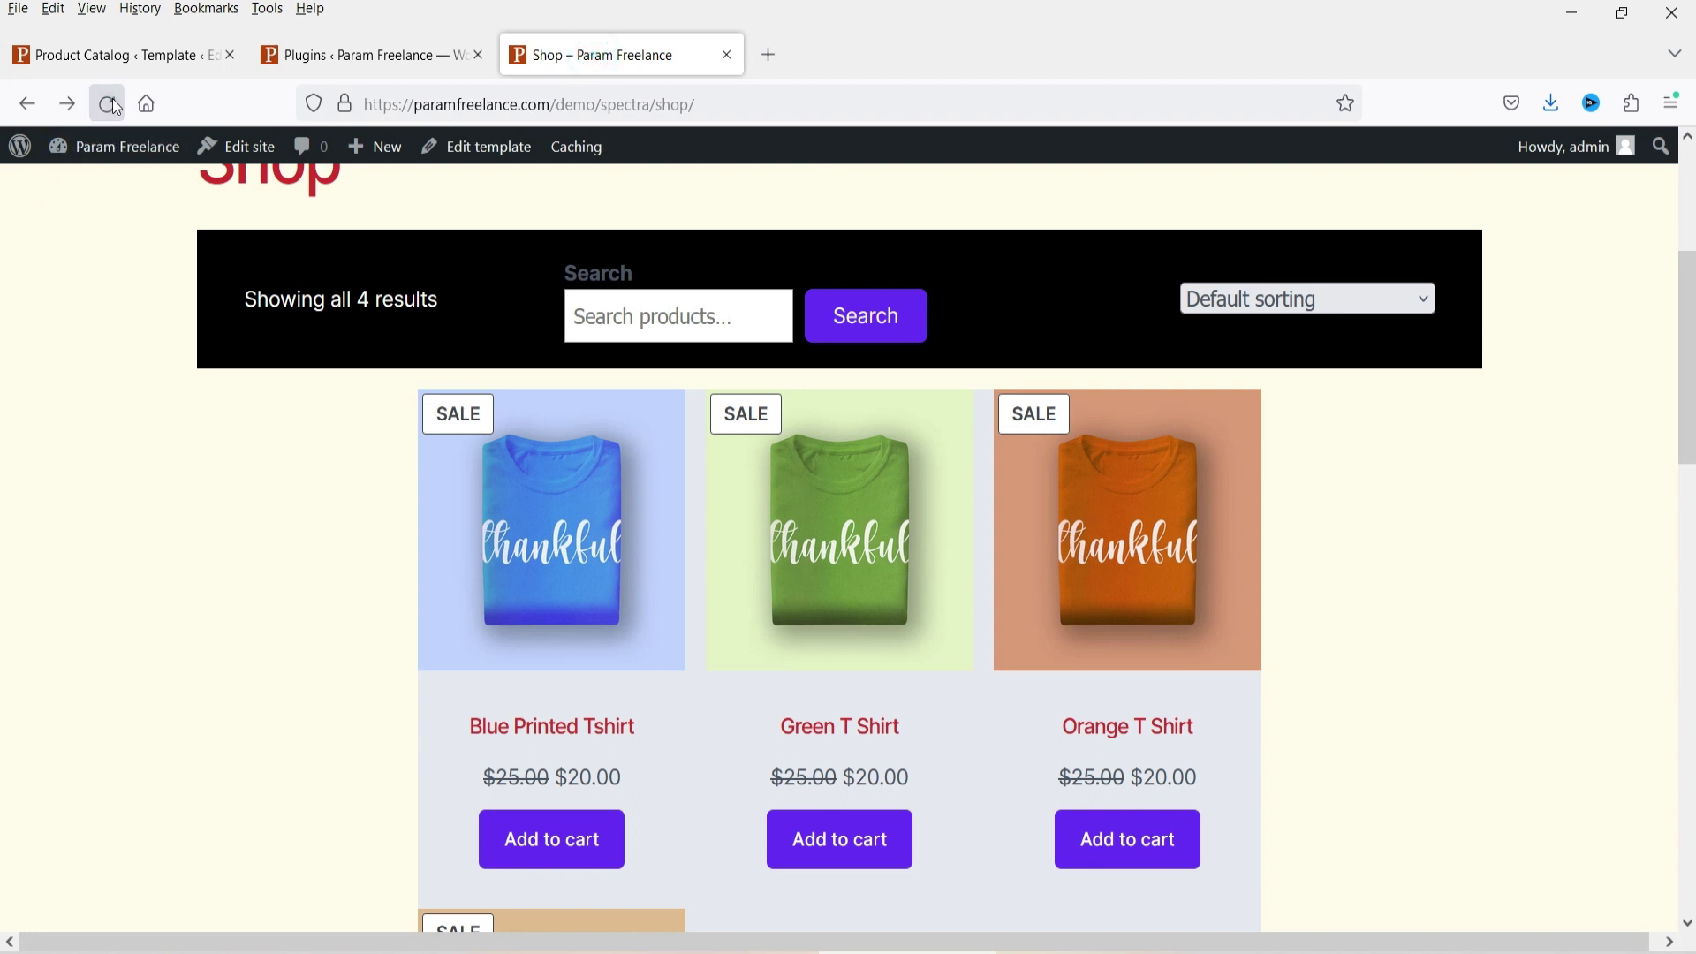
Add the Orange T Shirt to the cart so the mini-cart reads $20.00.
scroll(1620, 409, "down", 5)
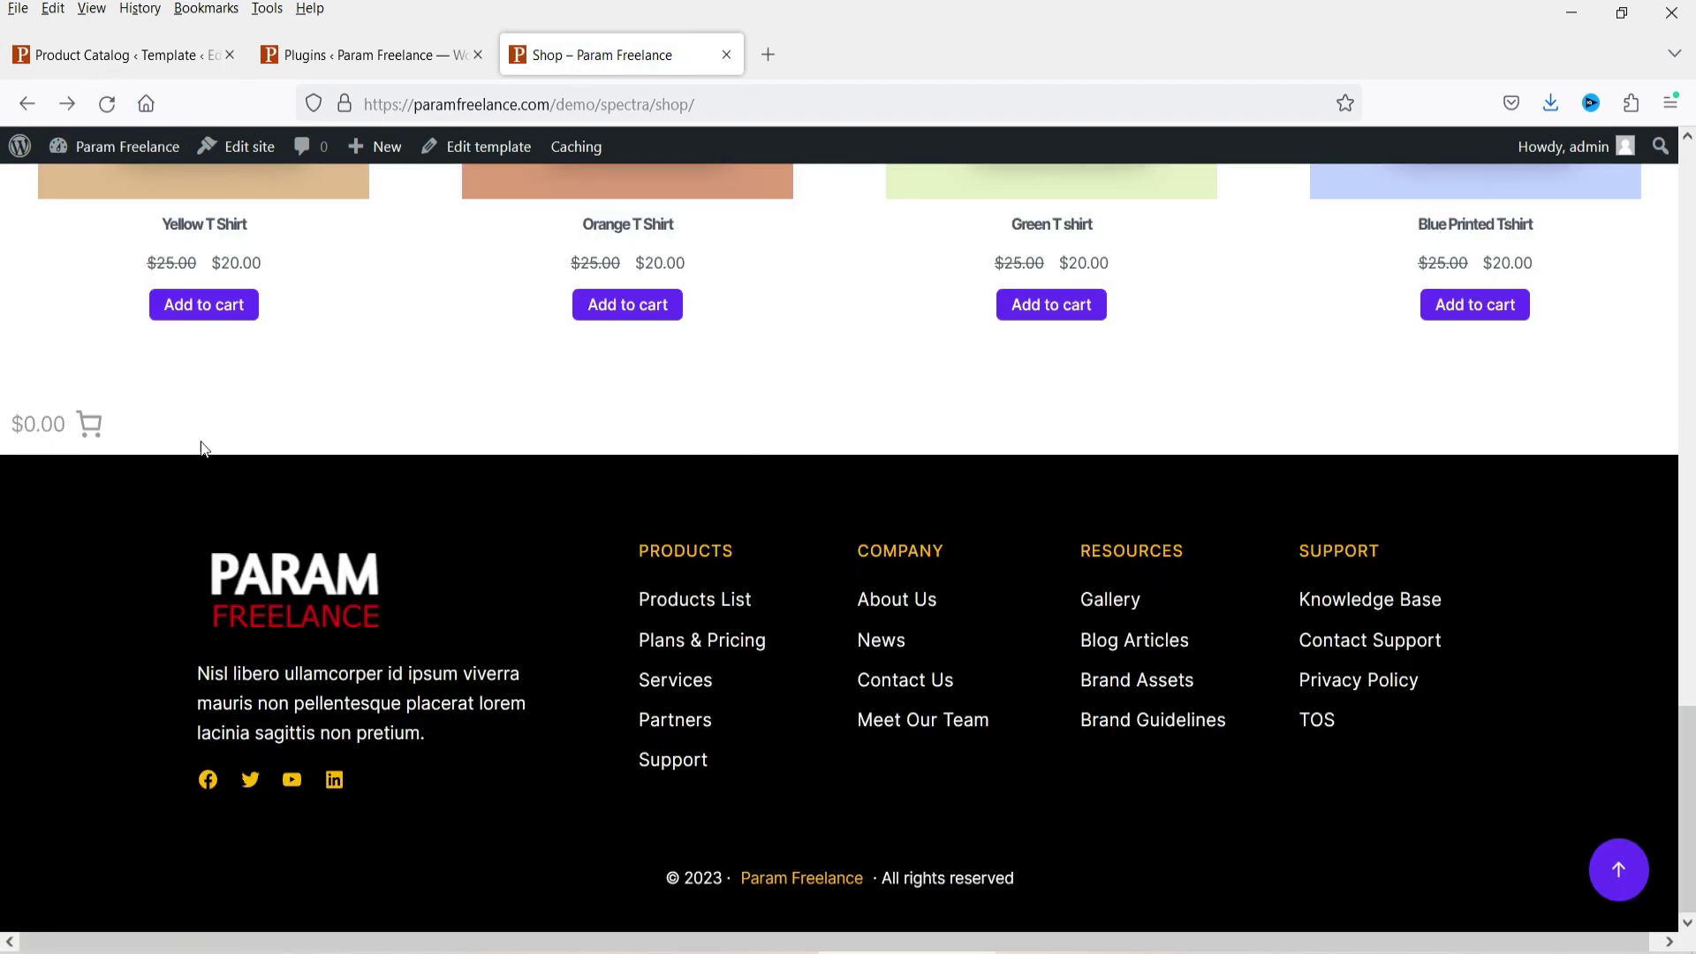
scroll(933, 463, "up", 3)
left_click(622, 559)
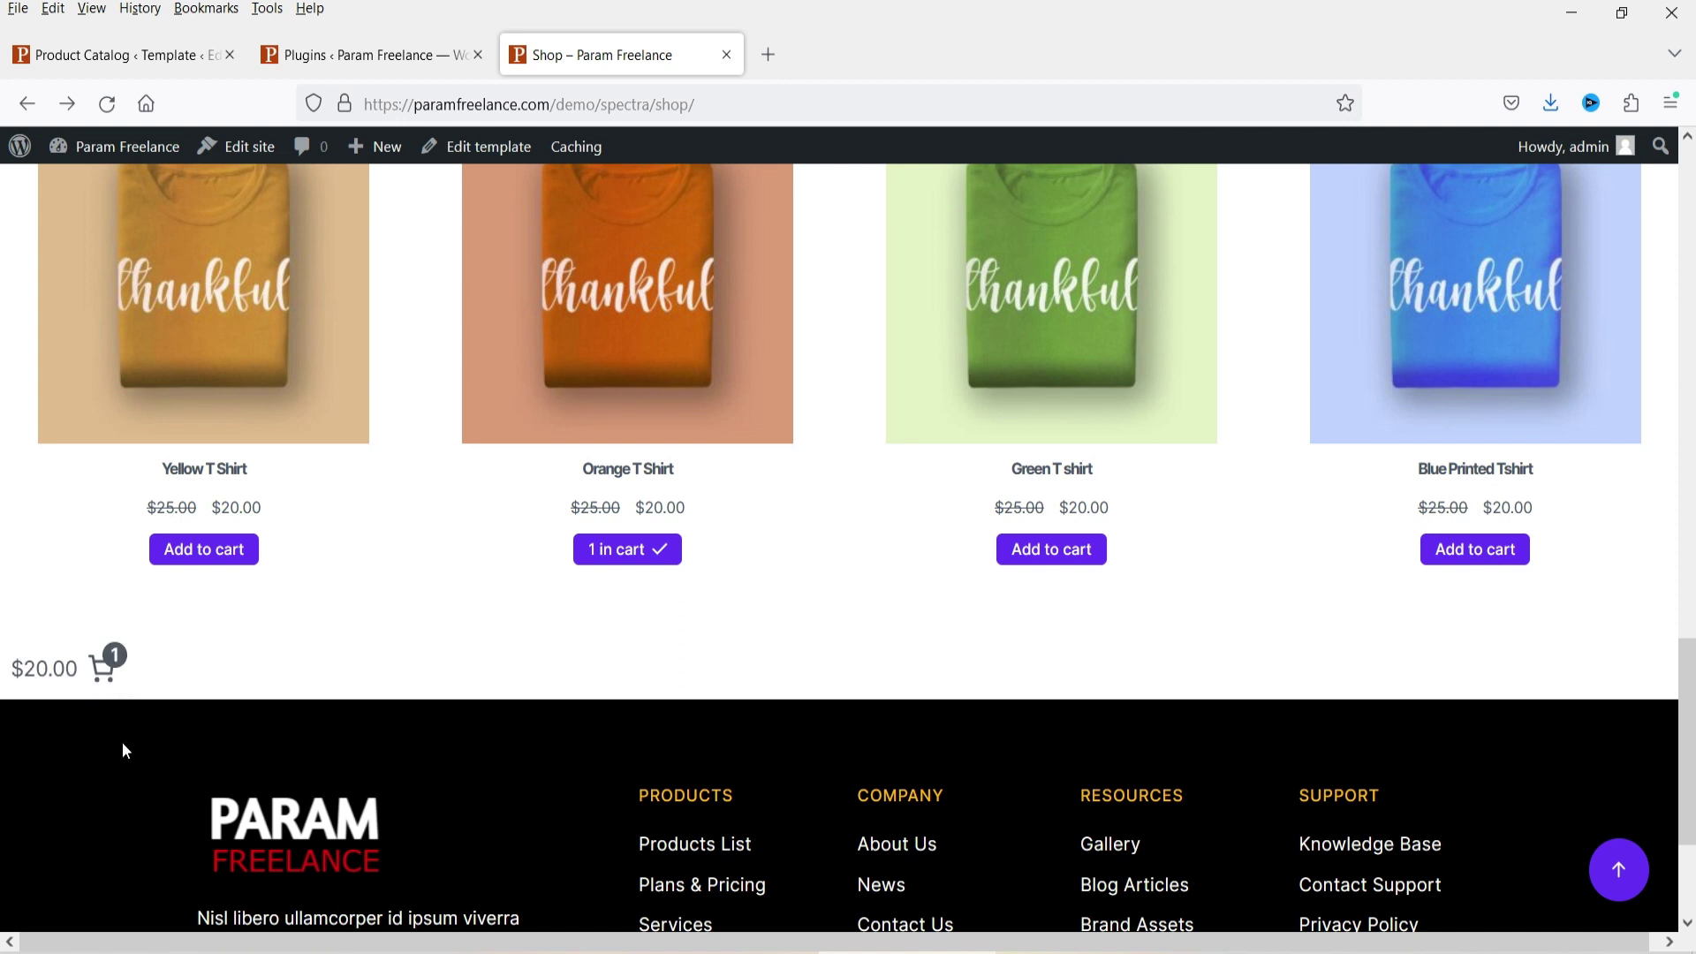
scroll(873, 629, "up", 15)
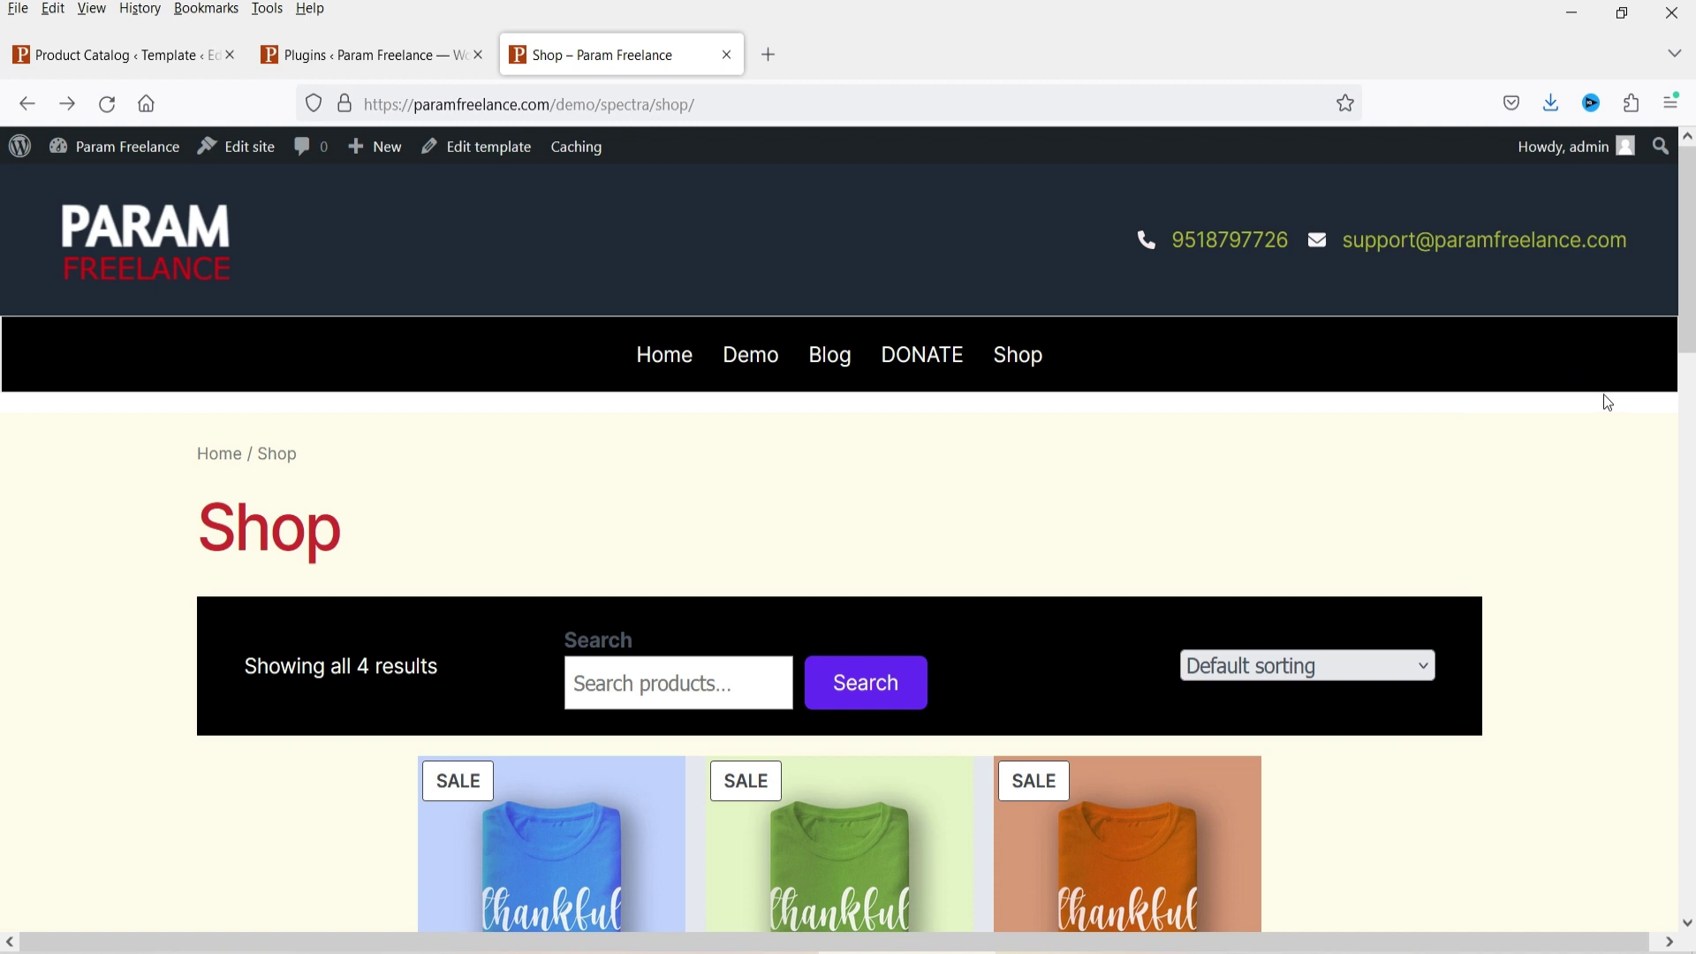
scroll(1572, 405, "down", 5)
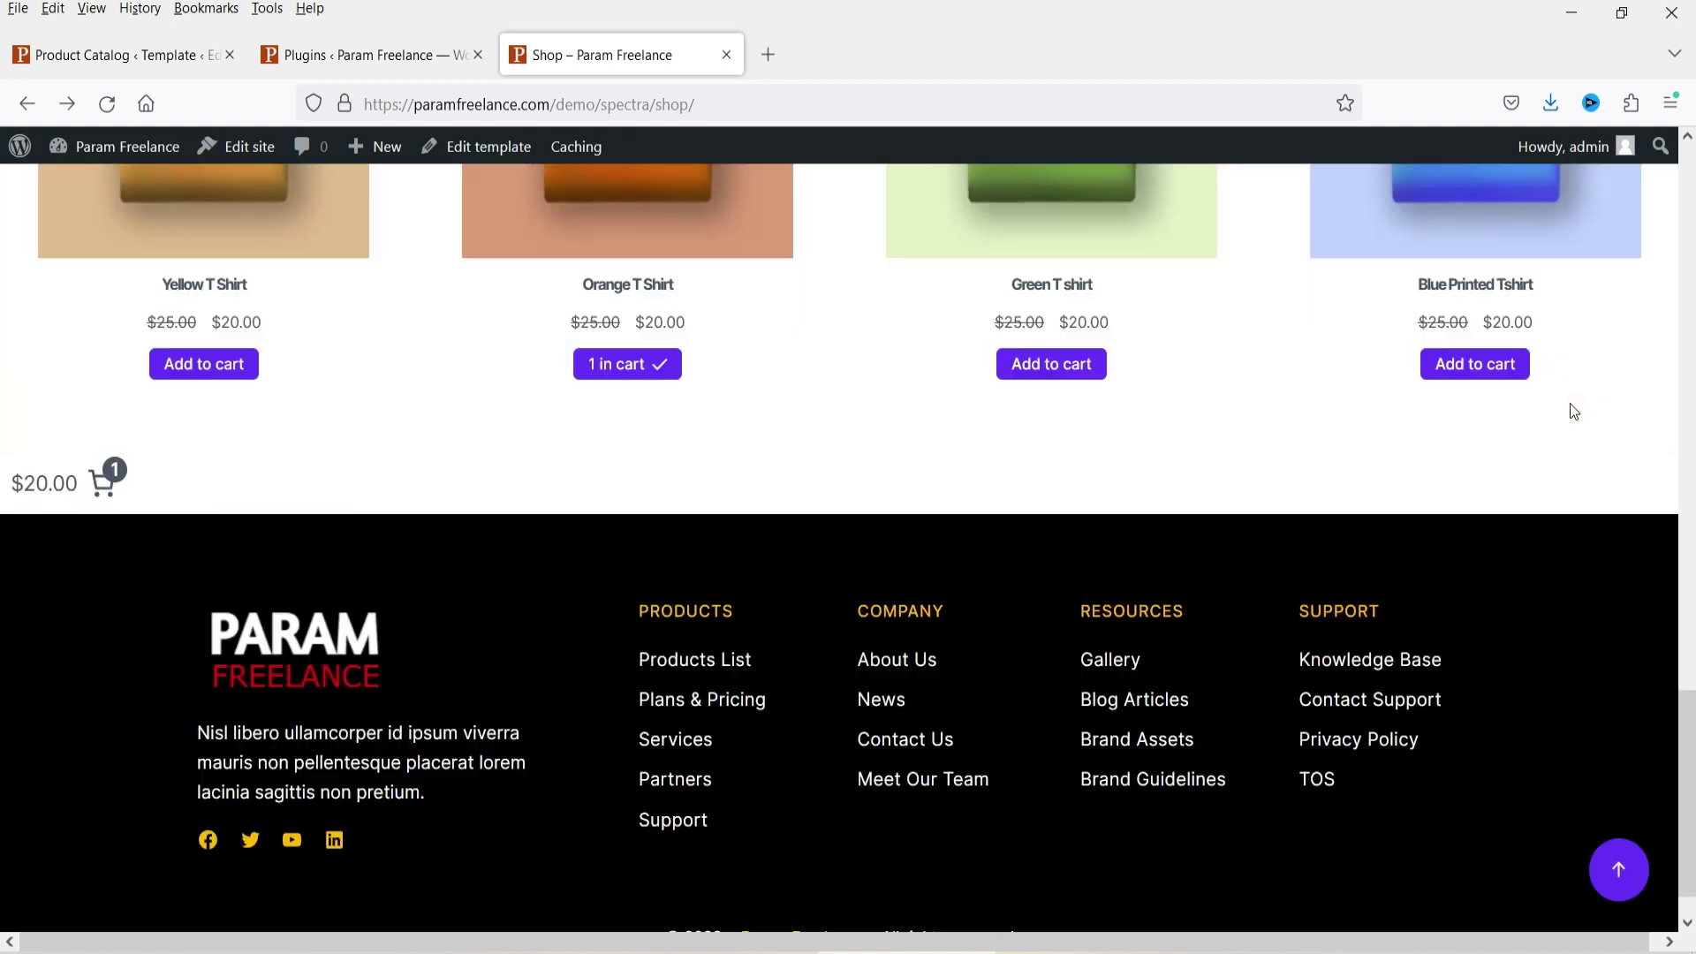
scroll(1572, 405, "down", 1)
left_click(137, 60)
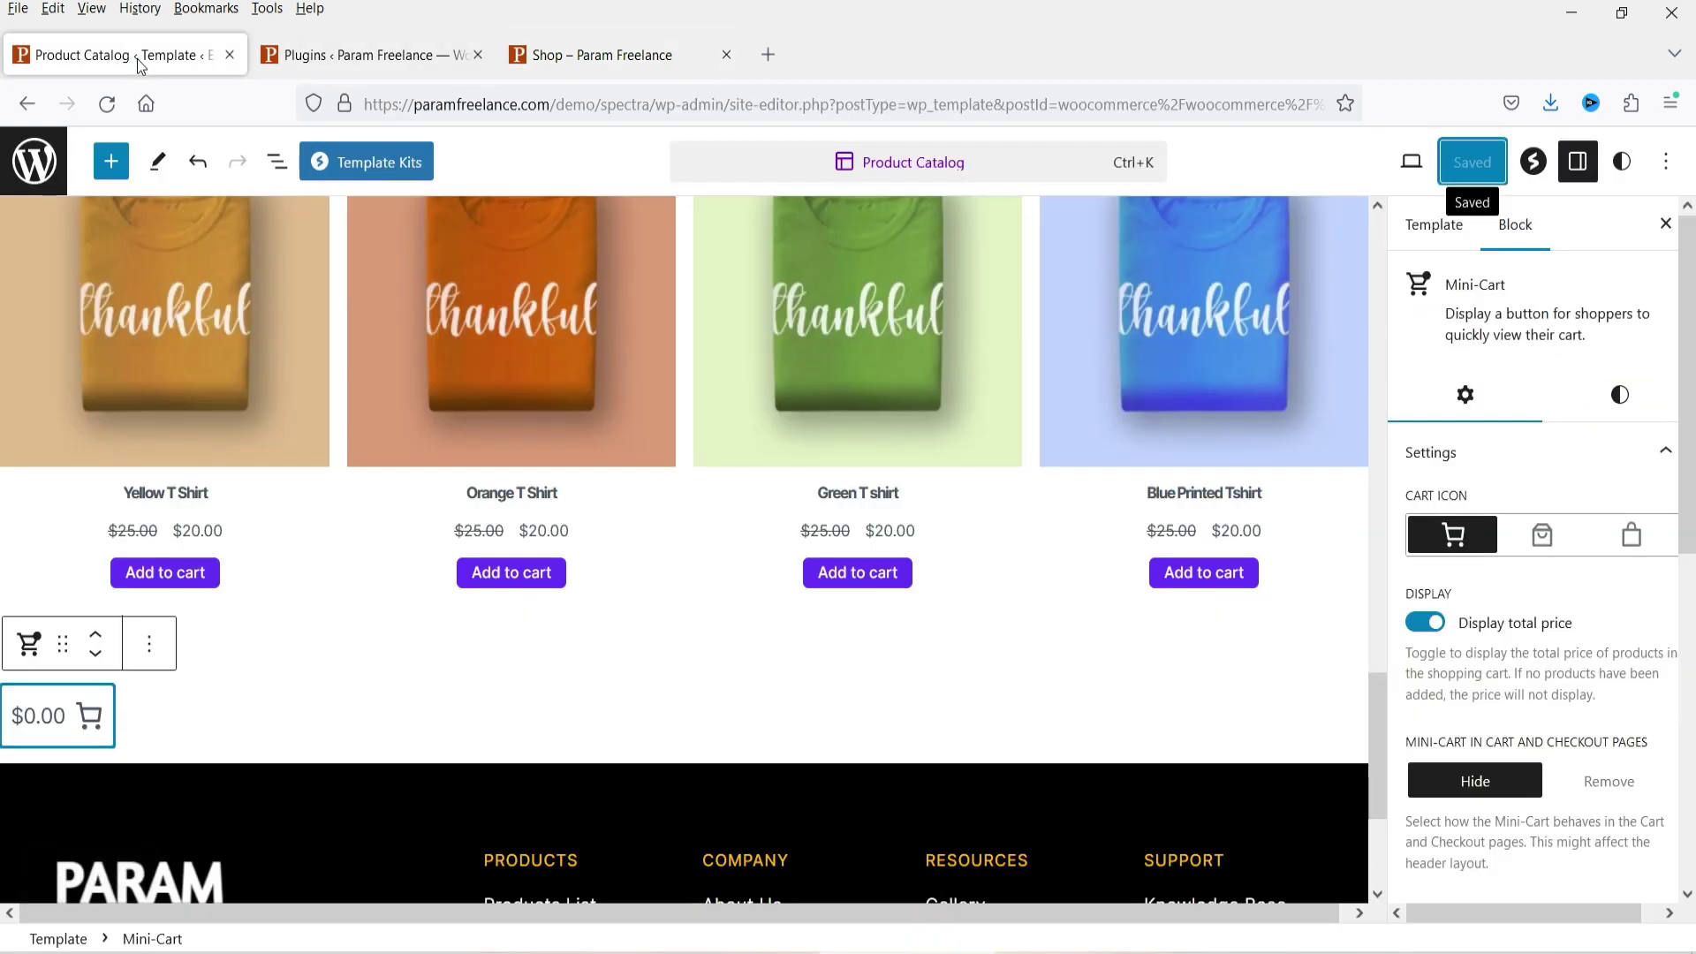